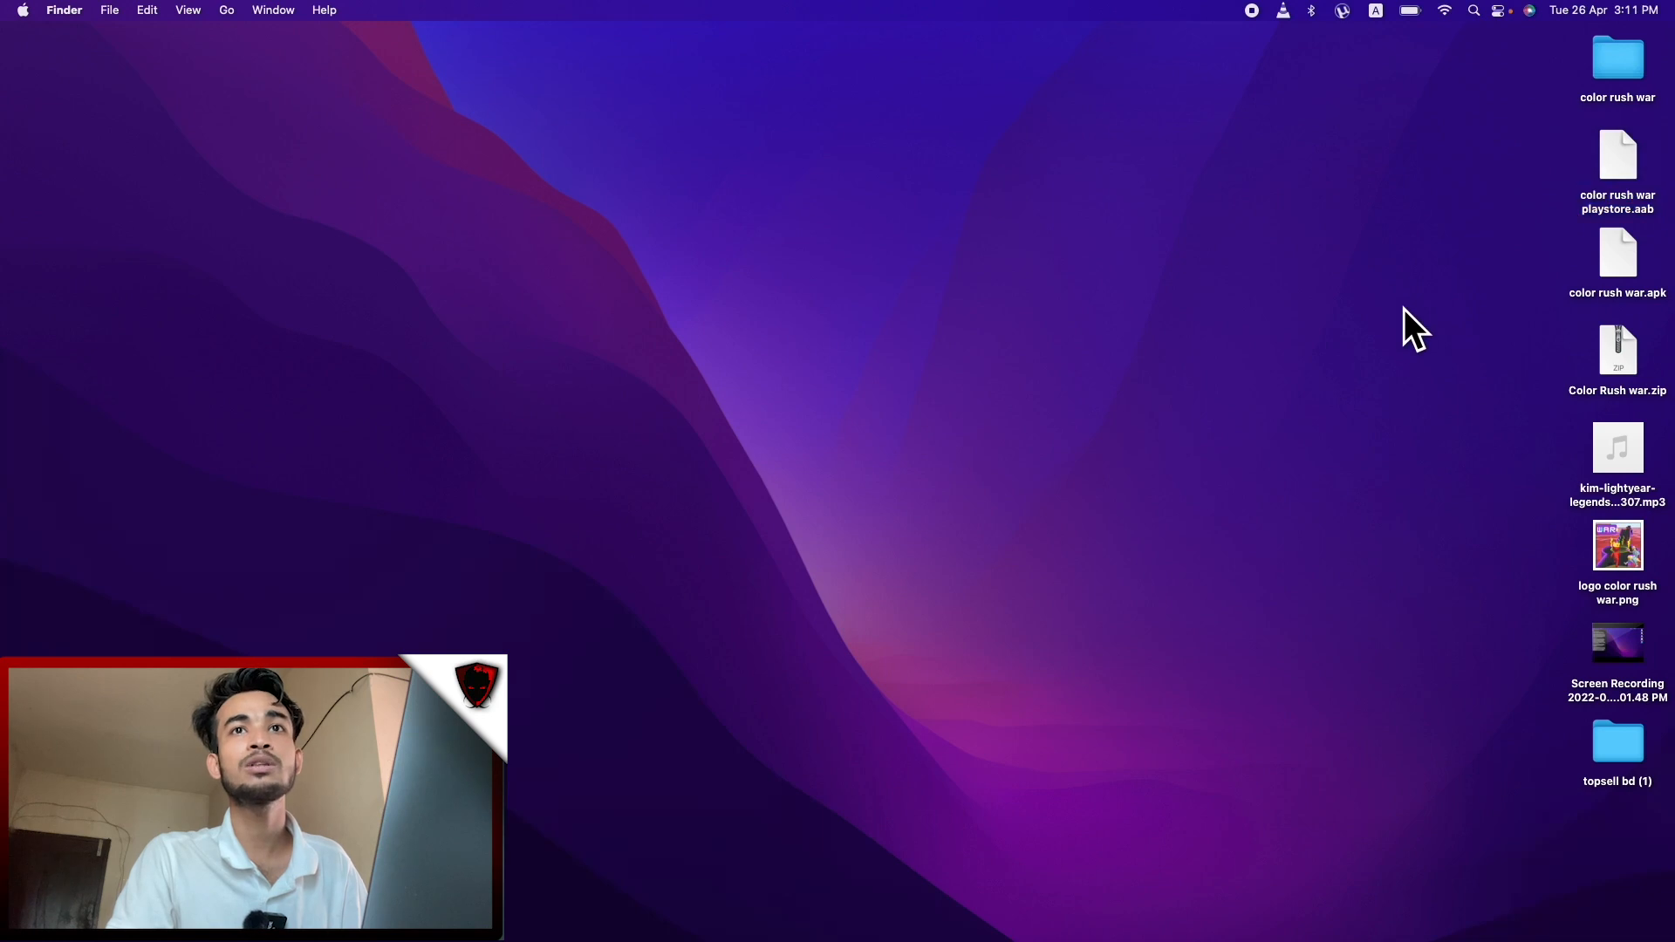
# Open the color rush war folder and preview screenshots 1.png, 2.png and 3.png
pyautogui.moveTo(1516, 533); pyautogui.dragTo(1655, 551)
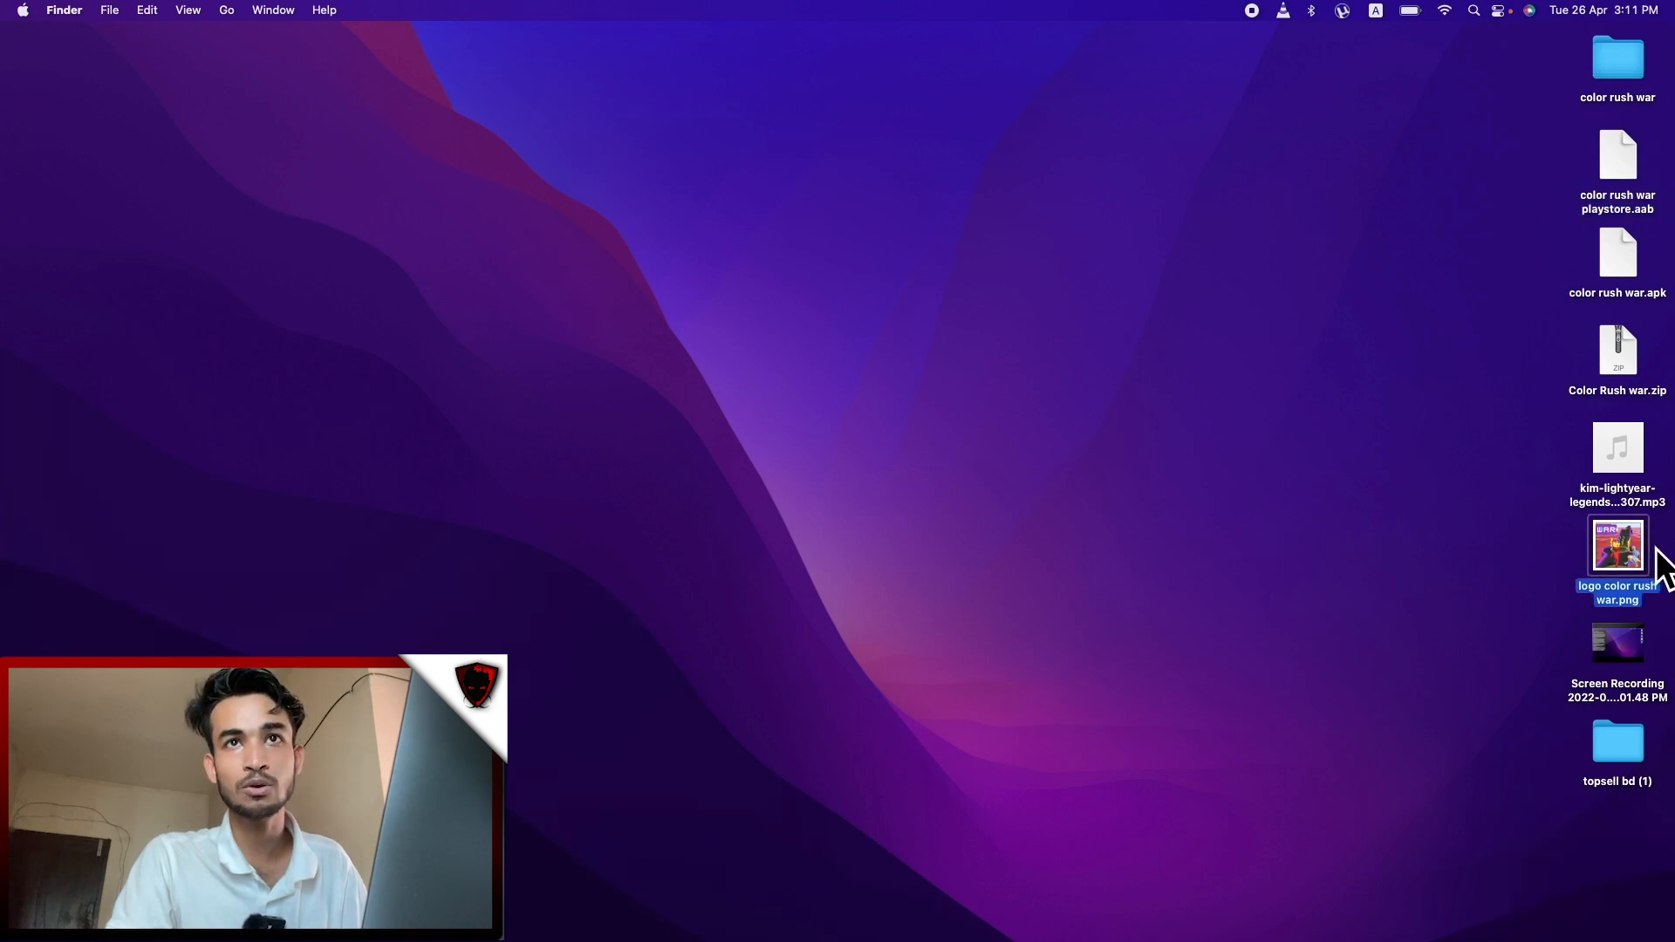
pyautogui.doubleClick(1628, 64)
pyautogui.click(611, 243)
pyautogui.doubleClick(615, 246)
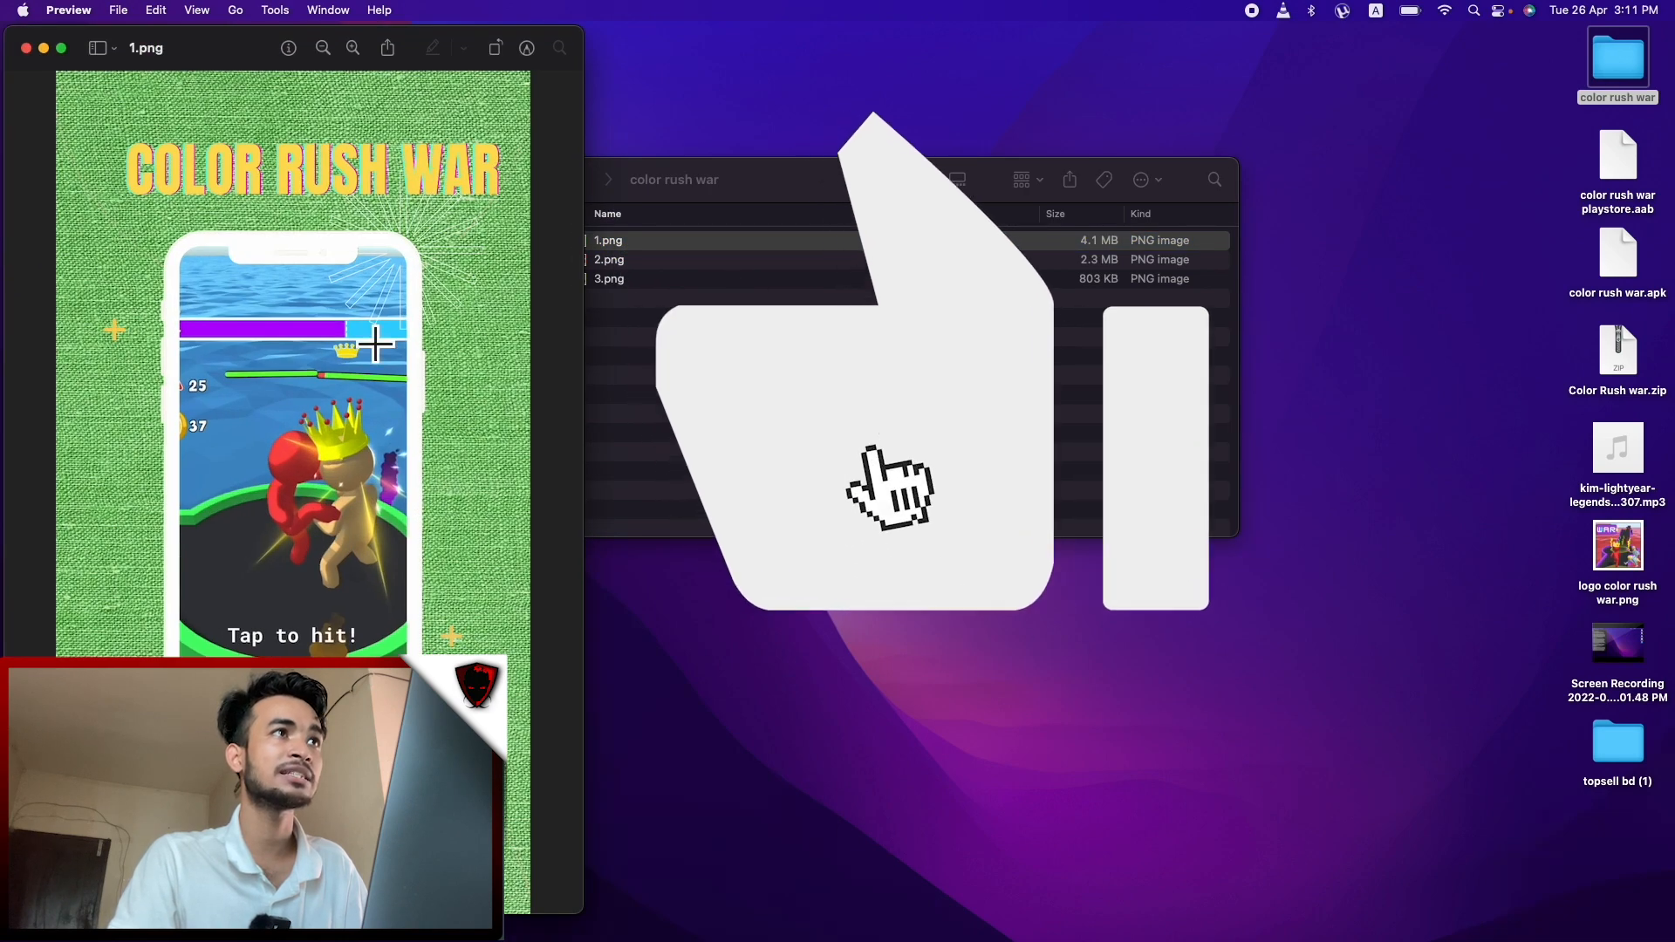
pyautogui.click(606, 259)
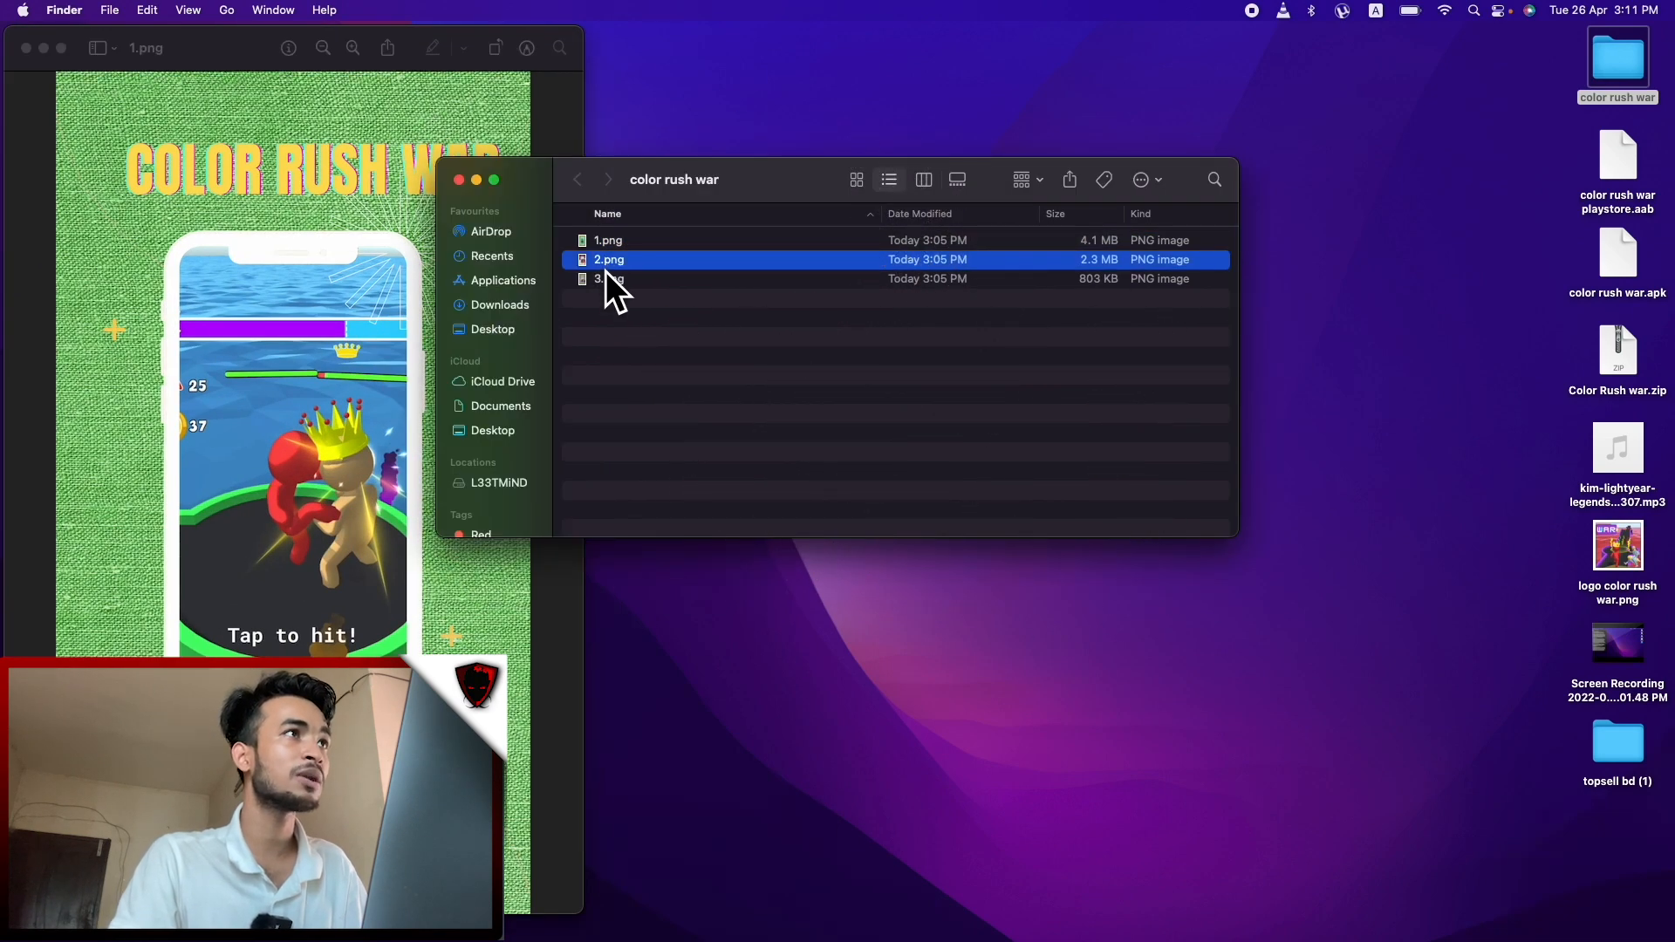
pyautogui.doubleClick(611, 260)
pyautogui.click(631, 284)
pyautogui.doubleClick(628, 281)
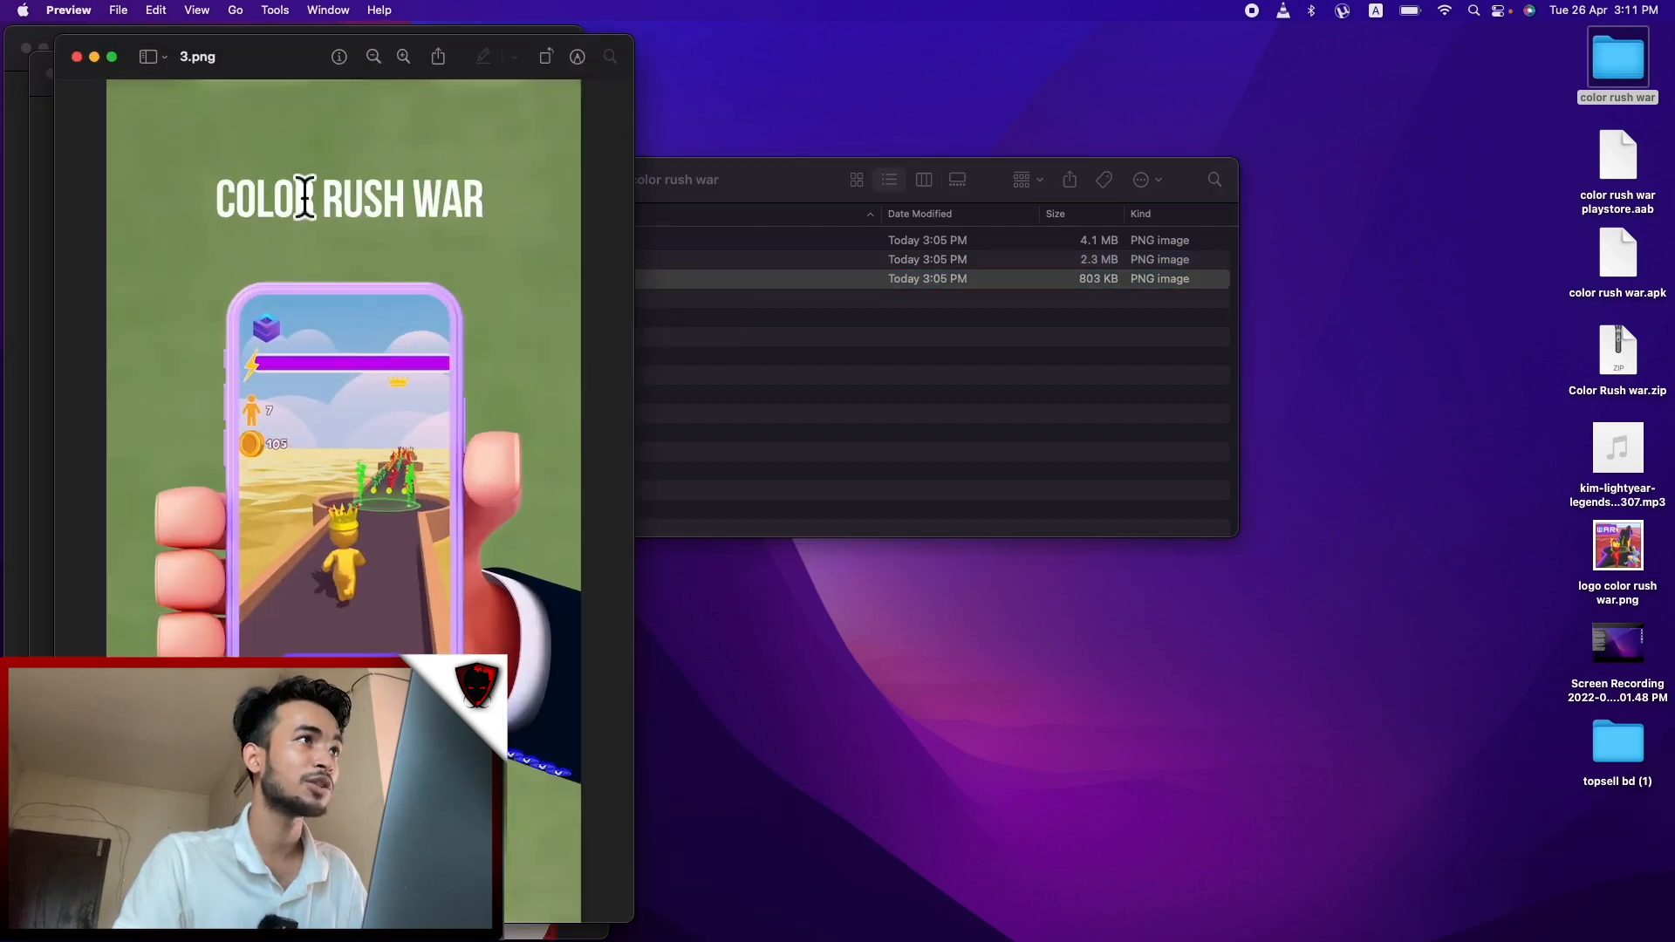
# Close the three screenshot previews and return to the full-screen browser
pyautogui.click(76, 57)
pyautogui.click(51, 57)
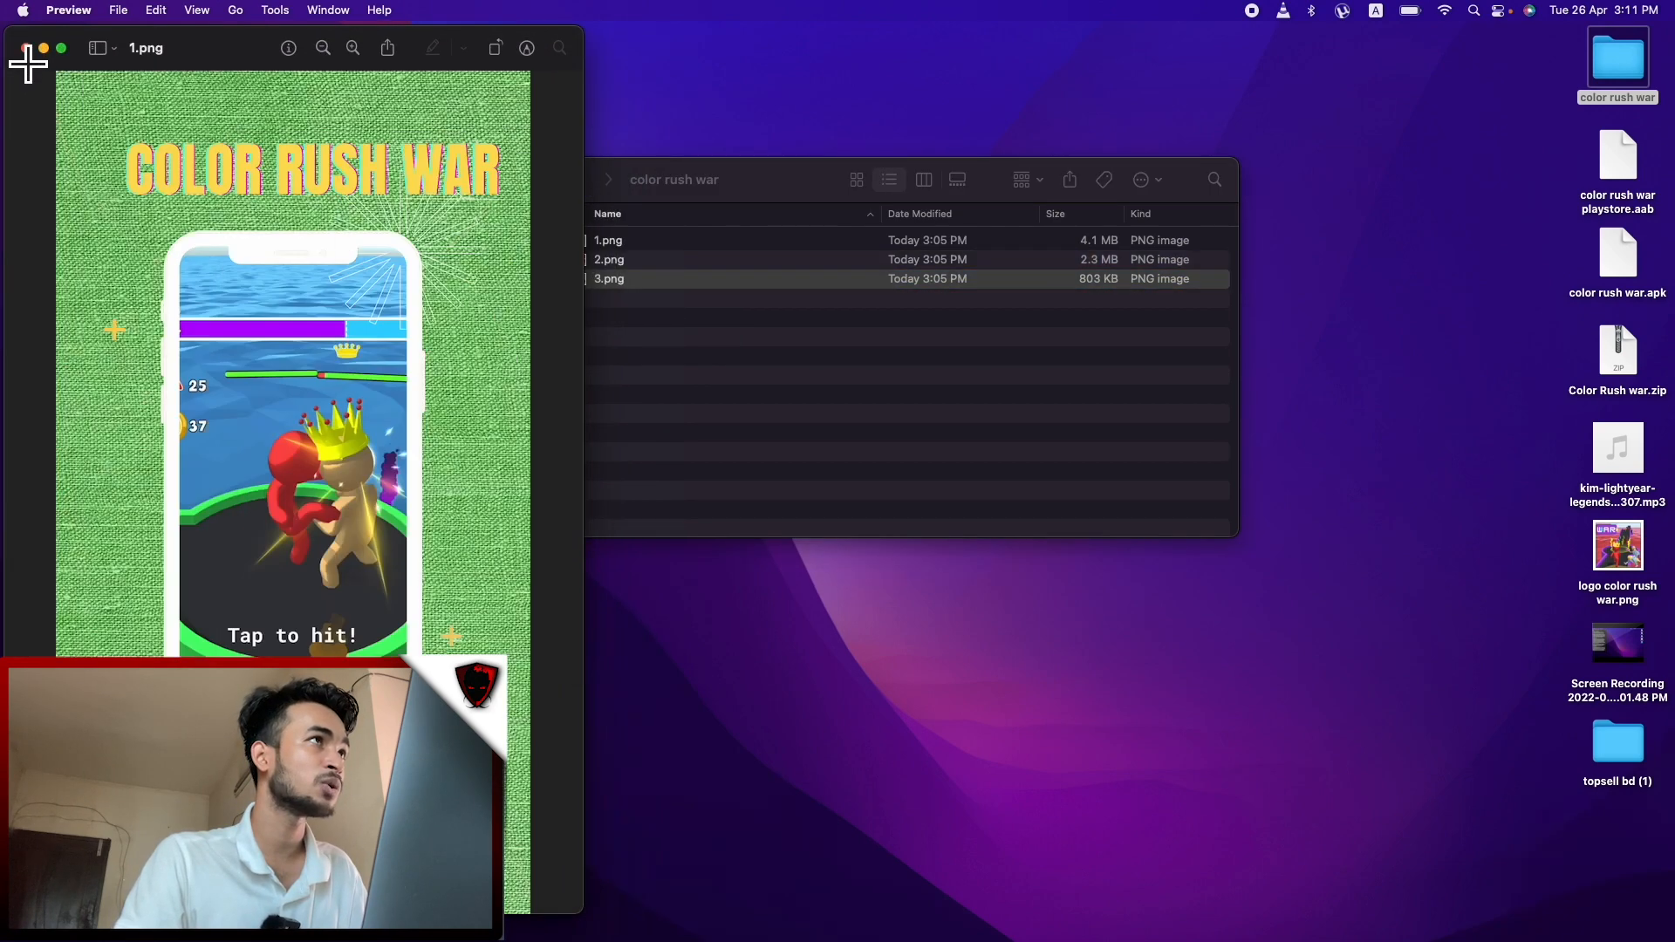
pyautogui.click(27, 51)
pyautogui.hotkey('ctrl', 'Right')
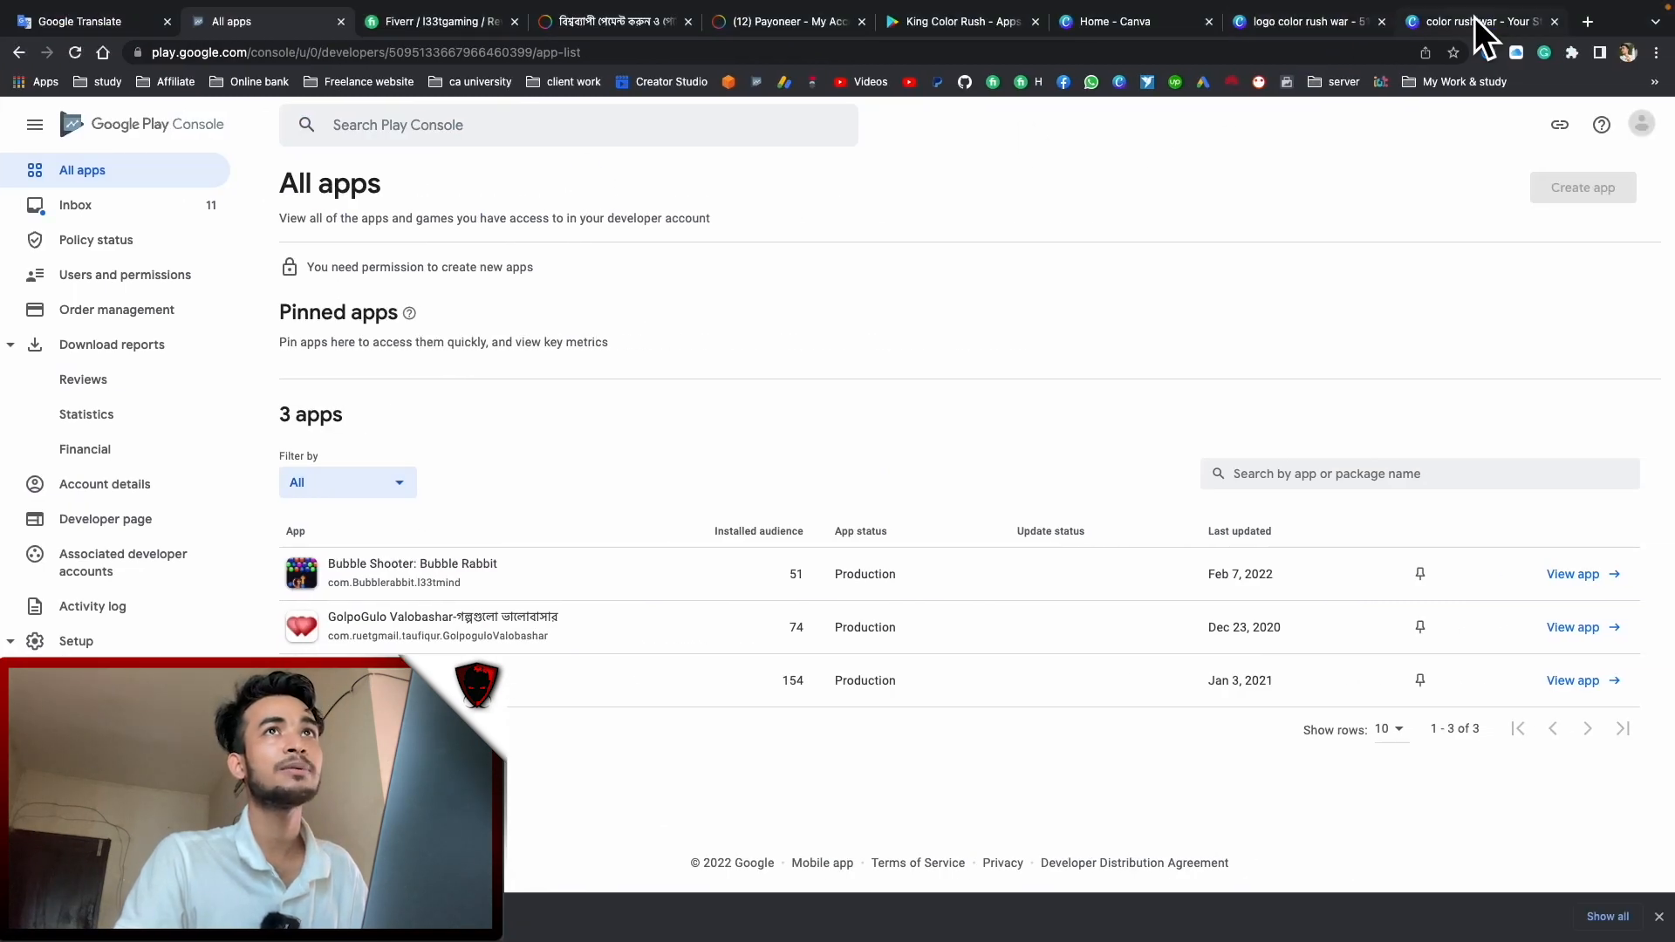
# Bring up the 'color rush war - Your Story' Canva design and scroll through Pages 1–3
pyautogui.click(1300, 19)
pyautogui.click(1452, 23)
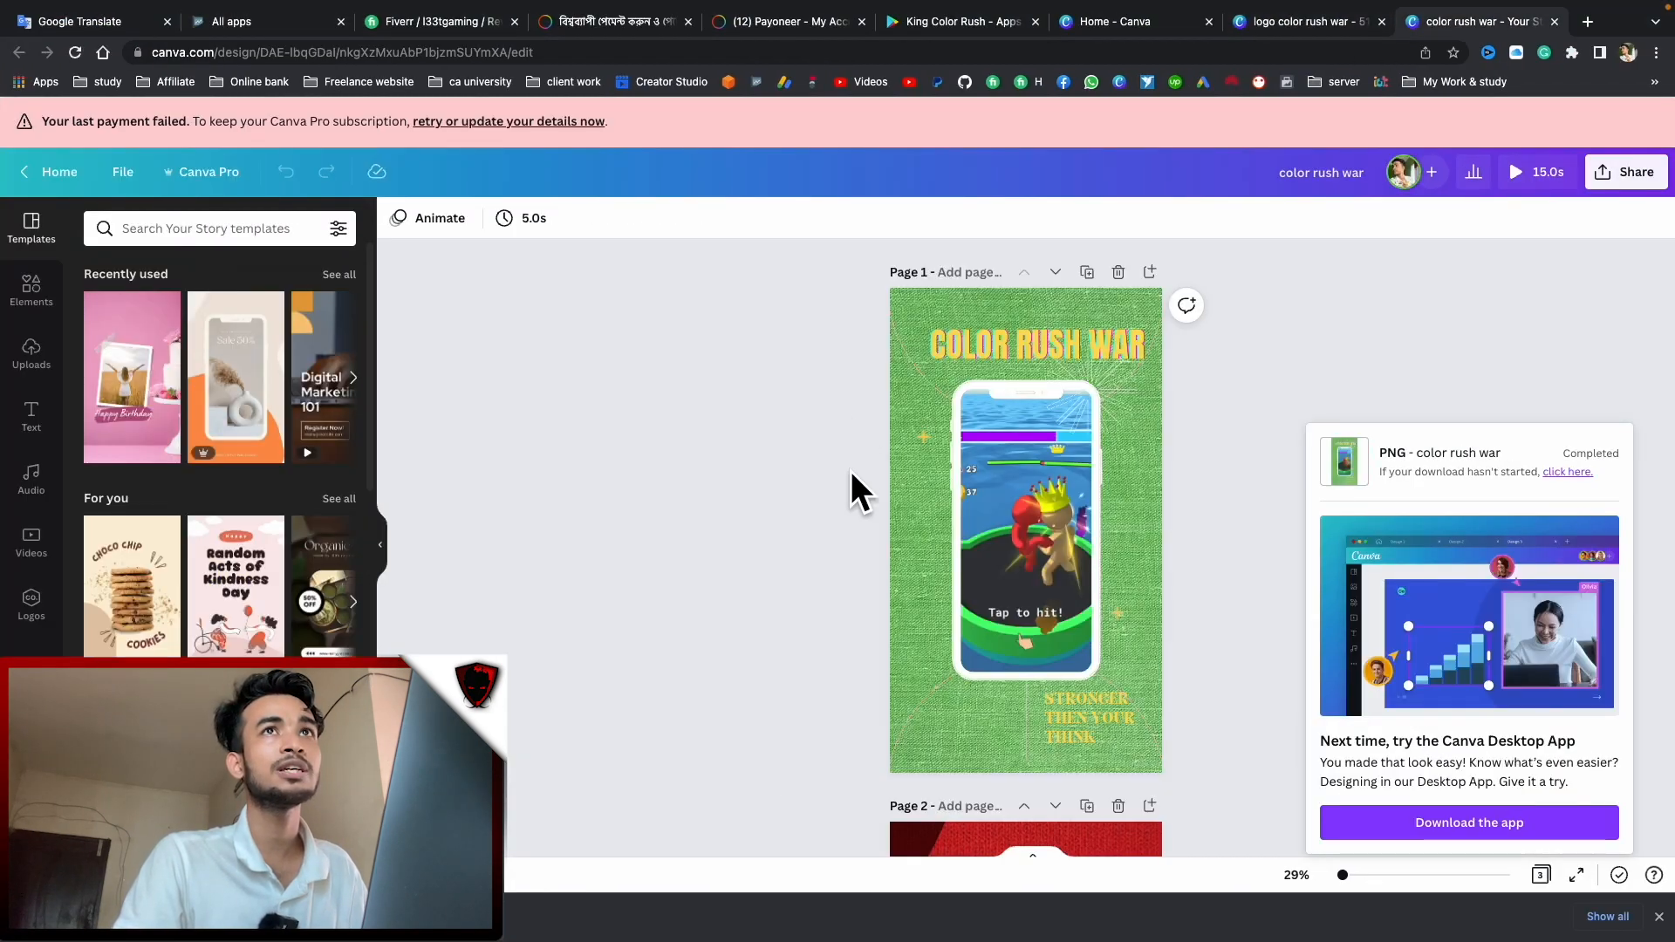
pyautogui.scroll(-10, 850, 471)
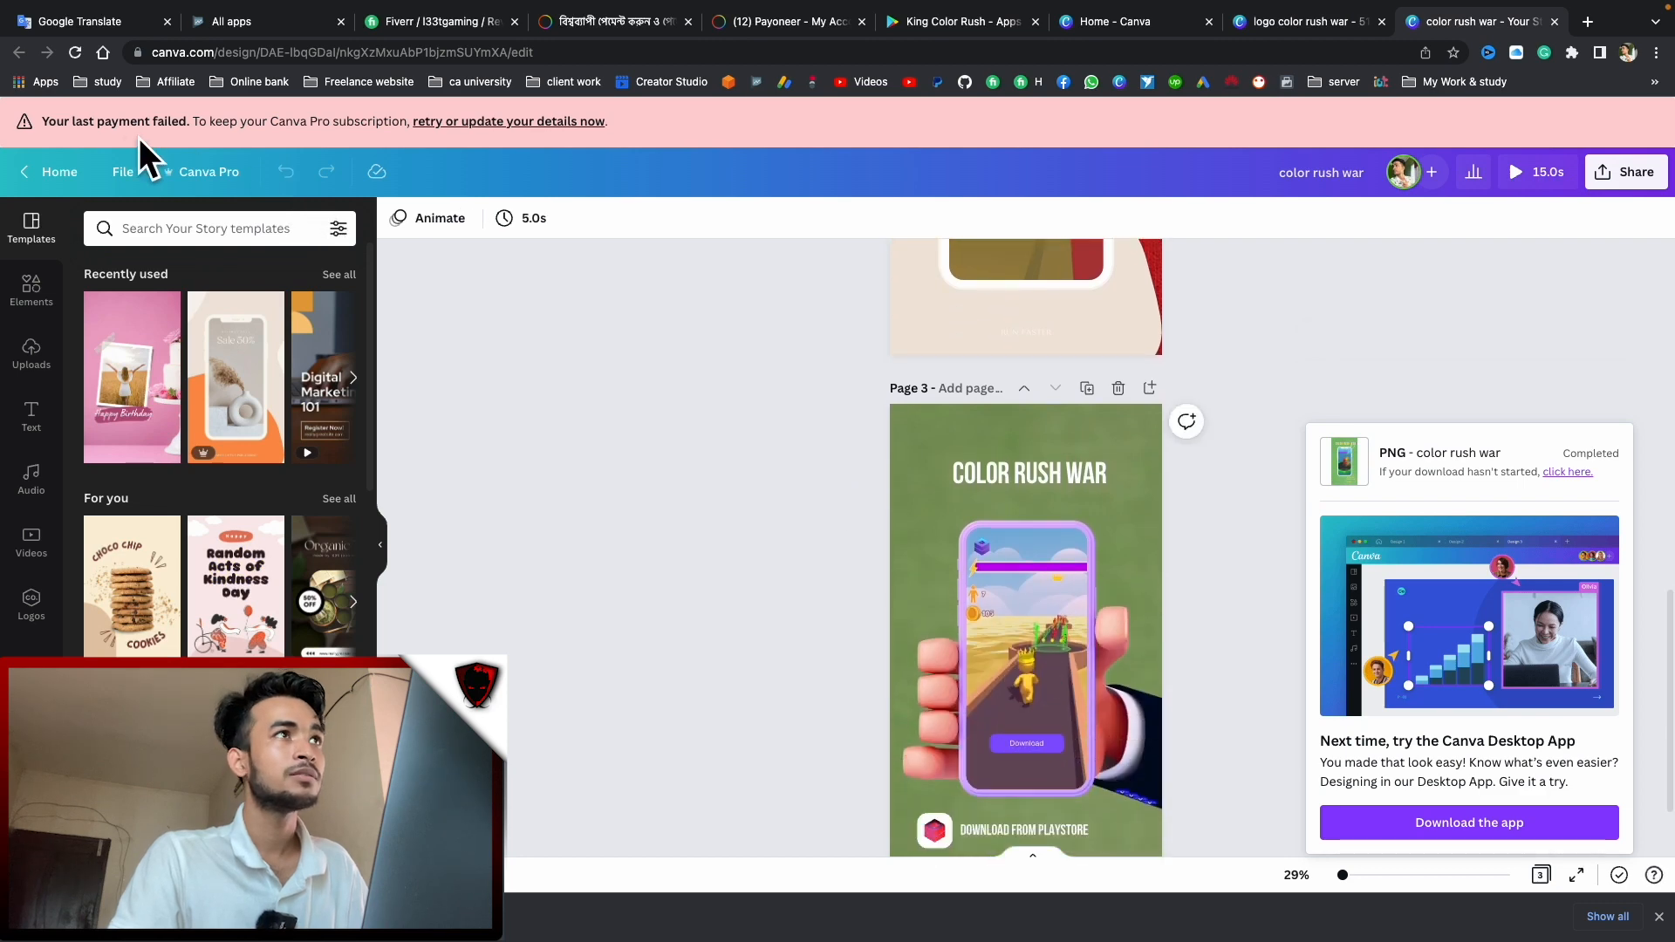
pyautogui.scroll(-2, 625, 322)
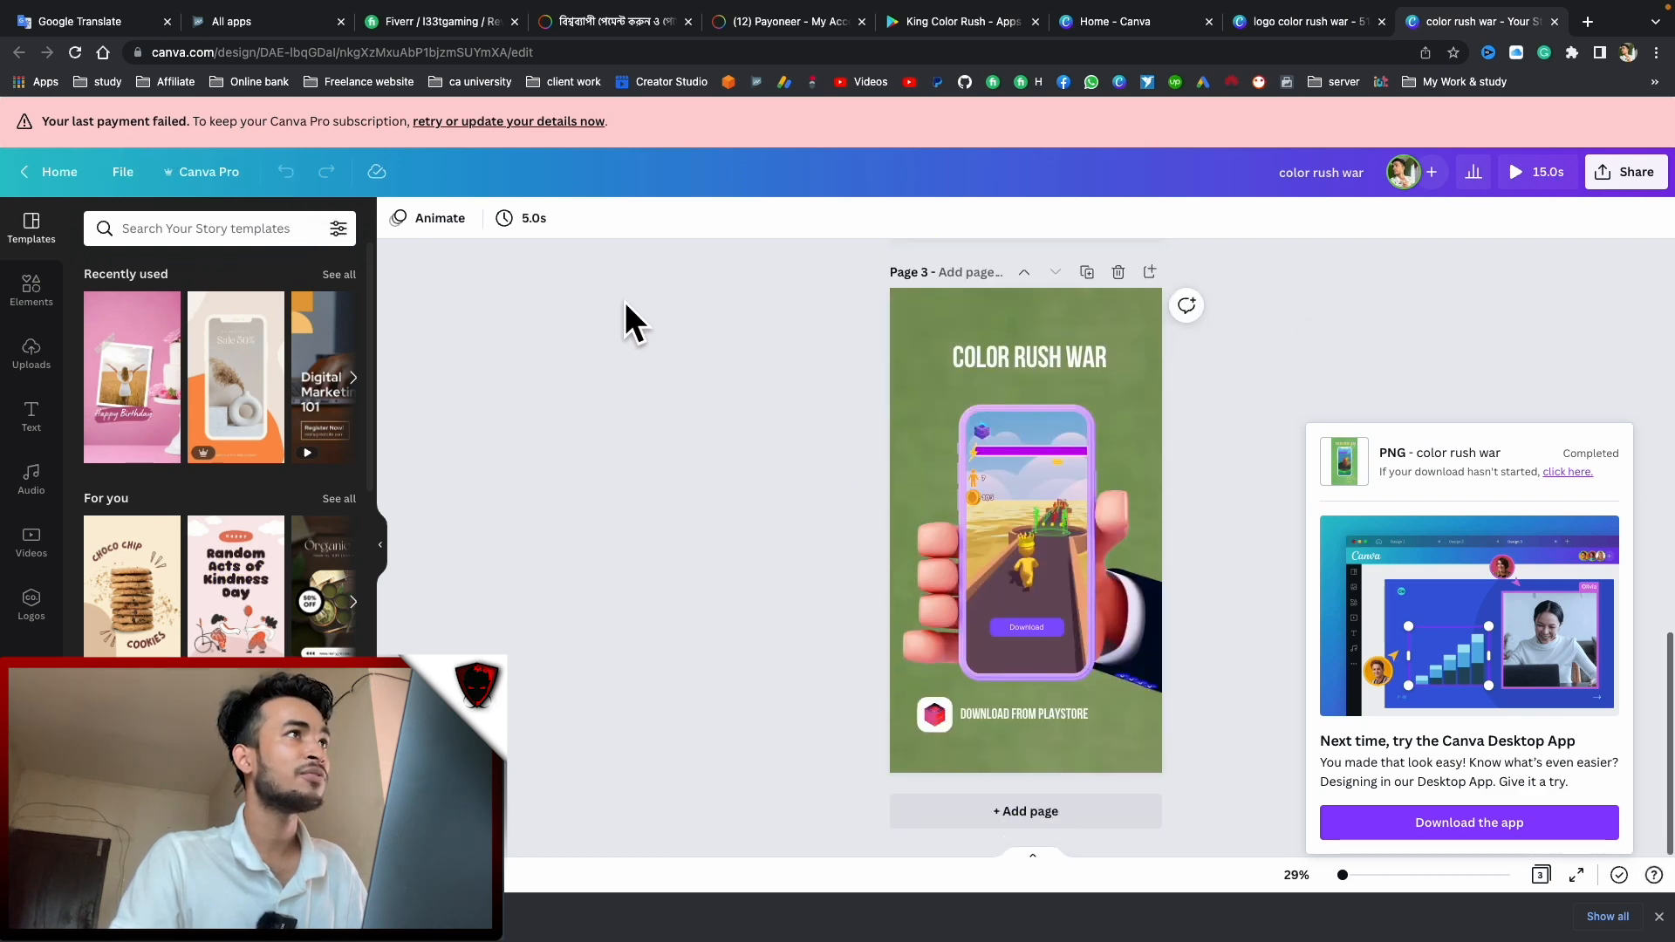
pyautogui.scroll(15, 755, 332)
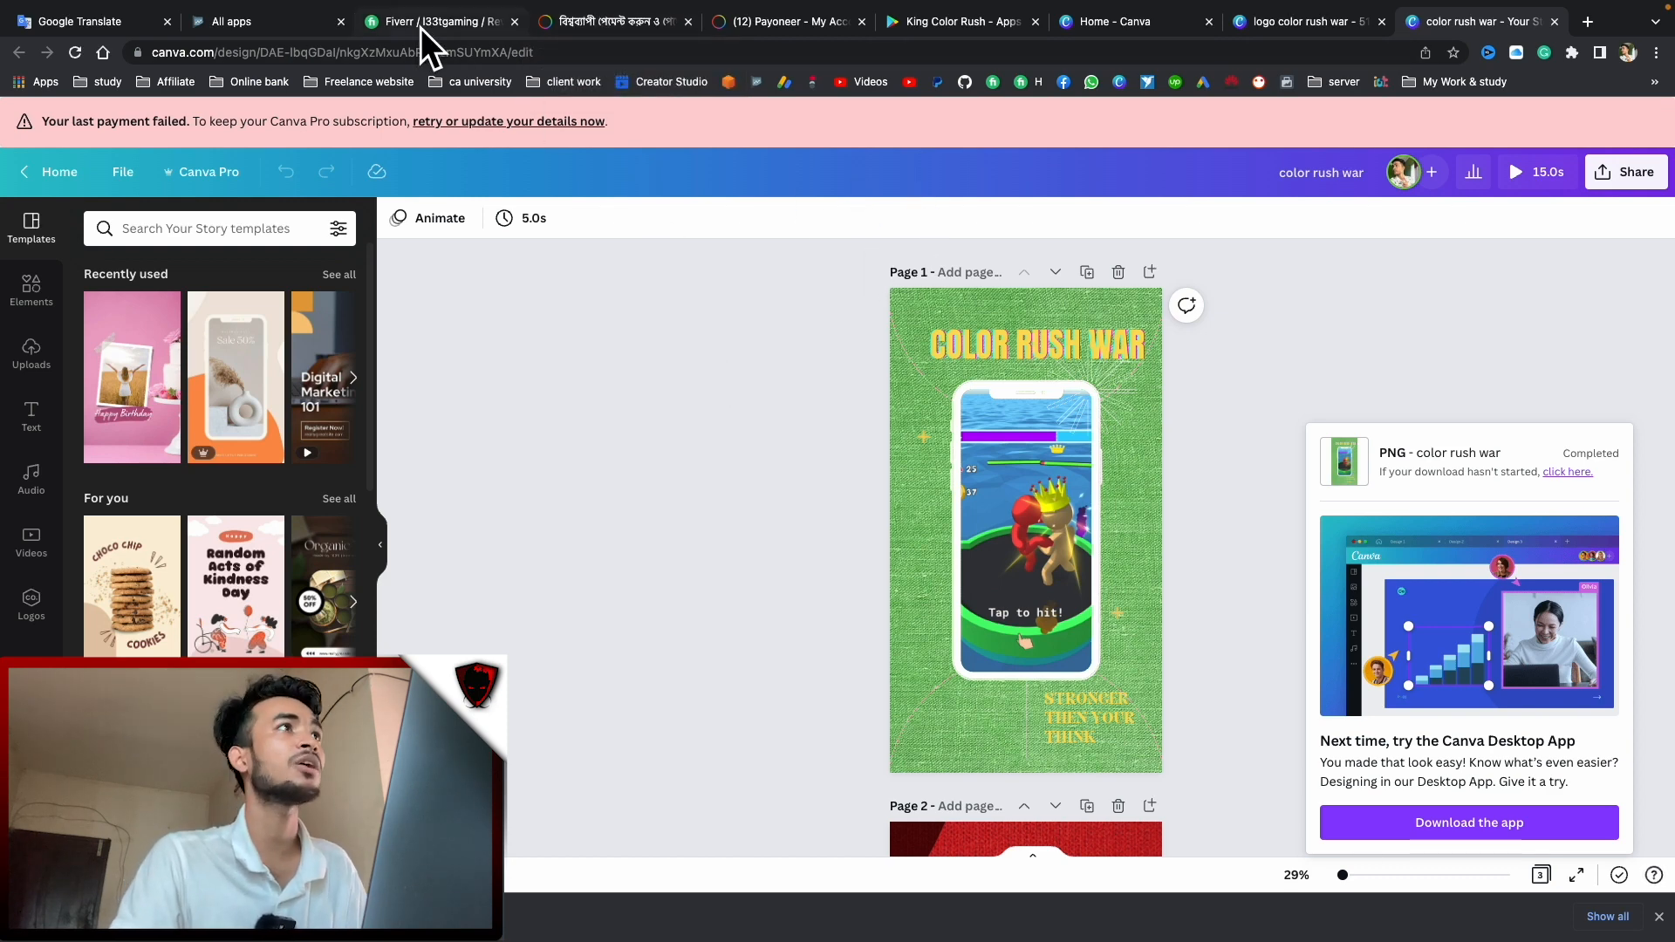
# Close the Bengali-language Payoneer tab
pyautogui.click(611, 22)
pyautogui.click(738, 19)
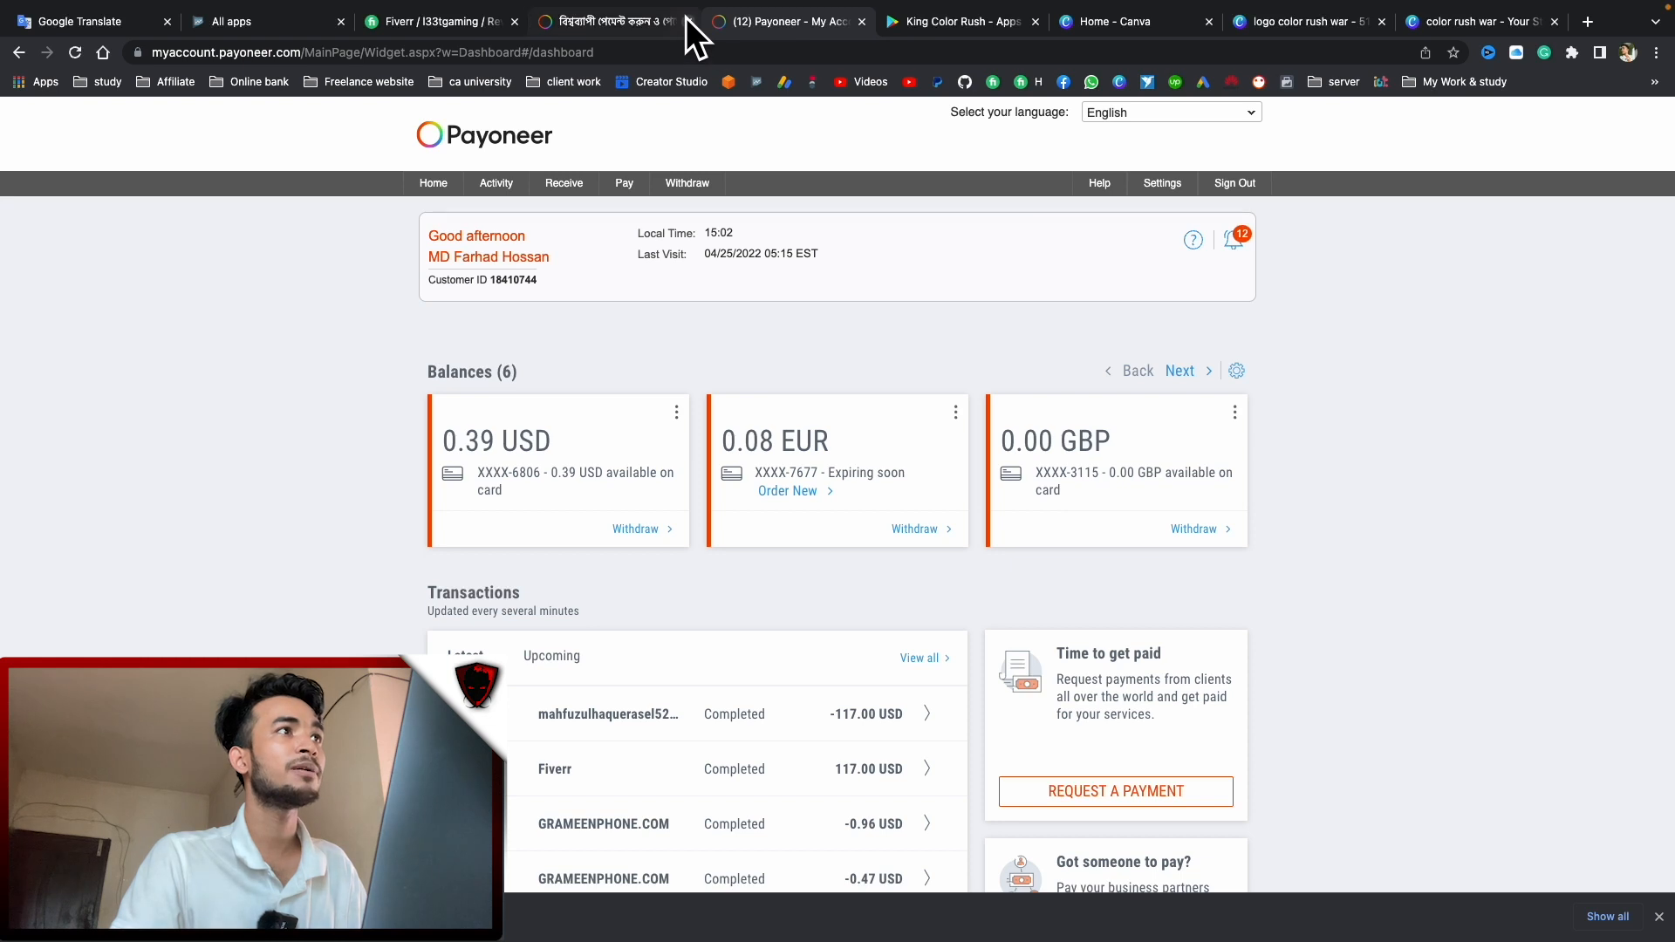
pyautogui.click(688, 20)
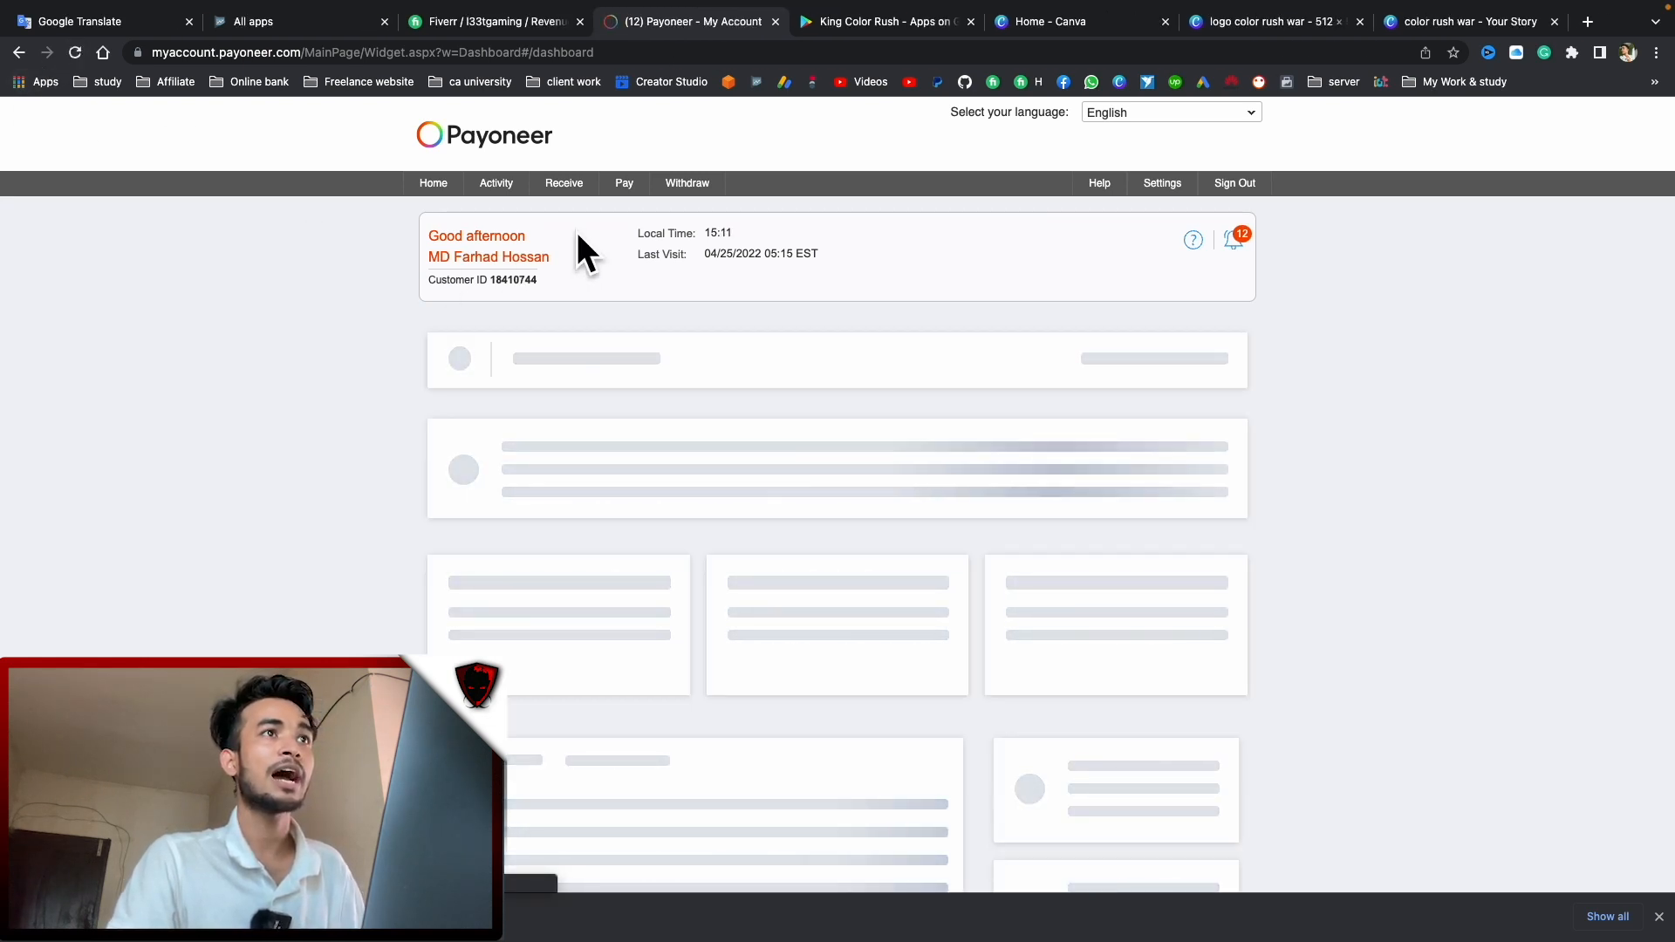
# Withdraw the $36 Fiverr earnings by bank transfer and acknowledge the confirmation
pyautogui.click(492, 19)
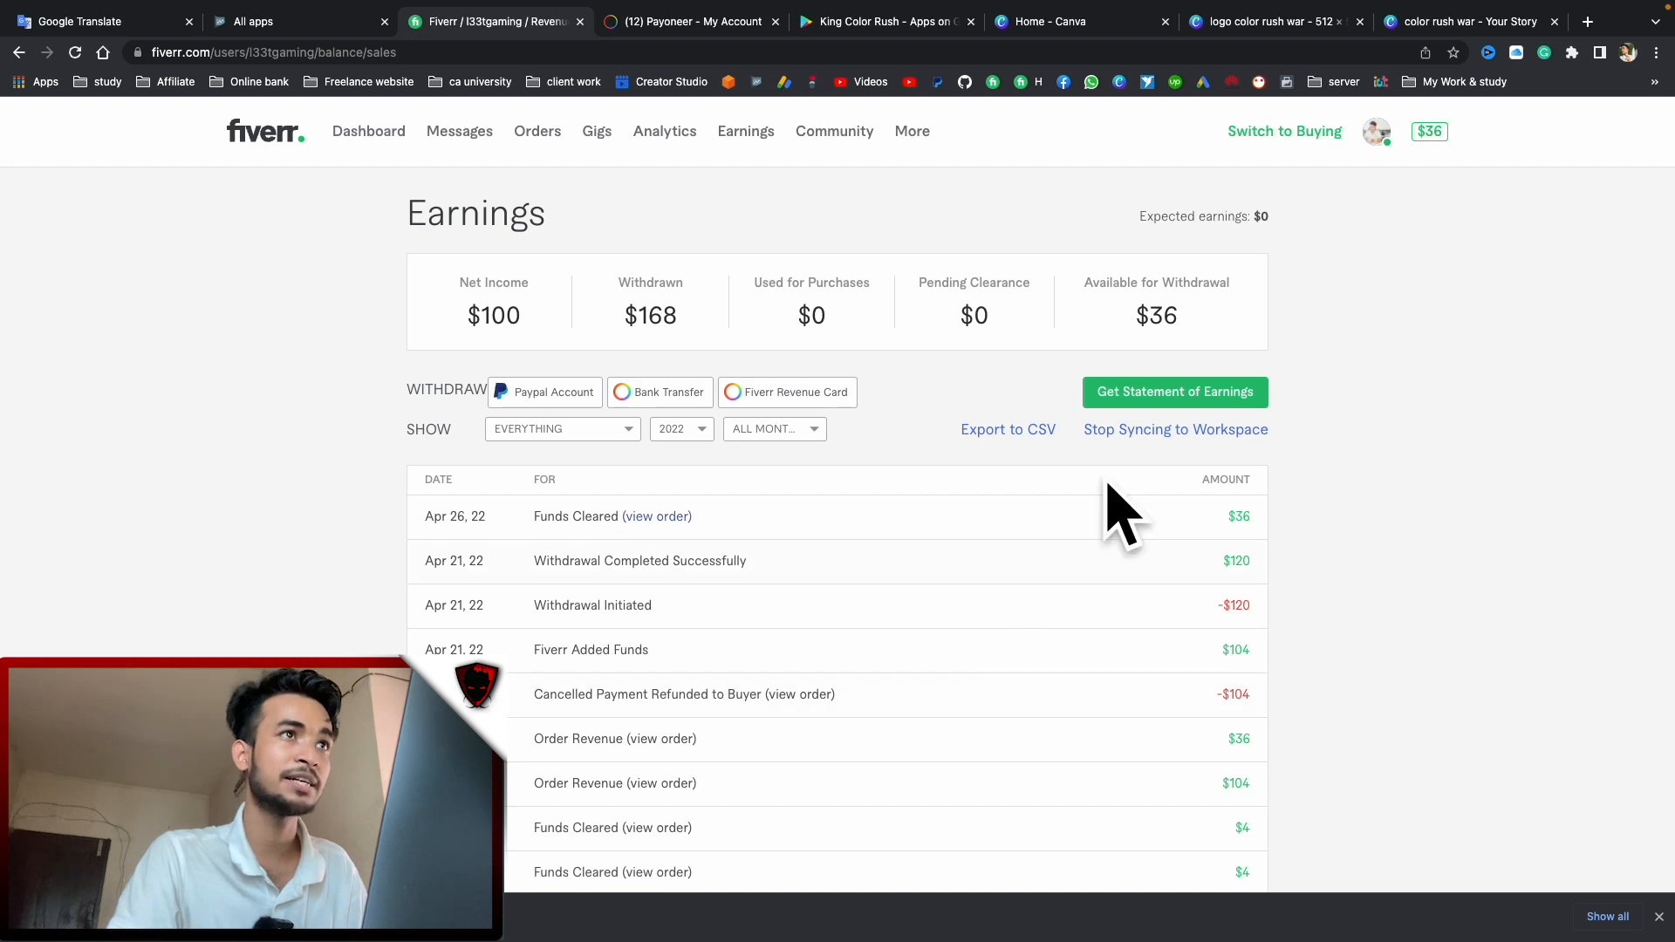
pyautogui.click(667, 392)
pyautogui.click(947, 548)
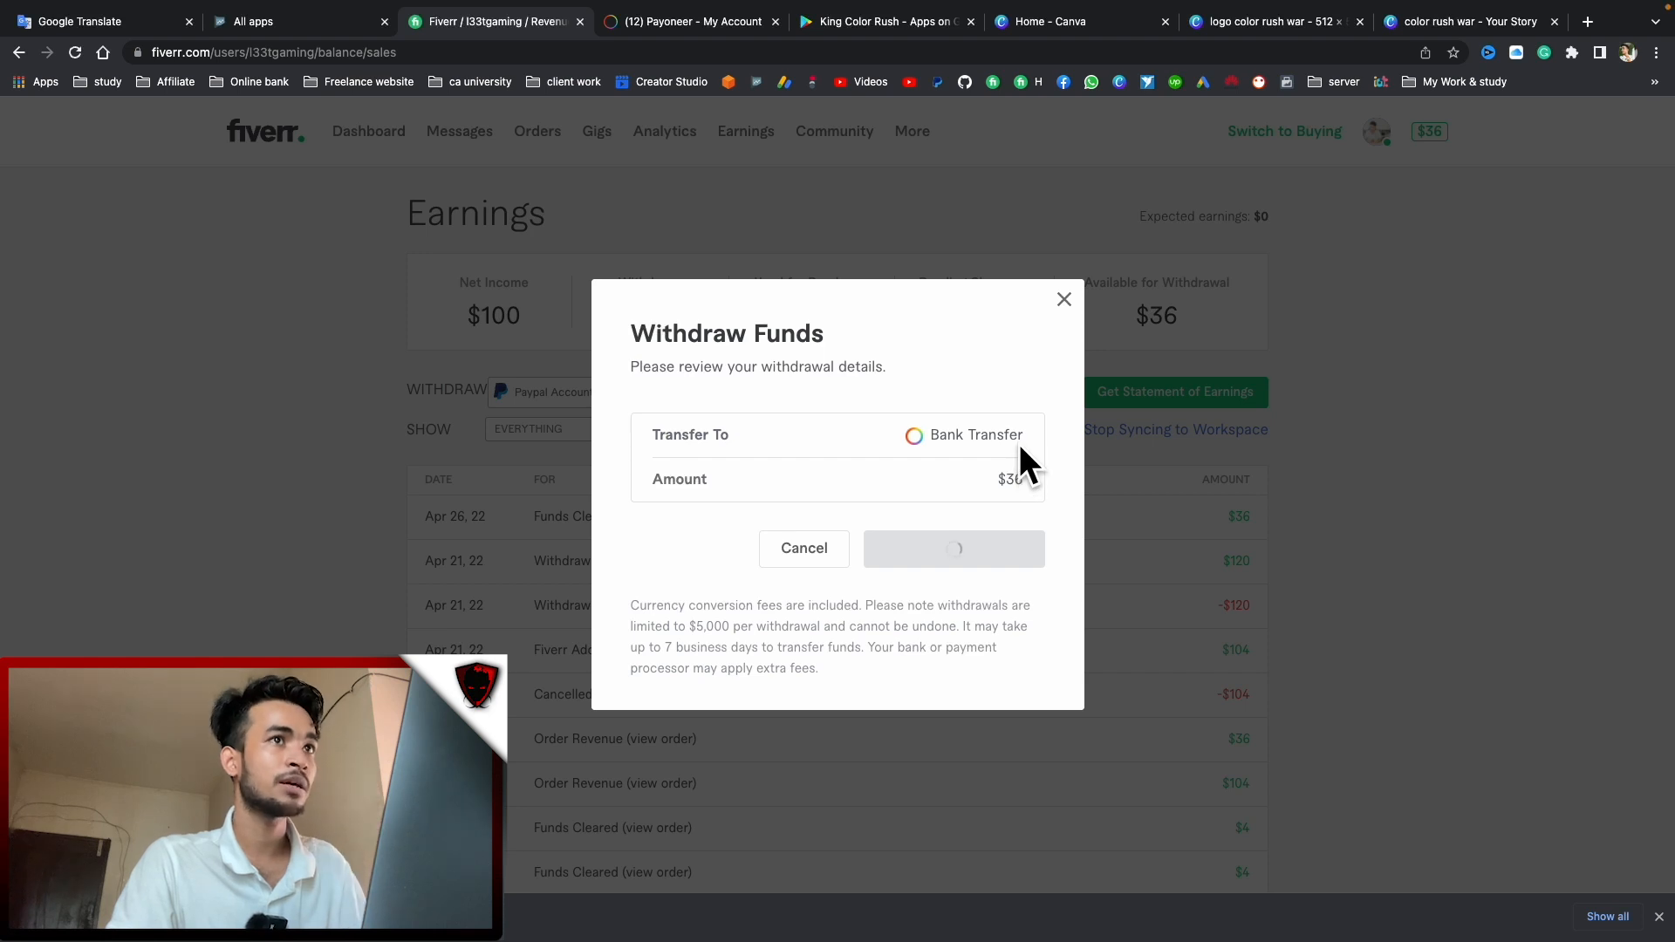
pyautogui.moveTo(704, 468); pyautogui.dragTo(970, 471)
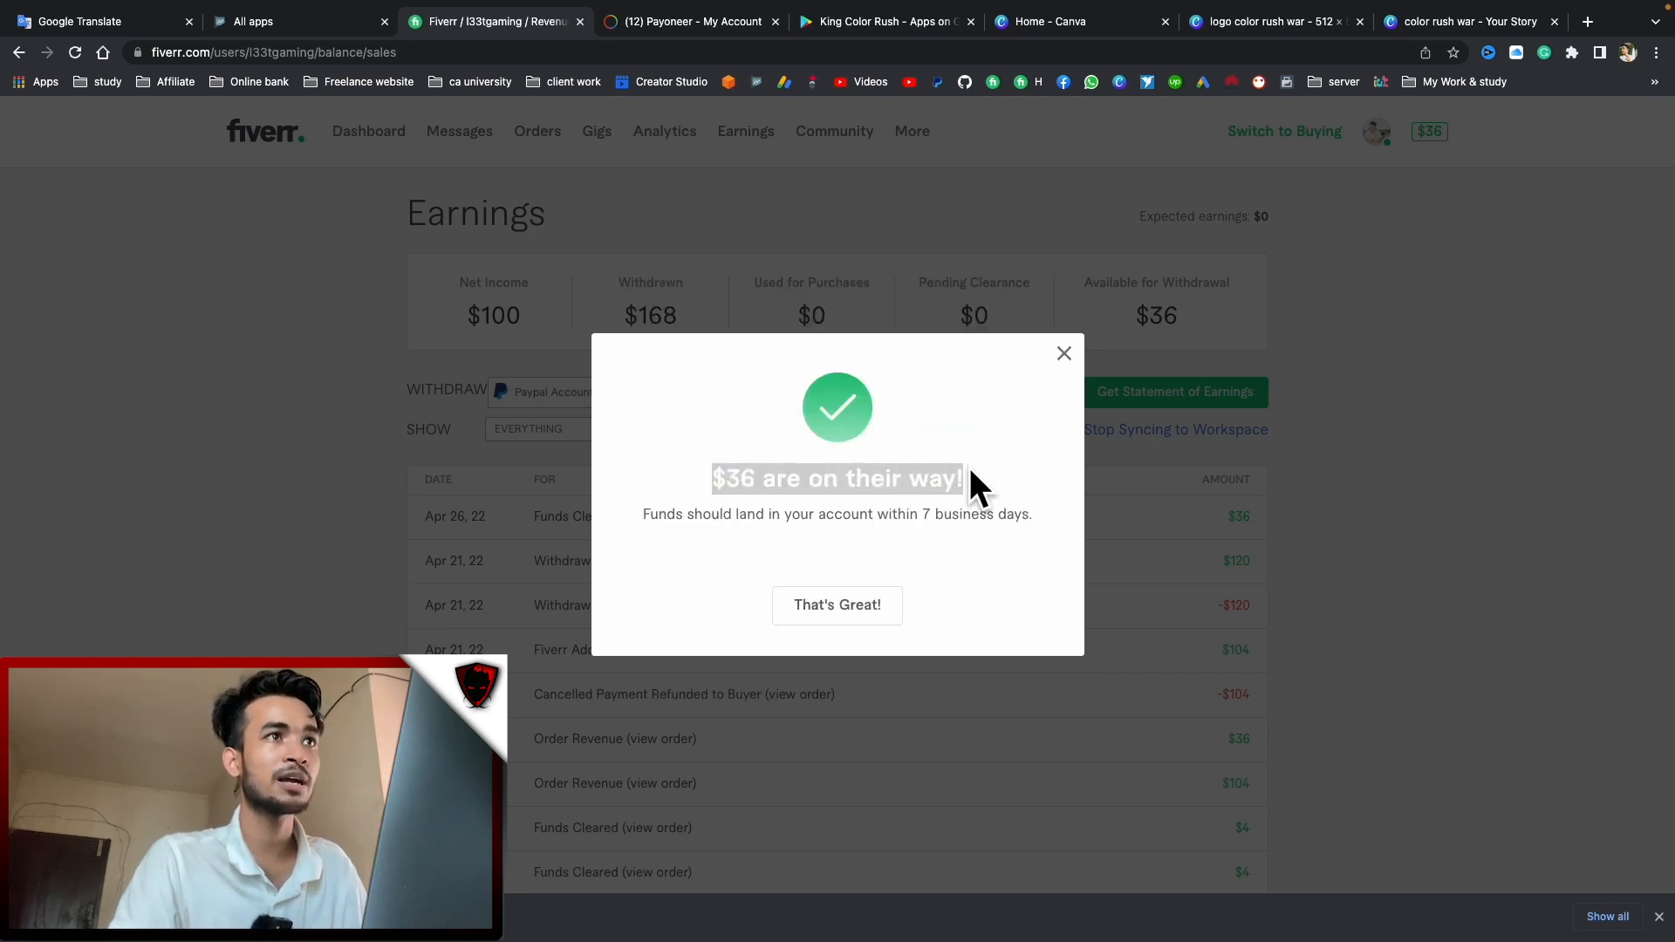
pyautogui.click(1063, 353)
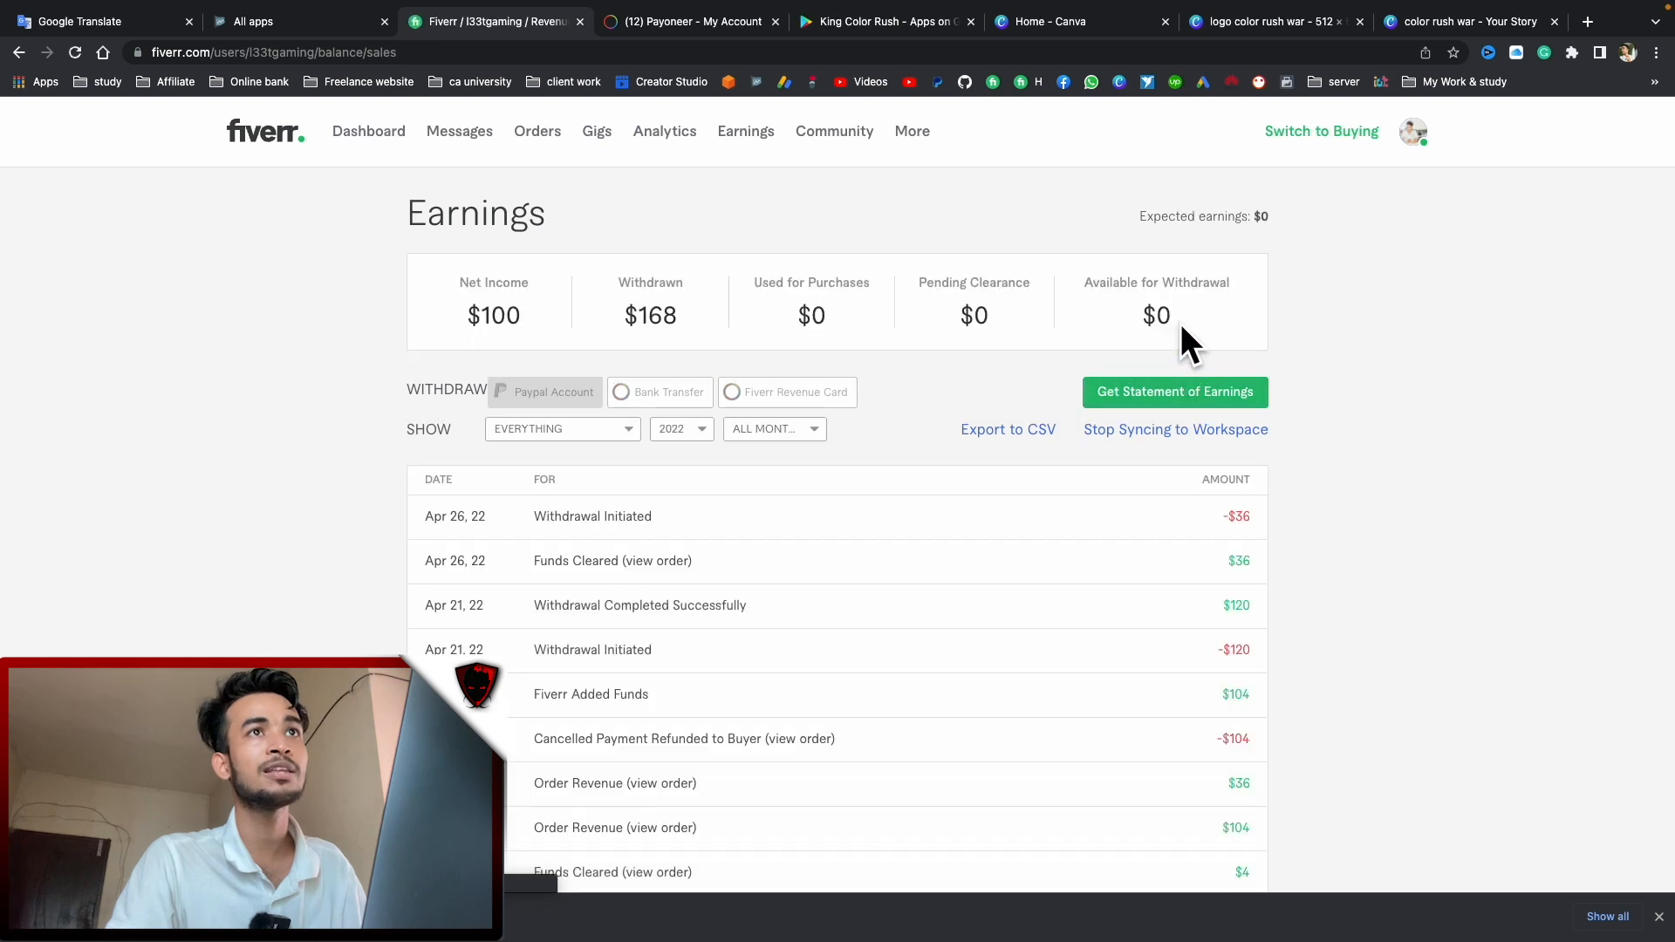
# Return to the Payoneer account dashboard in the full-screen browser
pyautogui.click(646, 28)
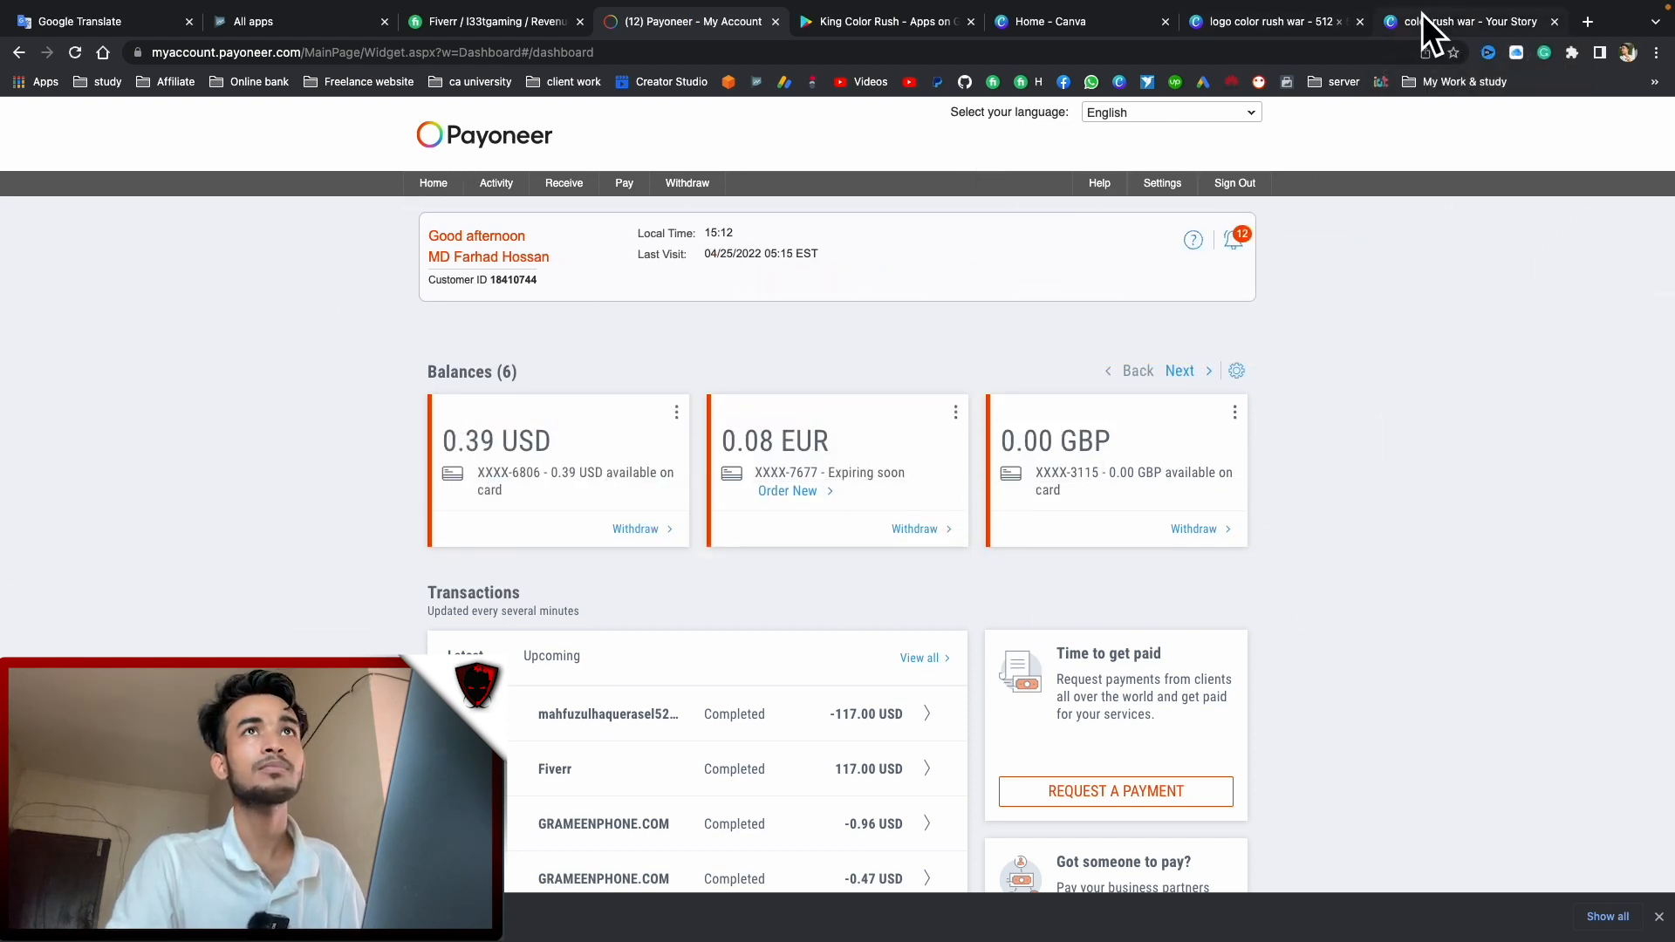
pyautogui.hotkey('ctrl', 'Left')
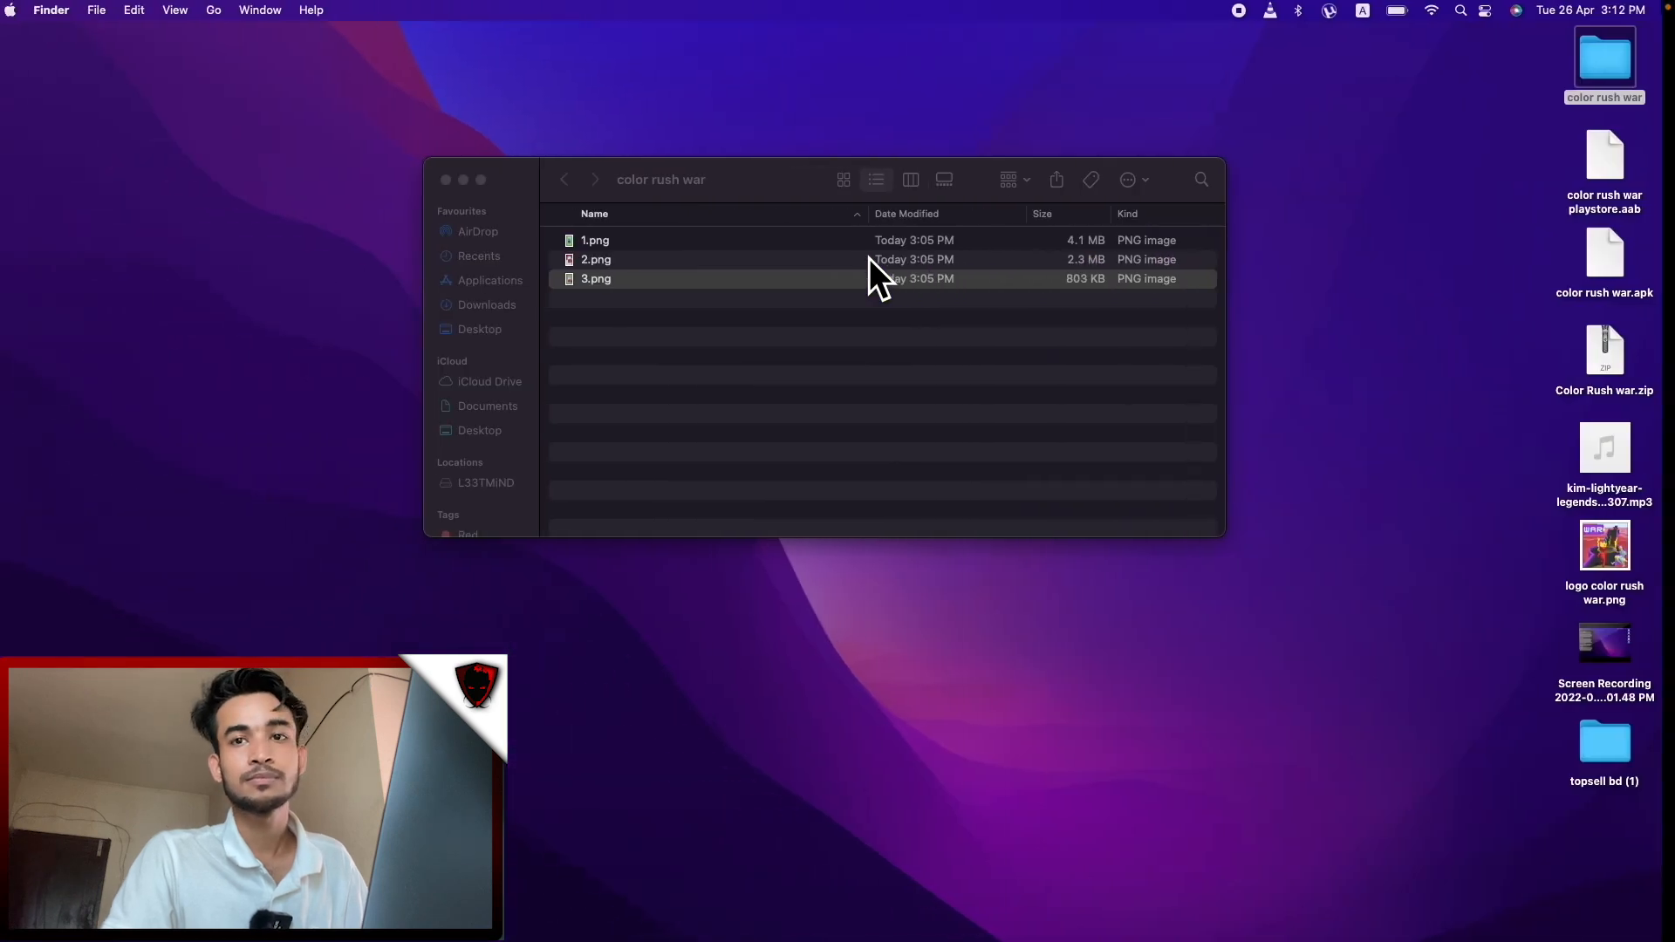
pyautogui.hotkey('ctrl', 'Right')
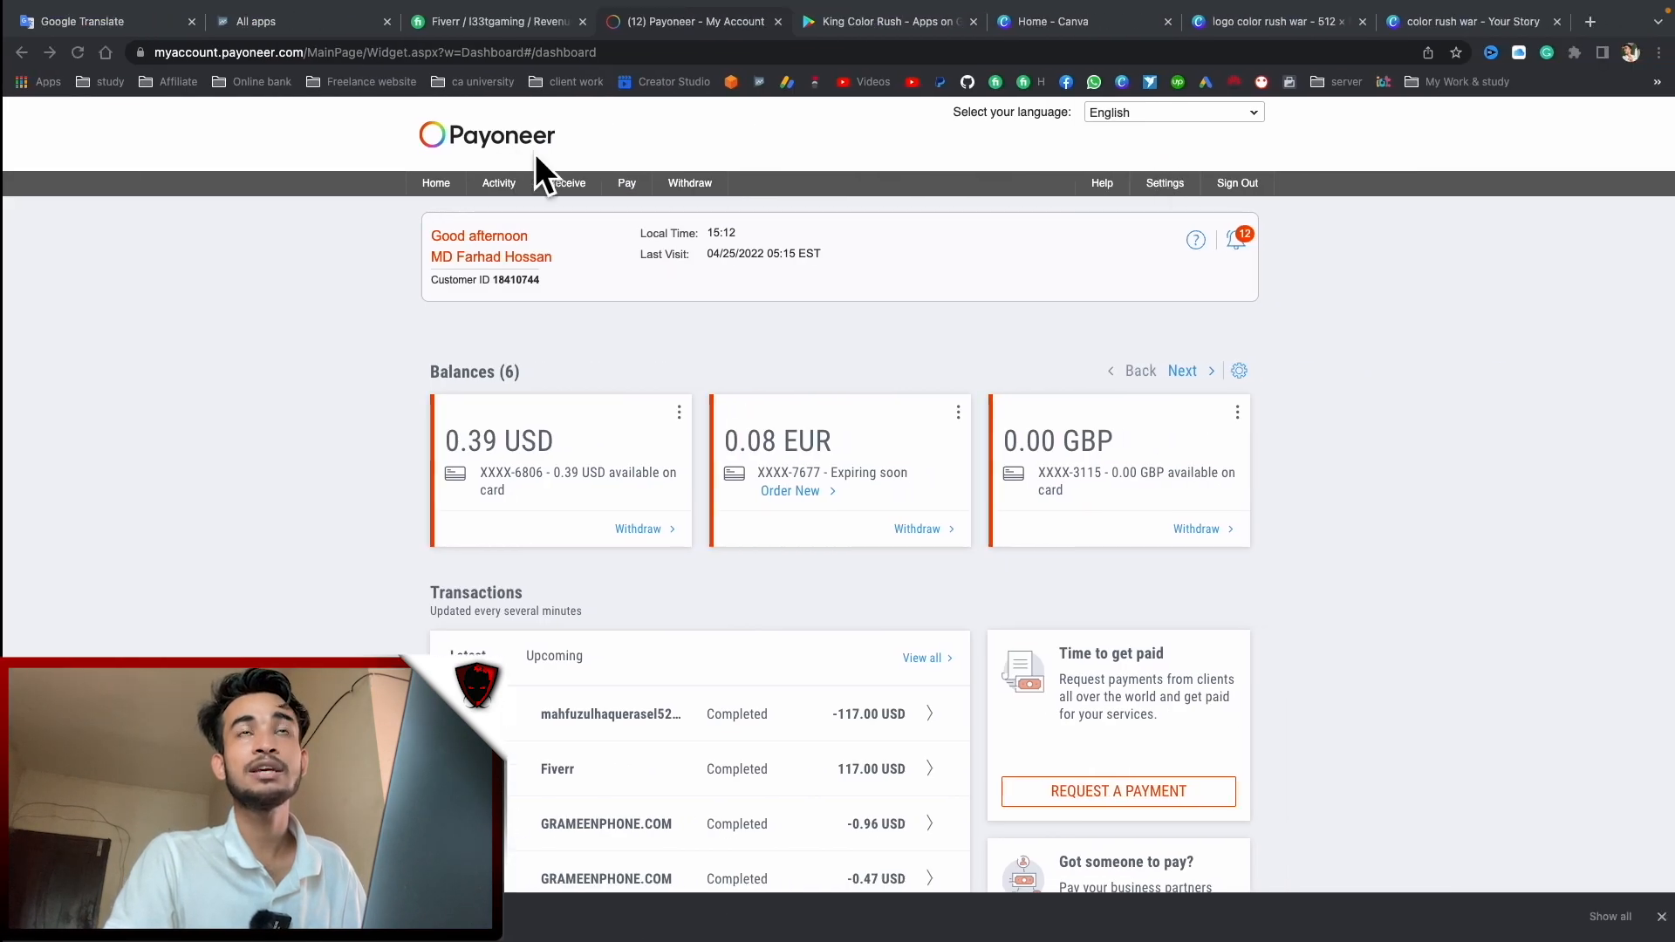
# Select the first paragraph of the English color rush war description in Google Translate
pyautogui.click(60, 19)
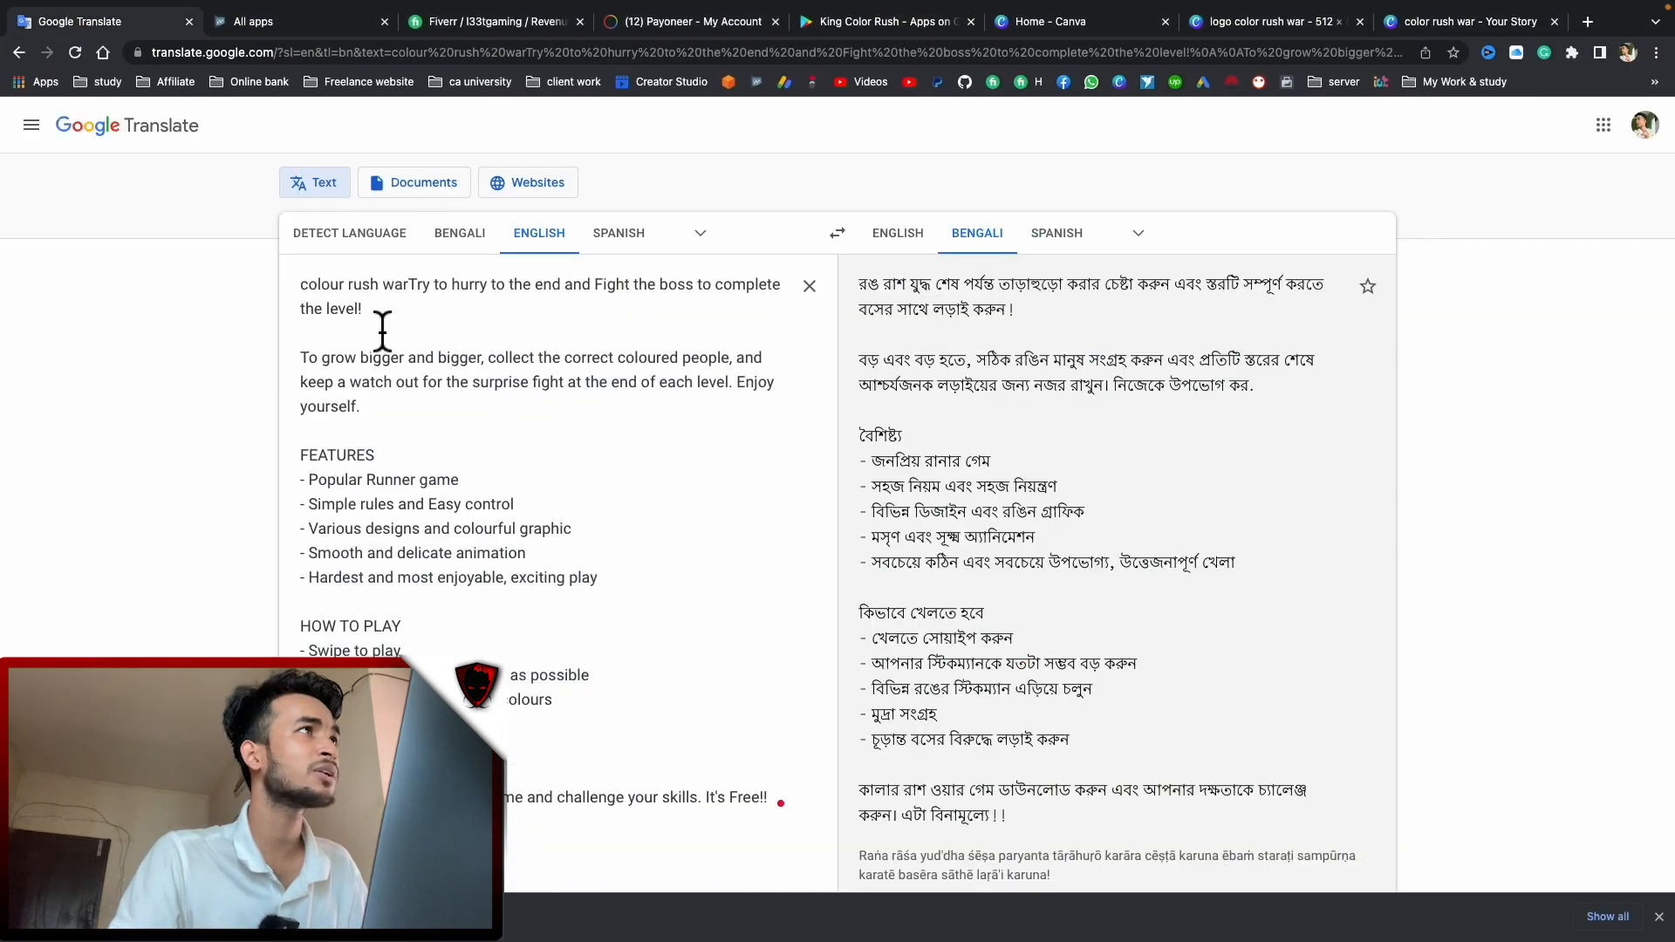
pyautogui.moveTo(383, 330); pyautogui.dragTo(260, 266)
pyautogui.click(497, 458)
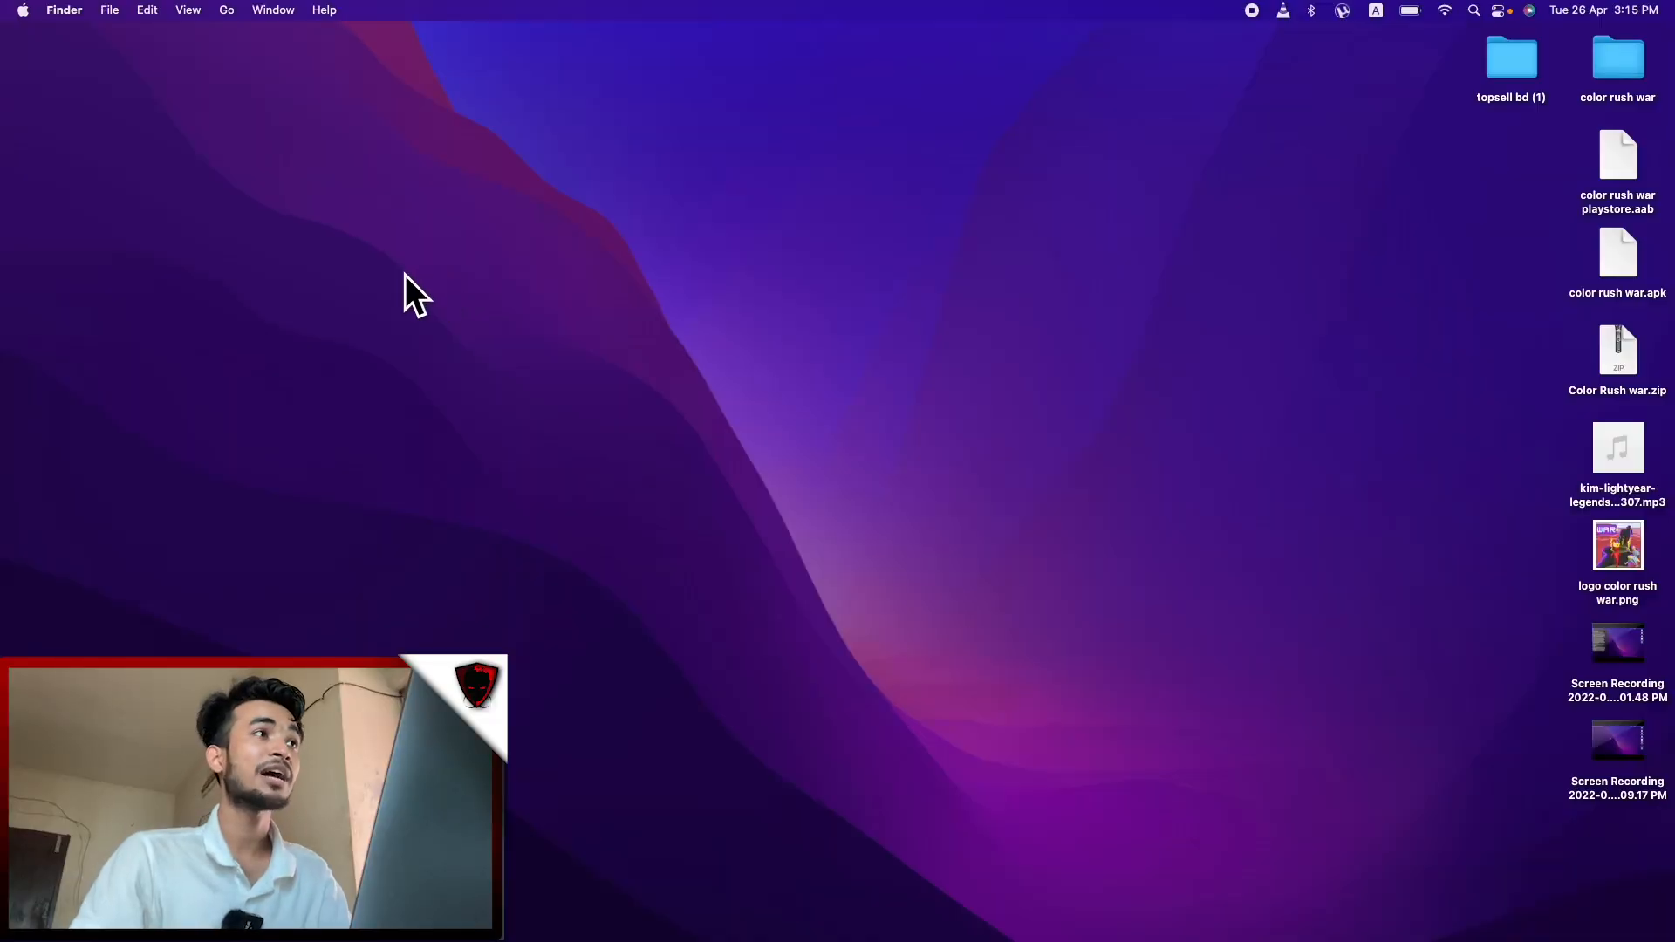
pyautogui.hotkey('ctrl', 'Right')
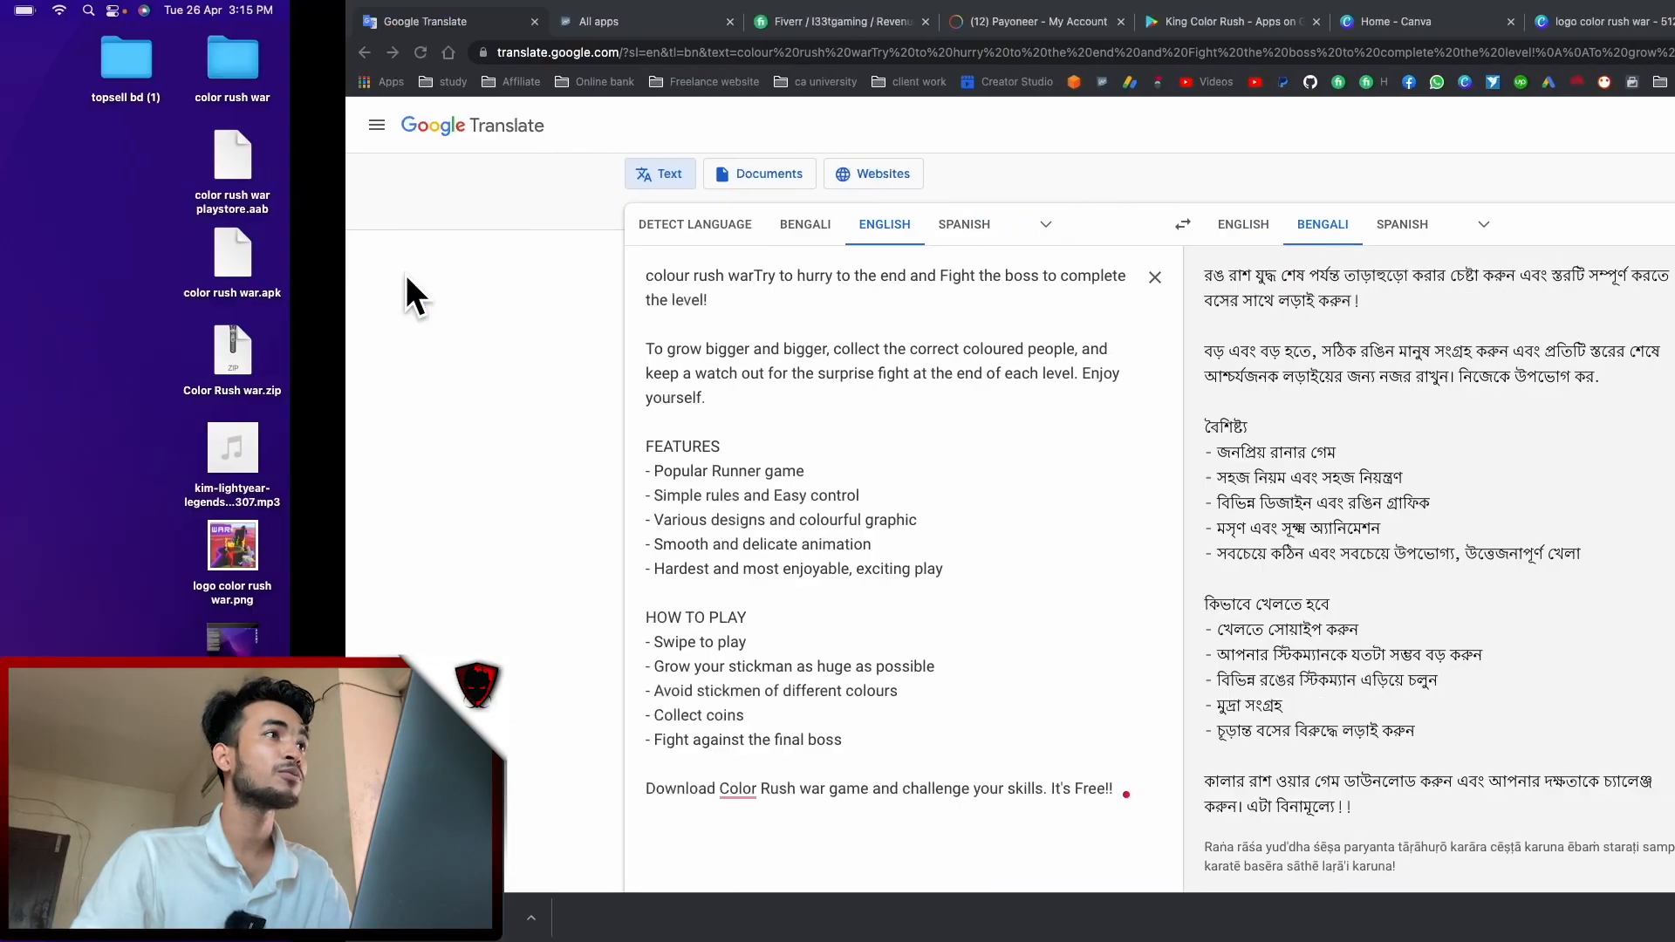
# Reload Play Console, switch to a developer account with no apps, and start Create app
pyautogui.click(300, 29)
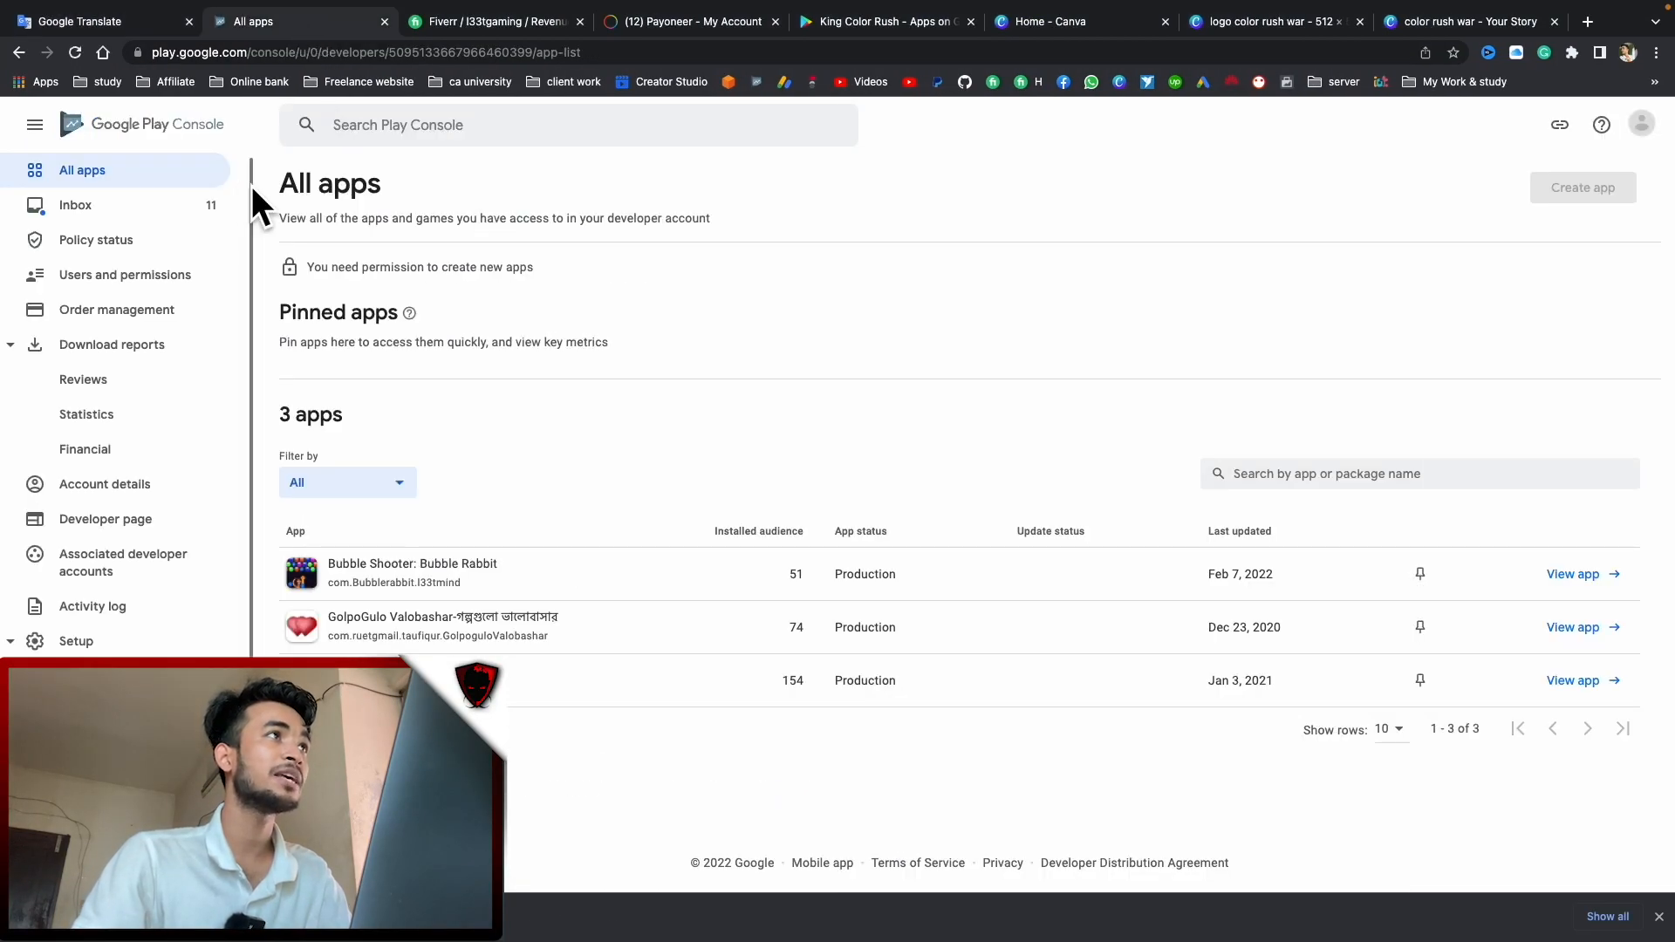
pyautogui.click(75, 53)
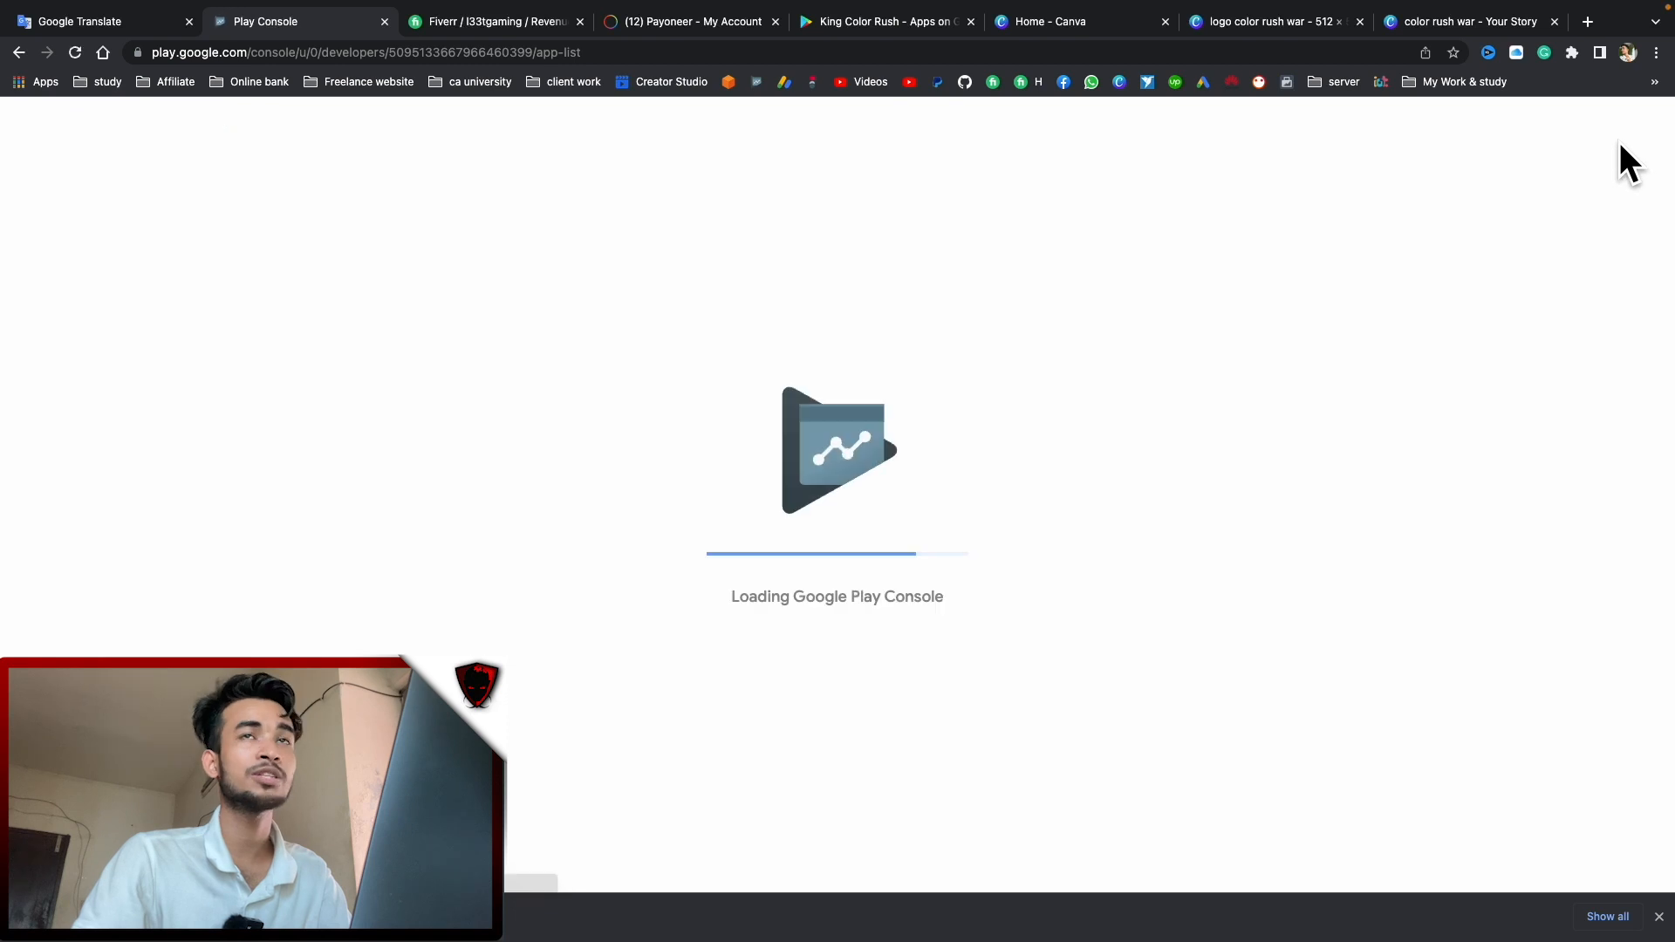
pyautogui.click(1641, 125)
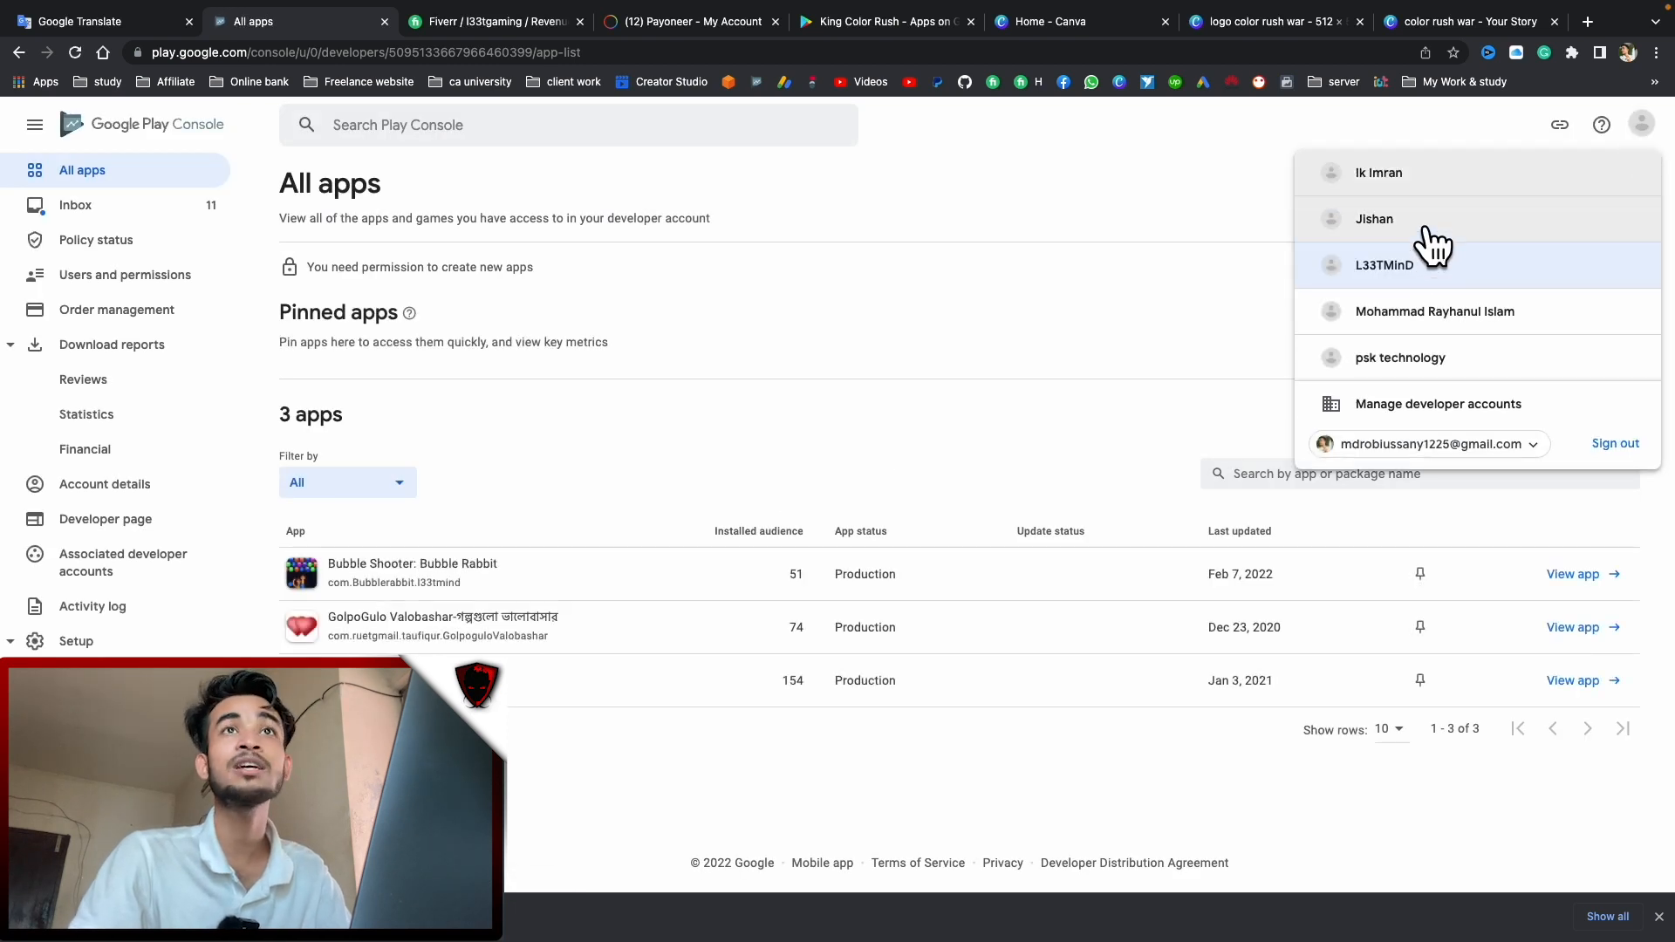
pyautogui.click(1344, 234)
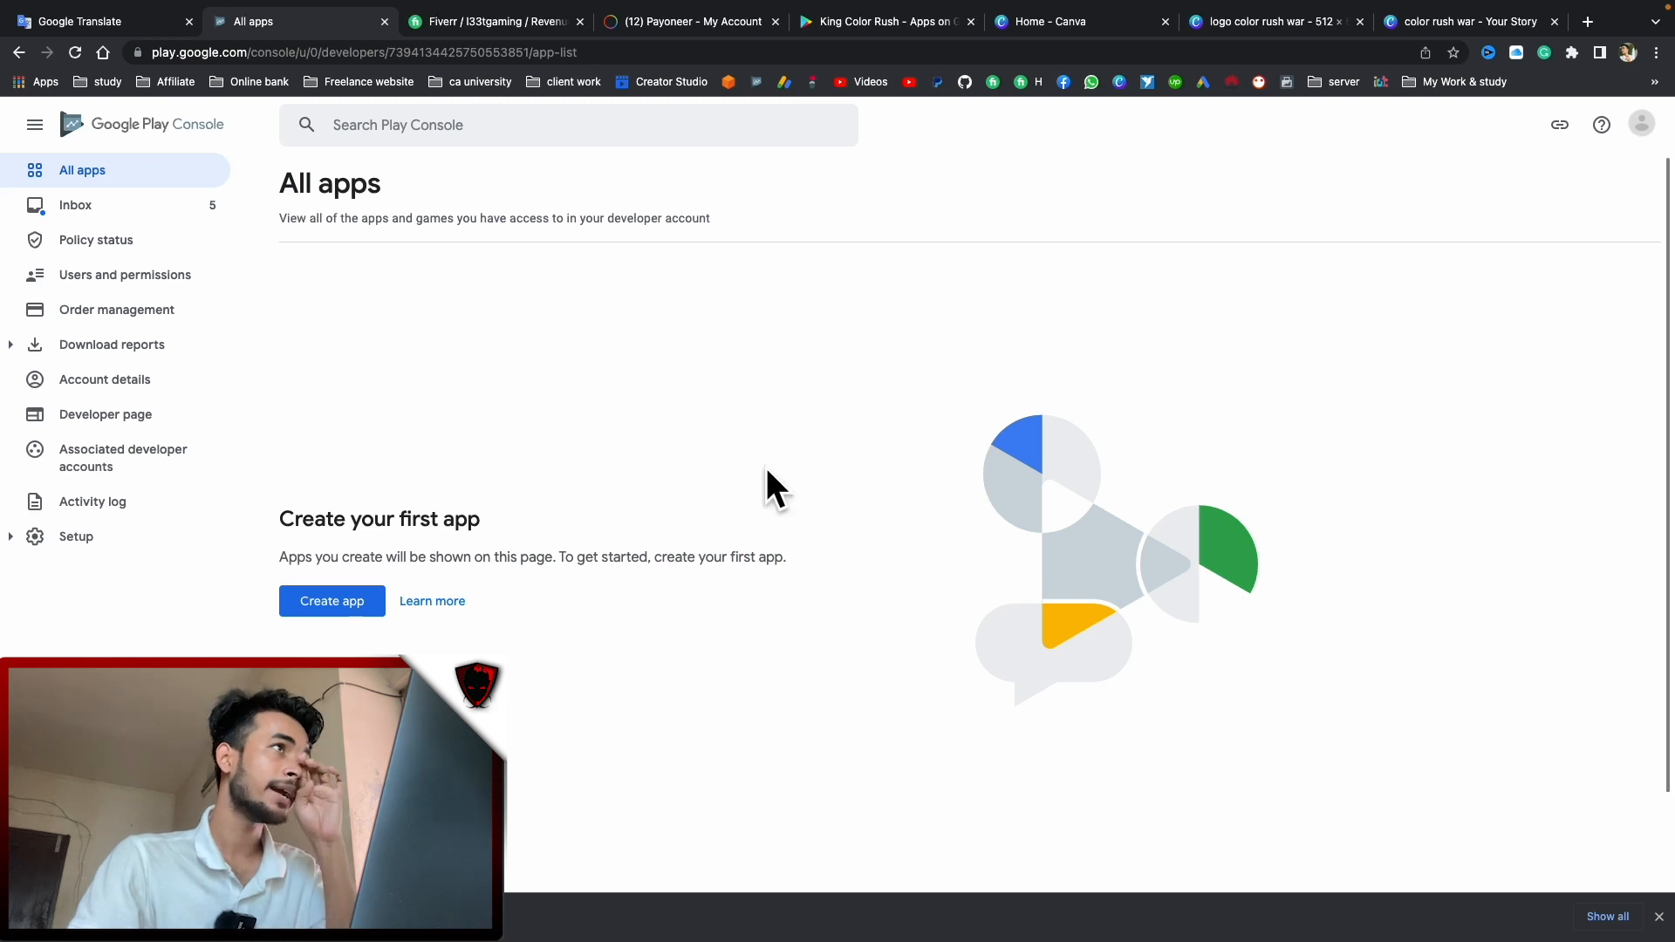
pyautogui.click(340, 610)
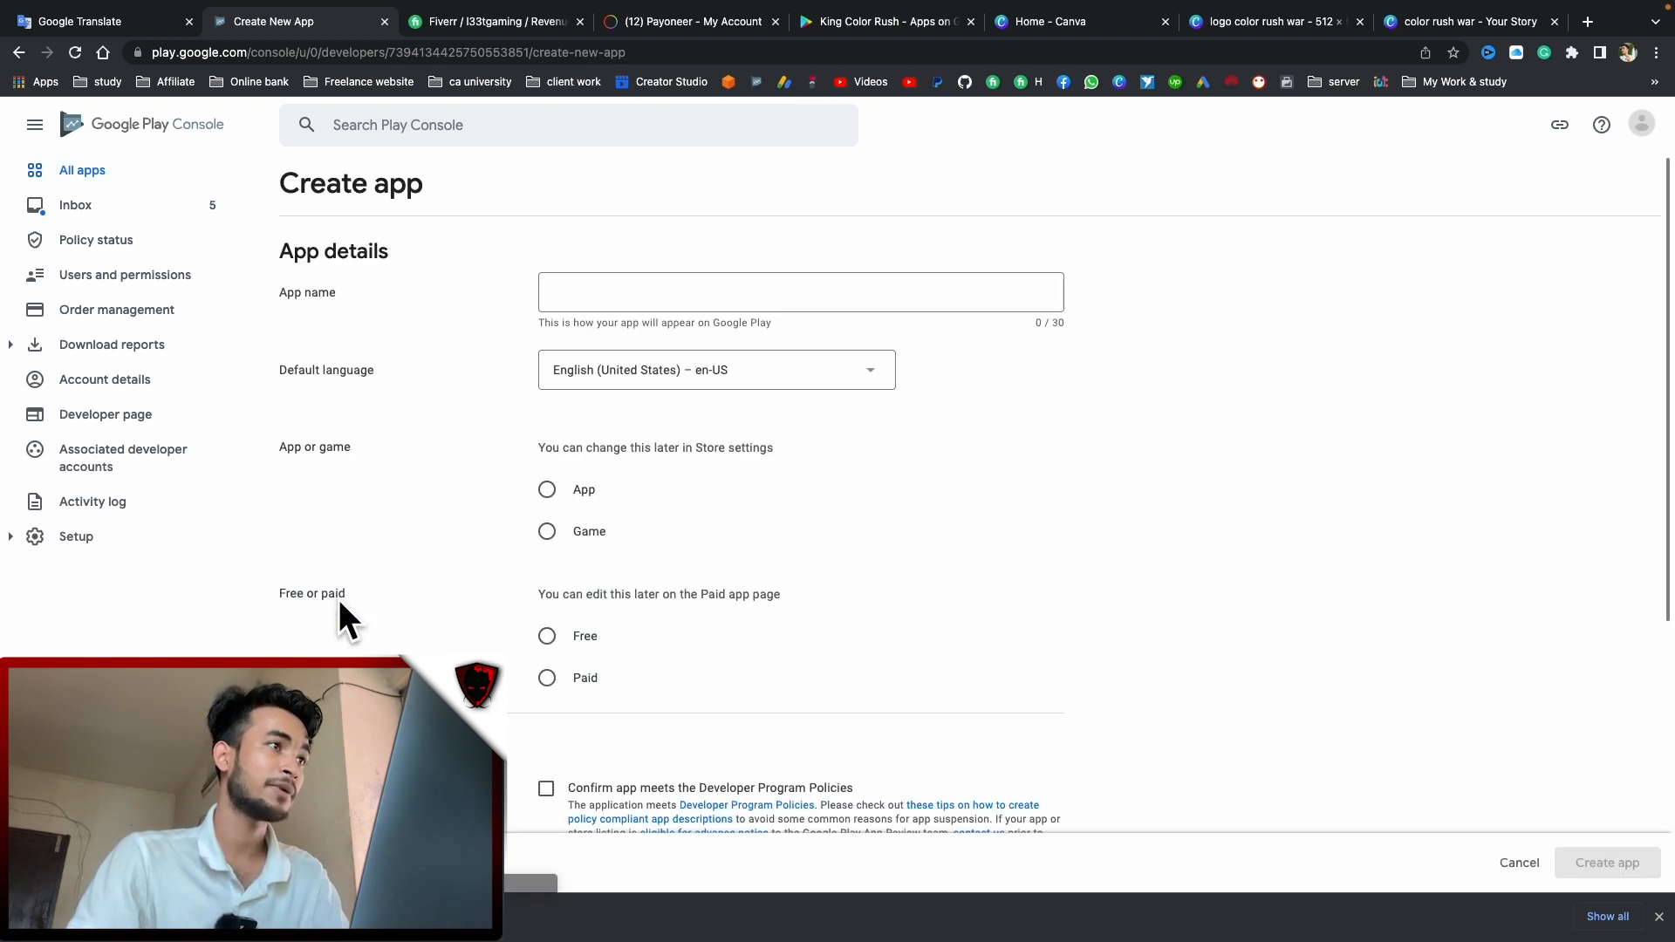
# Enter the app name, correcting its capitalization to 'Color Rush War'
pyautogui.click(610, 297)
pyautogui.write('color rush War')
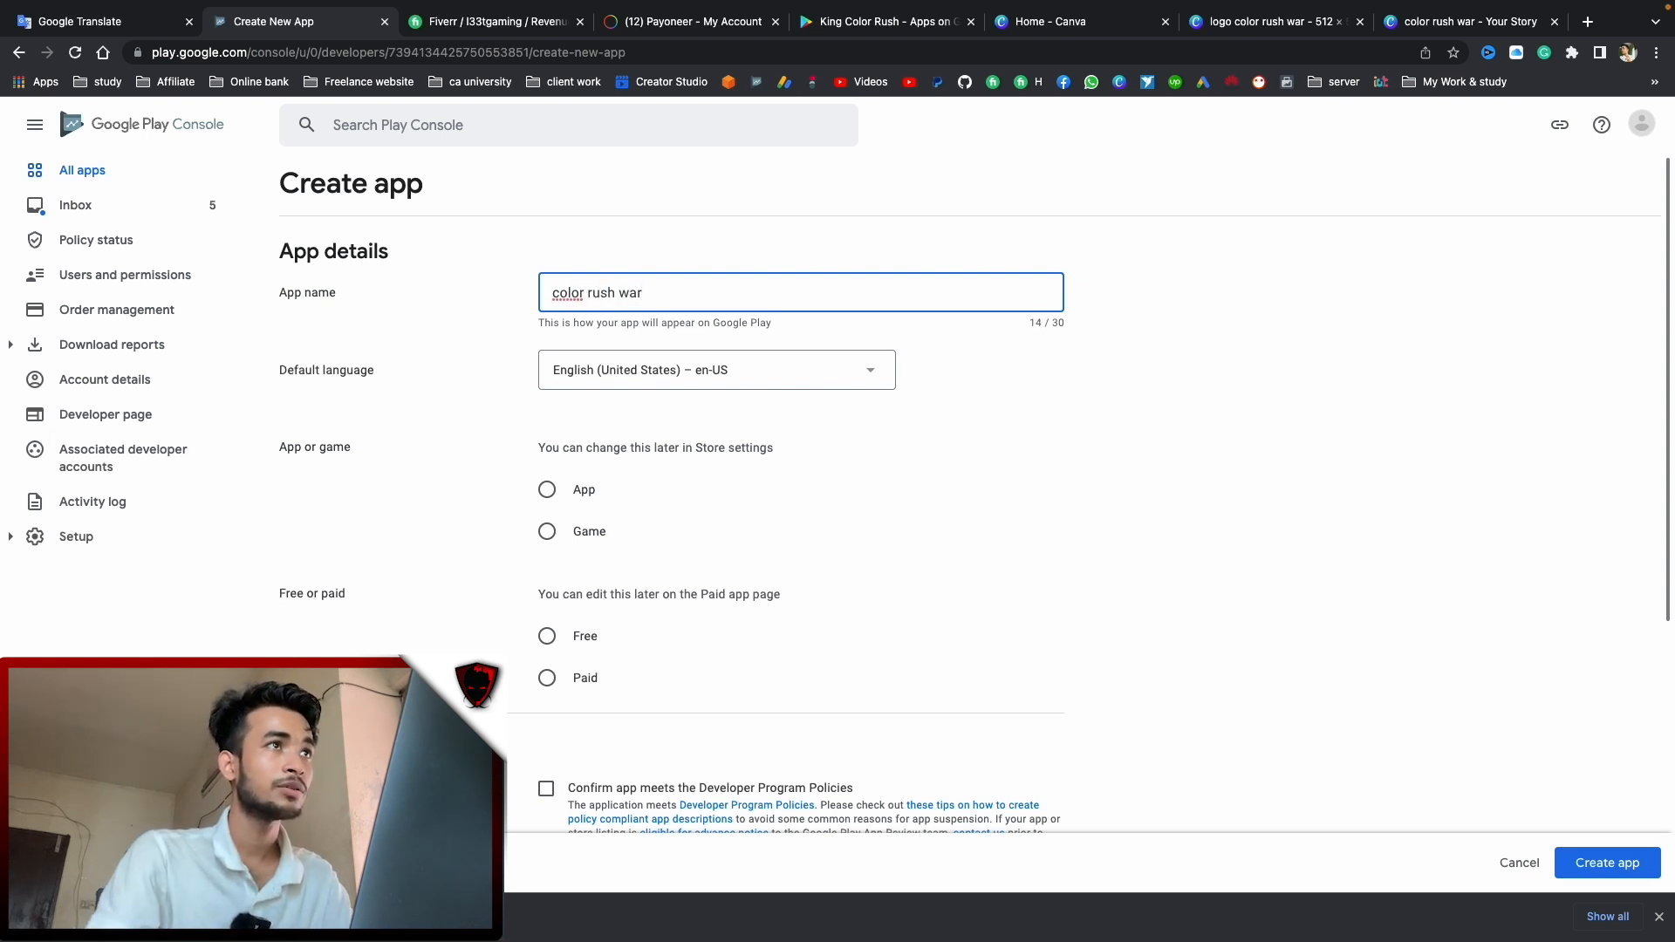
pyautogui.click(551, 296)
pyautogui.press('Delete')
pyautogui.write('C')
pyautogui.click(583, 293)
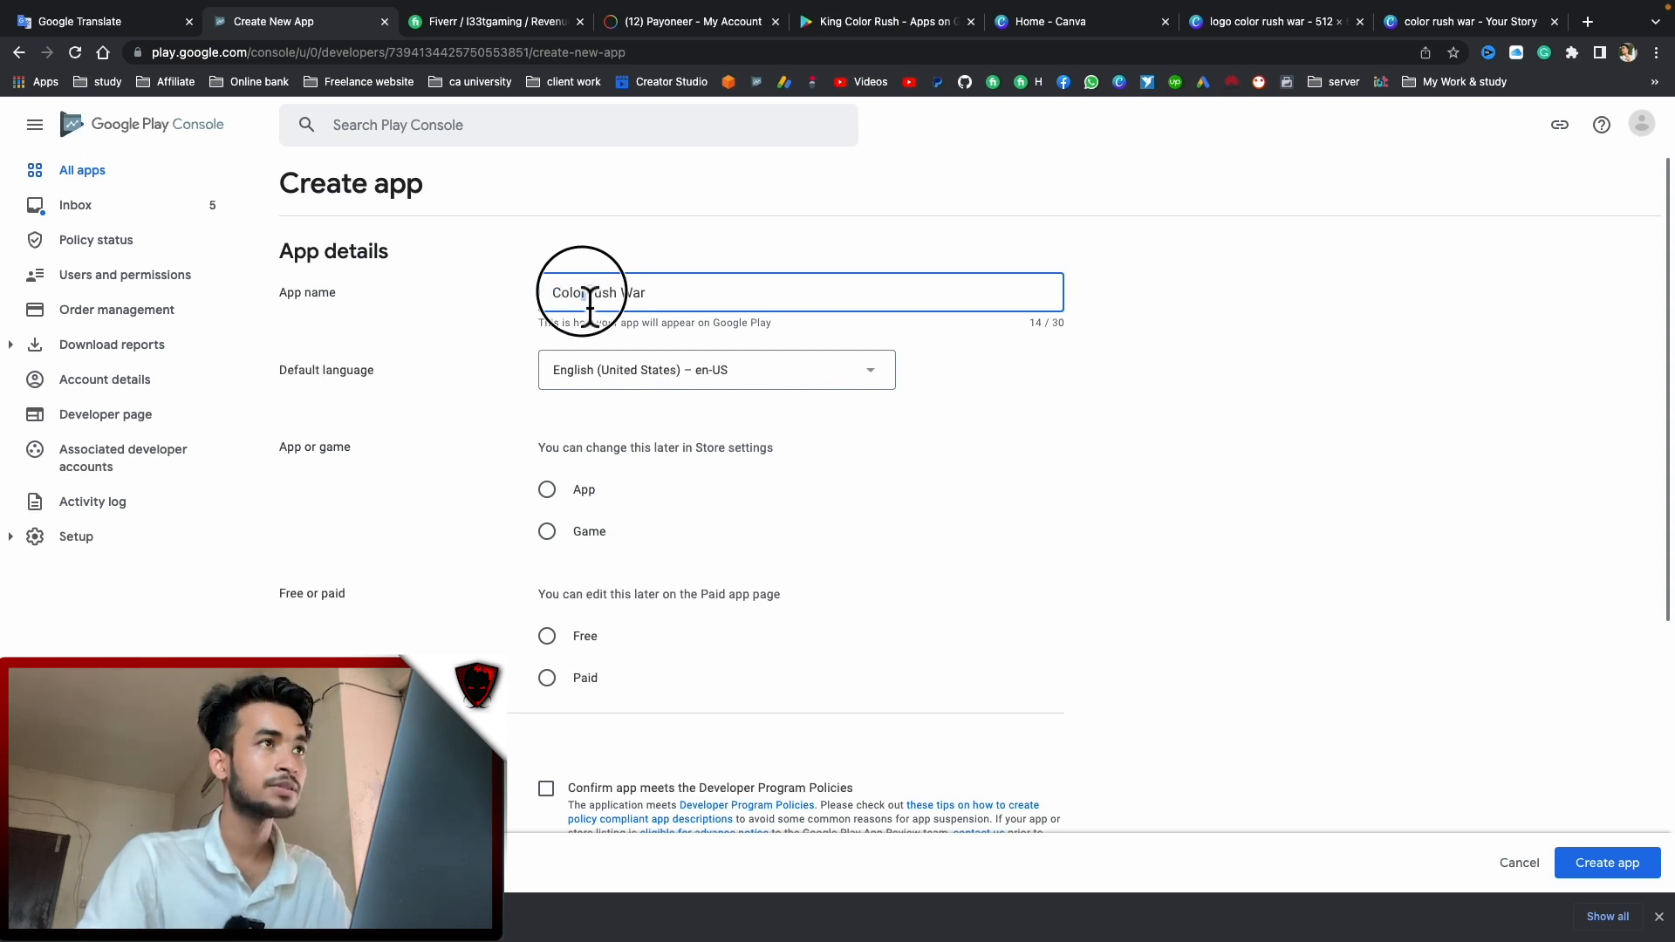
pyautogui.press('BackSpace')
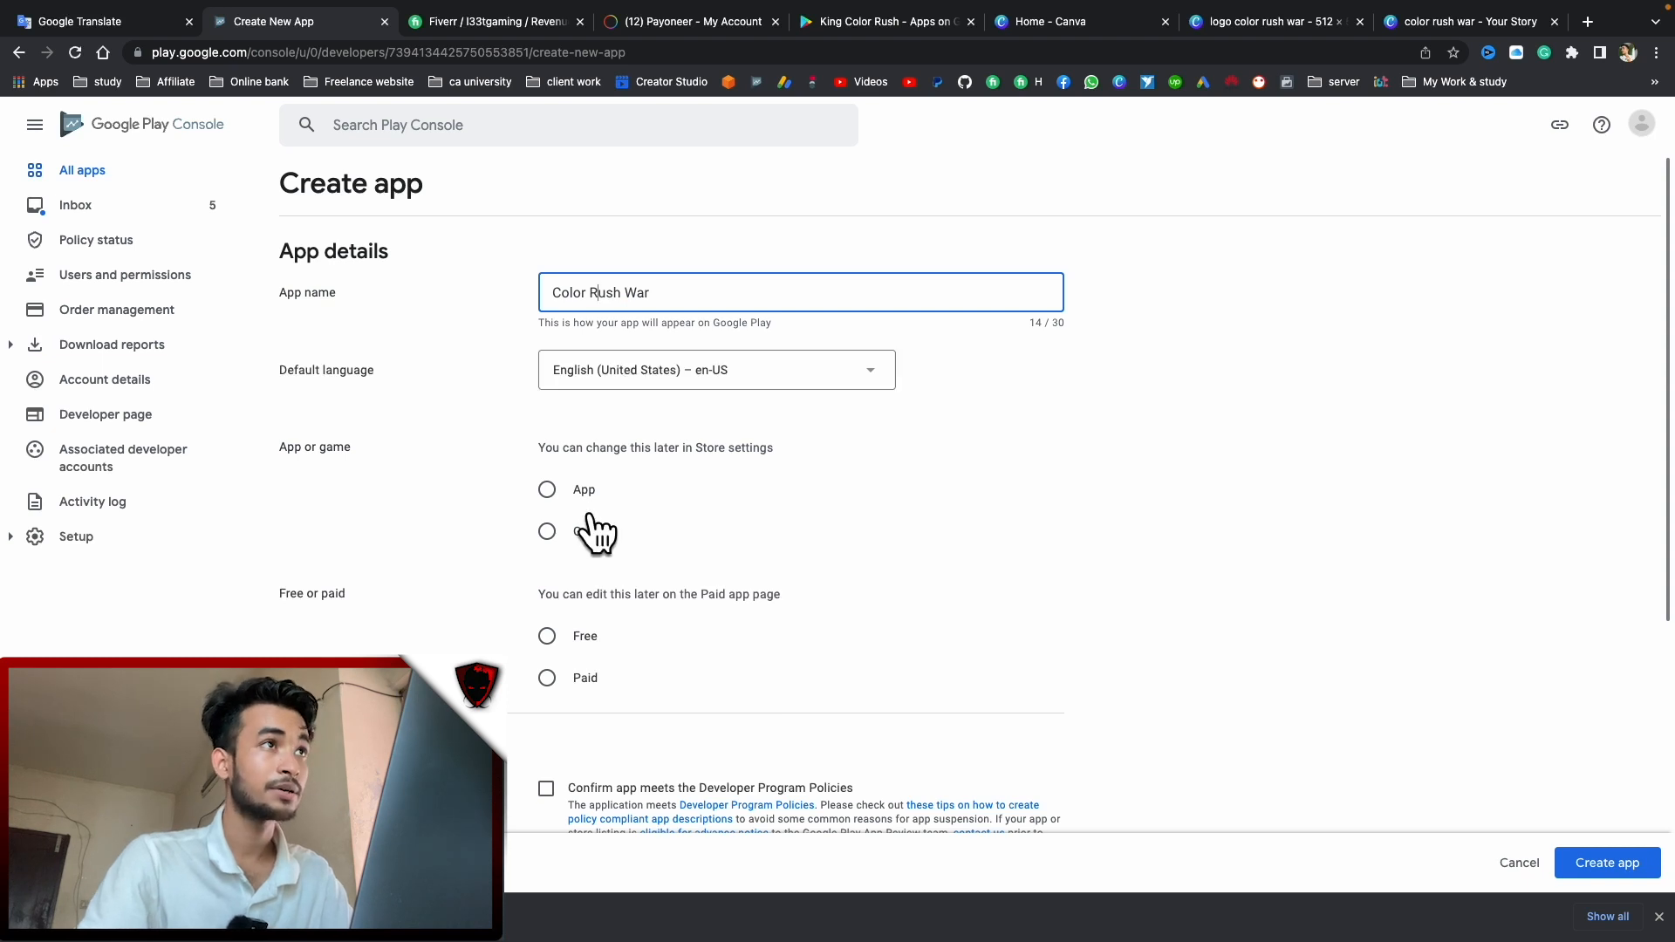
# Make it a free Game, accept all three declarations, and create the app
pyautogui.click(544, 533)
pyautogui.scroll(-2, 545, 572)
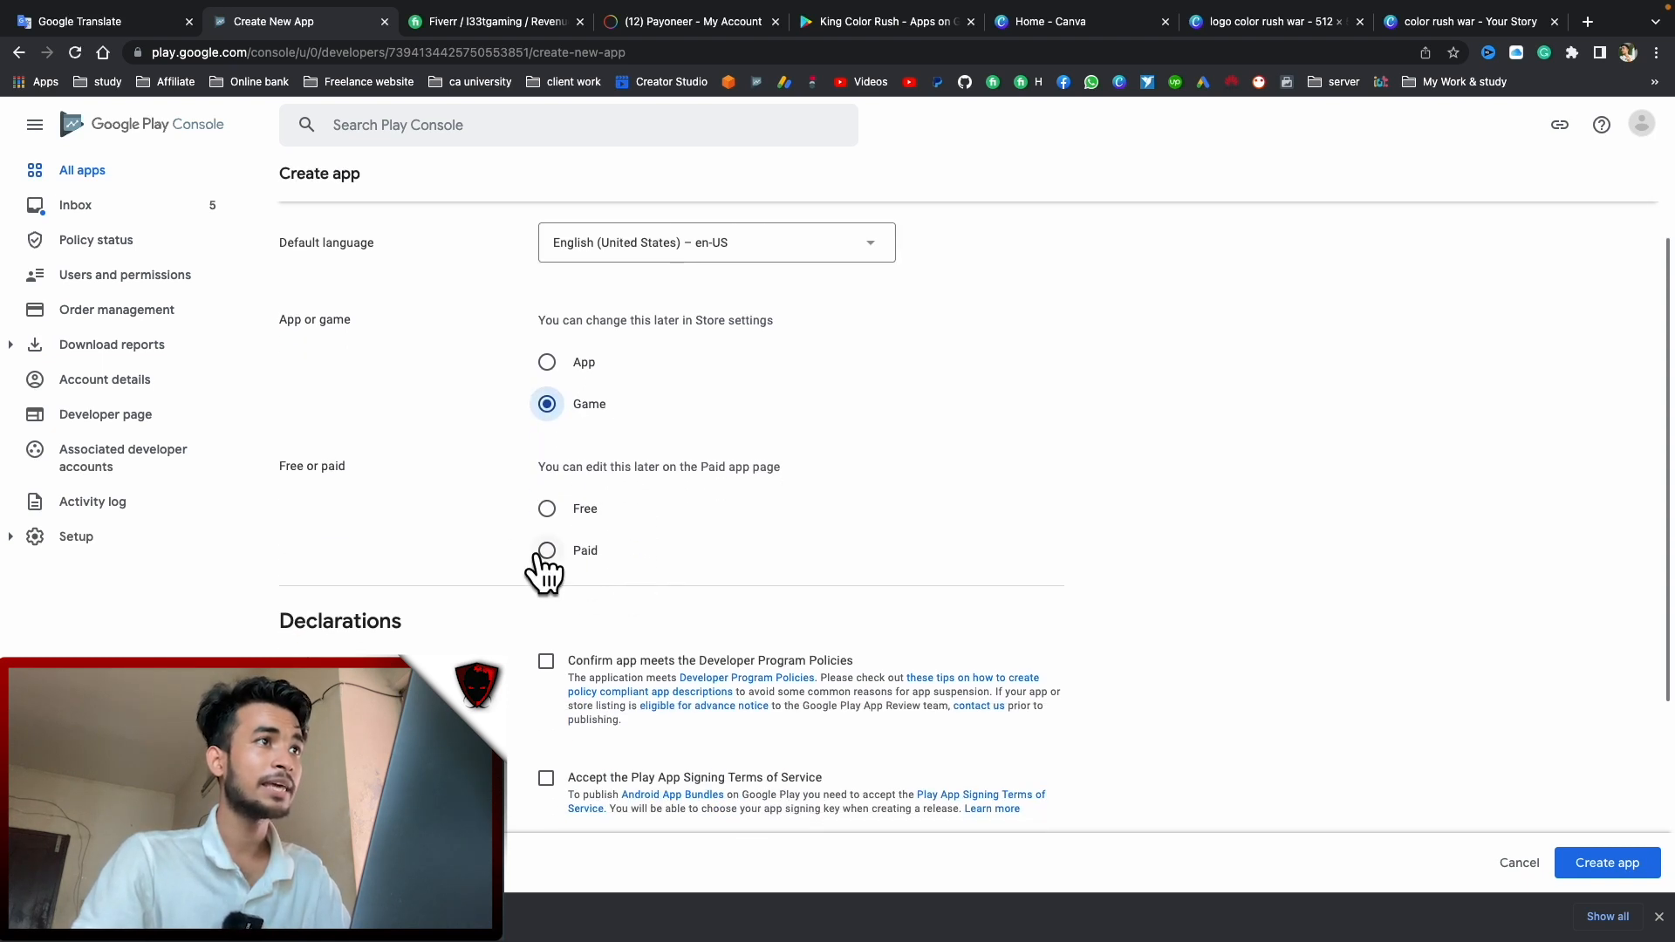
pyautogui.click(546, 509)
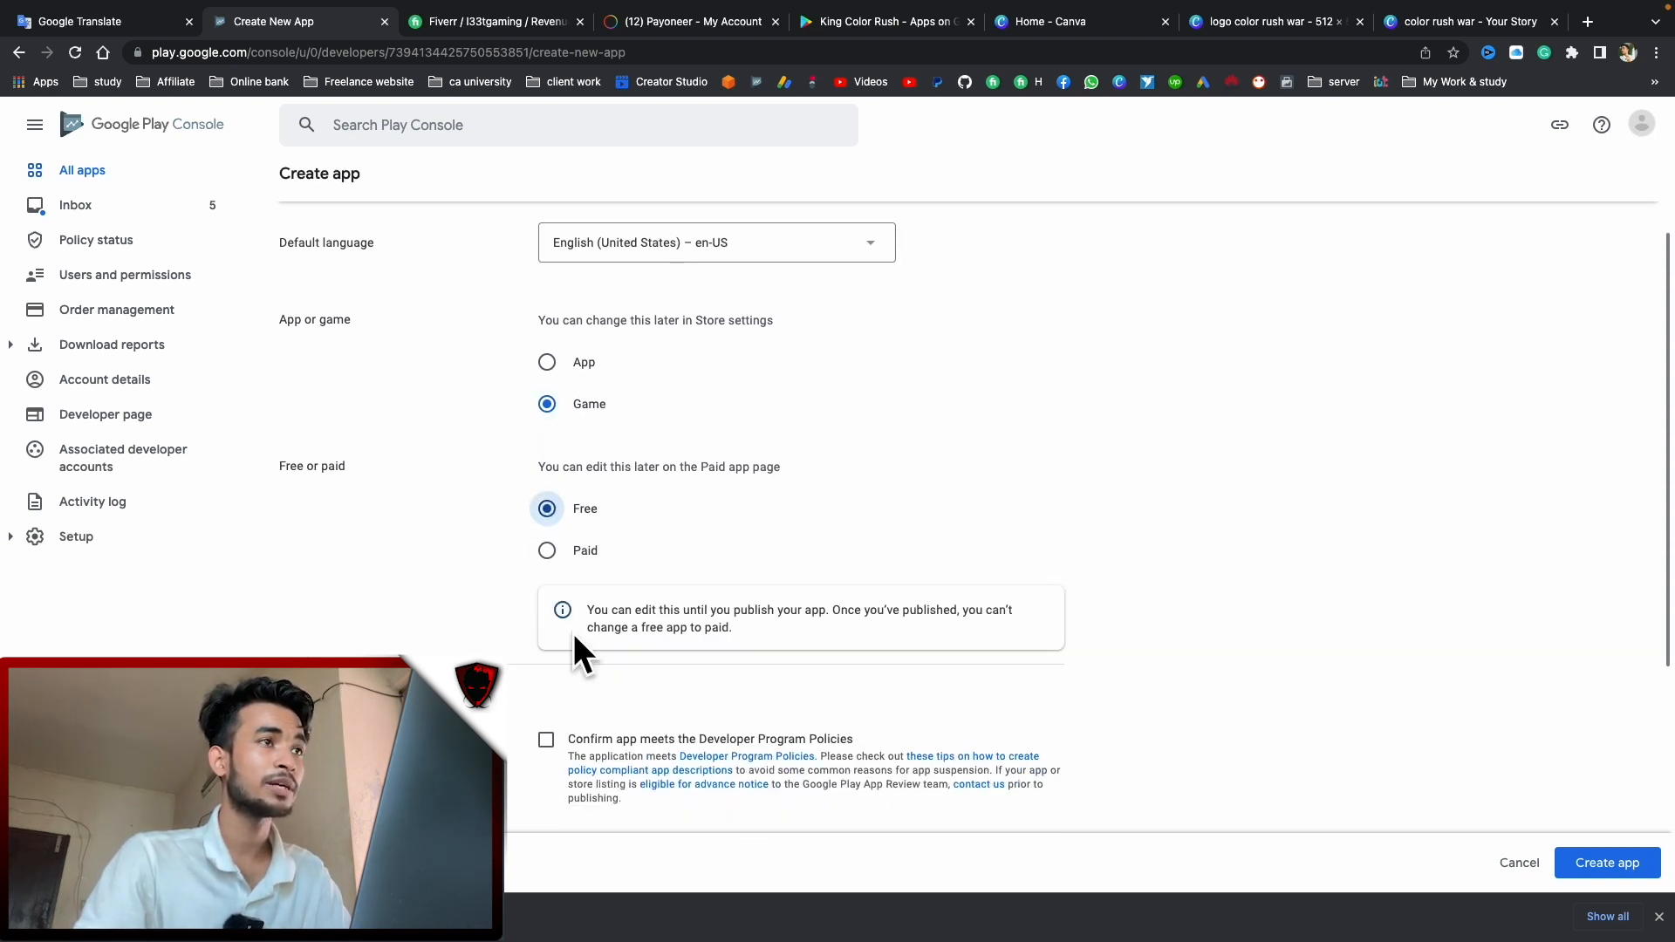
pyautogui.scroll(-1, 579, 651)
pyautogui.click(547, 680)
pyautogui.scroll(-1, 591, 759)
pyautogui.click(546, 707)
pyautogui.click(547, 796)
pyautogui.scroll(-1, 716, 672)
pyautogui.scroll(-1, 715, 667)
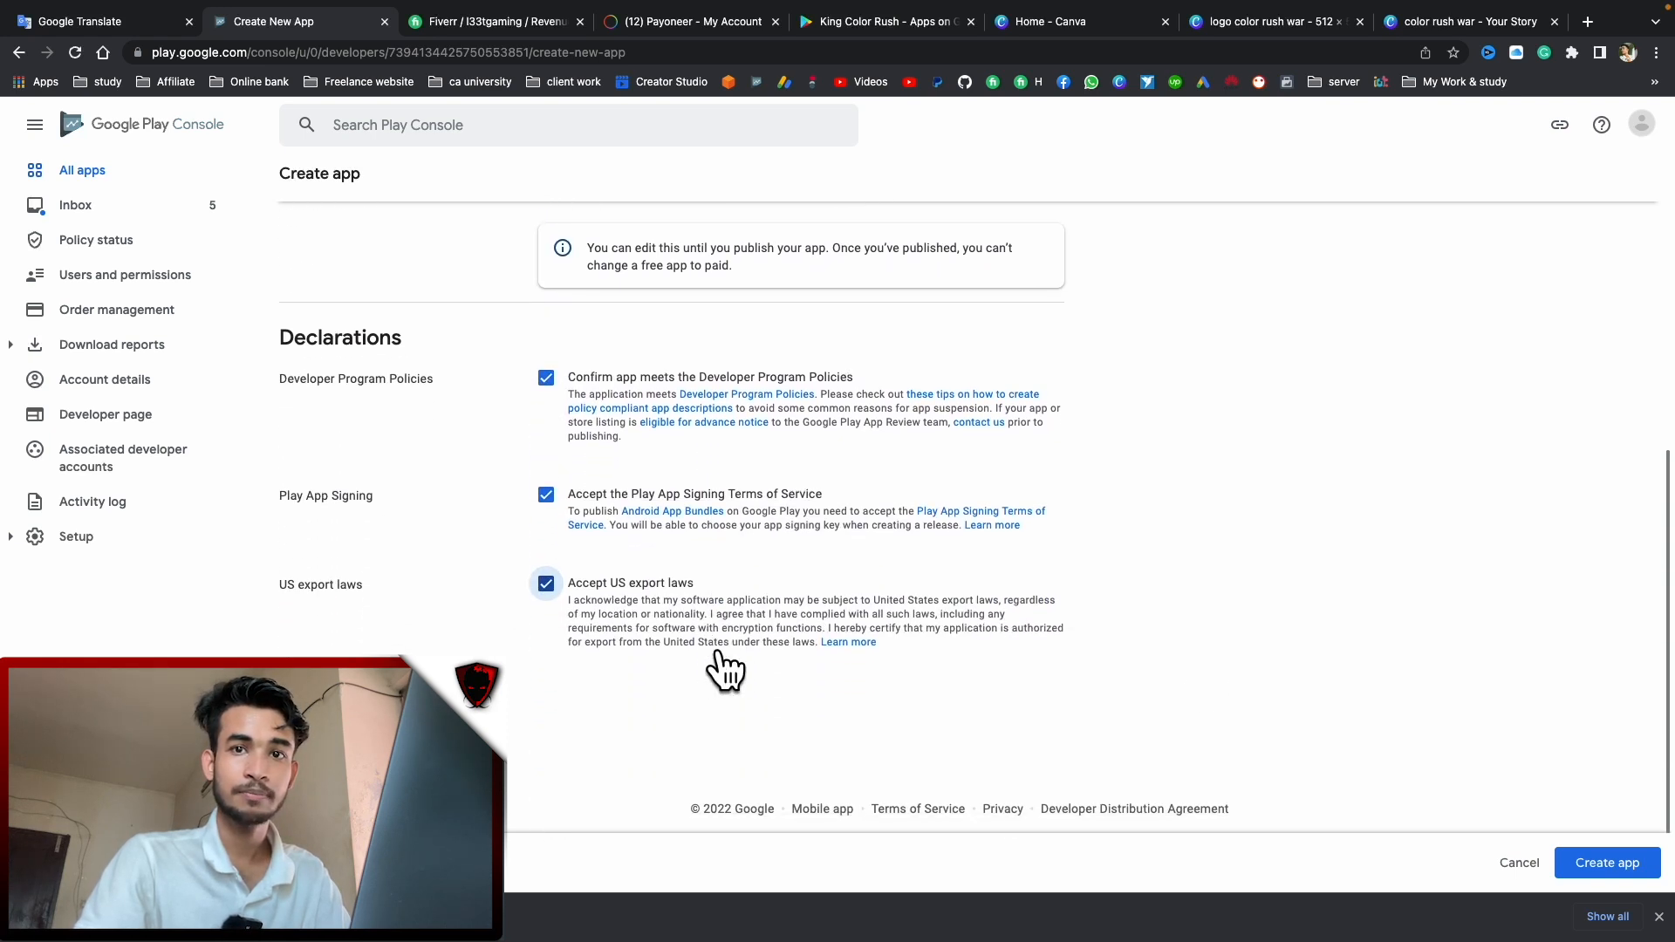
pyautogui.click(1600, 864)
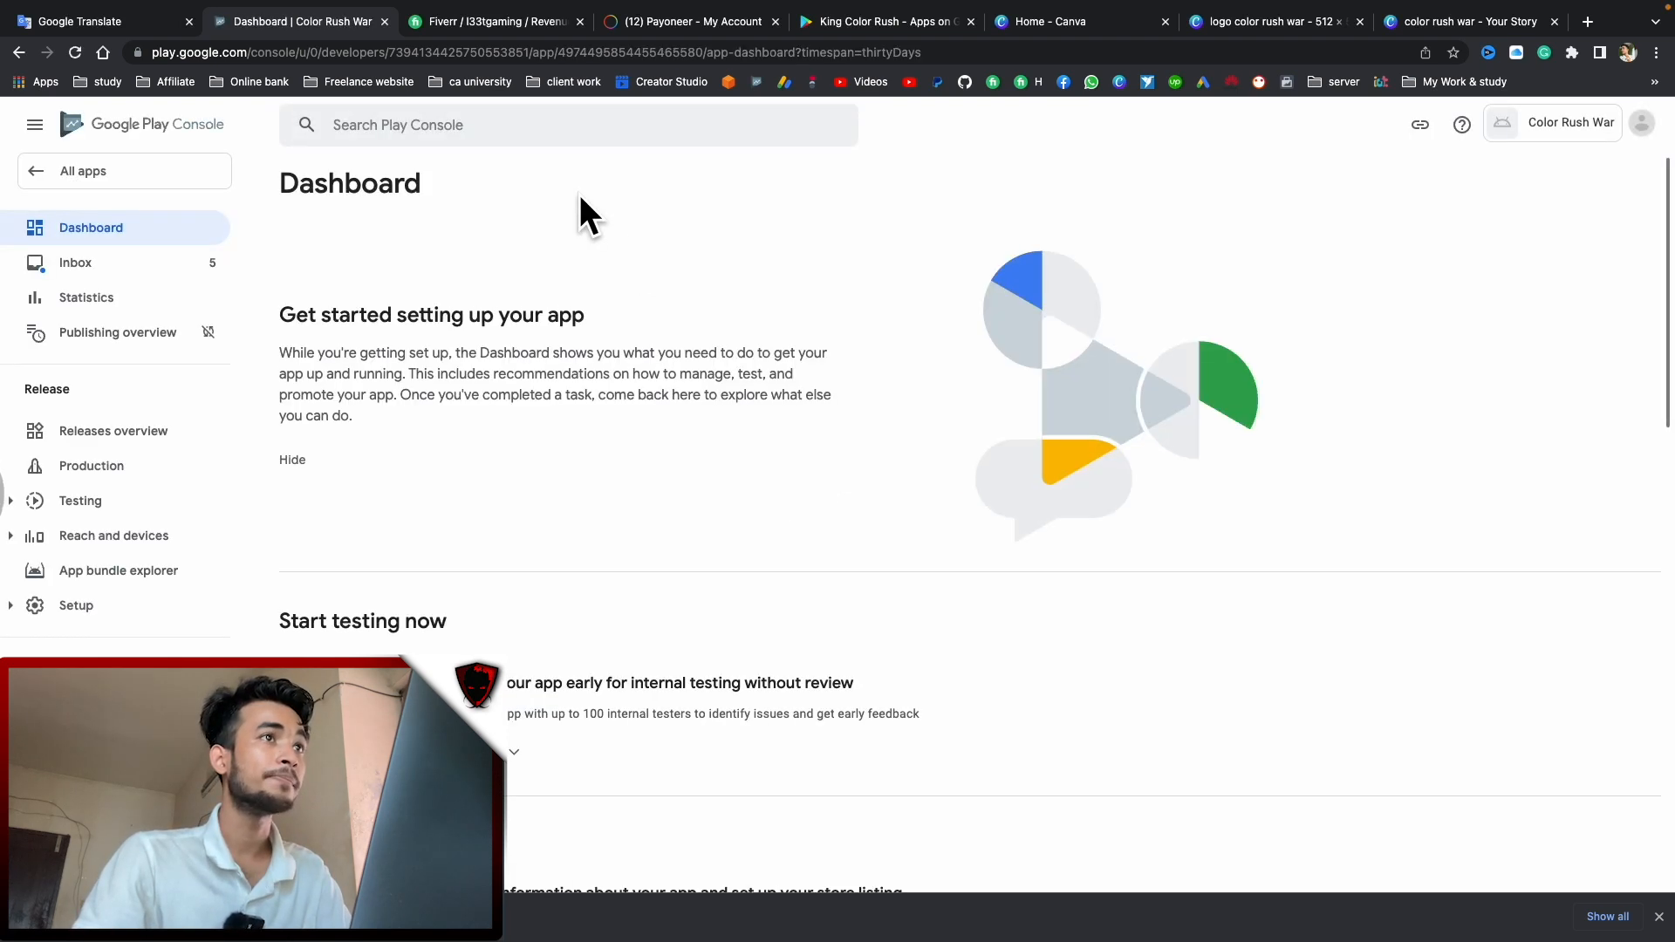
# Set App access to 'All functionality is available' without special access and save
pyautogui.scroll(-3, 746, 374)
pyautogui.scroll(-5, 746, 375)
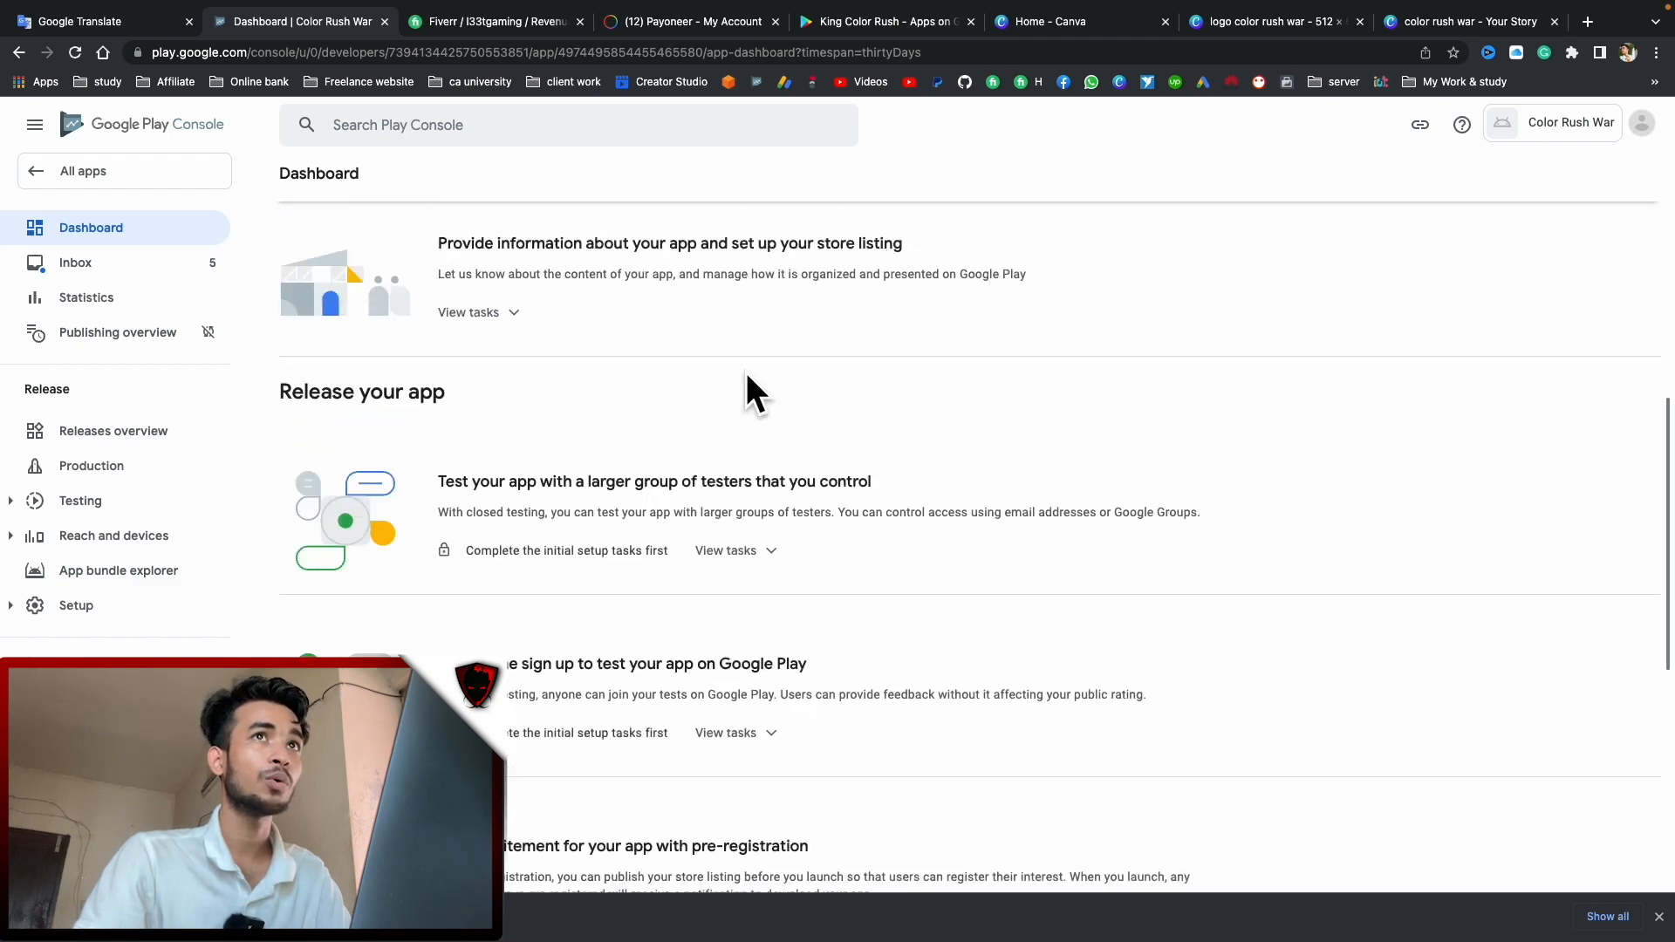
pyautogui.scroll(4, 747, 385)
pyautogui.scroll(-1, 541, 375)
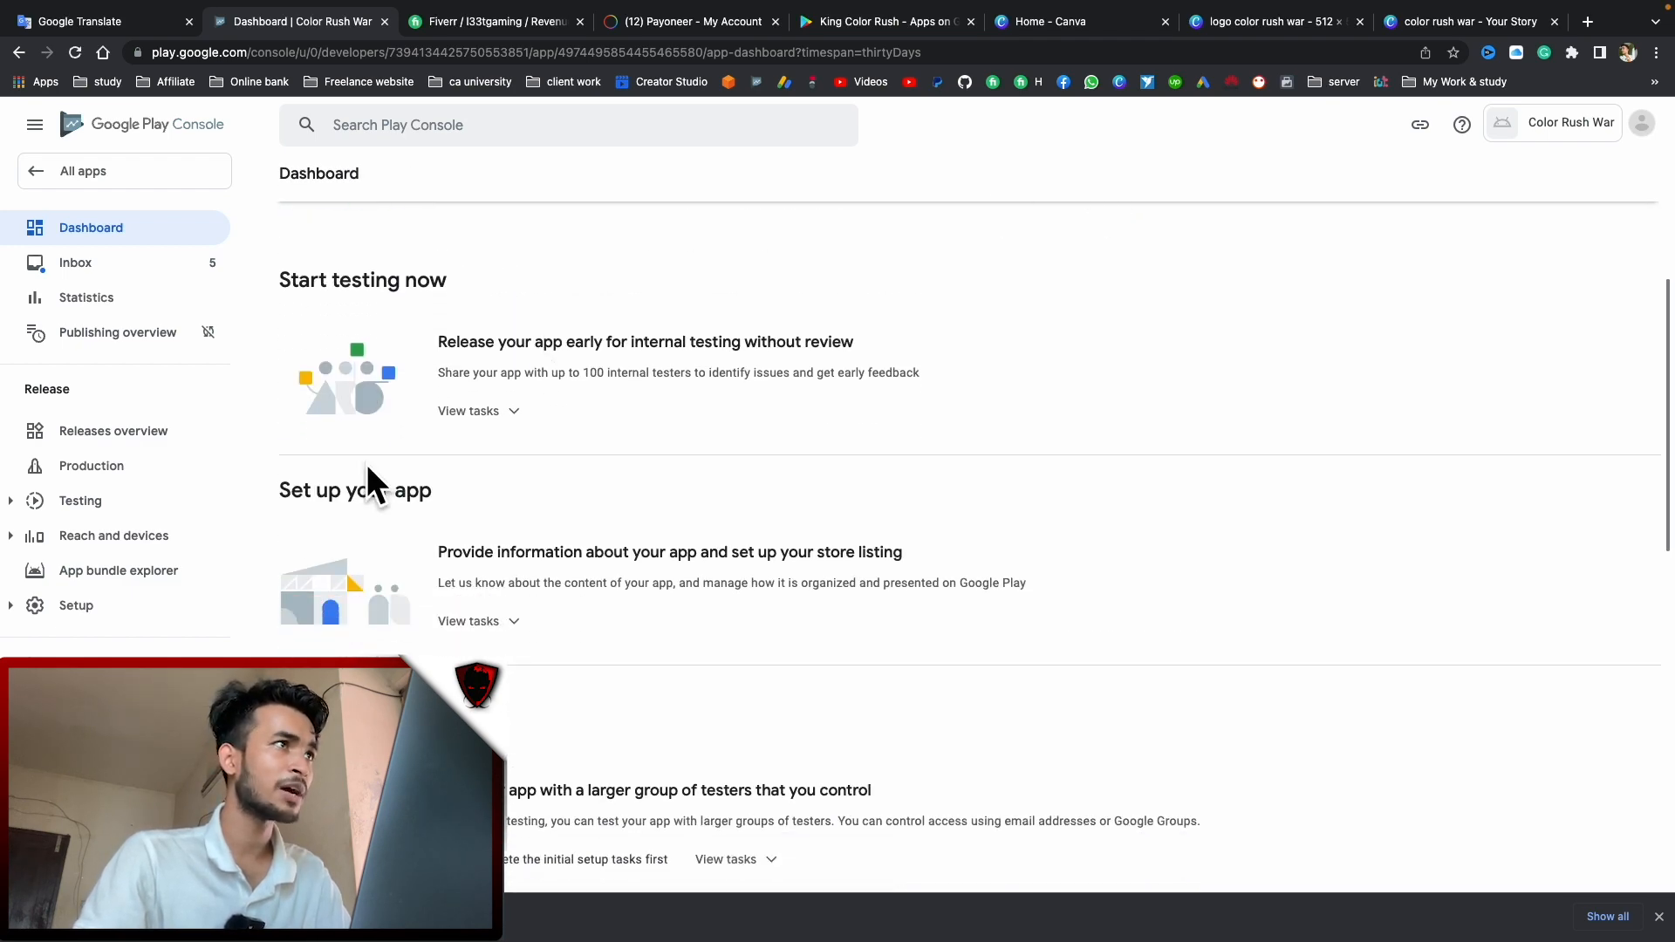
pyautogui.moveTo(304, 504); pyautogui.dragTo(485, 486)
pyautogui.scroll(-1, 482, 523)
pyautogui.click(479, 538)
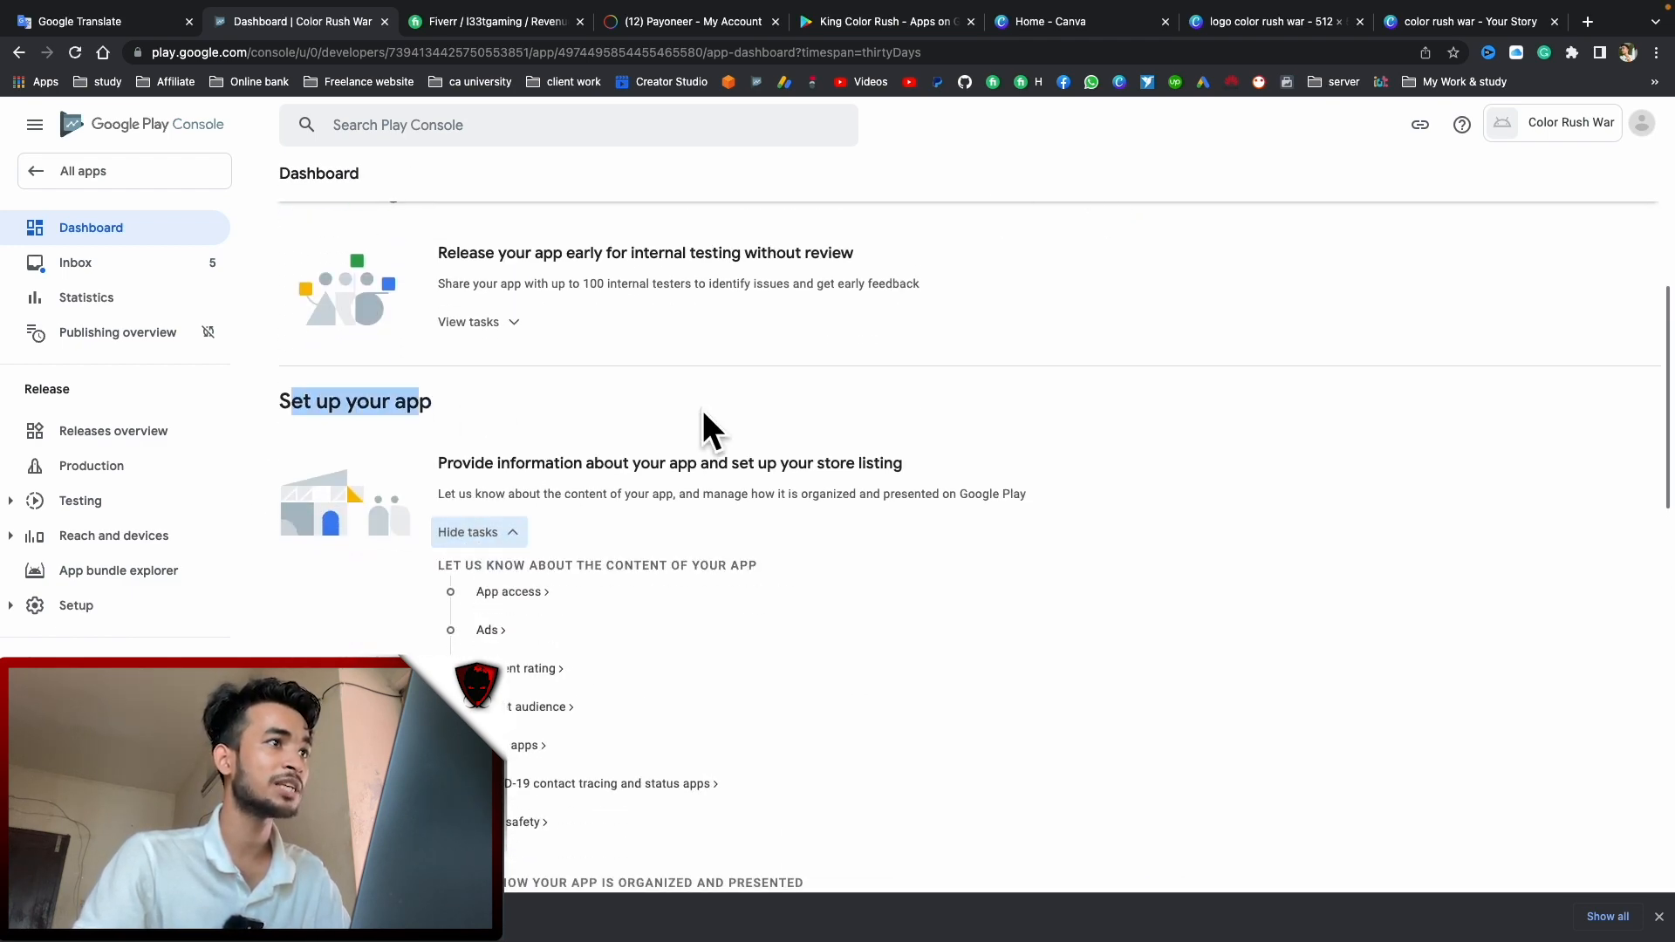
pyautogui.scroll(-1, 699, 430)
pyautogui.click(523, 506)
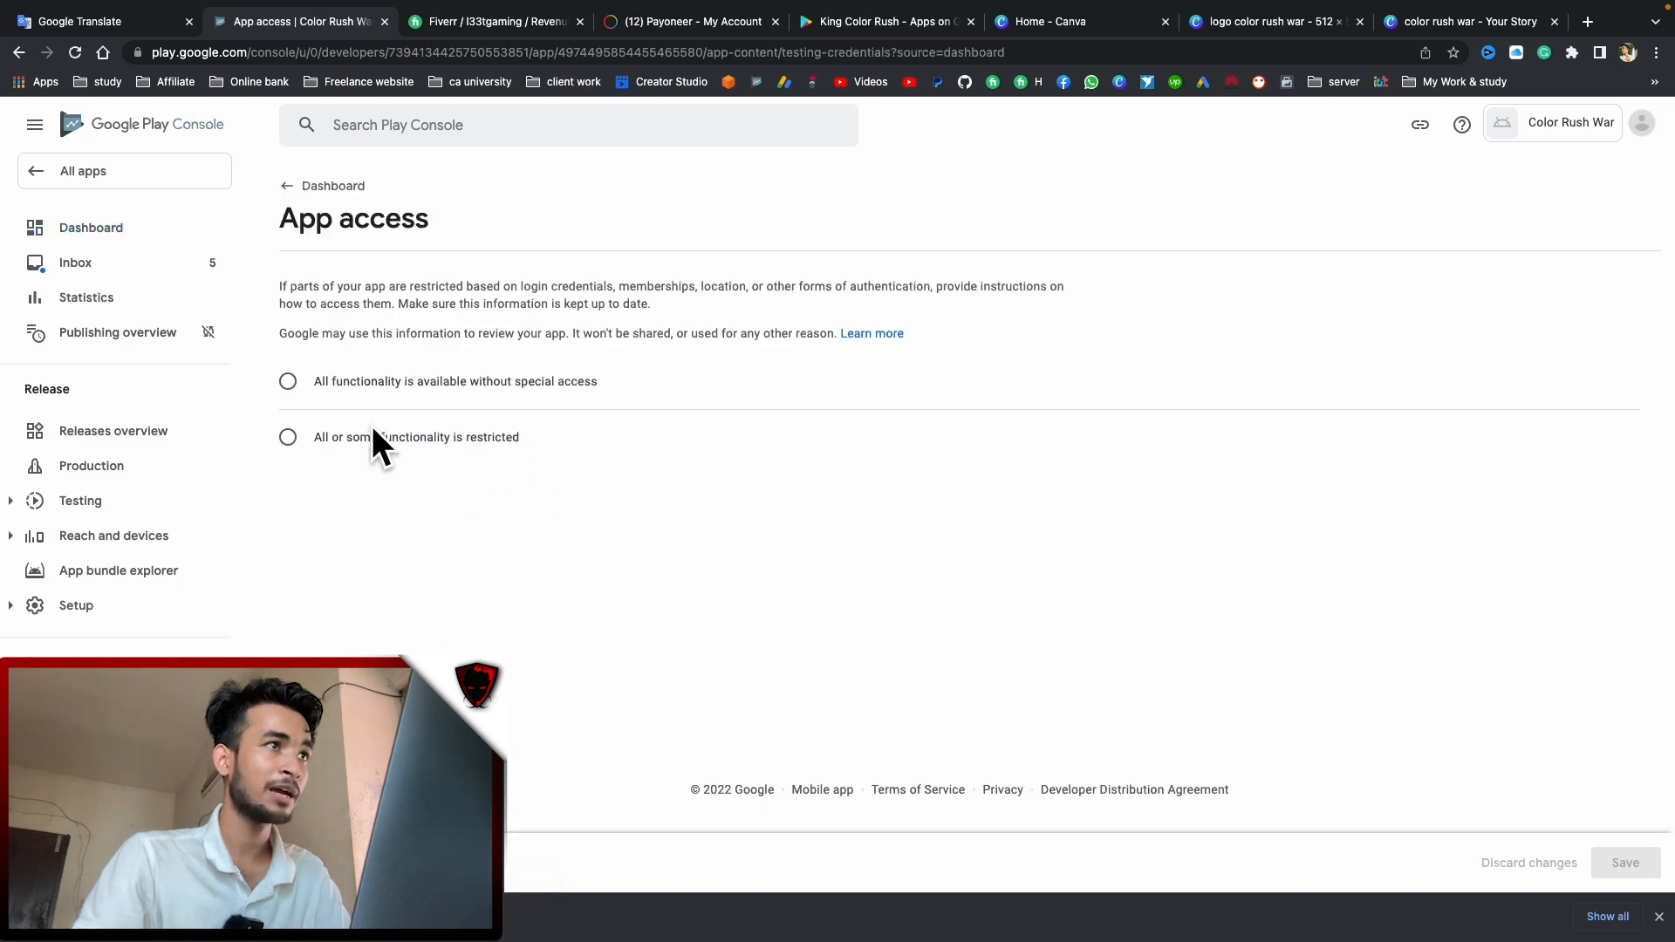
pyautogui.click(288, 381)
pyautogui.moveTo(508, 384); pyautogui.dragTo(601, 384)
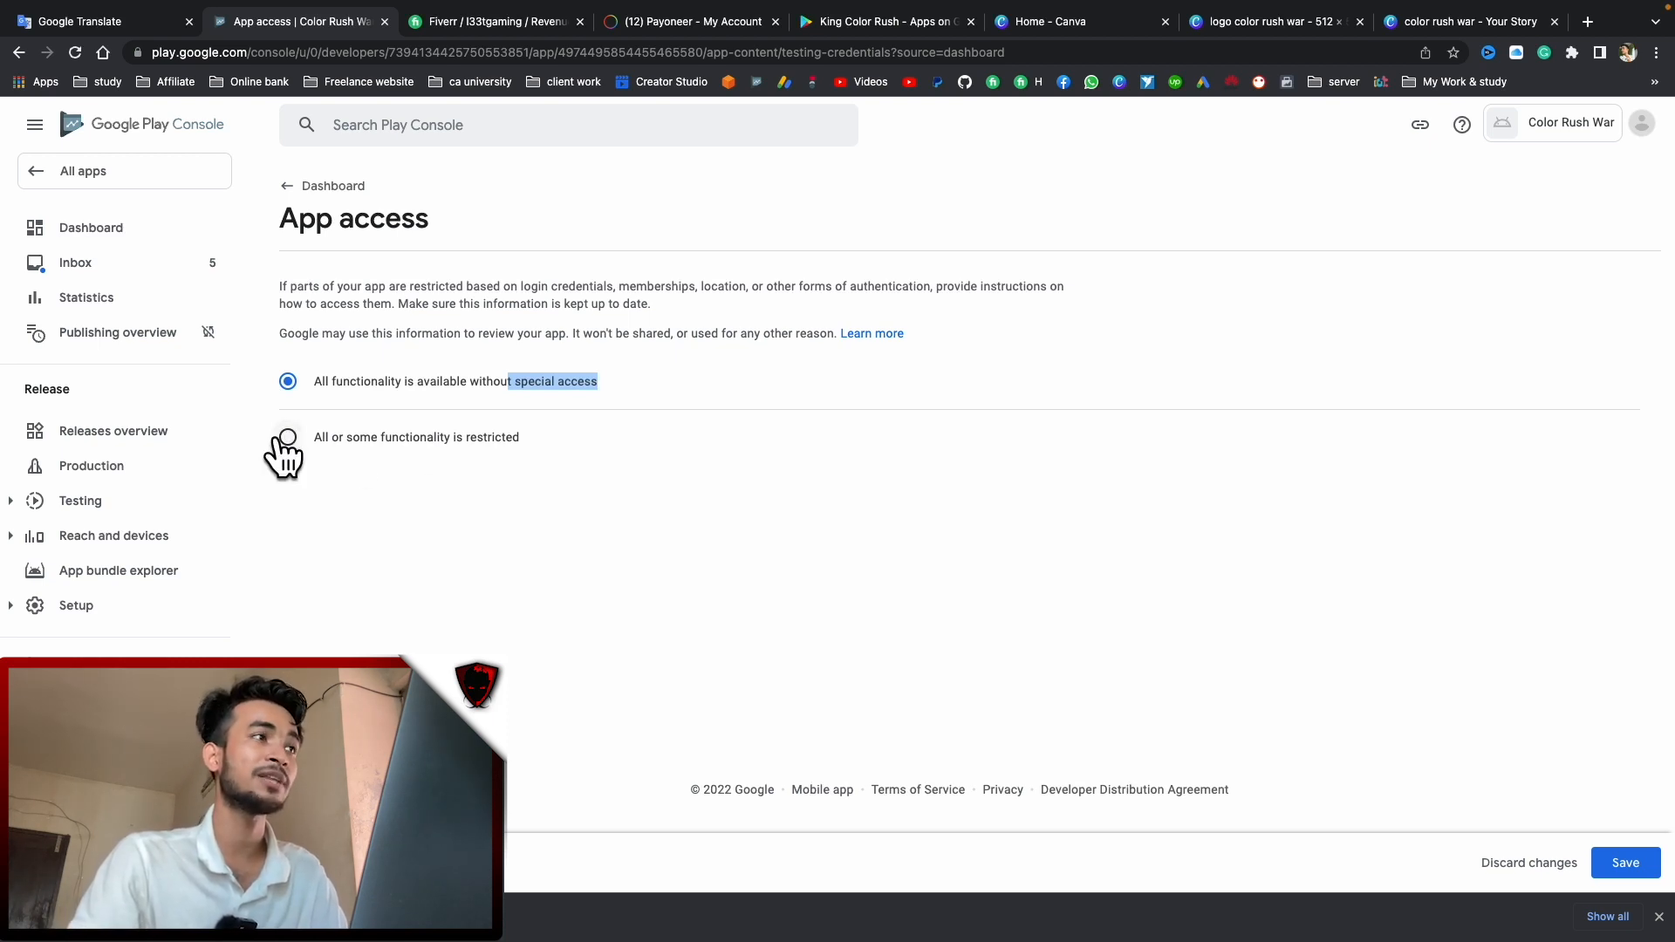
pyautogui.click(1626, 866)
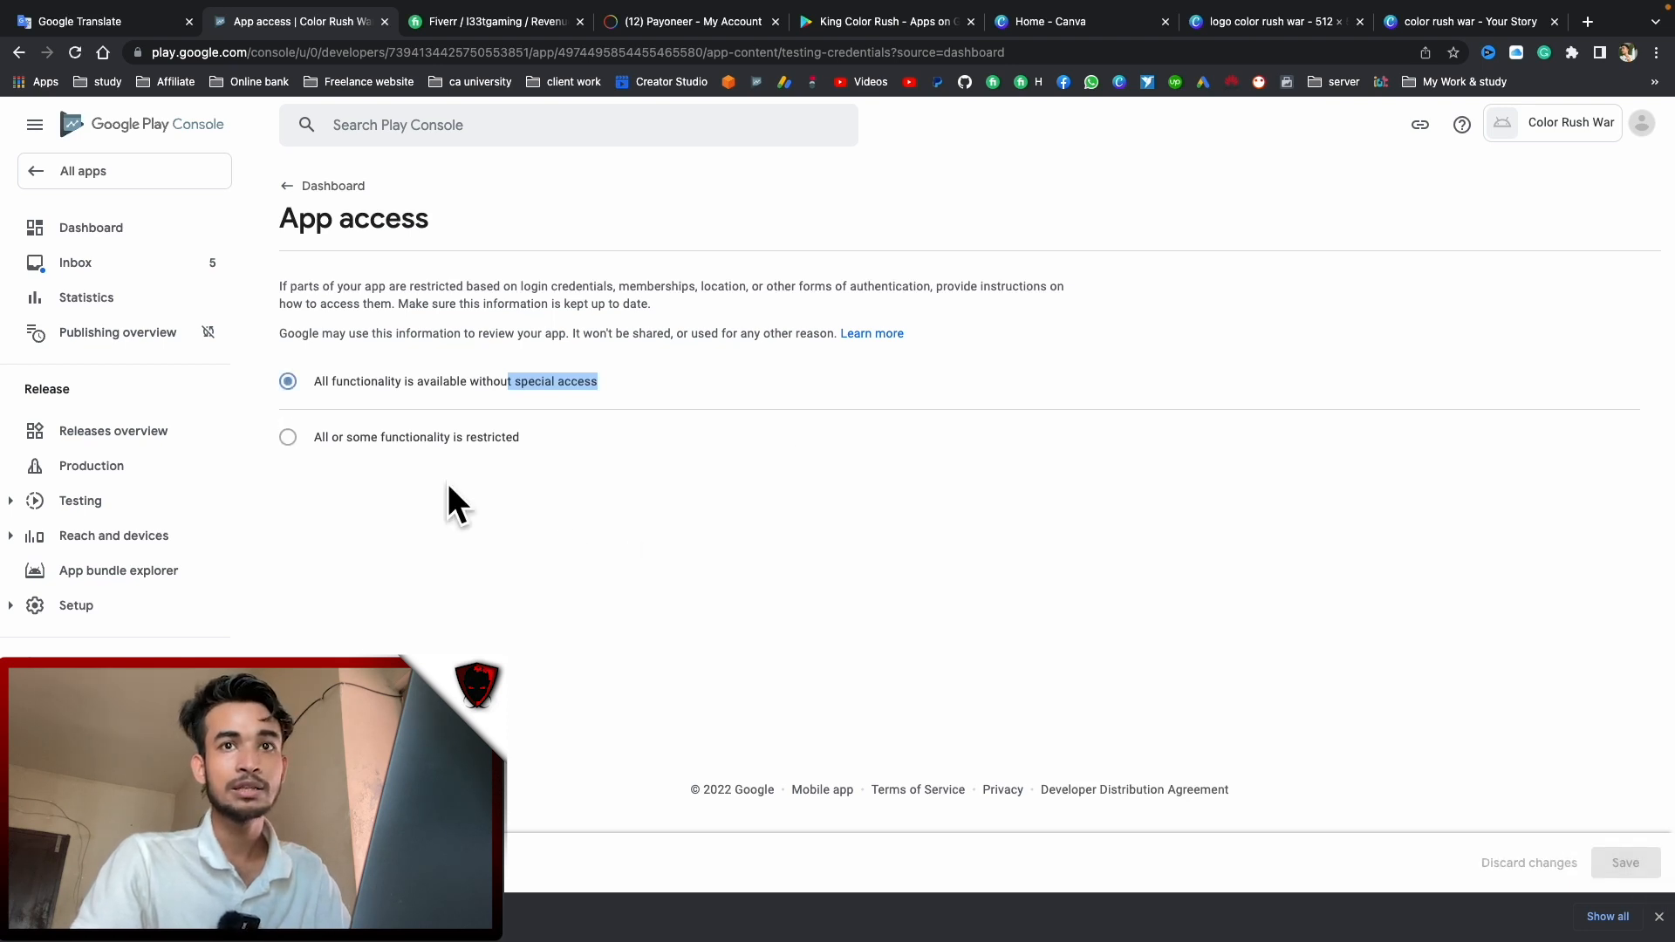
pyautogui.click(325, 186)
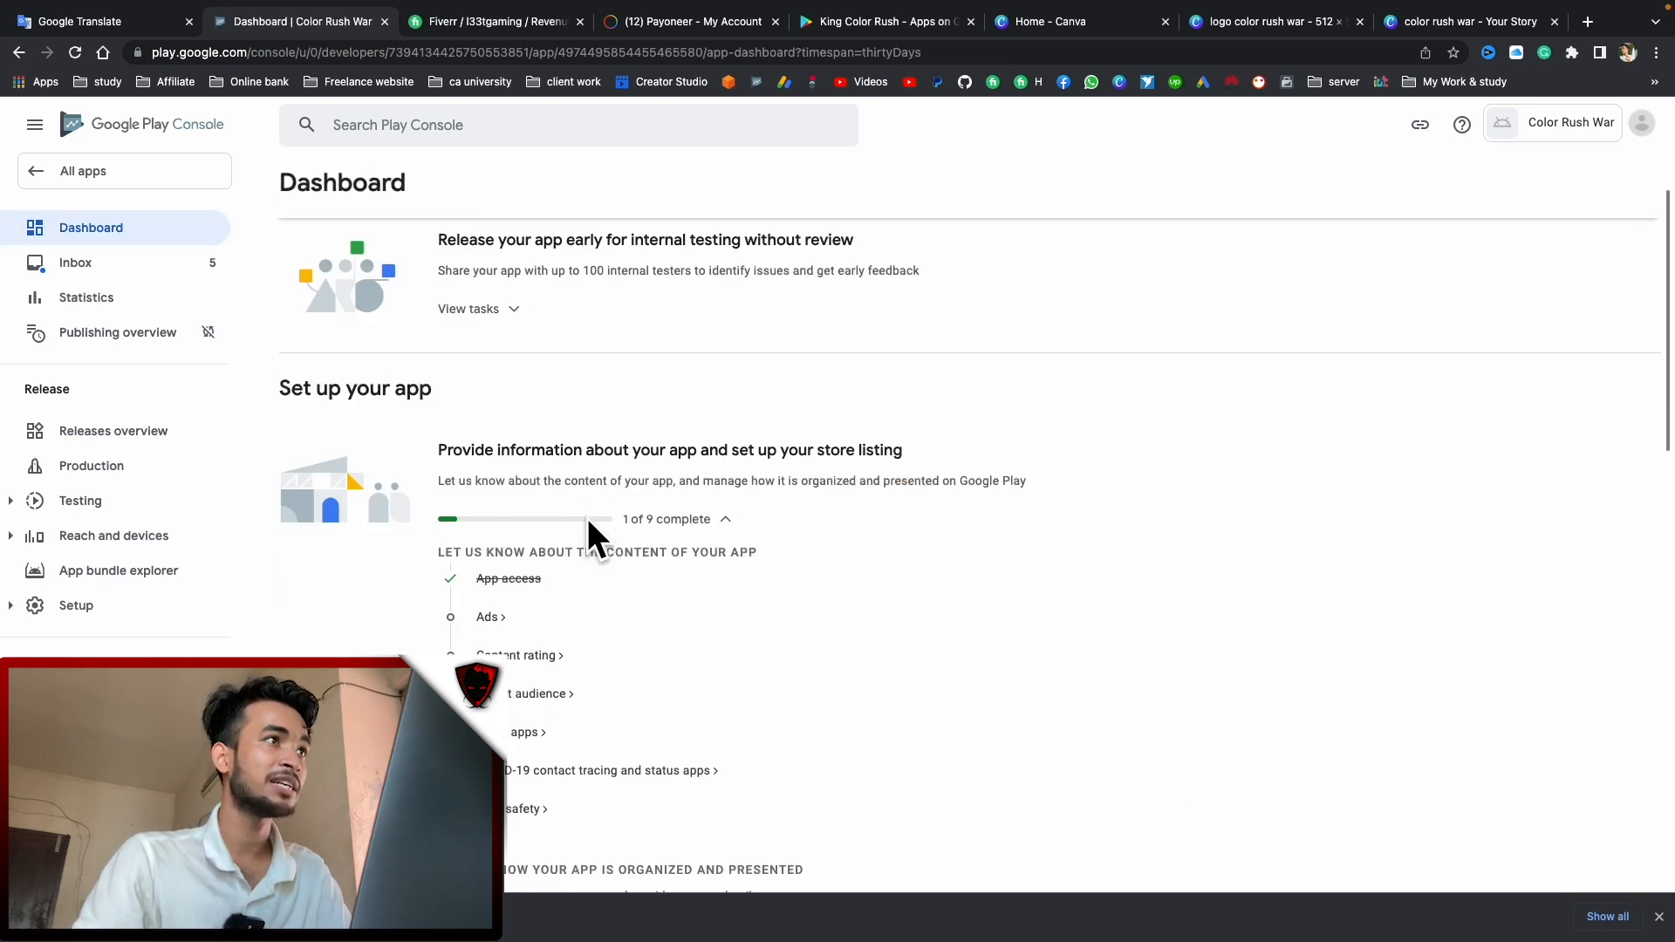
# Declare 'Yes, my app contains ads' and save the Ads declaration
pyautogui.click(494, 611)
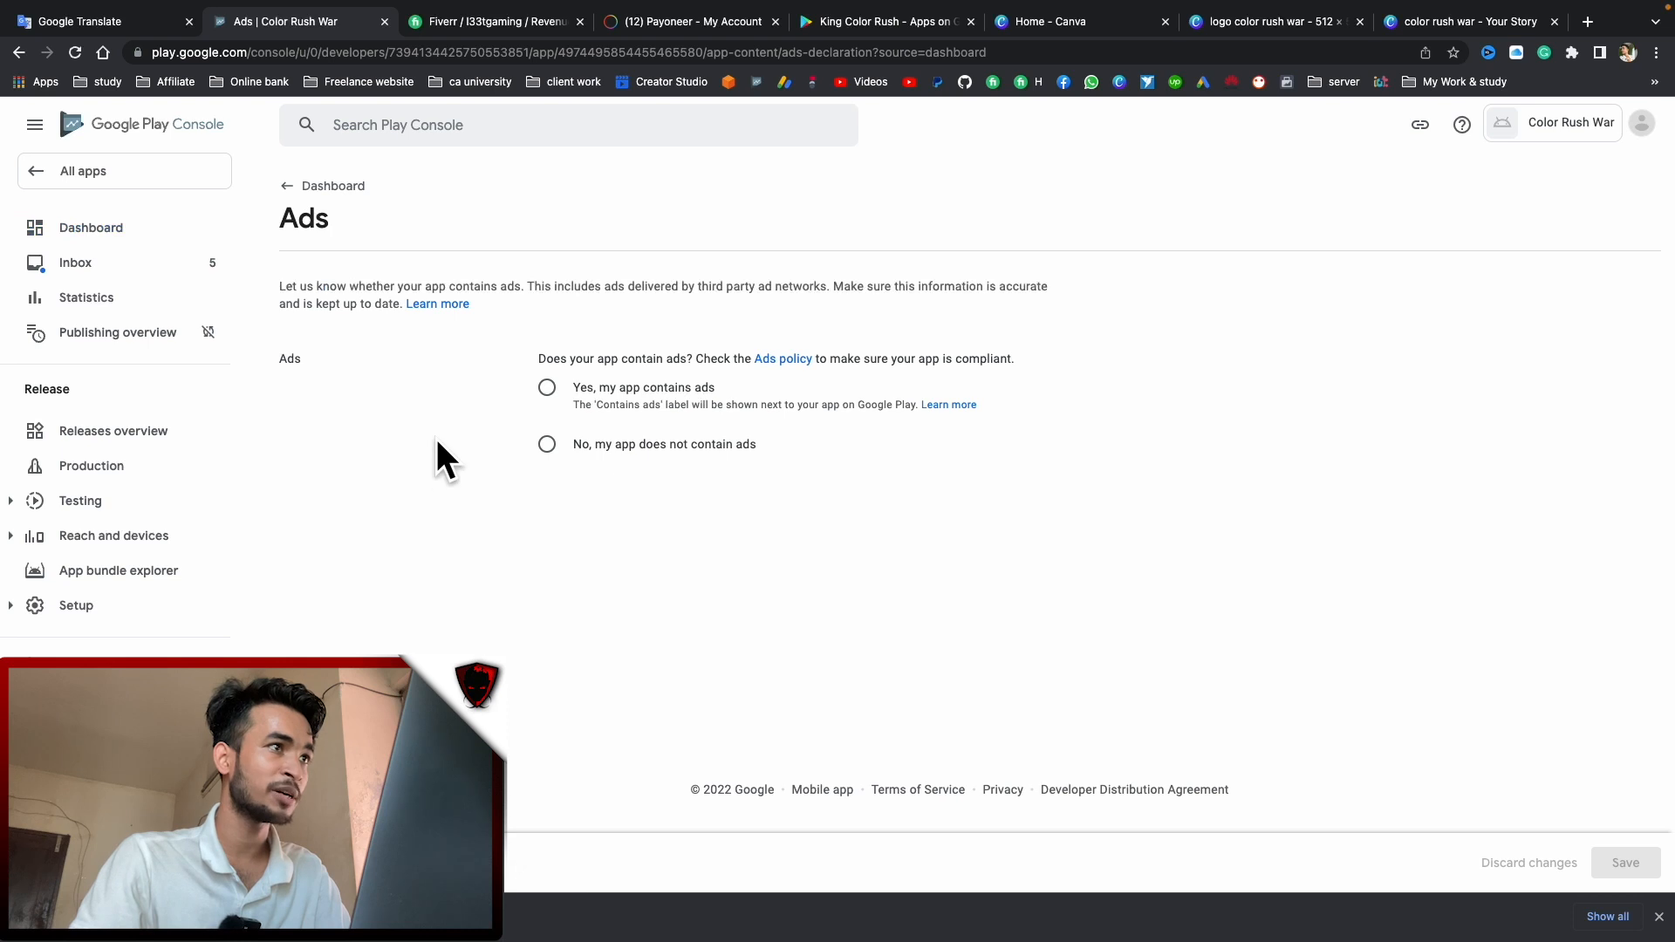
pyautogui.click(546, 389)
pyautogui.click(1629, 866)
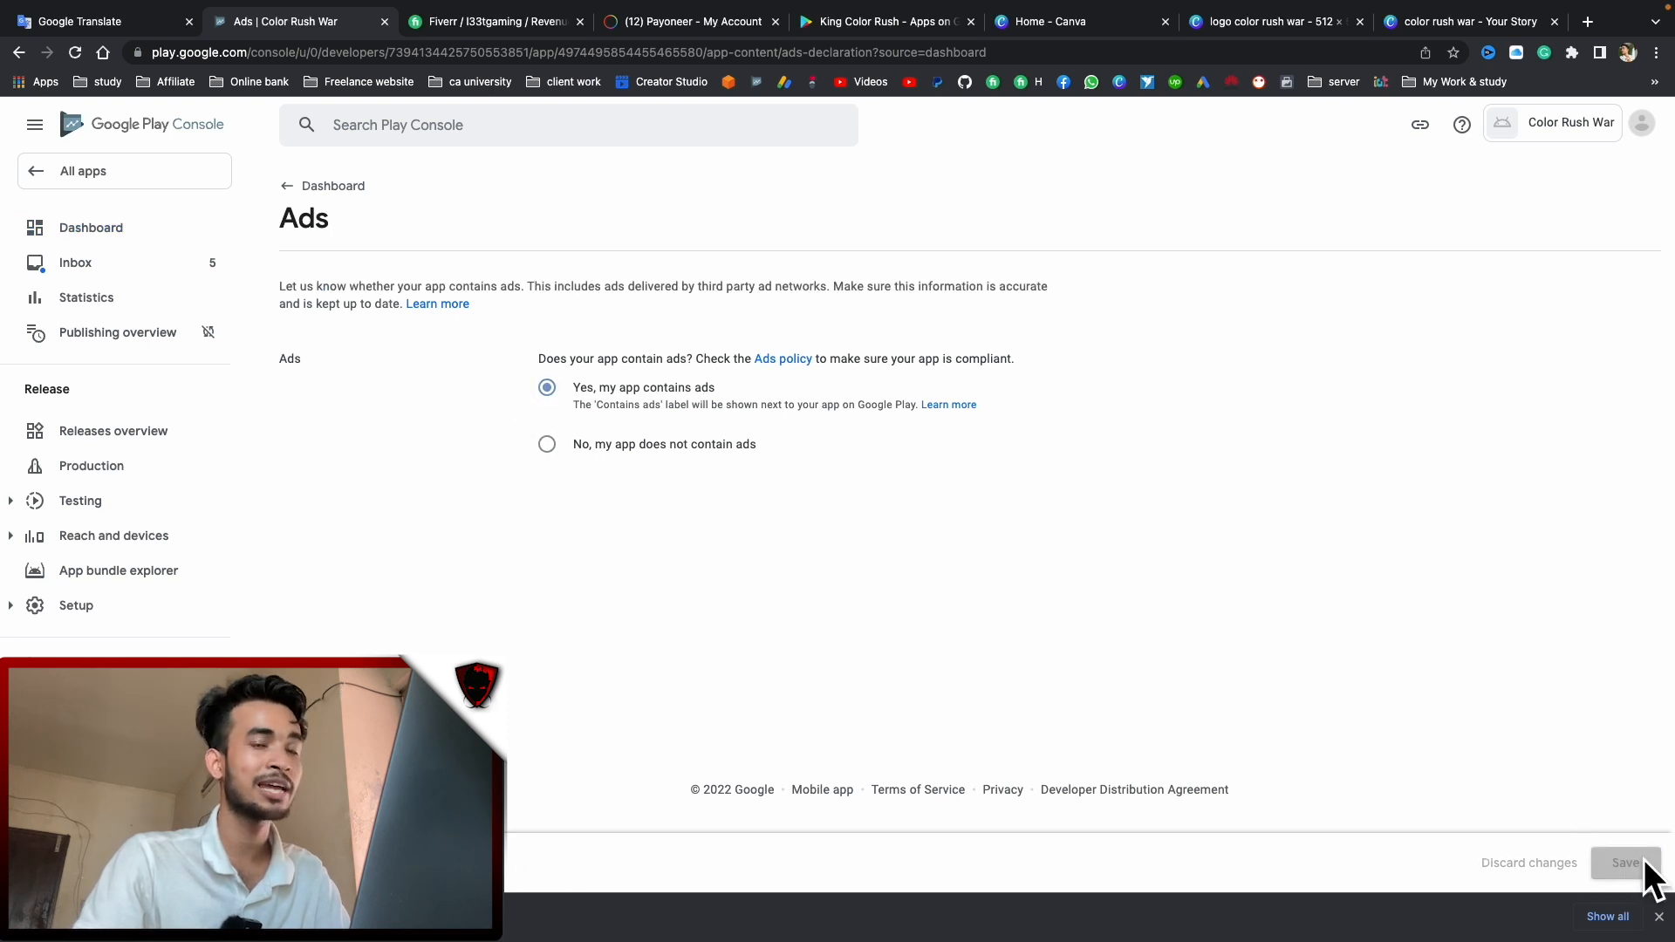
pyautogui.click(293, 186)
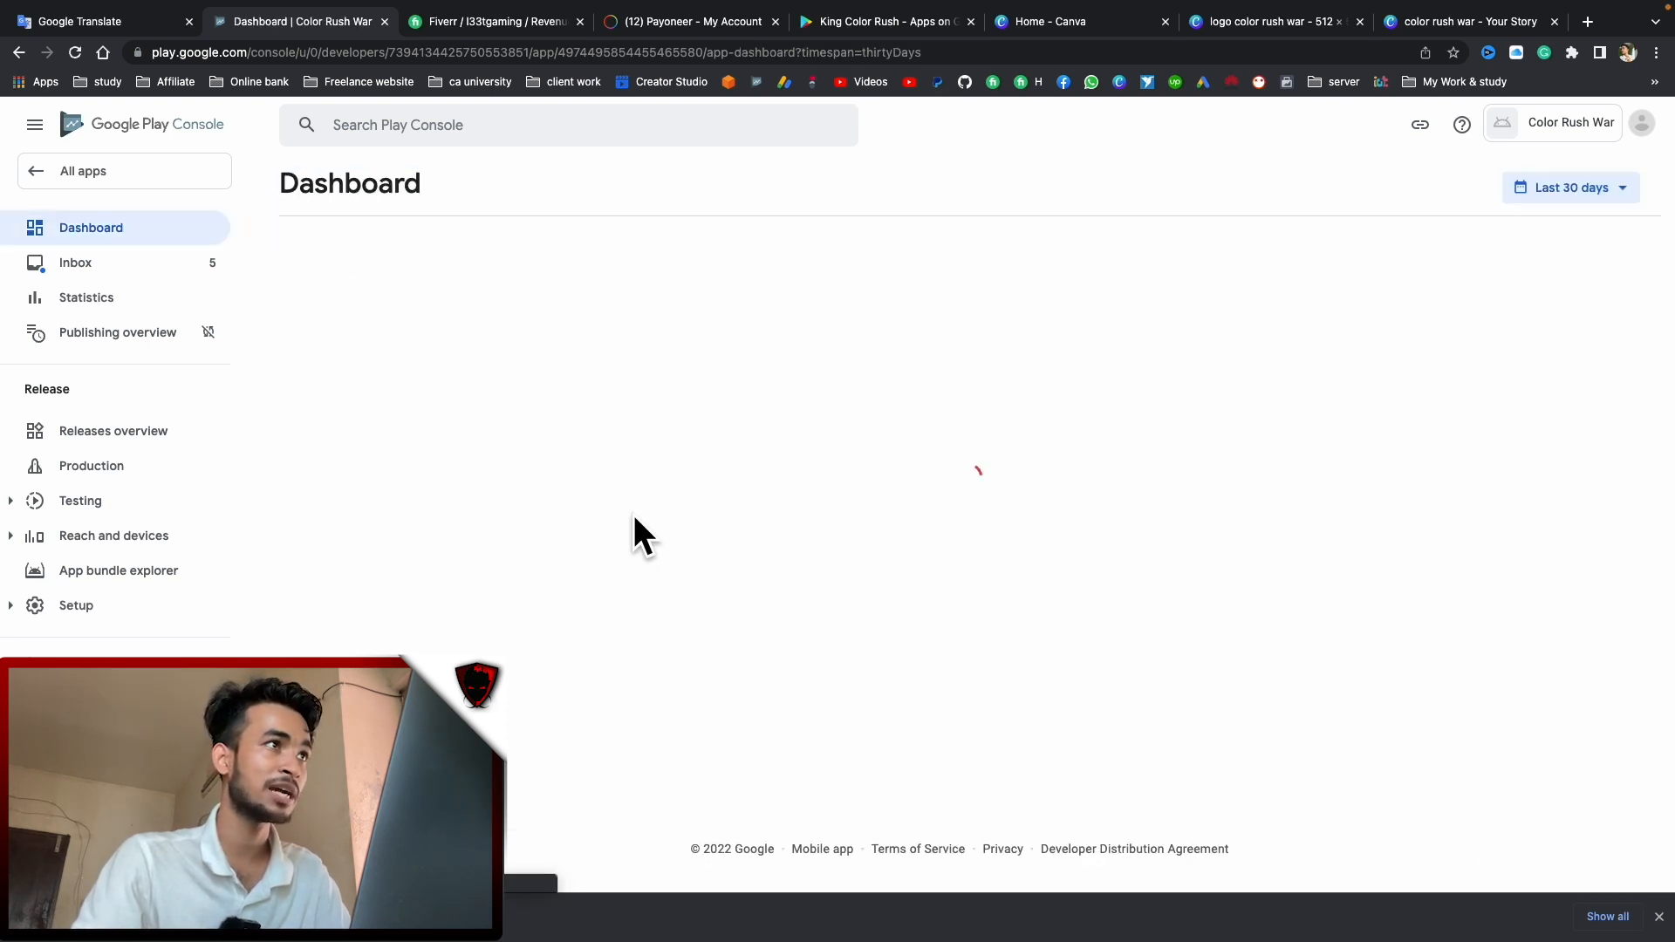
# Start the content rating questionnaire with the contact e-mail and the Game category
pyautogui.click(515, 576)
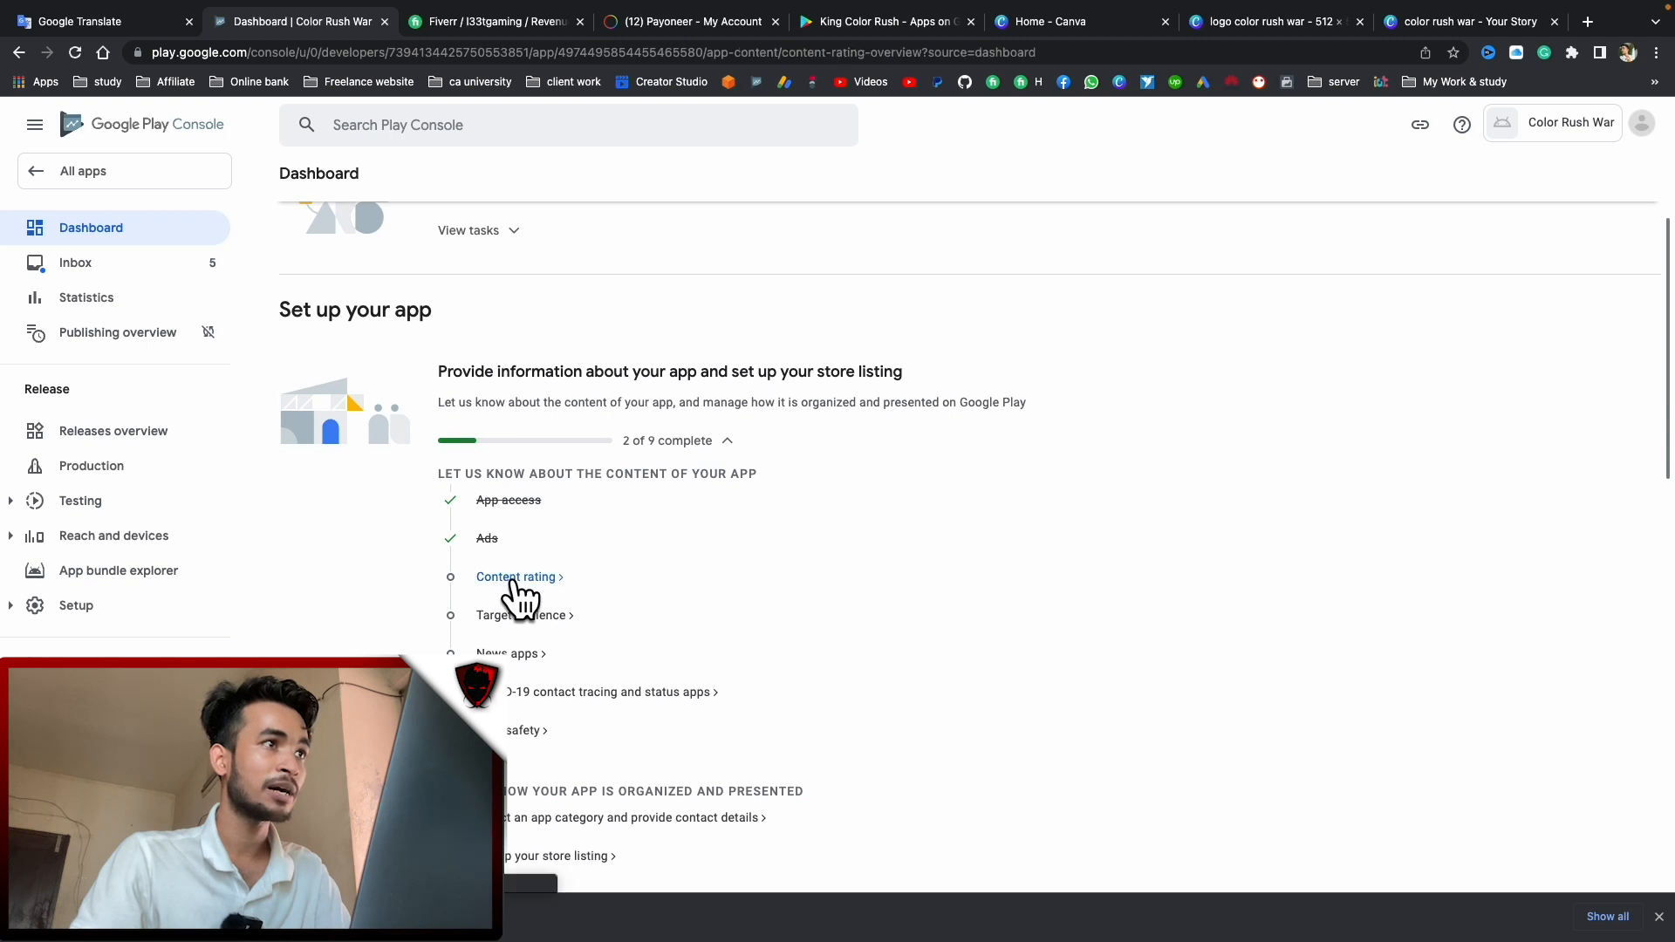
pyautogui.click(344, 506)
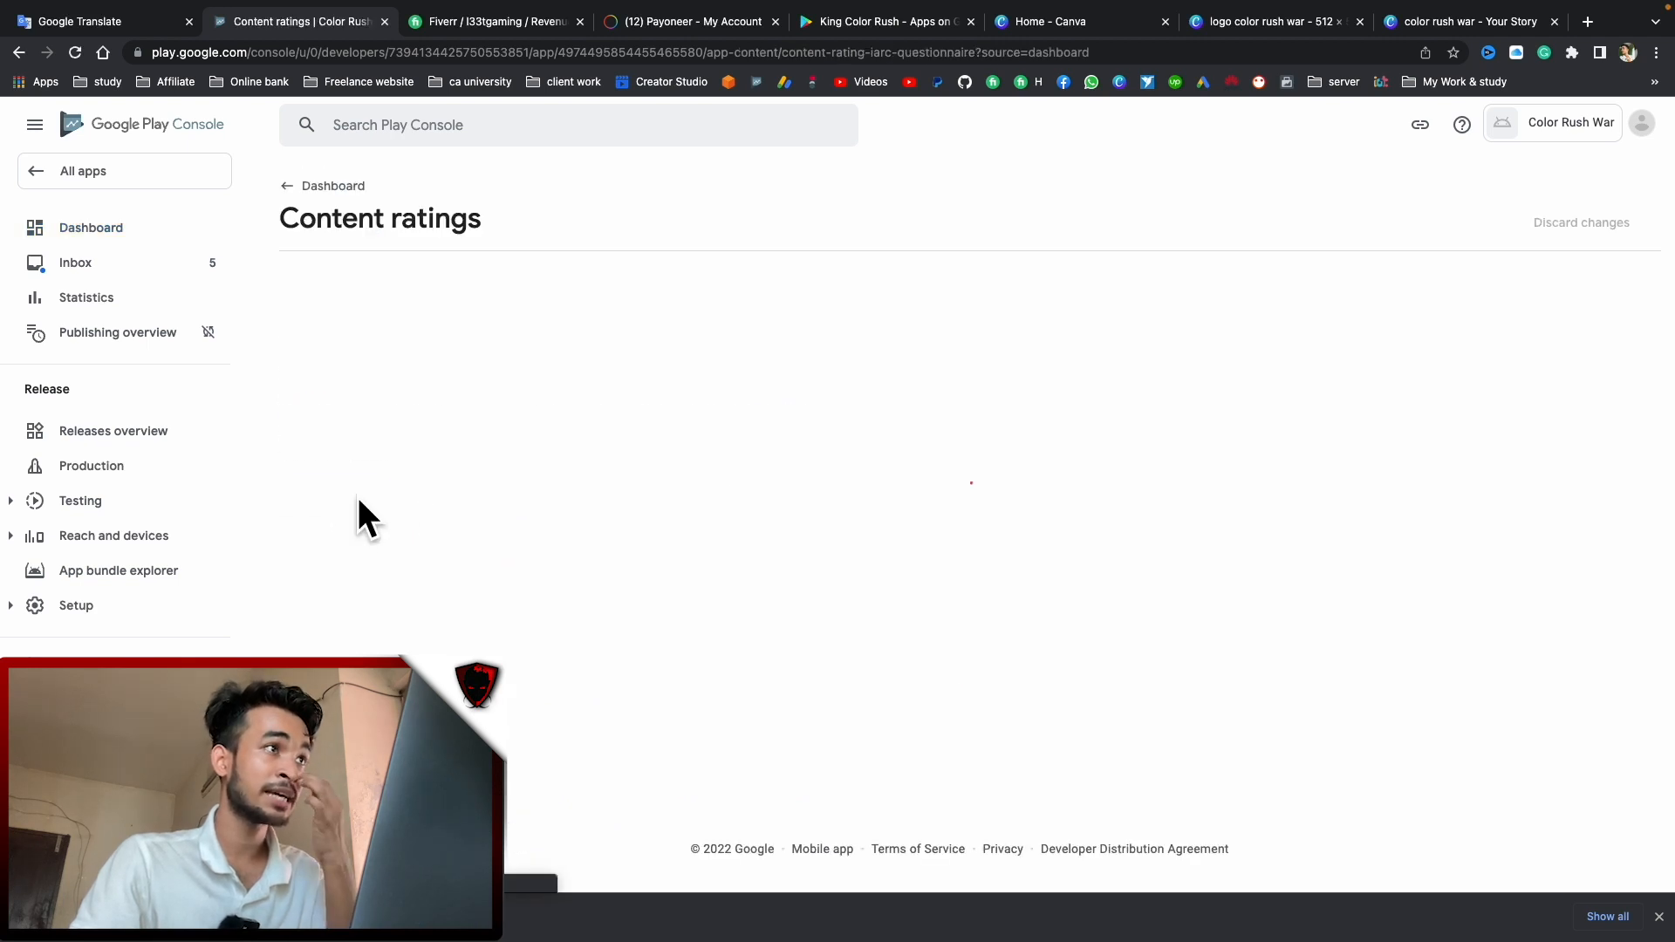
pyautogui.click(589, 388)
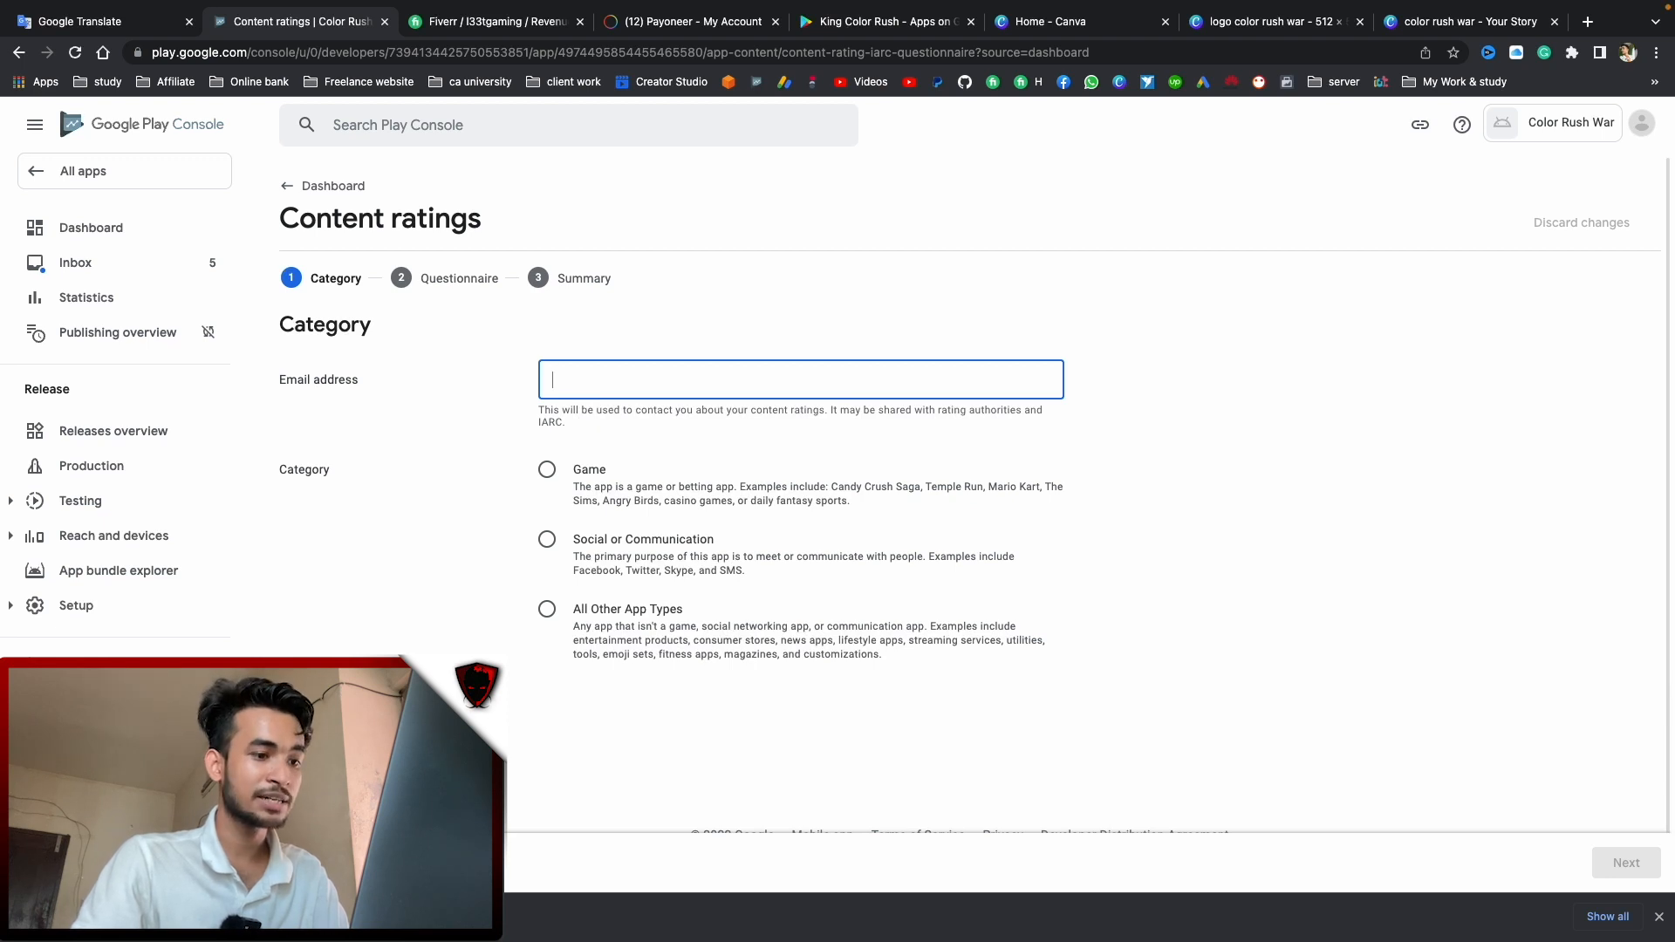
pyautogui.press('super+Tab')
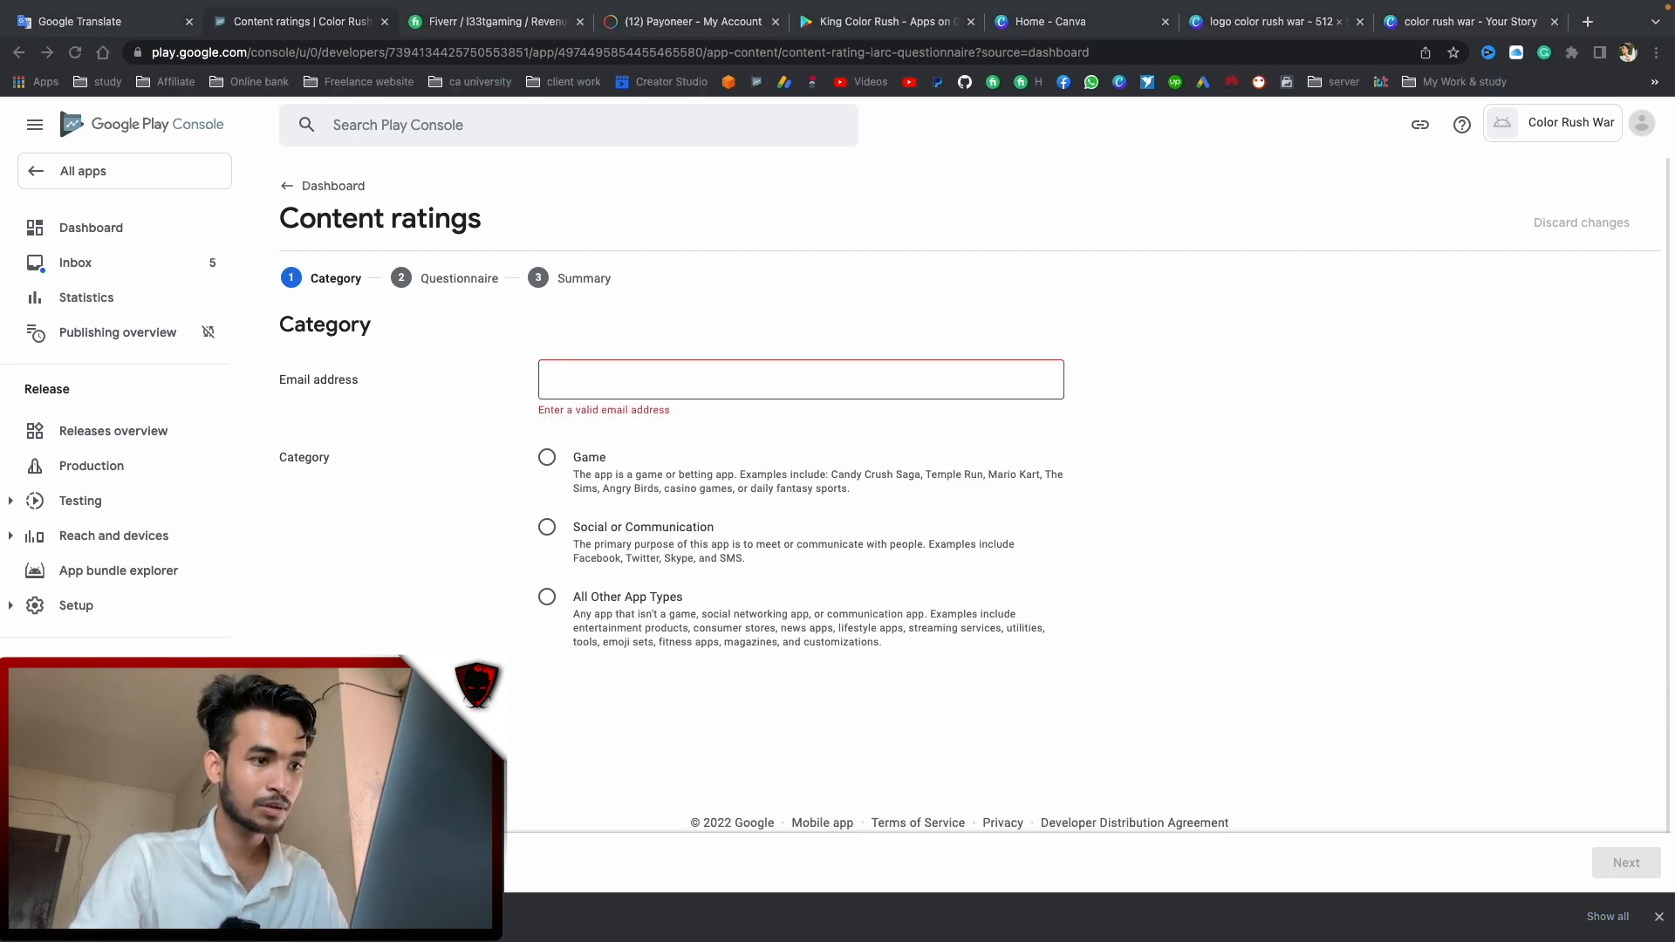
pyautogui.click(598, 382)
pyautogui.press('super+v')
pyautogui.click(544, 475)
pyautogui.click(1614, 864)
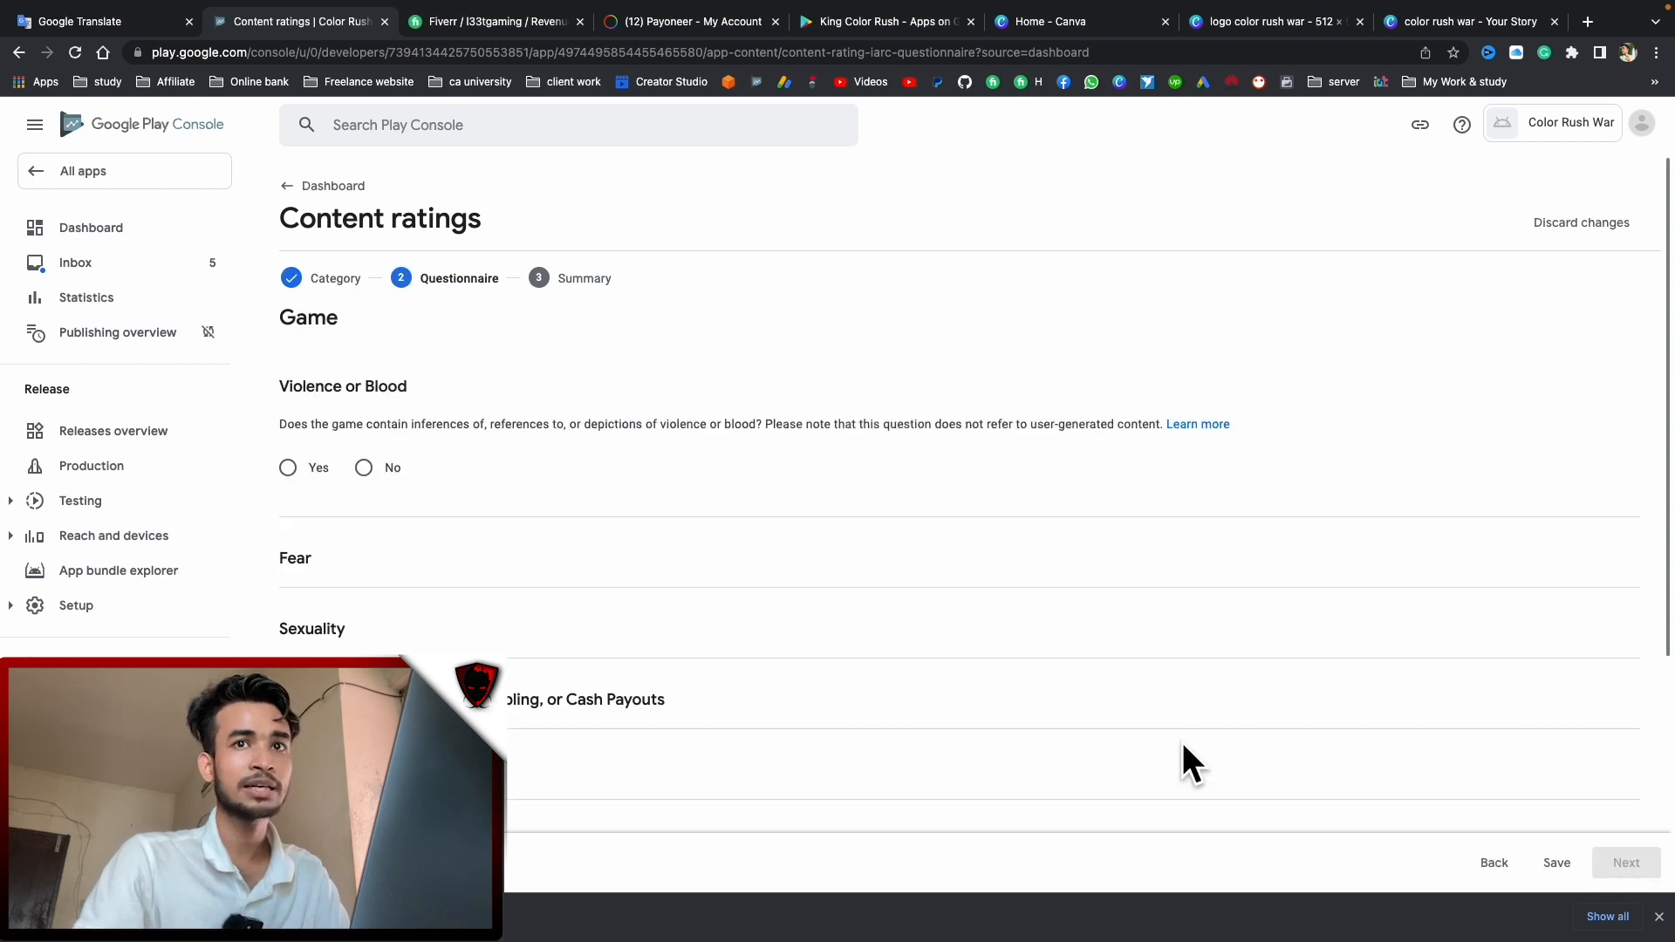
# Answer No to violence, fear, sexuality, gambling and offensive language questions
pyautogui.click(364, 468)
pyautogui.click(364, 639)
pyautogui.scroll(-1, 364, 639)
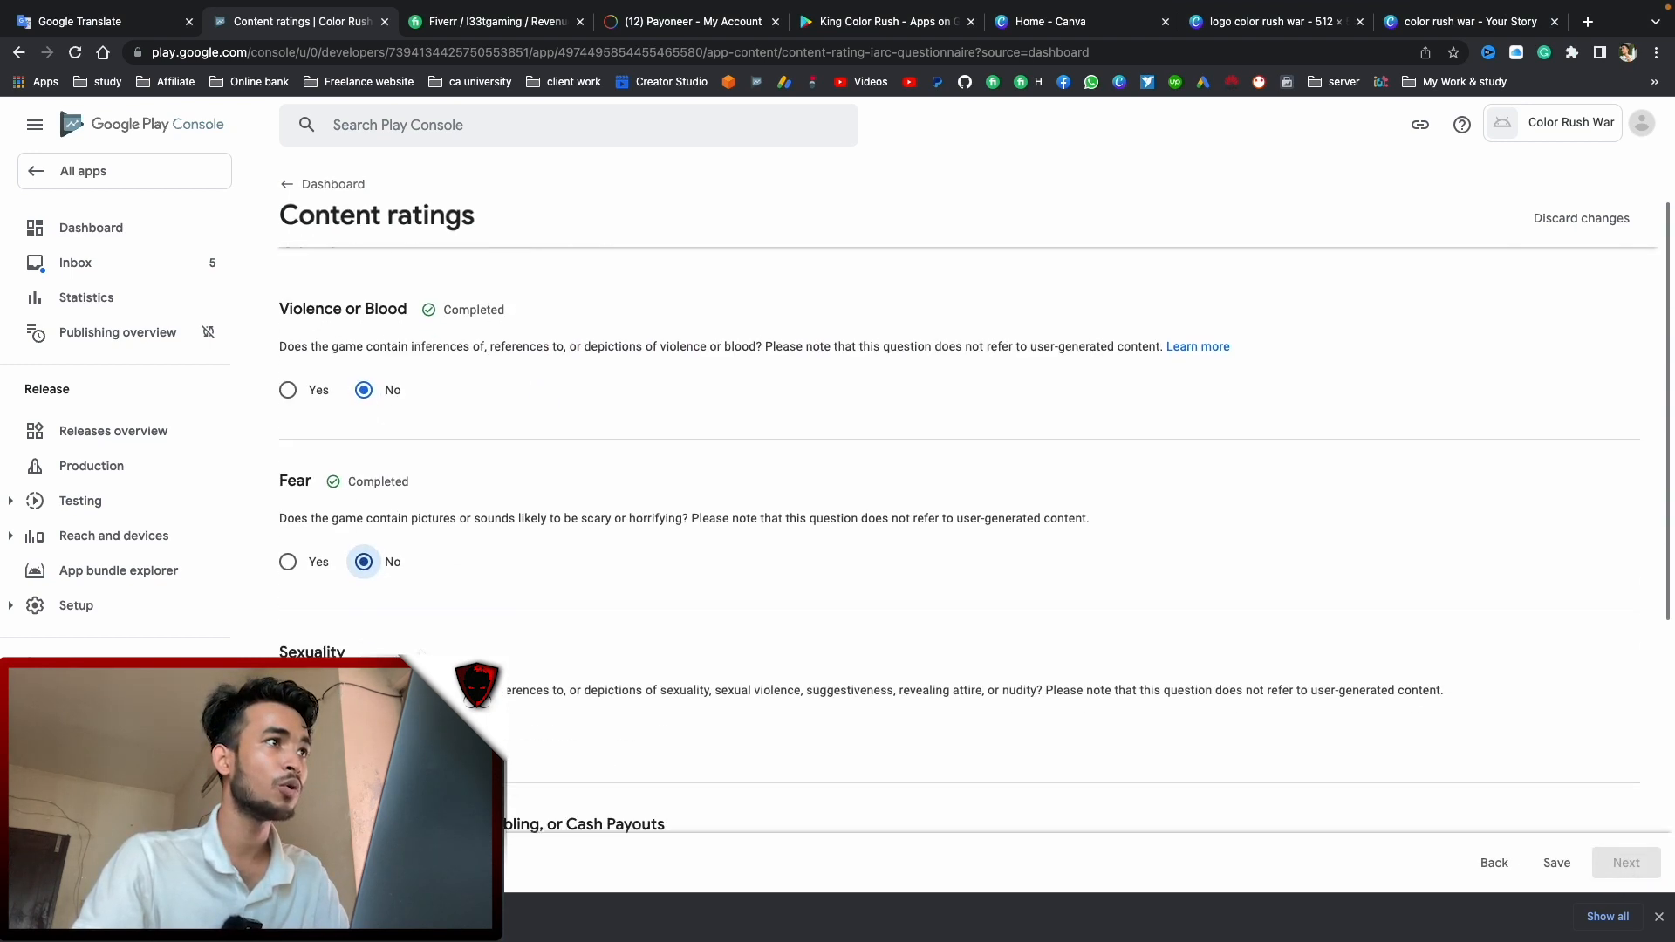
pyautogui.scroll(-1, 959, 523)
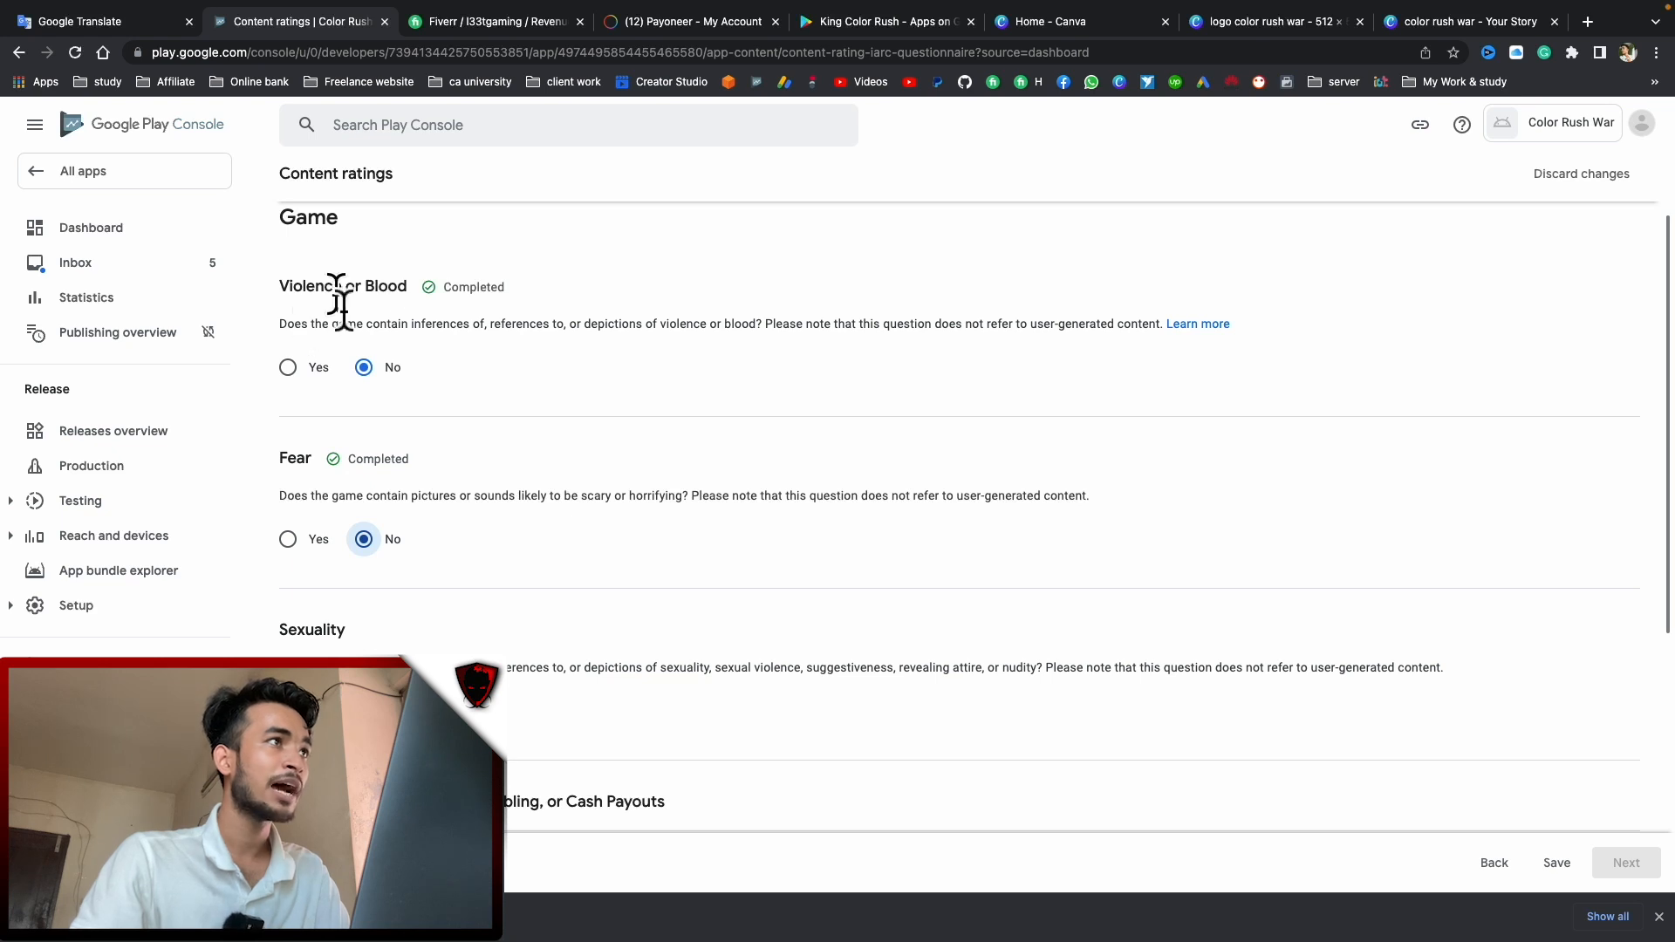
pyautogui.scroll(-1, 375, 446)
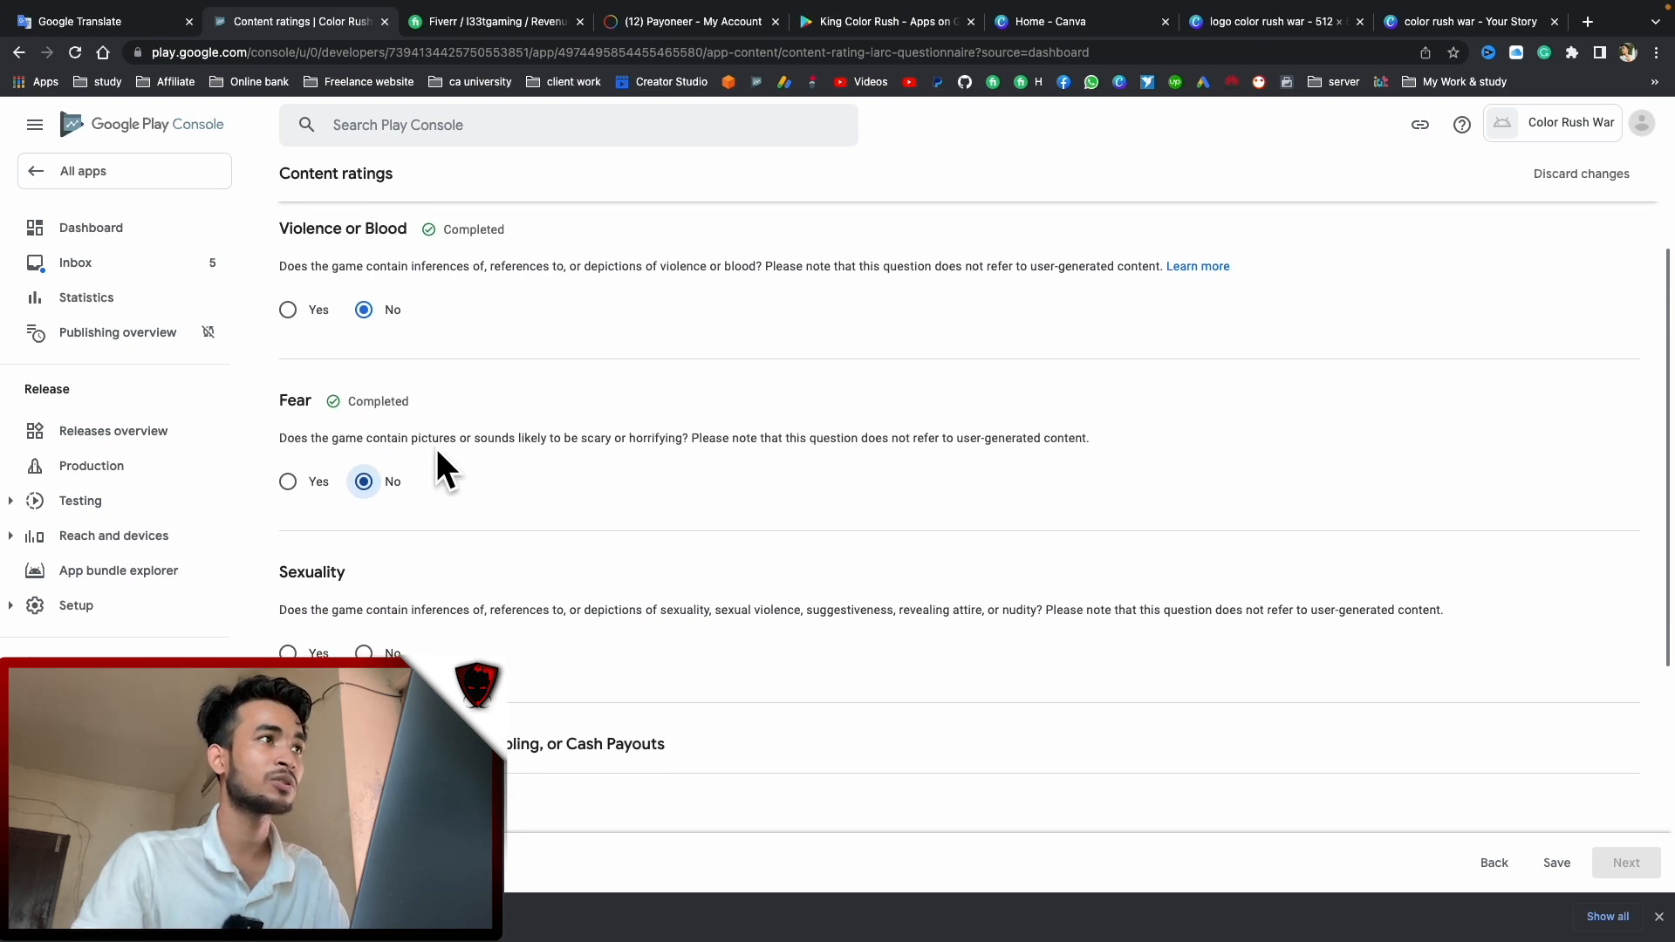
pyautogui.scroll(-1, 437, 453)
pyautogui.scroll(-1, 366, 569)
pyautogui.click(368, 548)
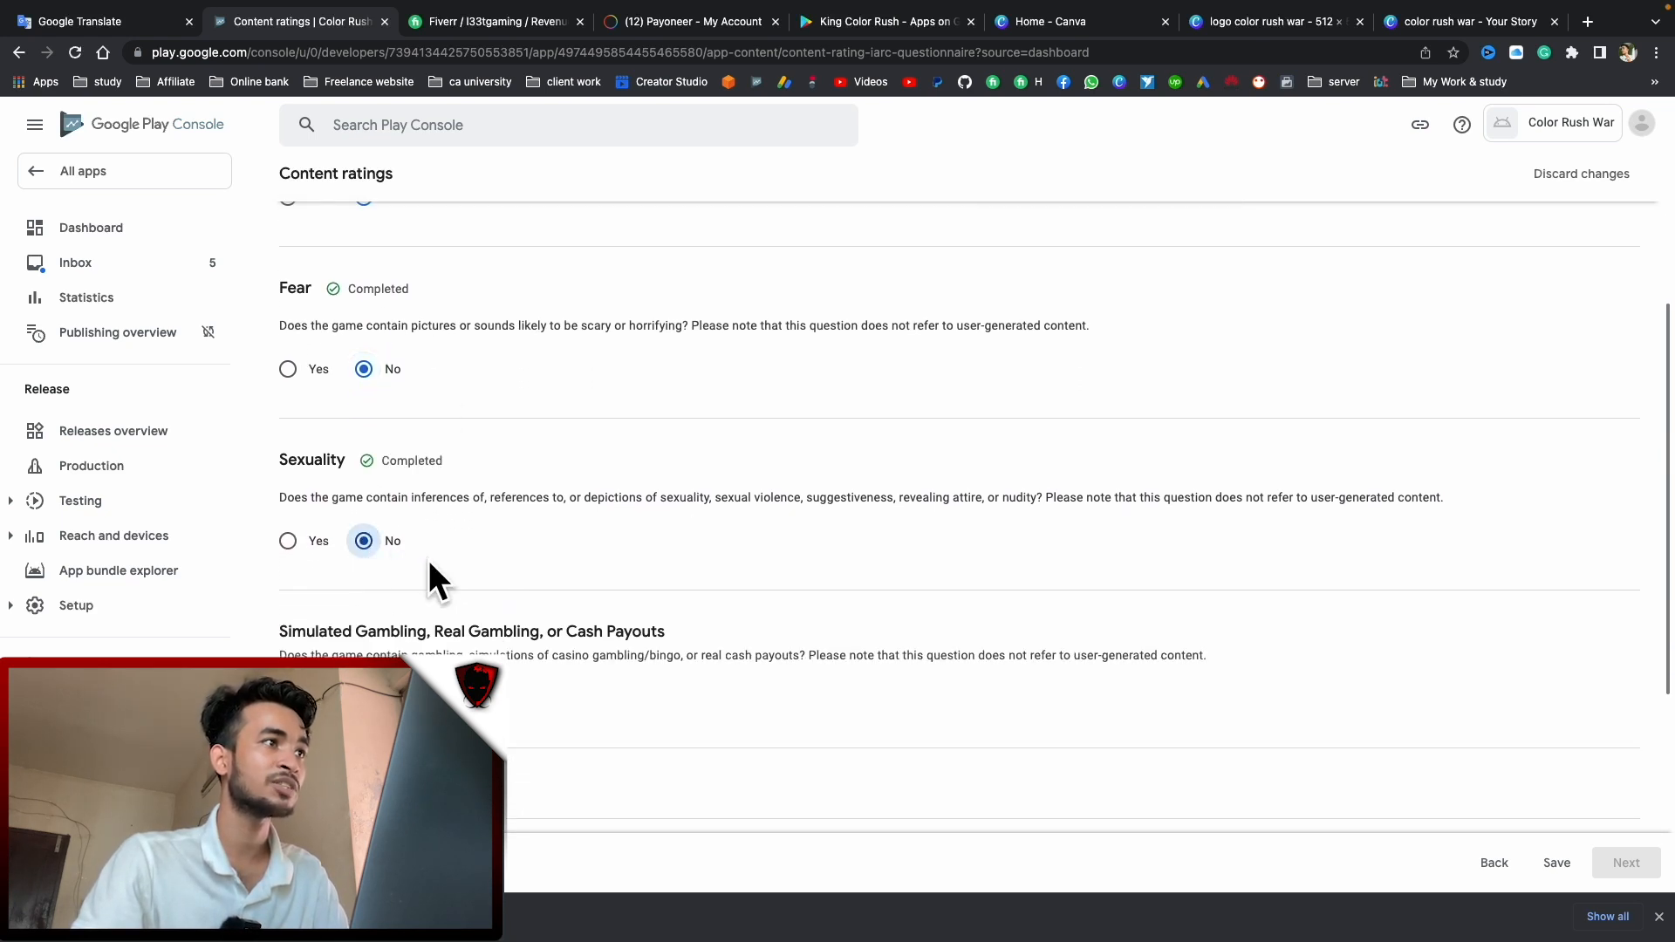
pyautogui.scroll(-2, 384, 611)
pyautogui.click(367, 613)
pyautogui.scroll(-1, 436, 601)
pyautogui.scroll(-1, 514, 601)
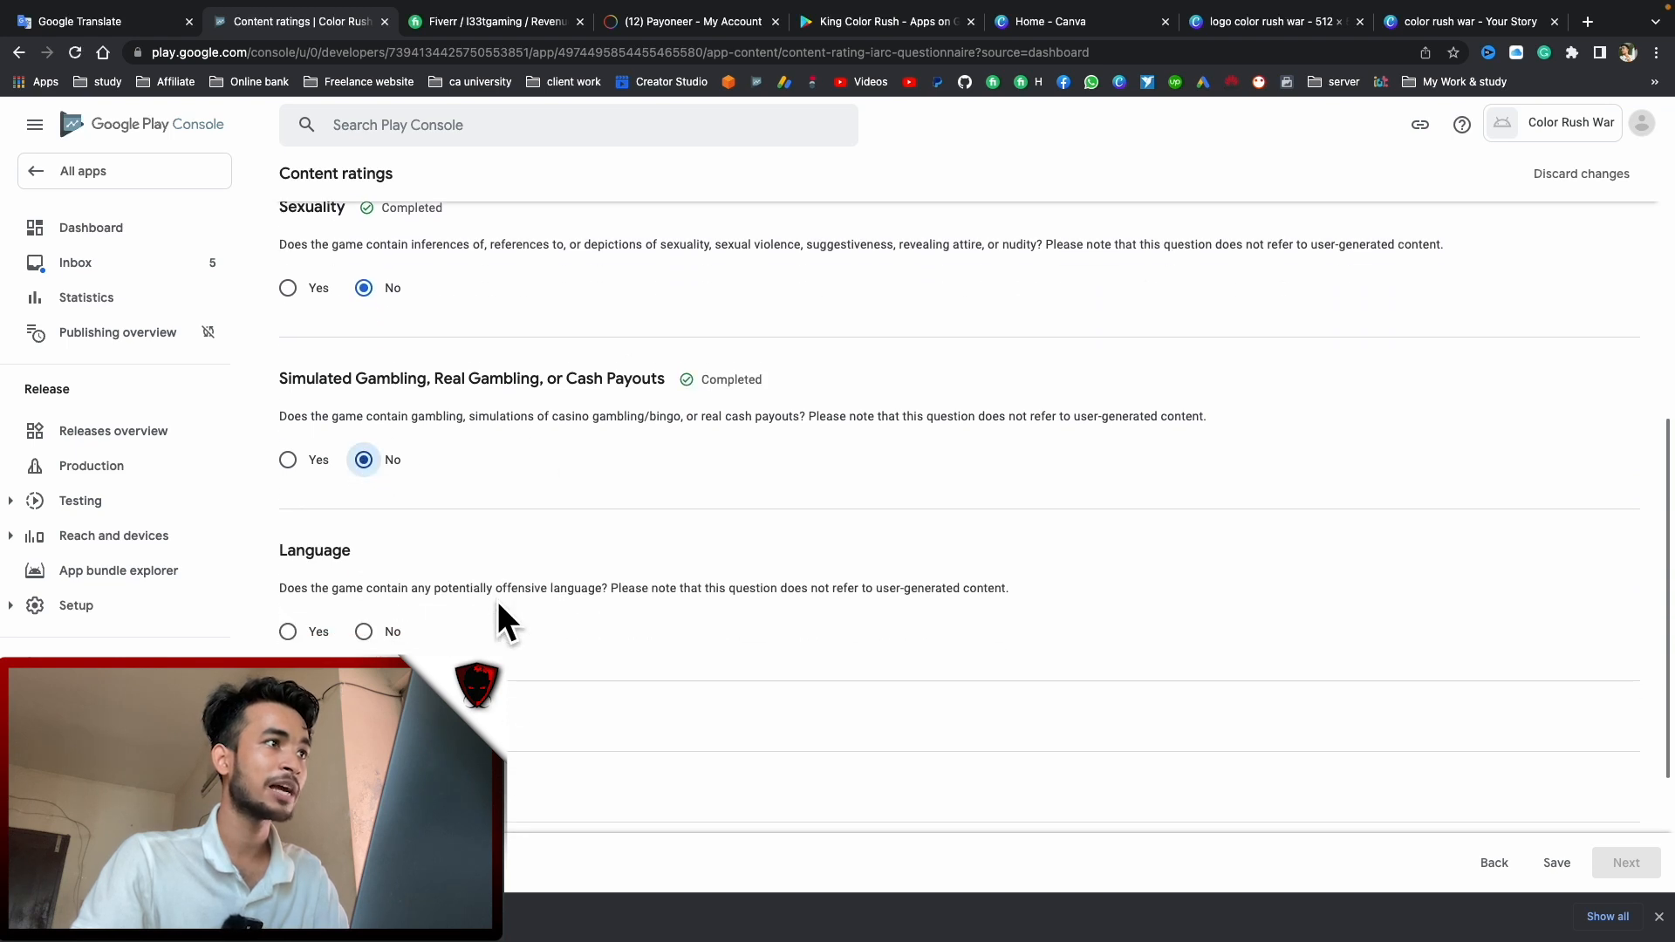
pyautogui.scroll(-2, 436, 567)
pyautogui.click(364, 490)
# Answer No to substances, crude humor, user interaction, location sharing, digital purchases, Nazi symbols and terrorism
pyautogui.scroll(-2, 493, 563)
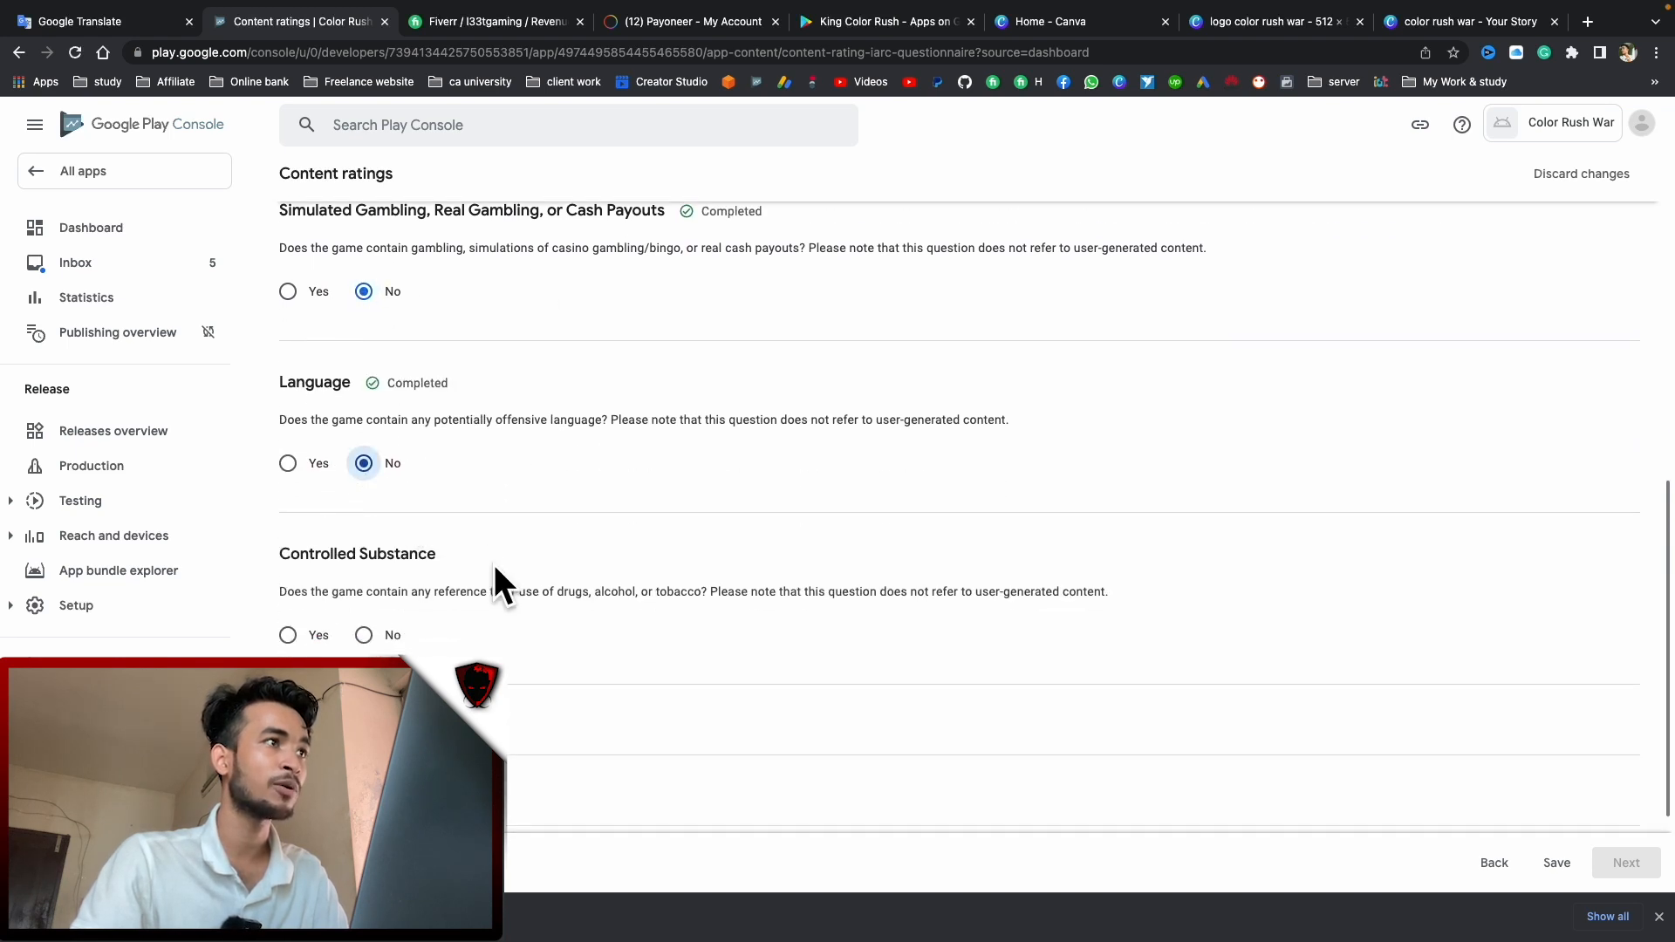
pyautogui.click(364, 558)
pyautogui.scroll(-2, 515, 588)
pyautogui.click(364, 610)
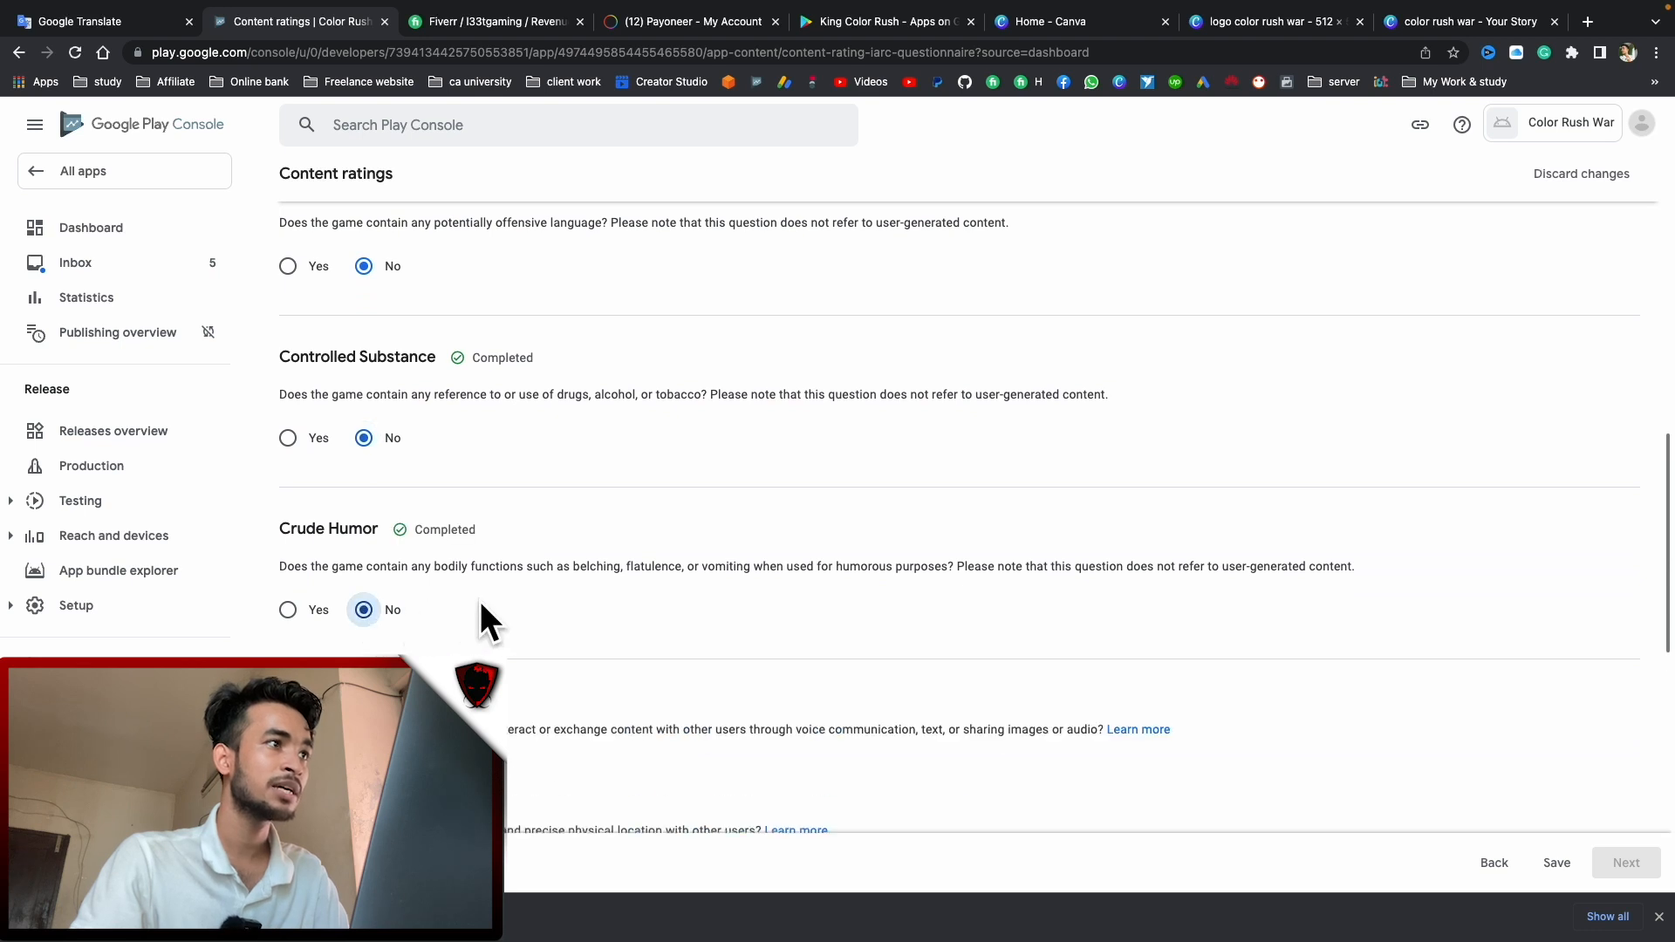
pyautogui.scroll(-1, 479, 600)
pyautogui.click(364, 639)
pyautogui.scroll(-2, 410, 637)
pyautogui.click(364, 525)
pyautogui.click(365, 626)
pyautogui.click(364, 727)
pyautogui.scroll(-2, 533, 659)
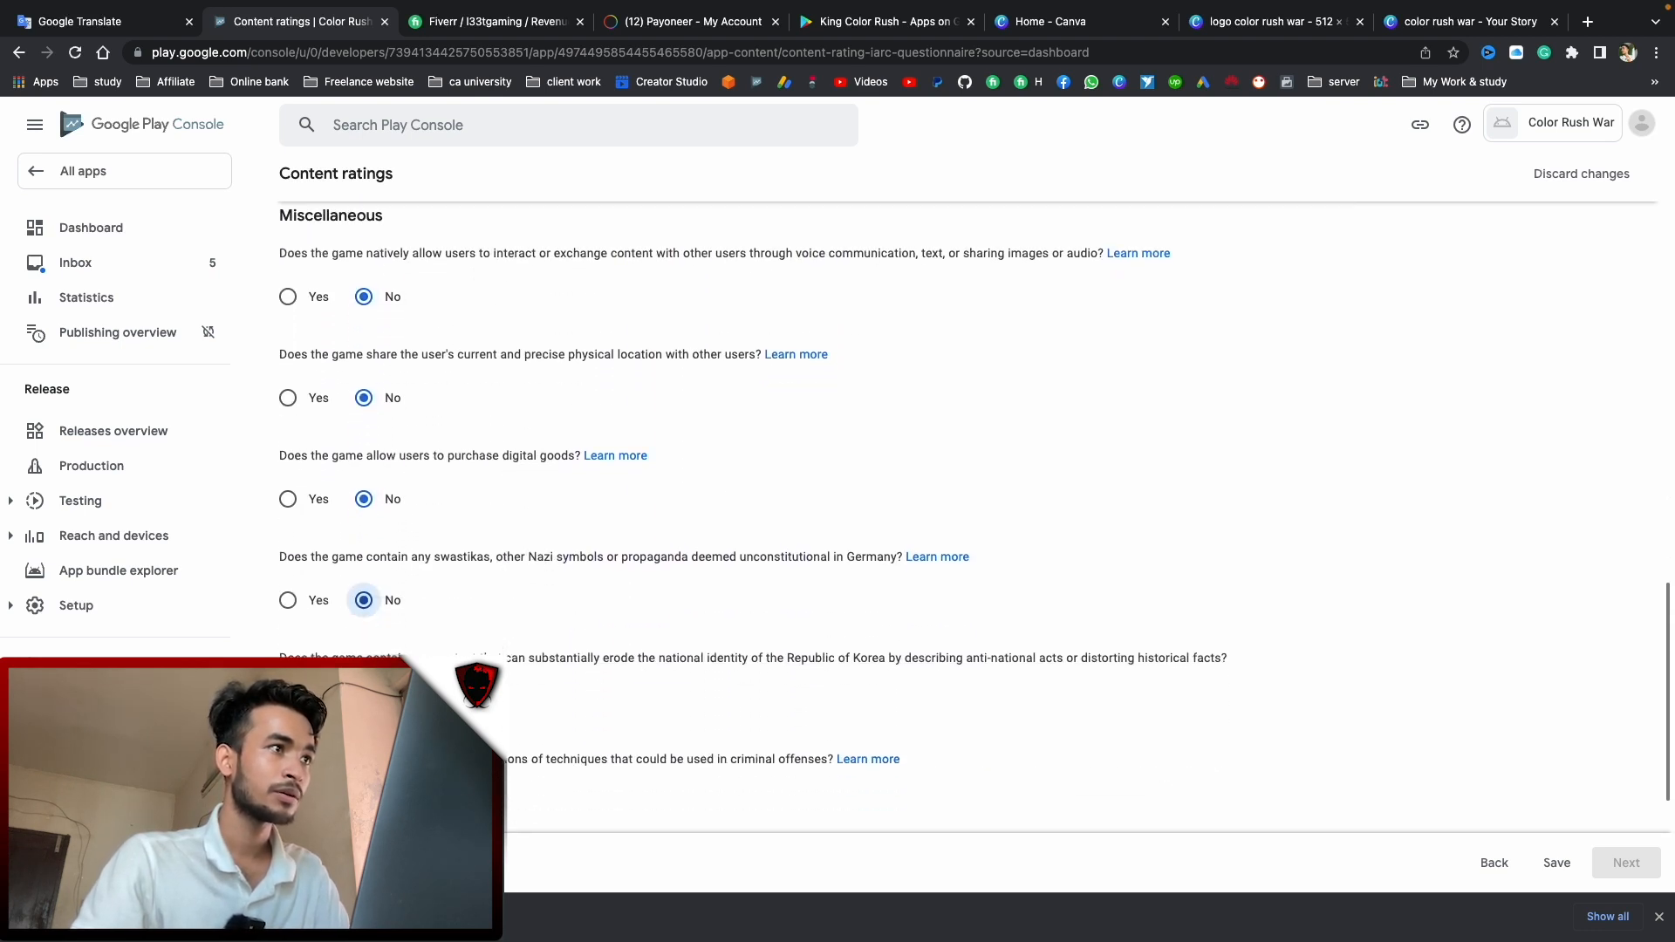
pyautogui.scroll(-3, 587, 605)
pyautogui.click(364, 626)
# Save the answers, pass the rating summary, and return to the dashboard checklist
pyautogui.click(1568, 864)
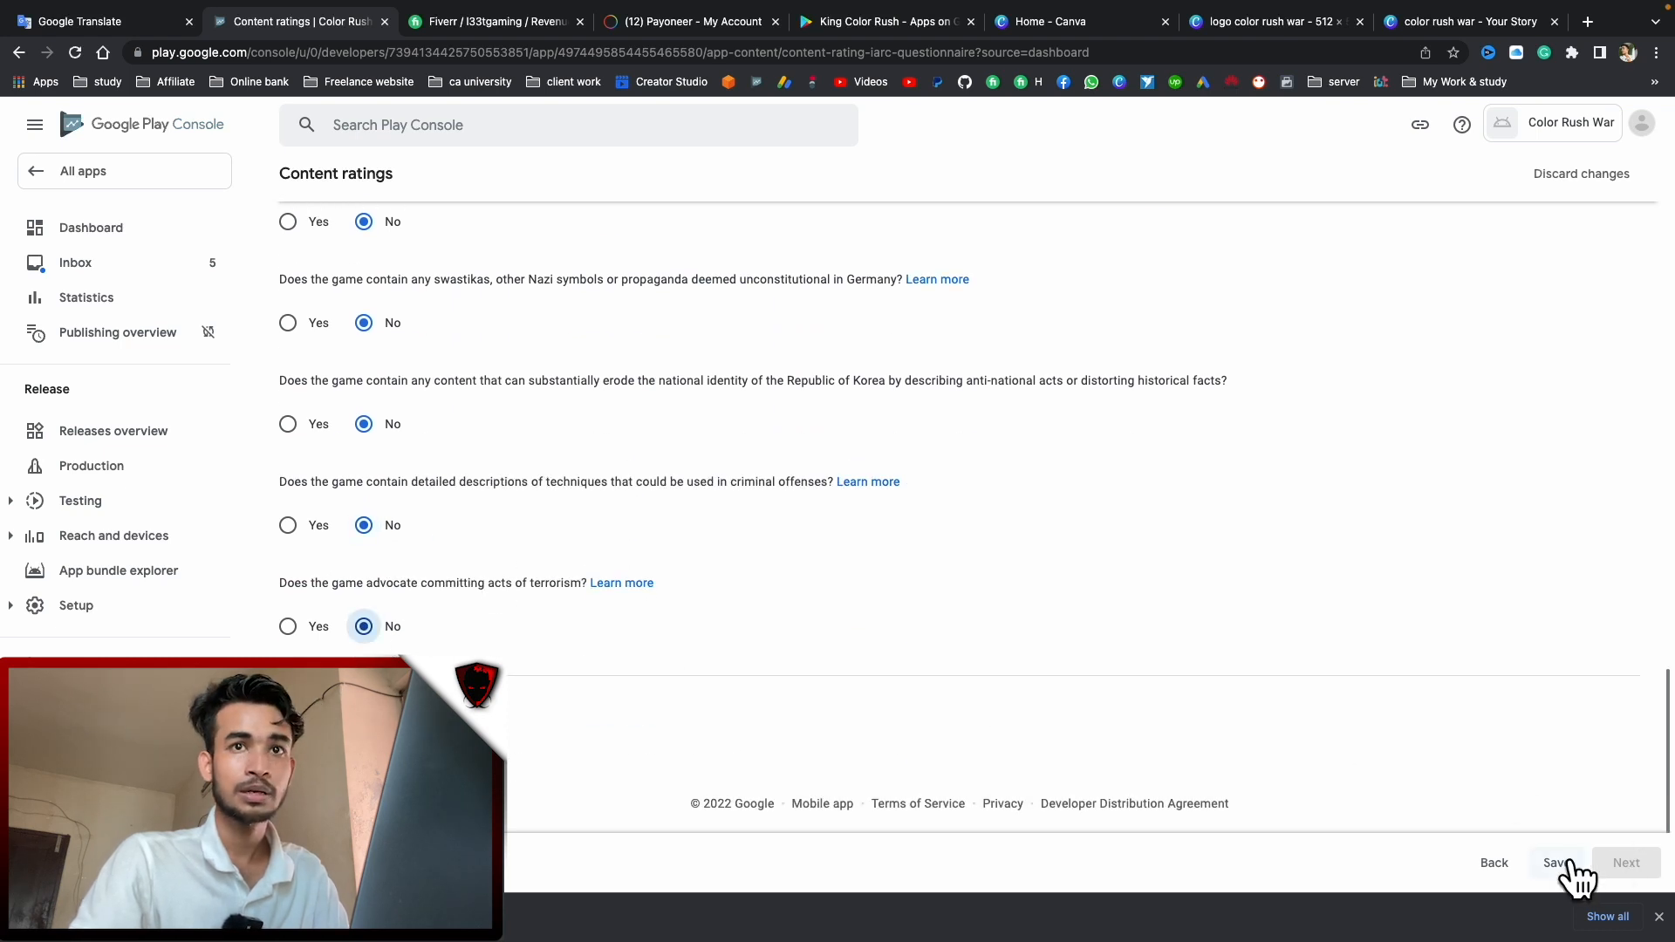
pyautogui.click(1626, 865)
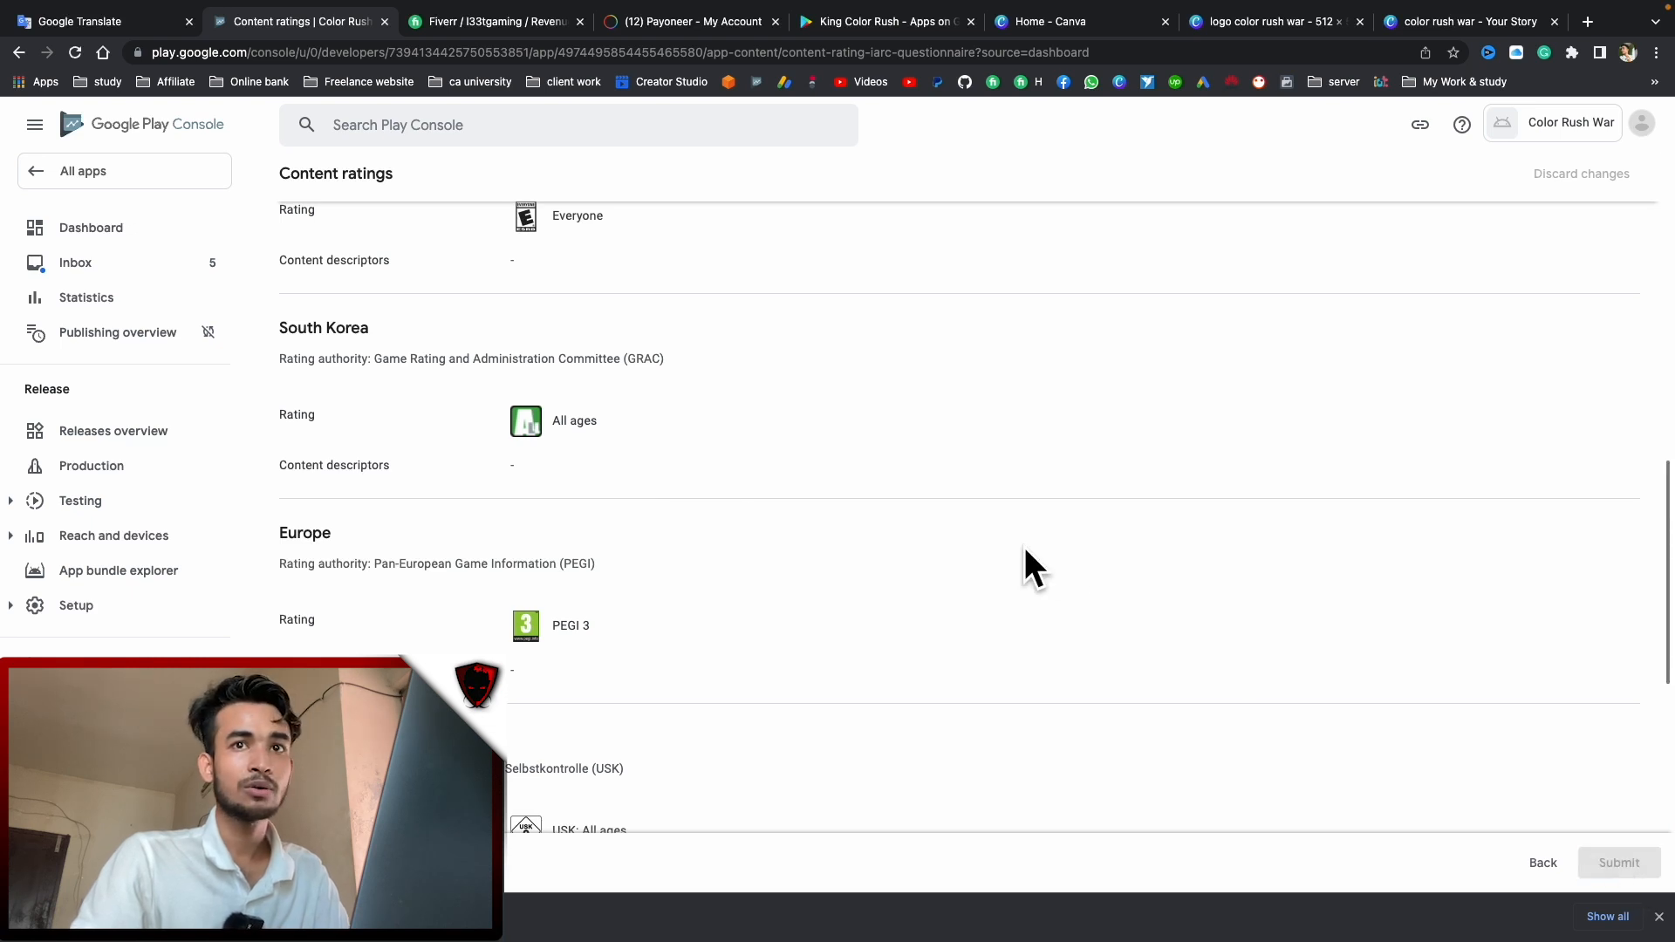
pyautogui.click(349, 186)
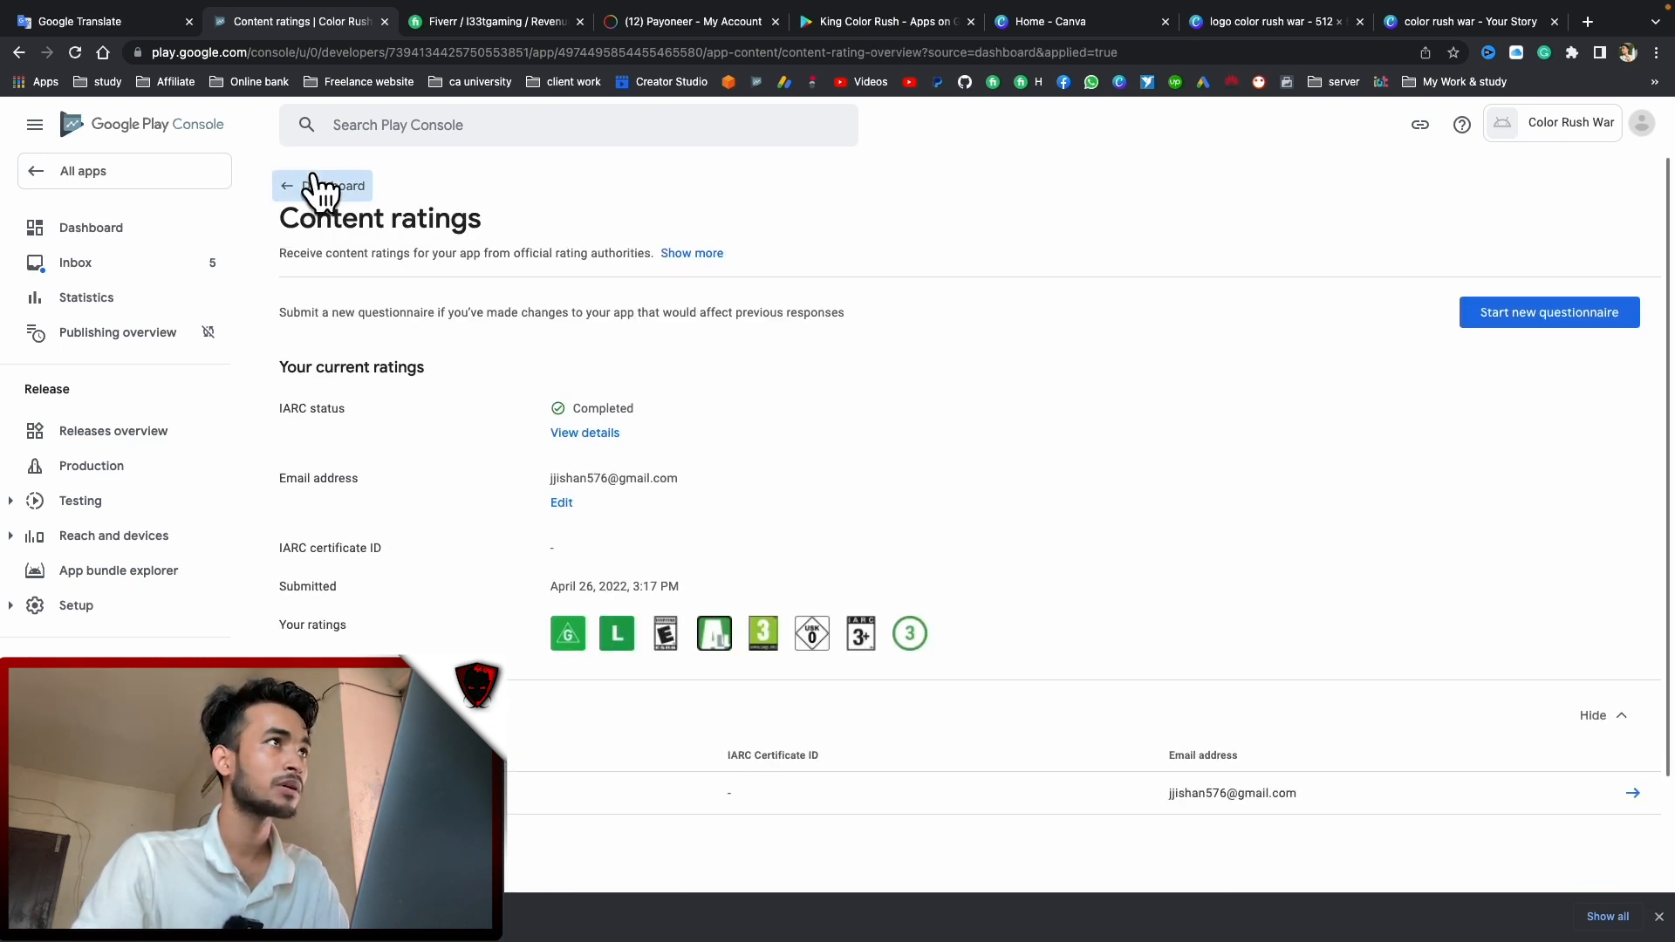
pyautogui.scroll(-3, 783, 451)
pyautogui.scroll(-3, 782, 452)
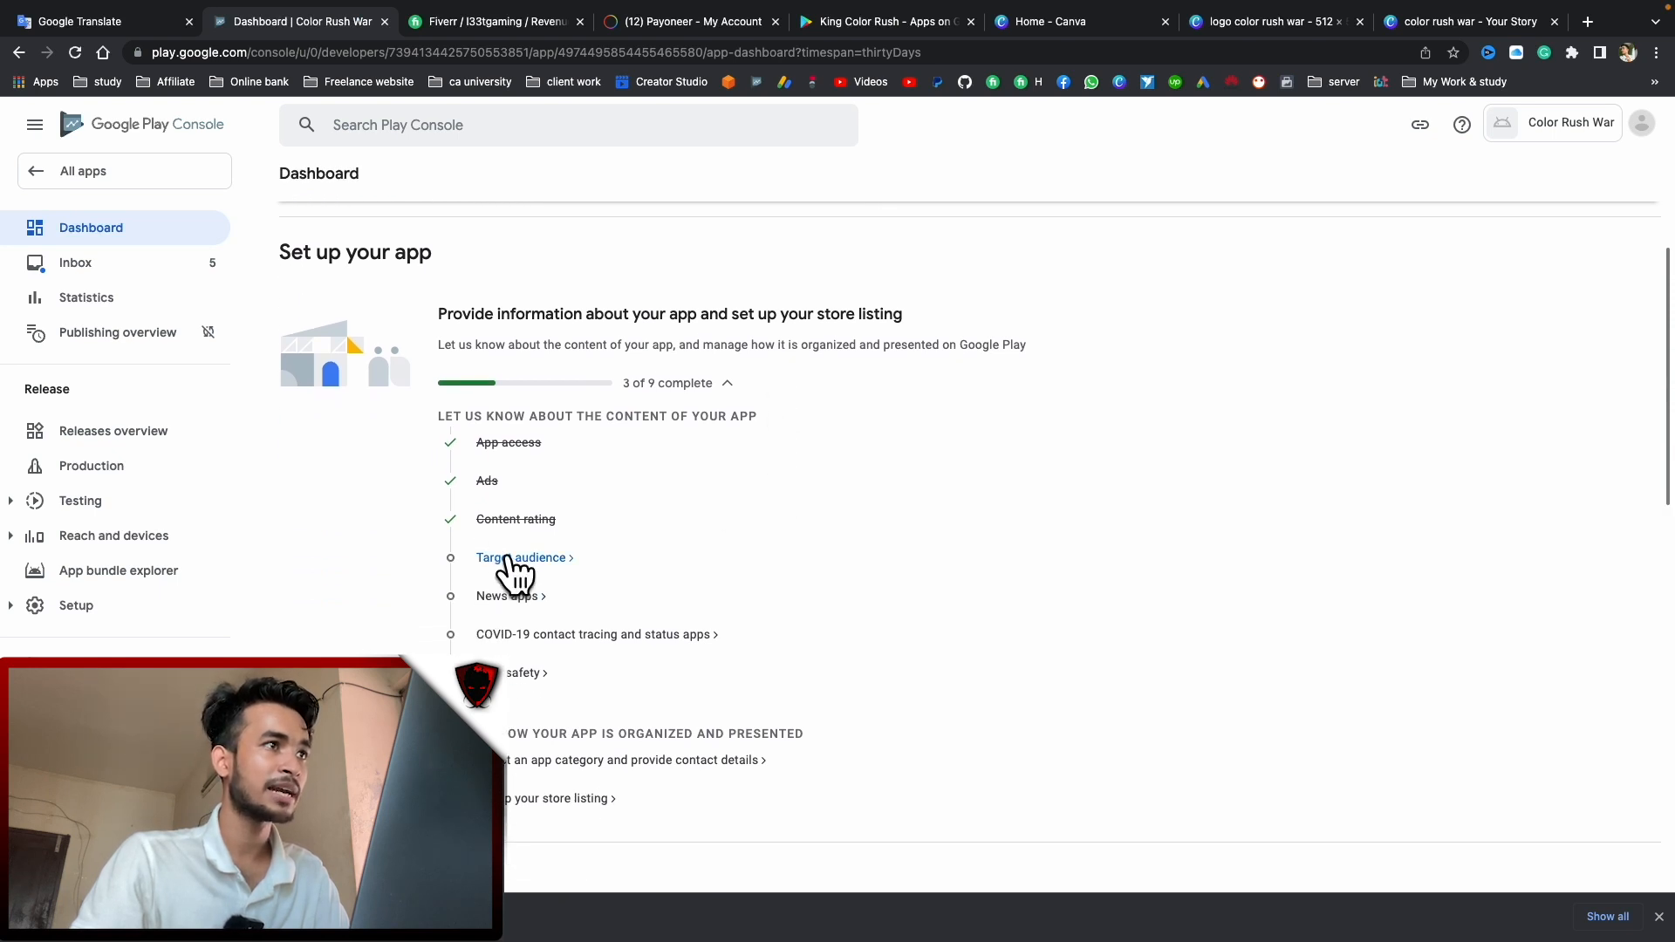
# Tick ages 13-15, 16-17 and 18 and over, answer Yes to child appeal, then return
pyautogui.click(508, 559)
pyautogui.scroll(-3, 757, 516)
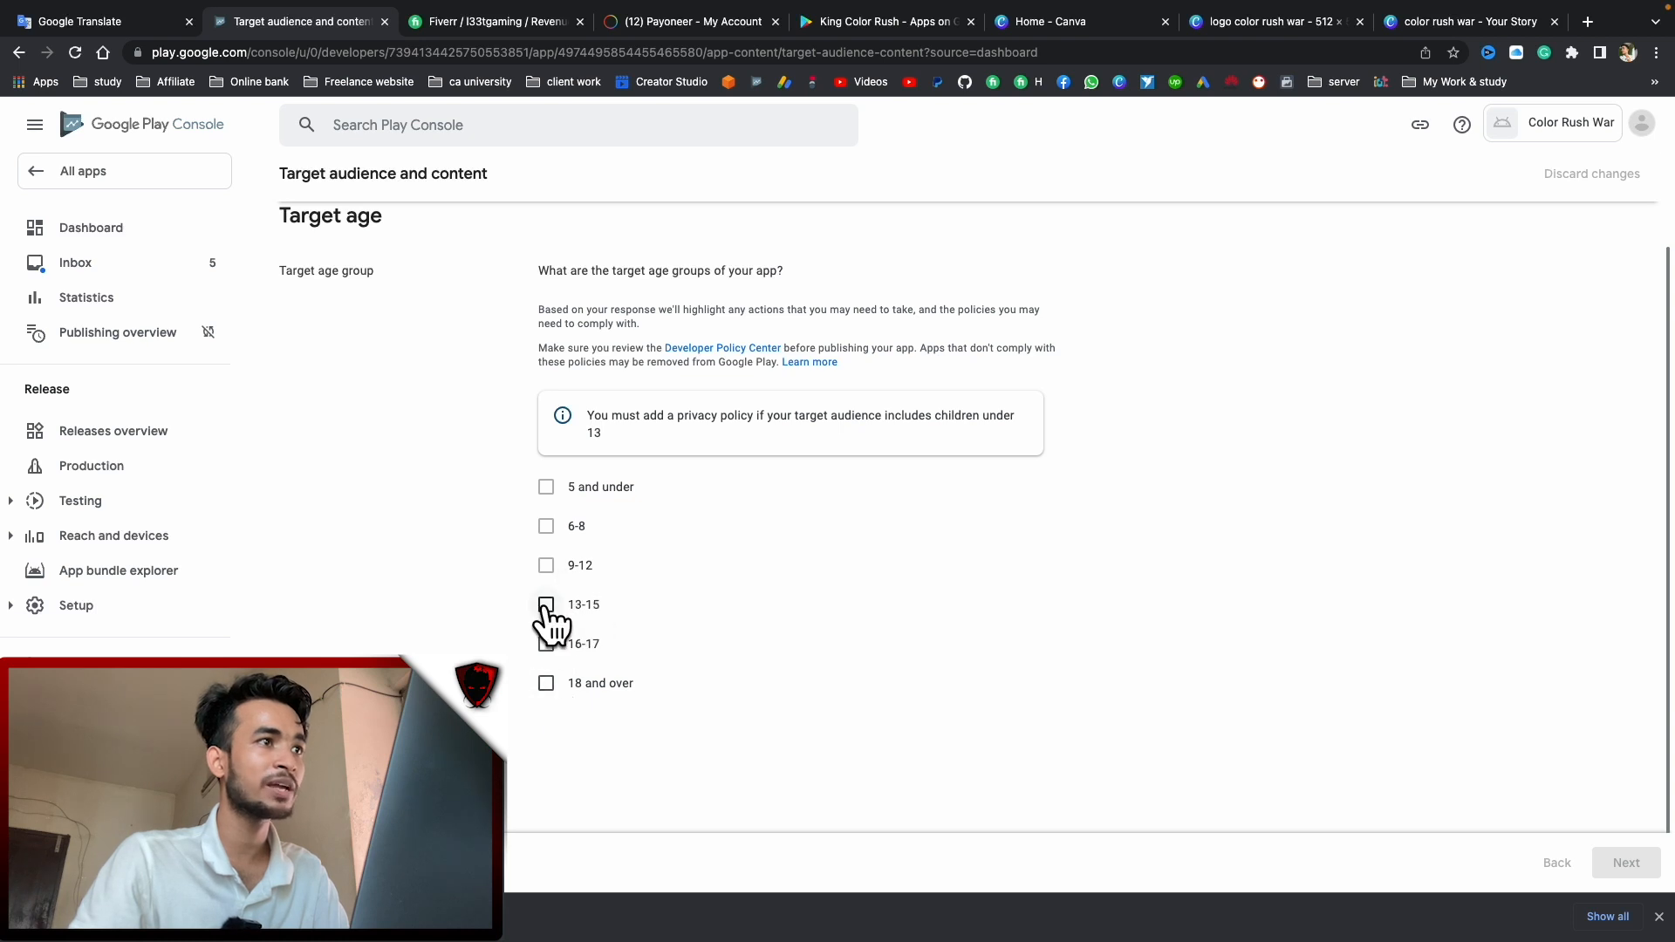
pyautogui.click(546, 605)
pyautogui.click(546, 644)
pyautogui.click(547, 683)
pyautogui.scroll(-1, 872, 645)
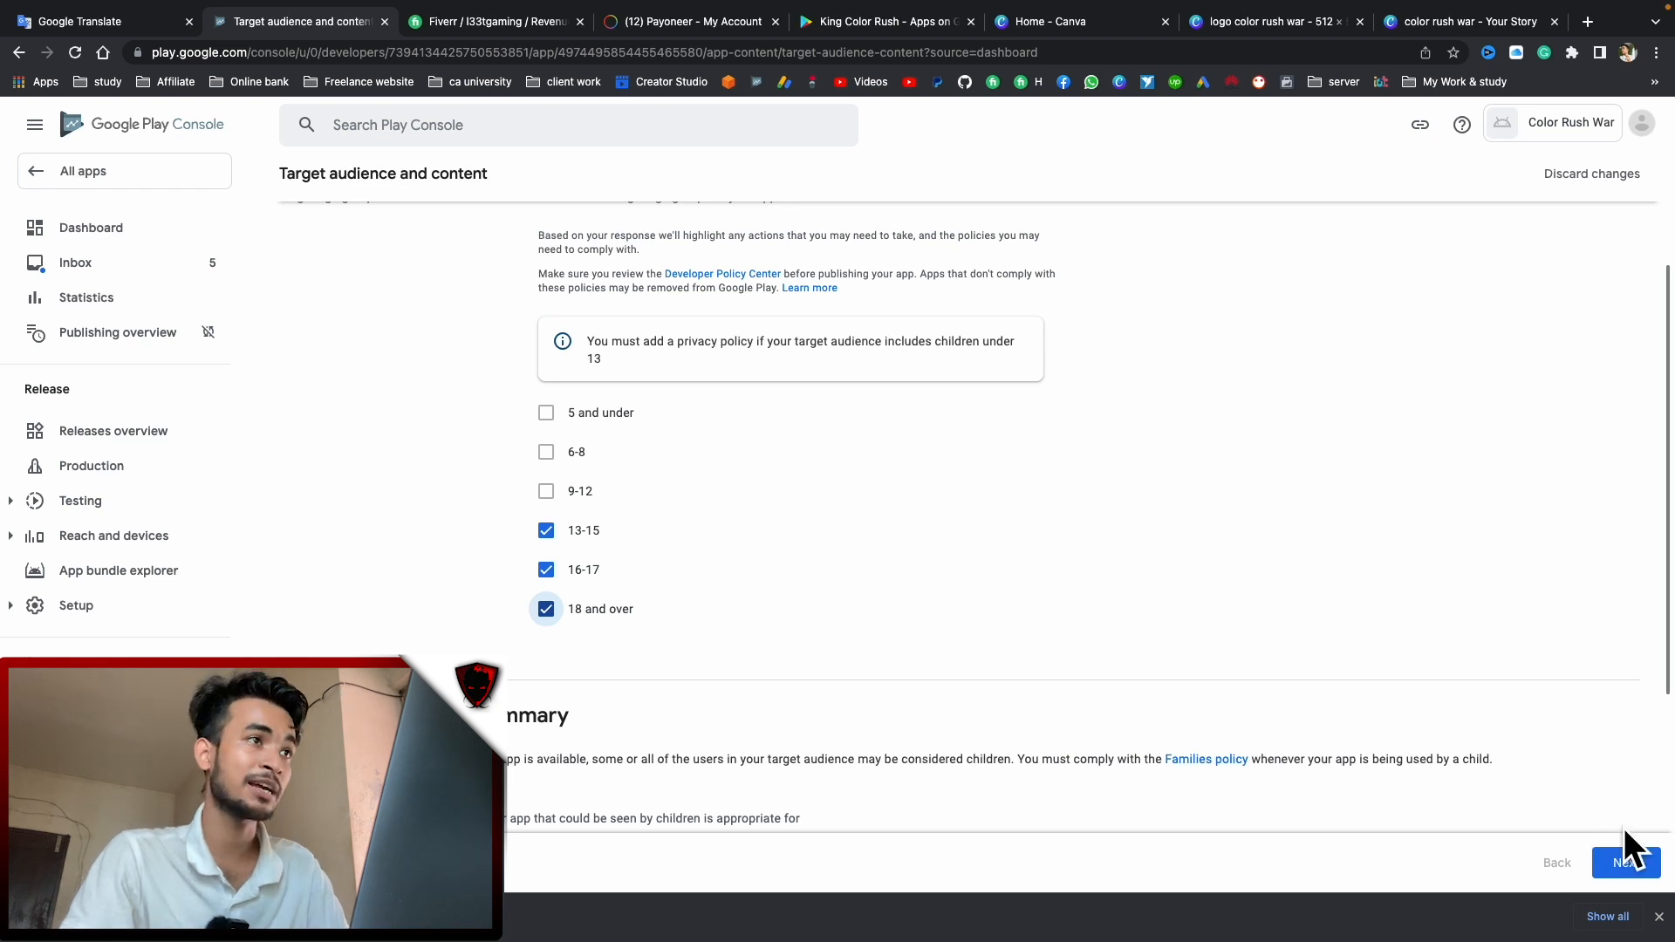
pyautogui.click(1617, 864)
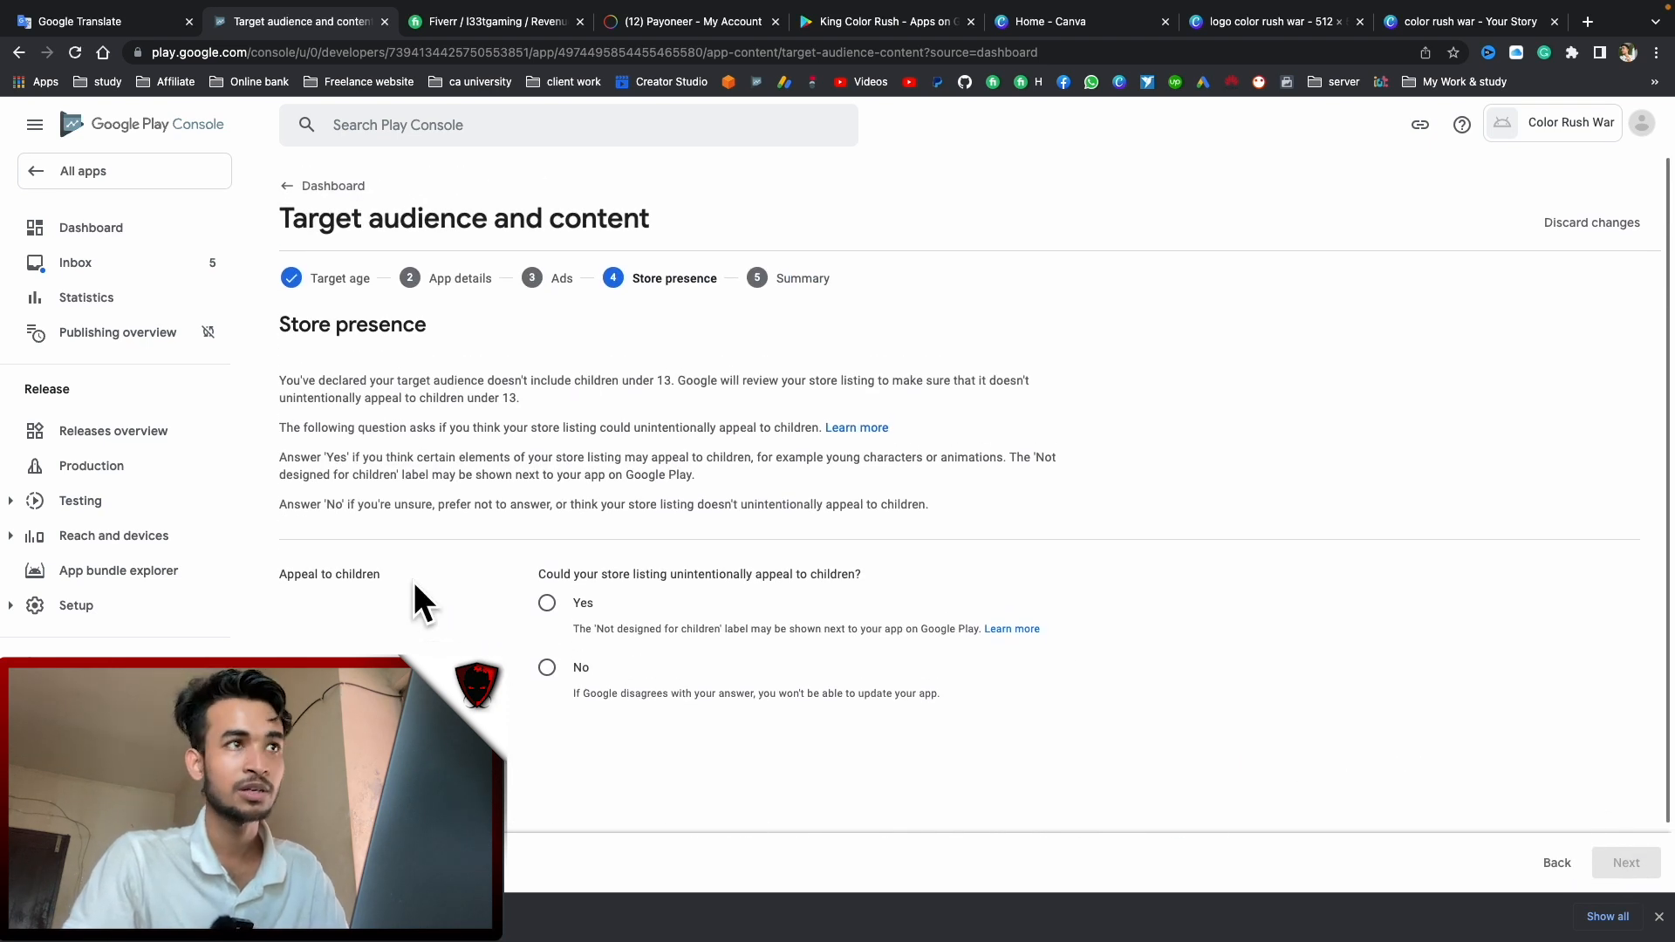
pyautogui.click(547, 603)
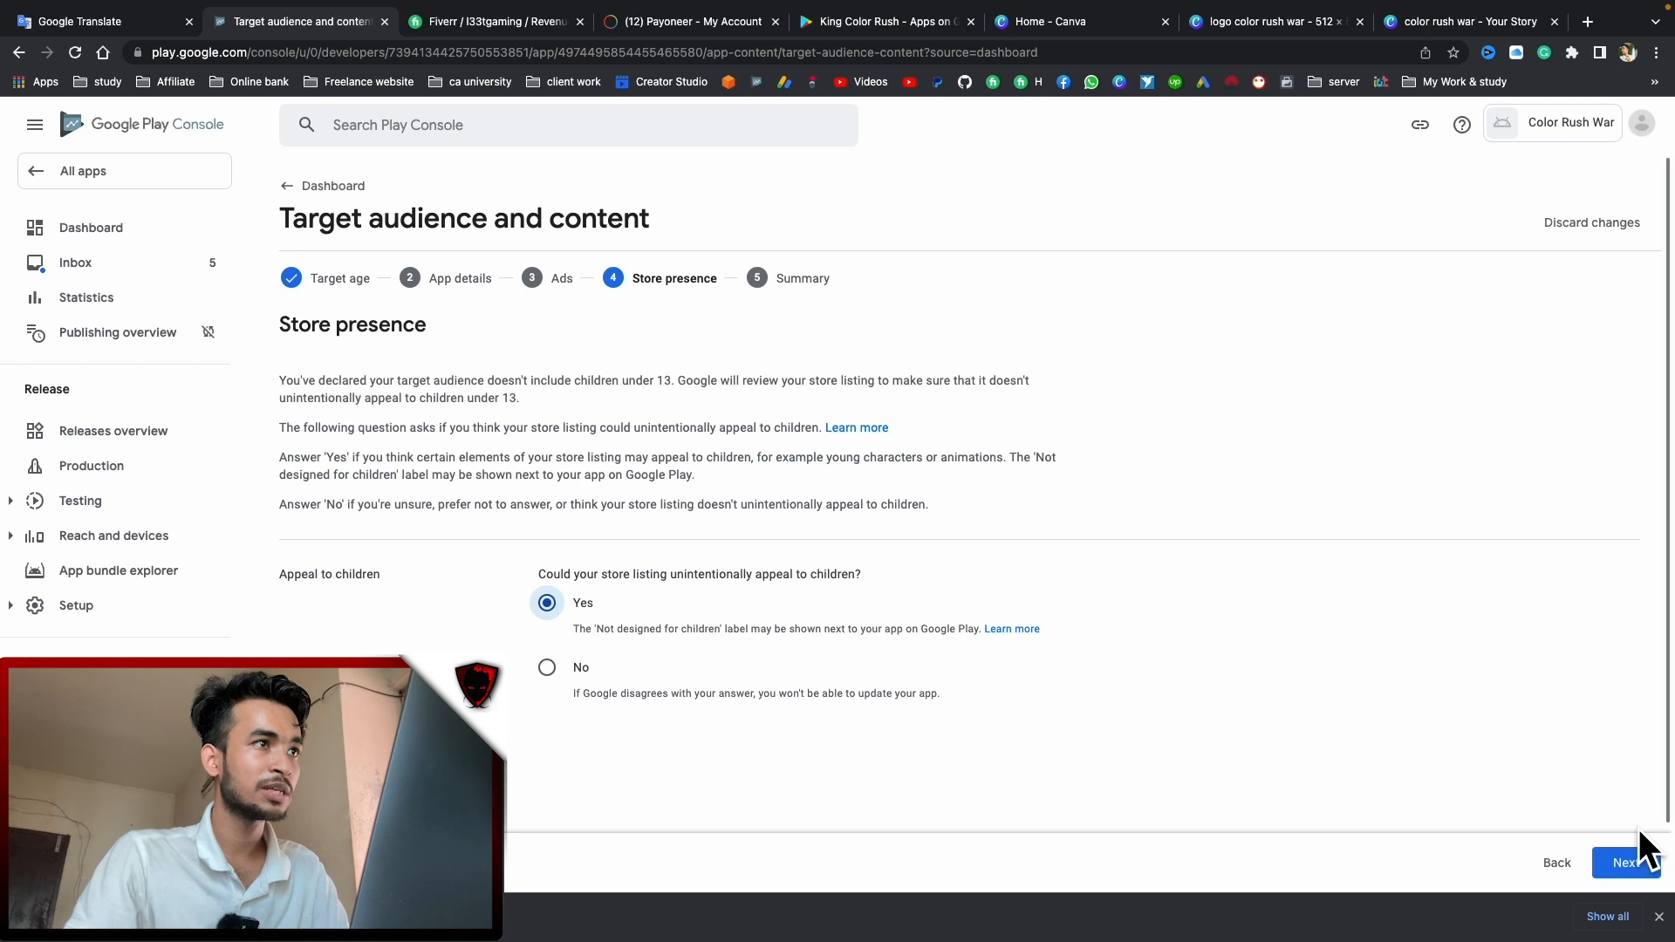
pyautogui.click(1624, 863)
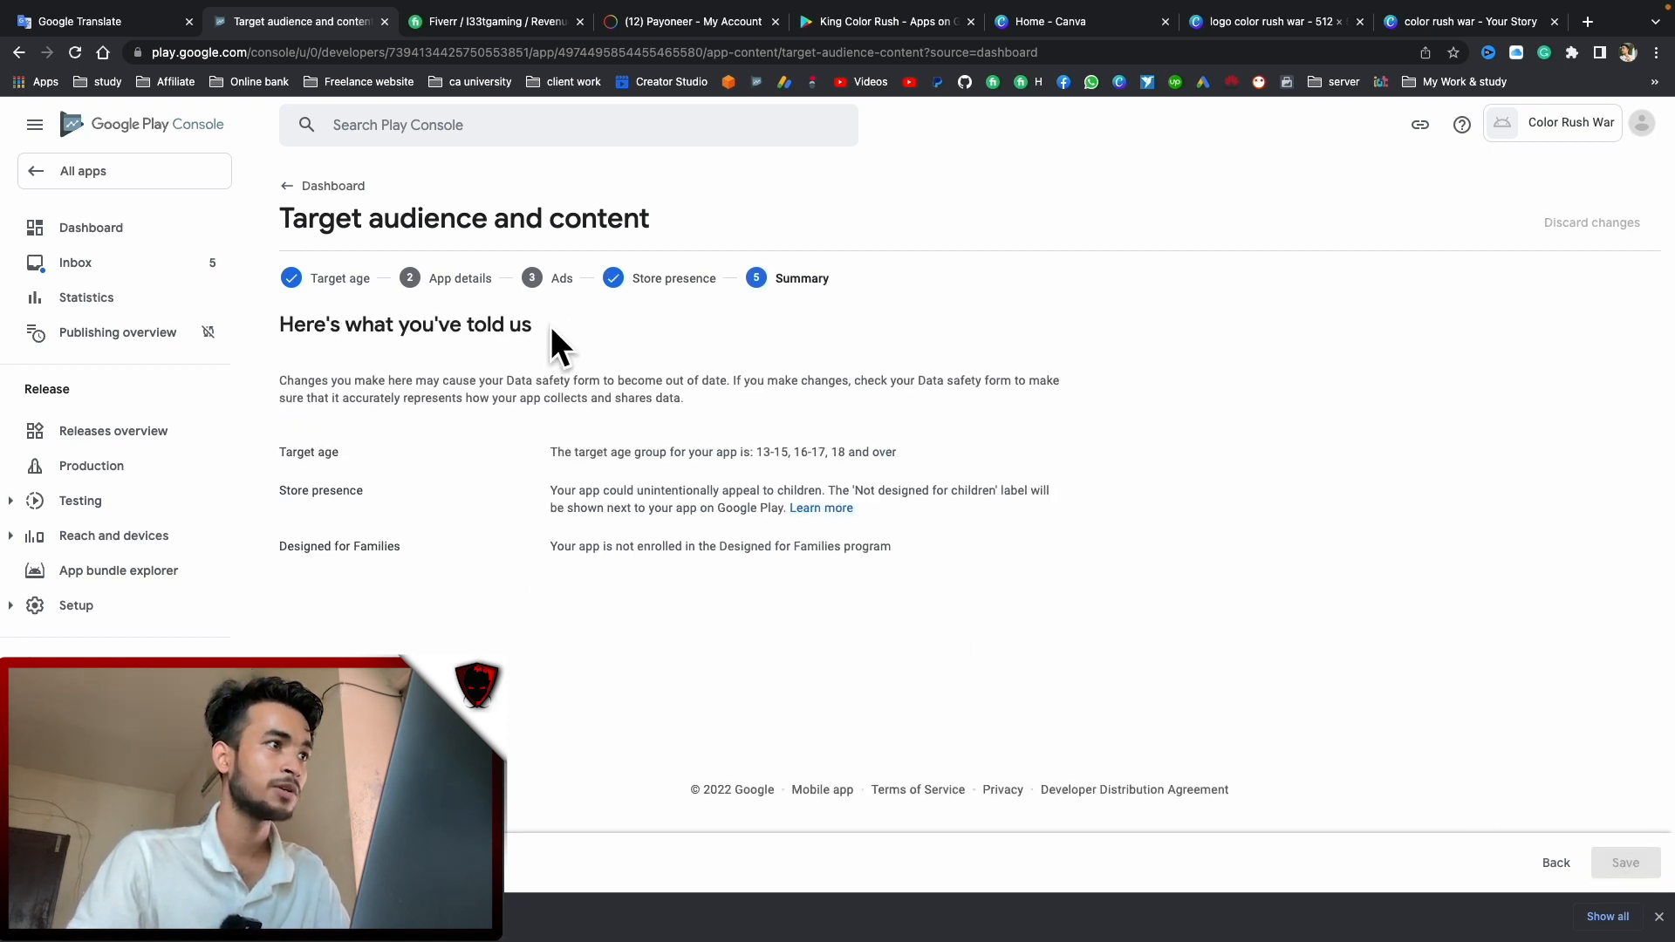
pyautogui.click(335, 186)
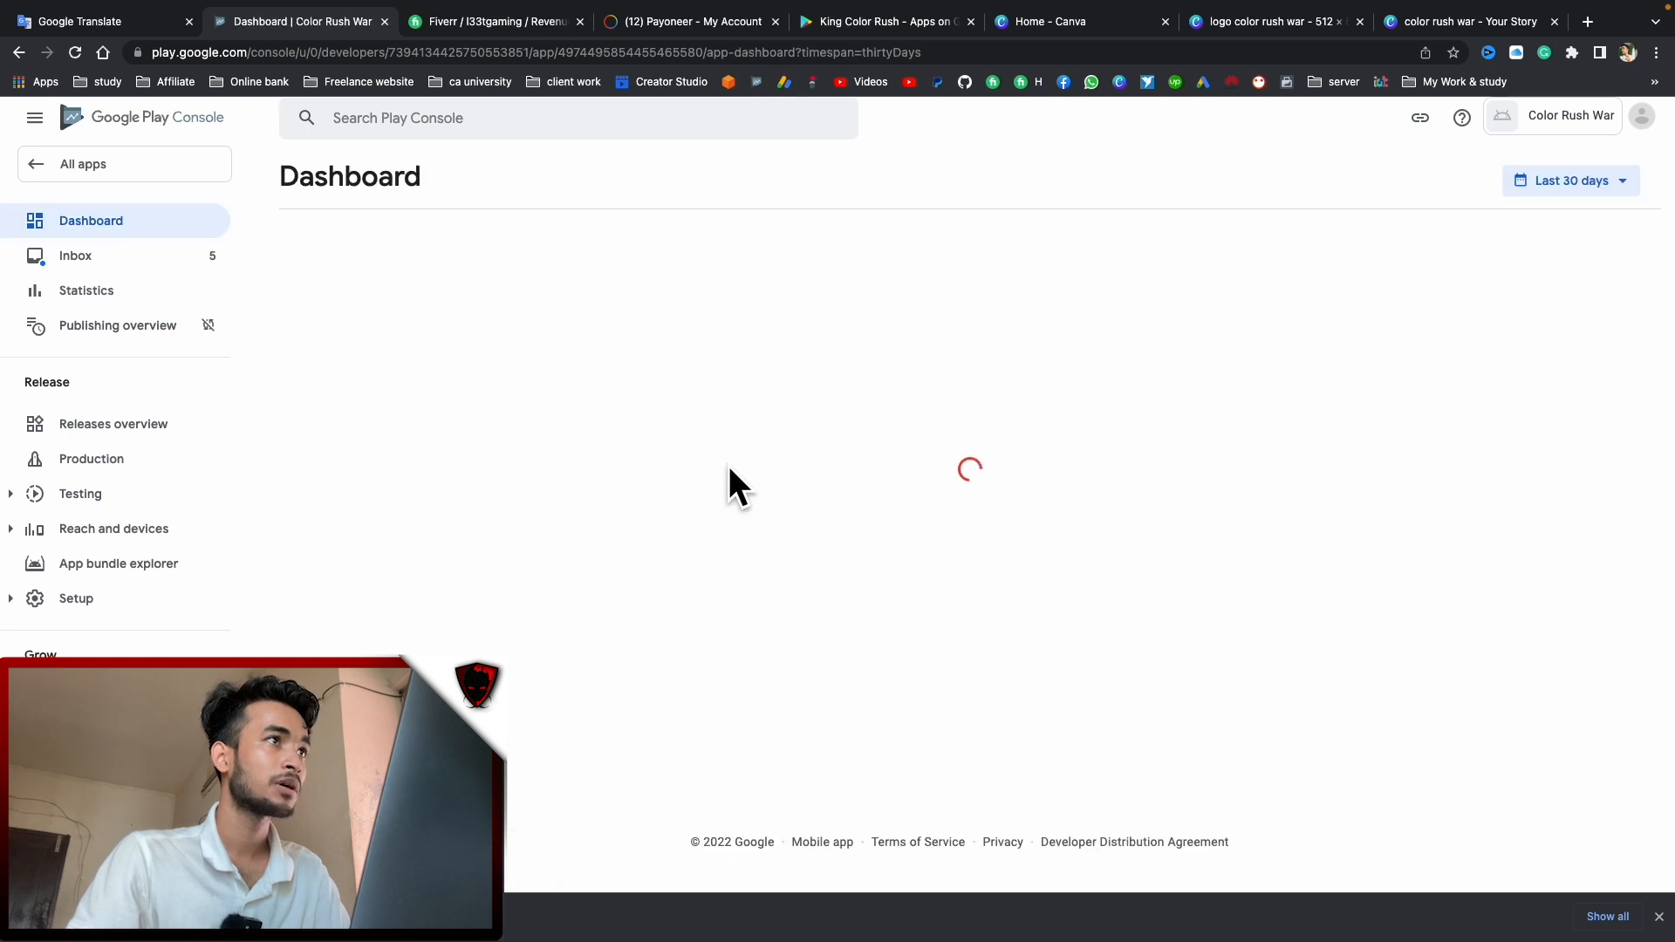
# Declare Color Rush War is not a news app and save
pyautogui.scroll(-2, 729, 471)
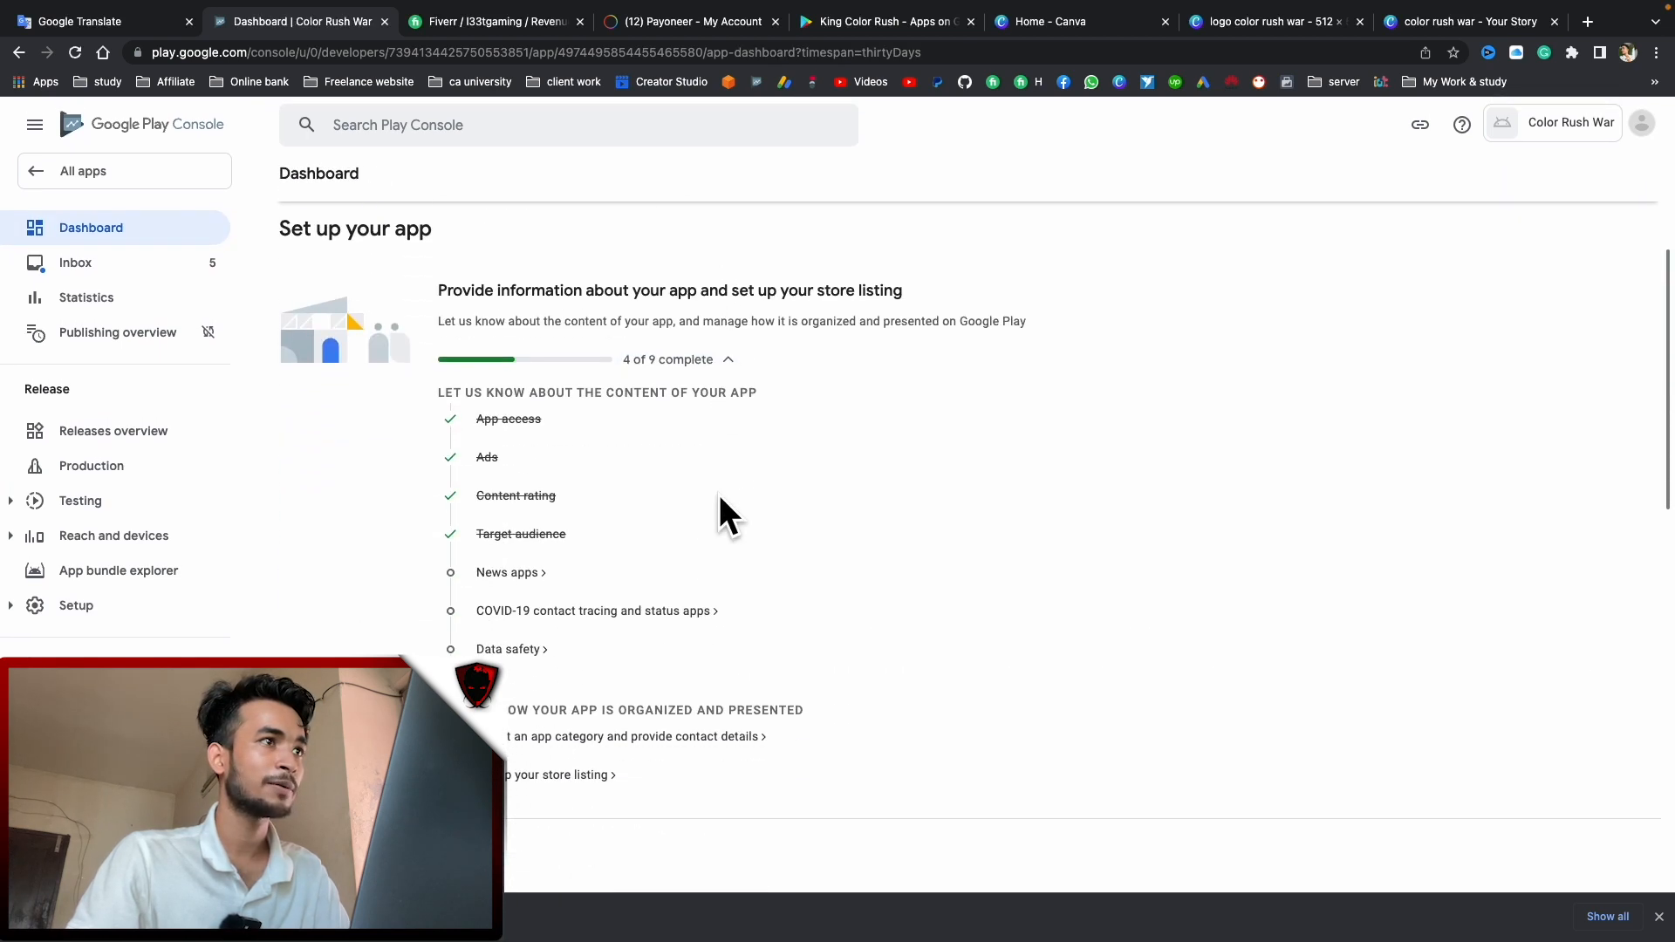
pyautogui.click(510, 573)
pyautogui.click(546, 354)
pyautogui.click(1625, 865)
pyautogui.click(324, 186)
# Tick the 'not a publicly available' COVID-19 contact tracing or status app box and save
pyautogui.scroll(-5, 719, 565)
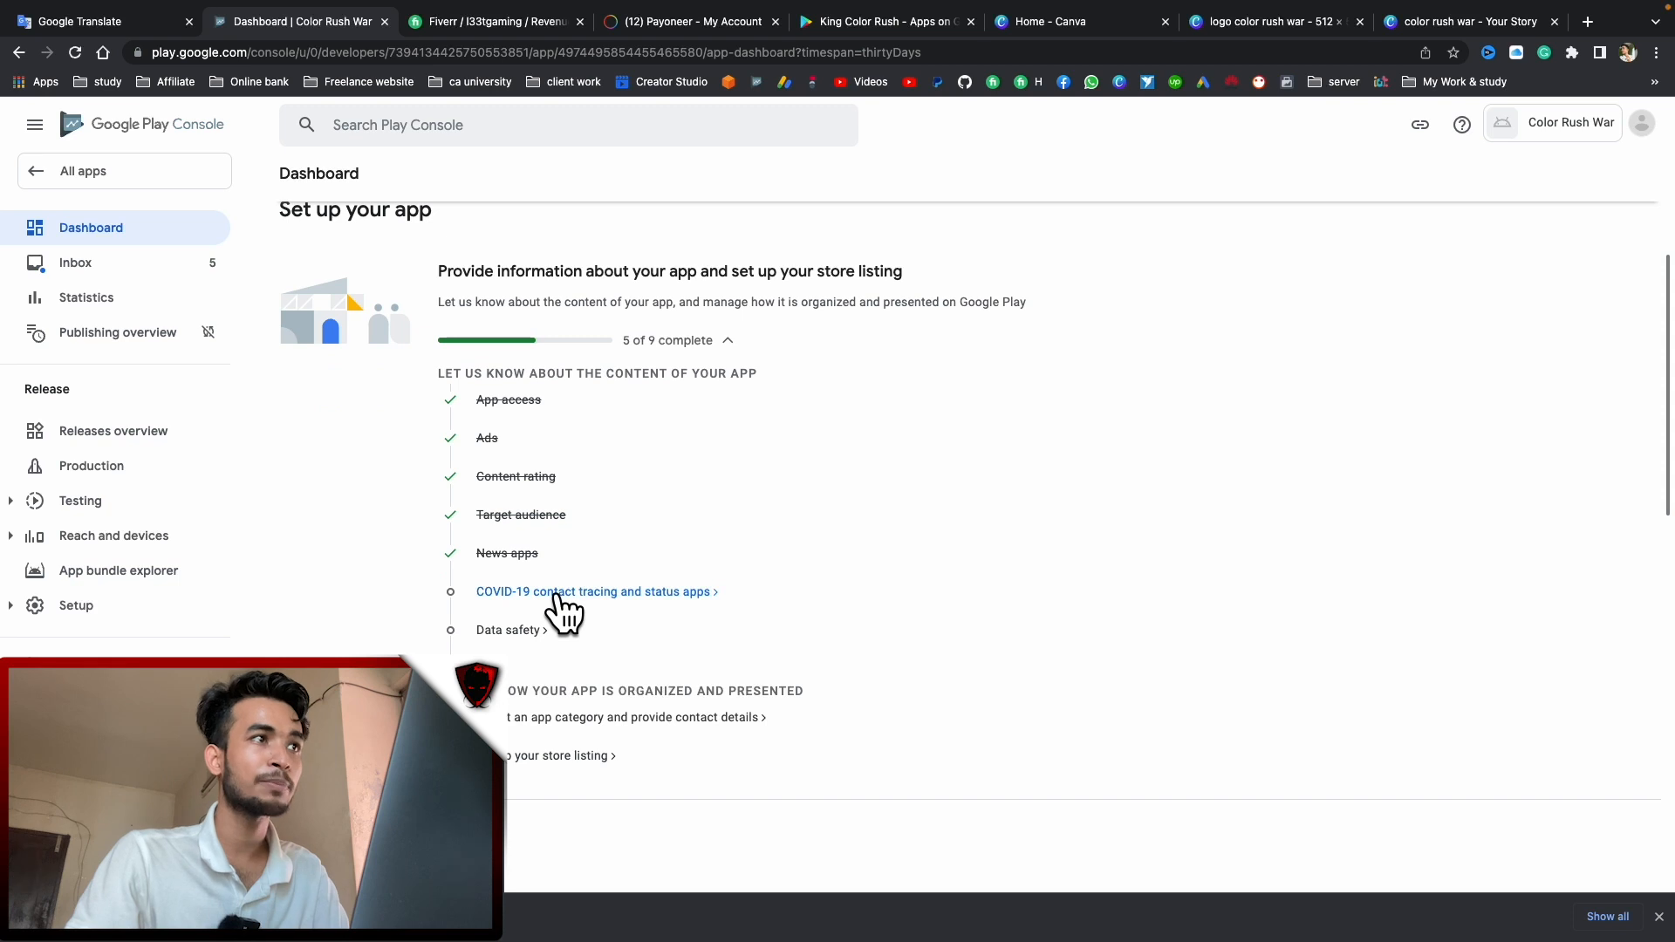
pyautogui.click(558, 593)
pyautogui.click(288, 452)
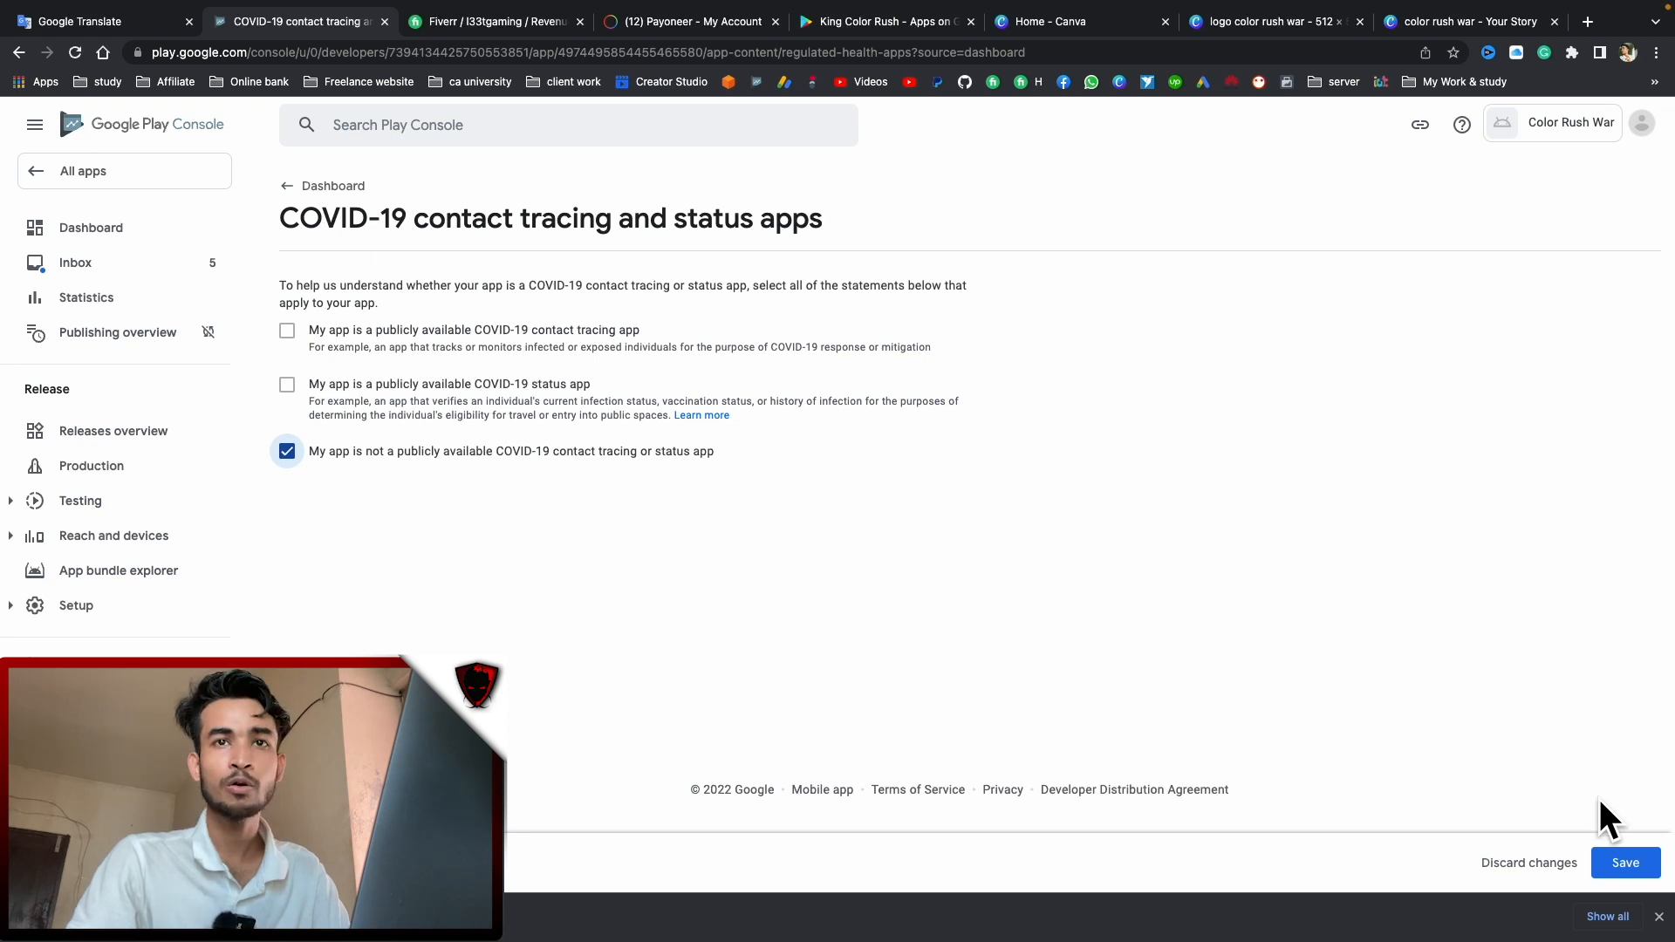
pyautogui.click(1627, 868)
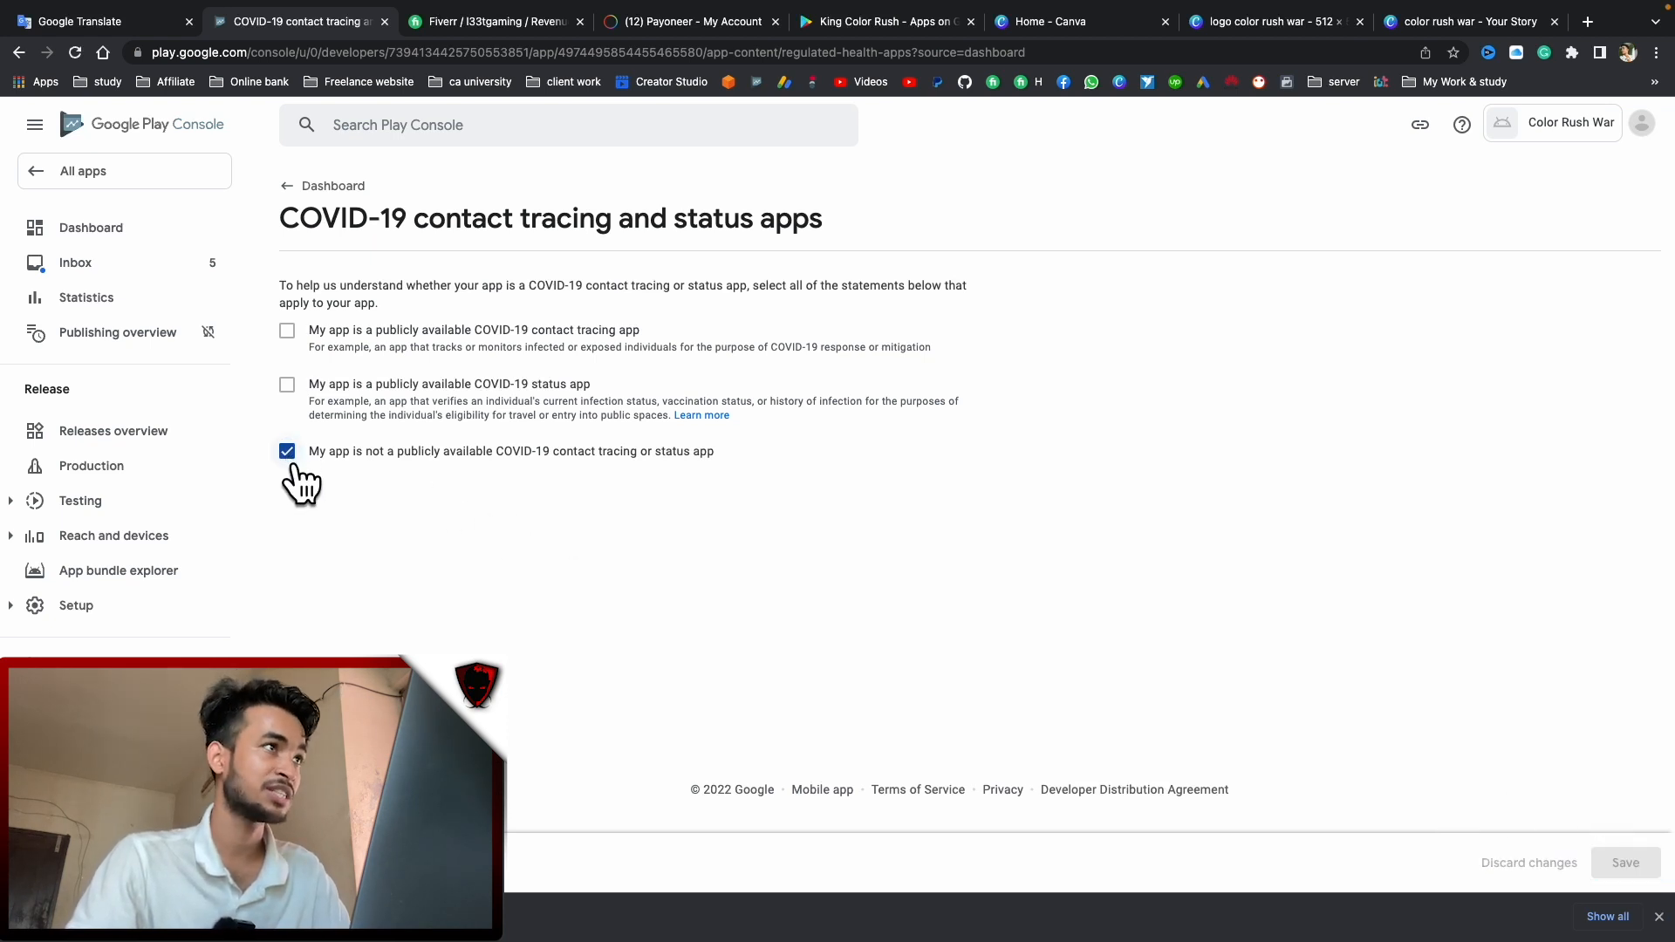
pyautogui.click(333, 192)
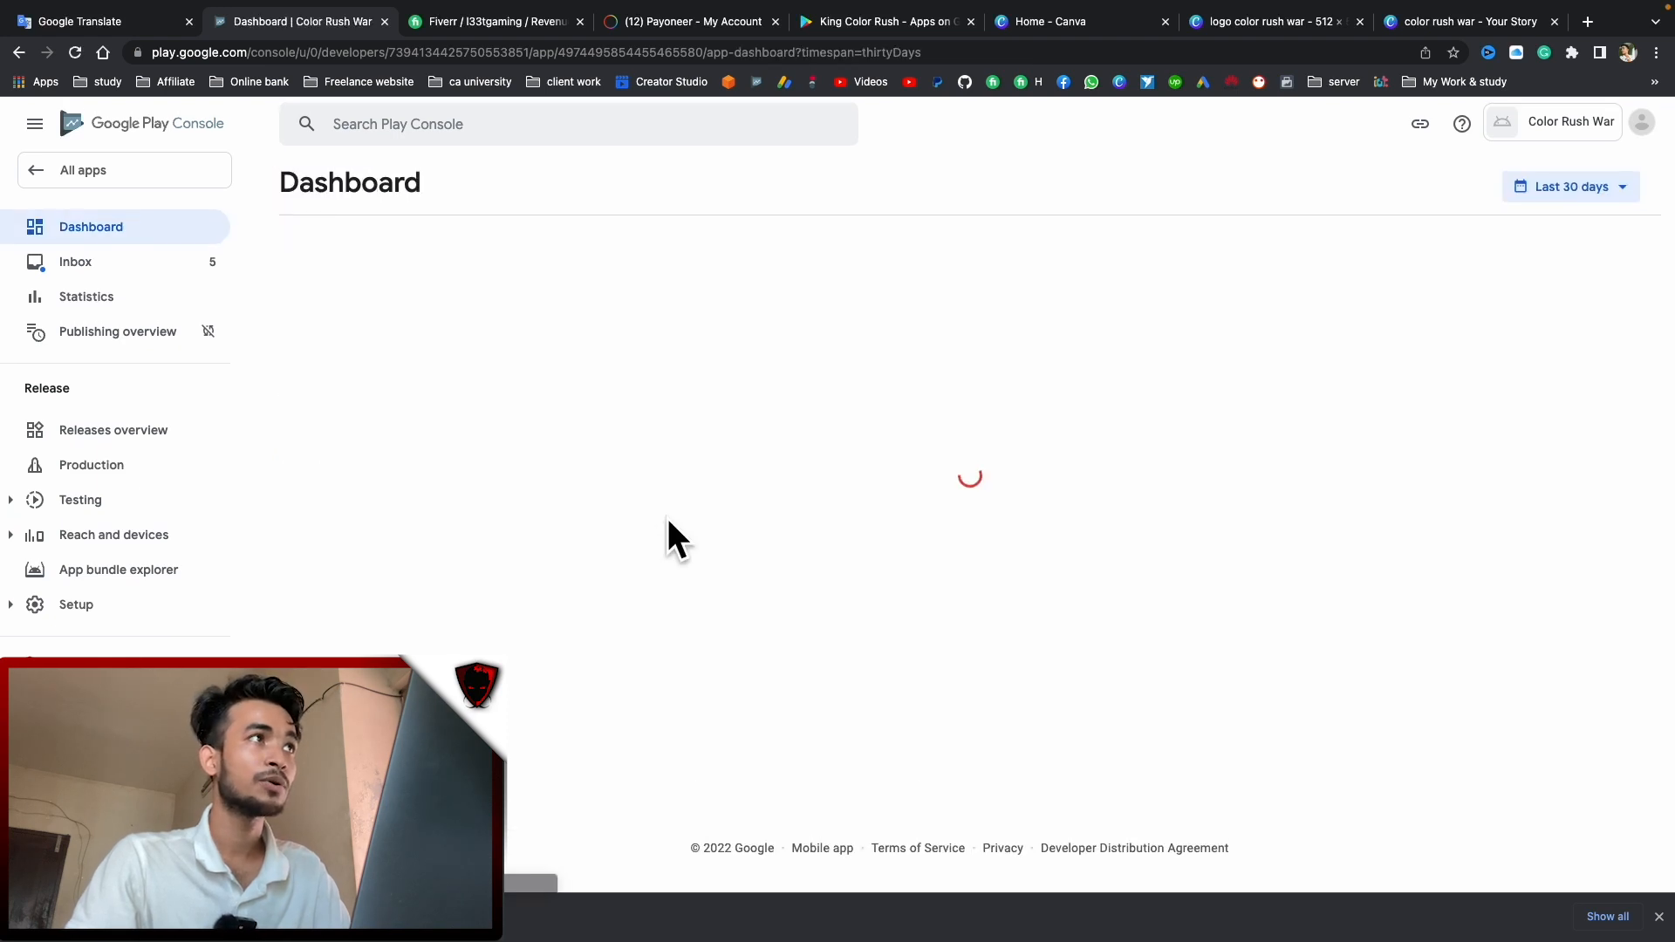
pyautogui.scroll(-3, 610, 550)
# Open the Data safety form and page through its introduction to start the form
pyautogui.click(534, 548)
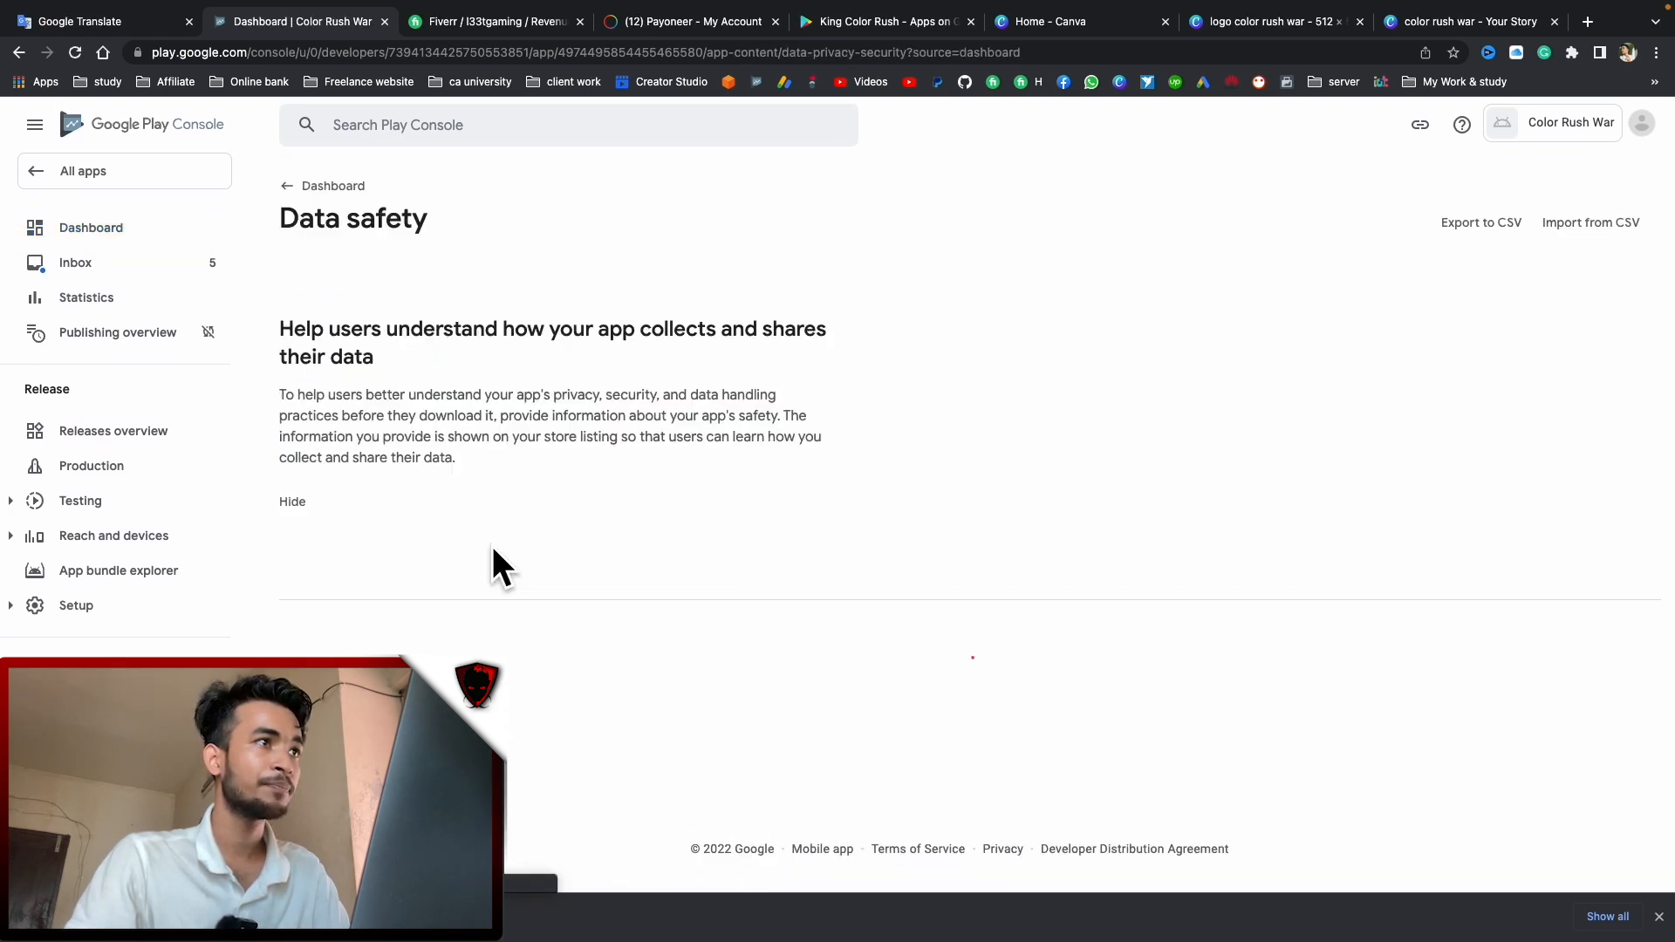
pyautogui.scroll(-2, 489, 476)
pyautogui.scroll(-3, 516, 483)
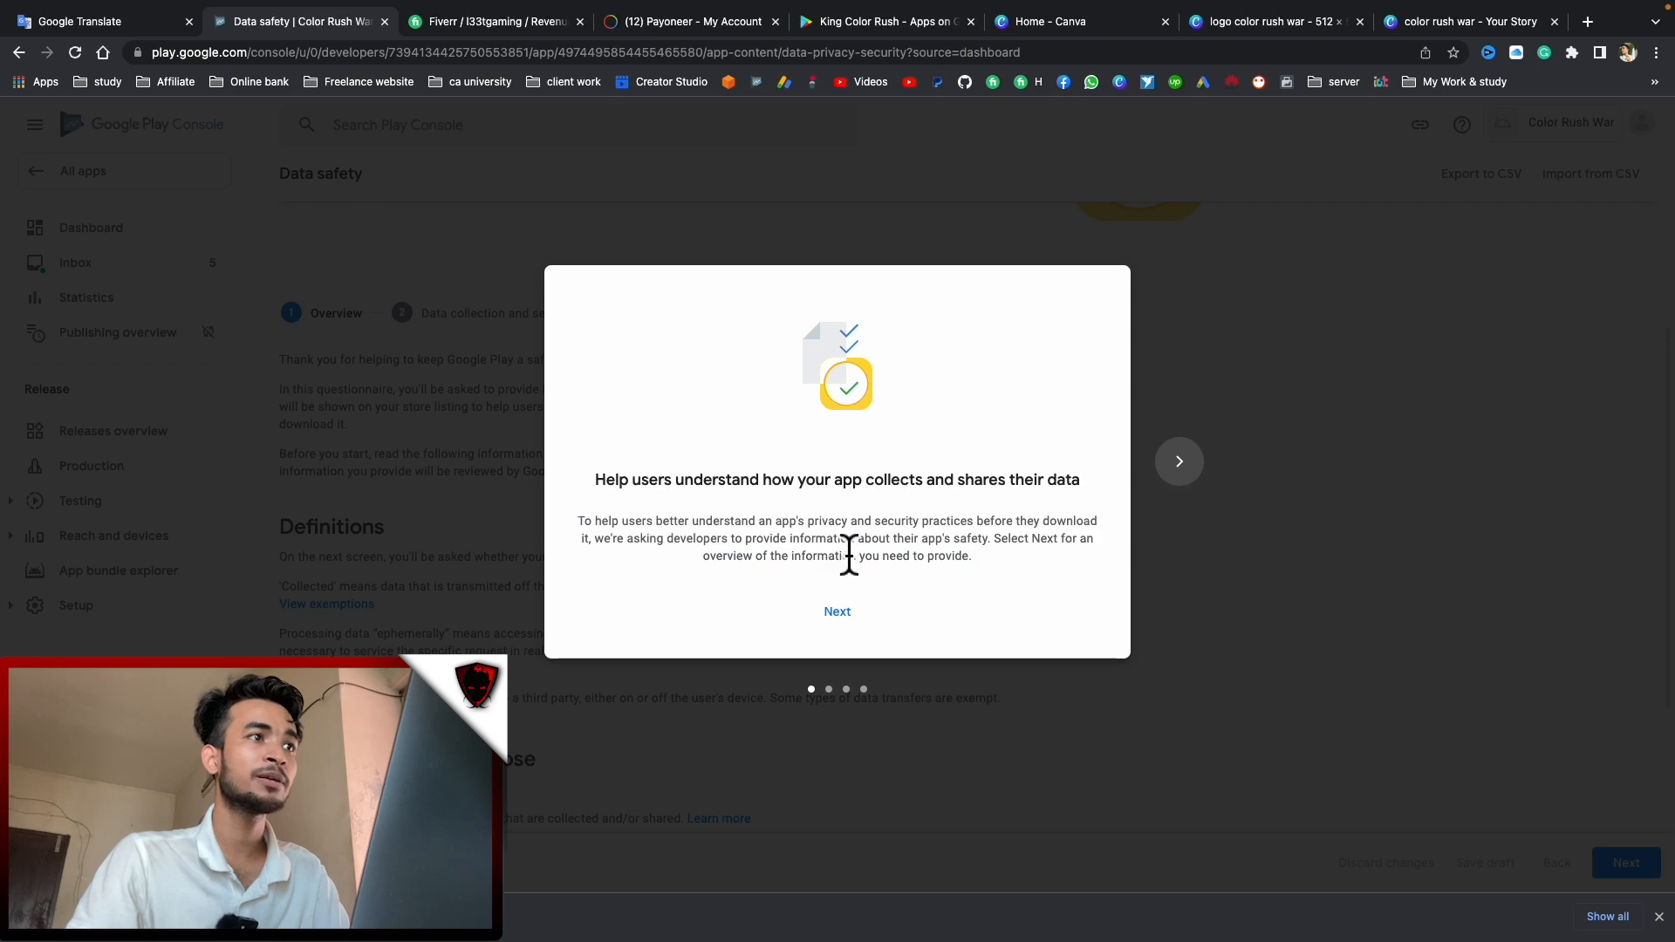
pyautogui.click(846, 612)
pyautogui.click(828, 615)
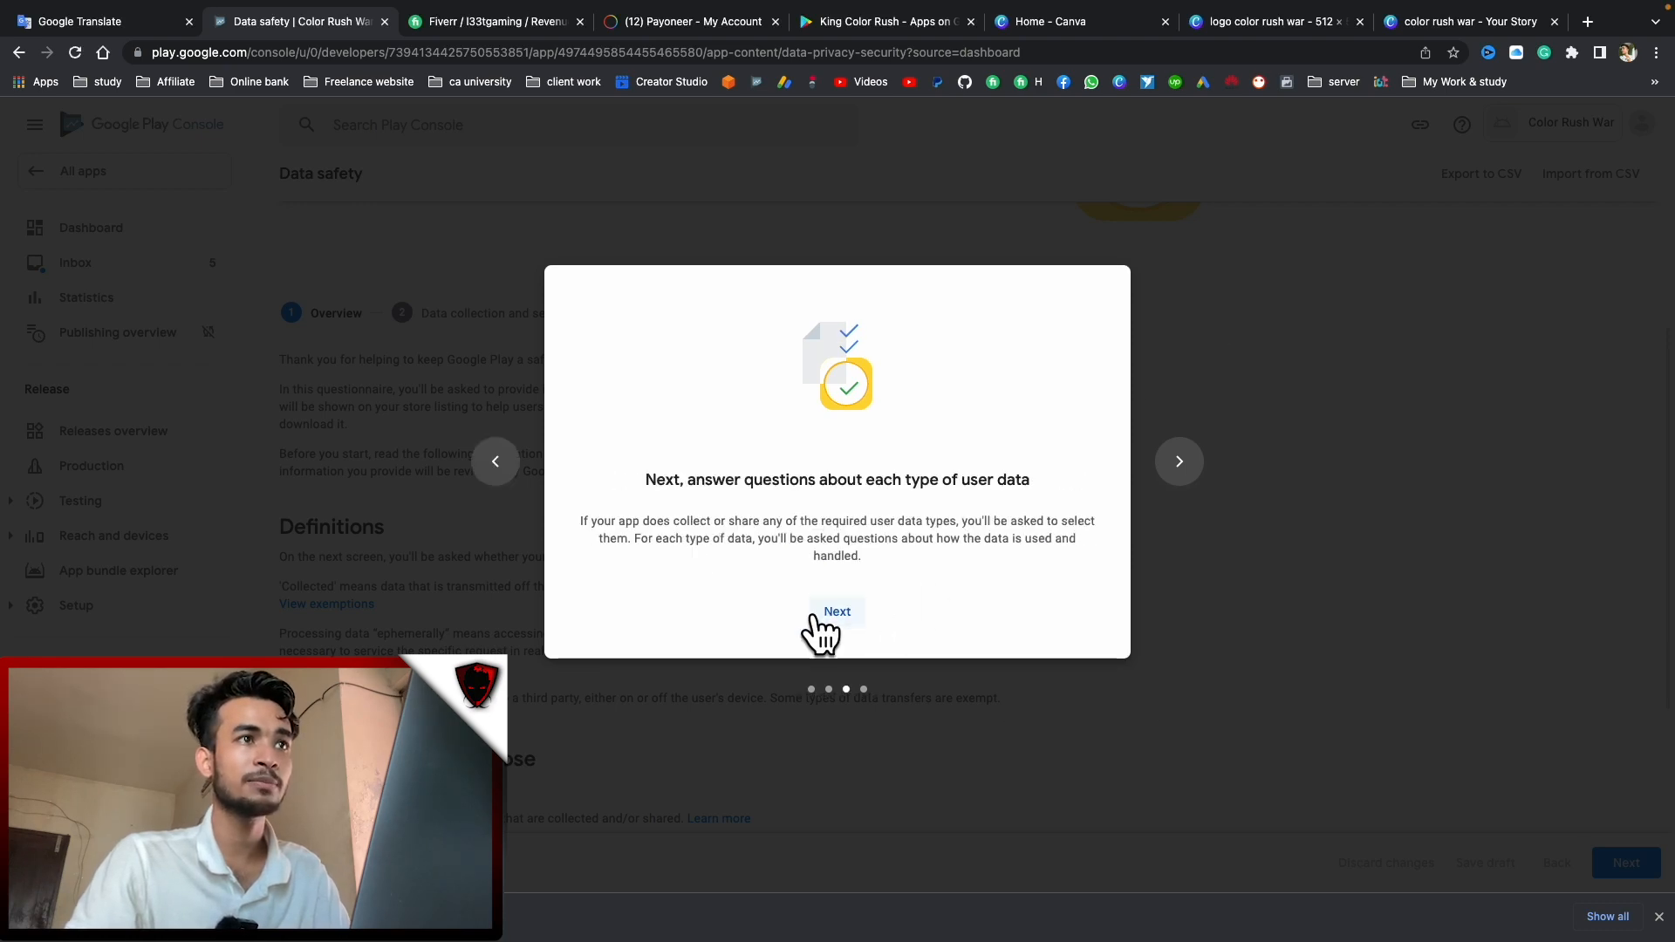
pyautogui.doubleClick(1178, 471)
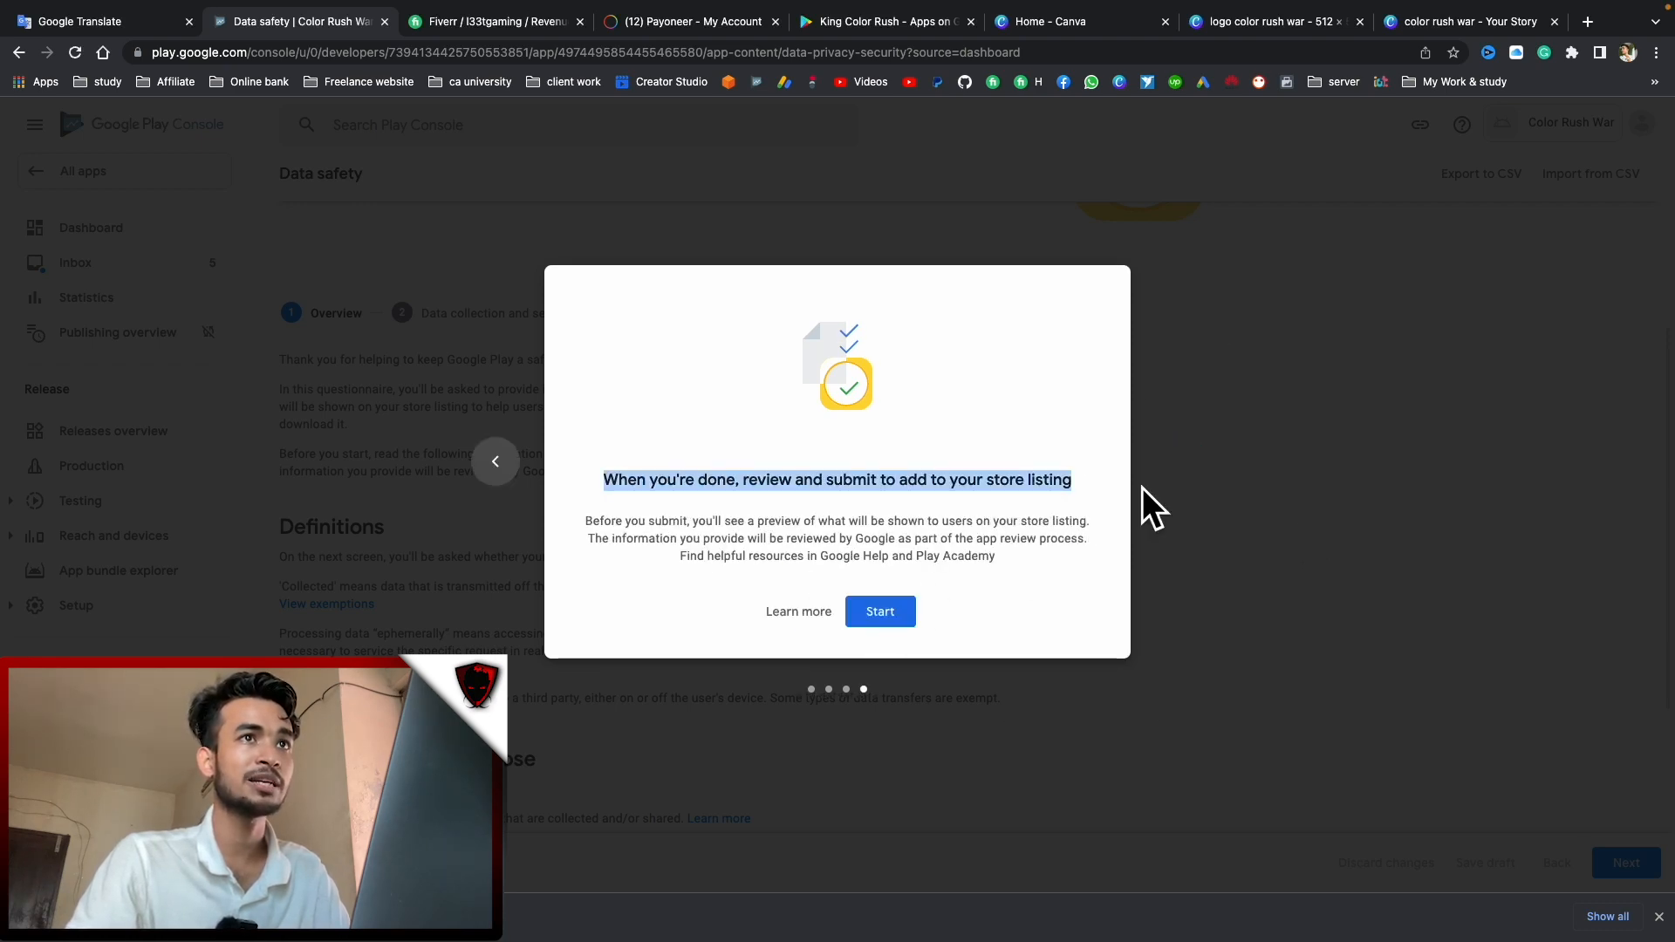
pyautogui.click(864, 612)
# Declare that the app collects no user data and advance to the store listing Preview
pyautogui.scroll(-5, 1127, 562)
pyautogui.click(1613, 867)
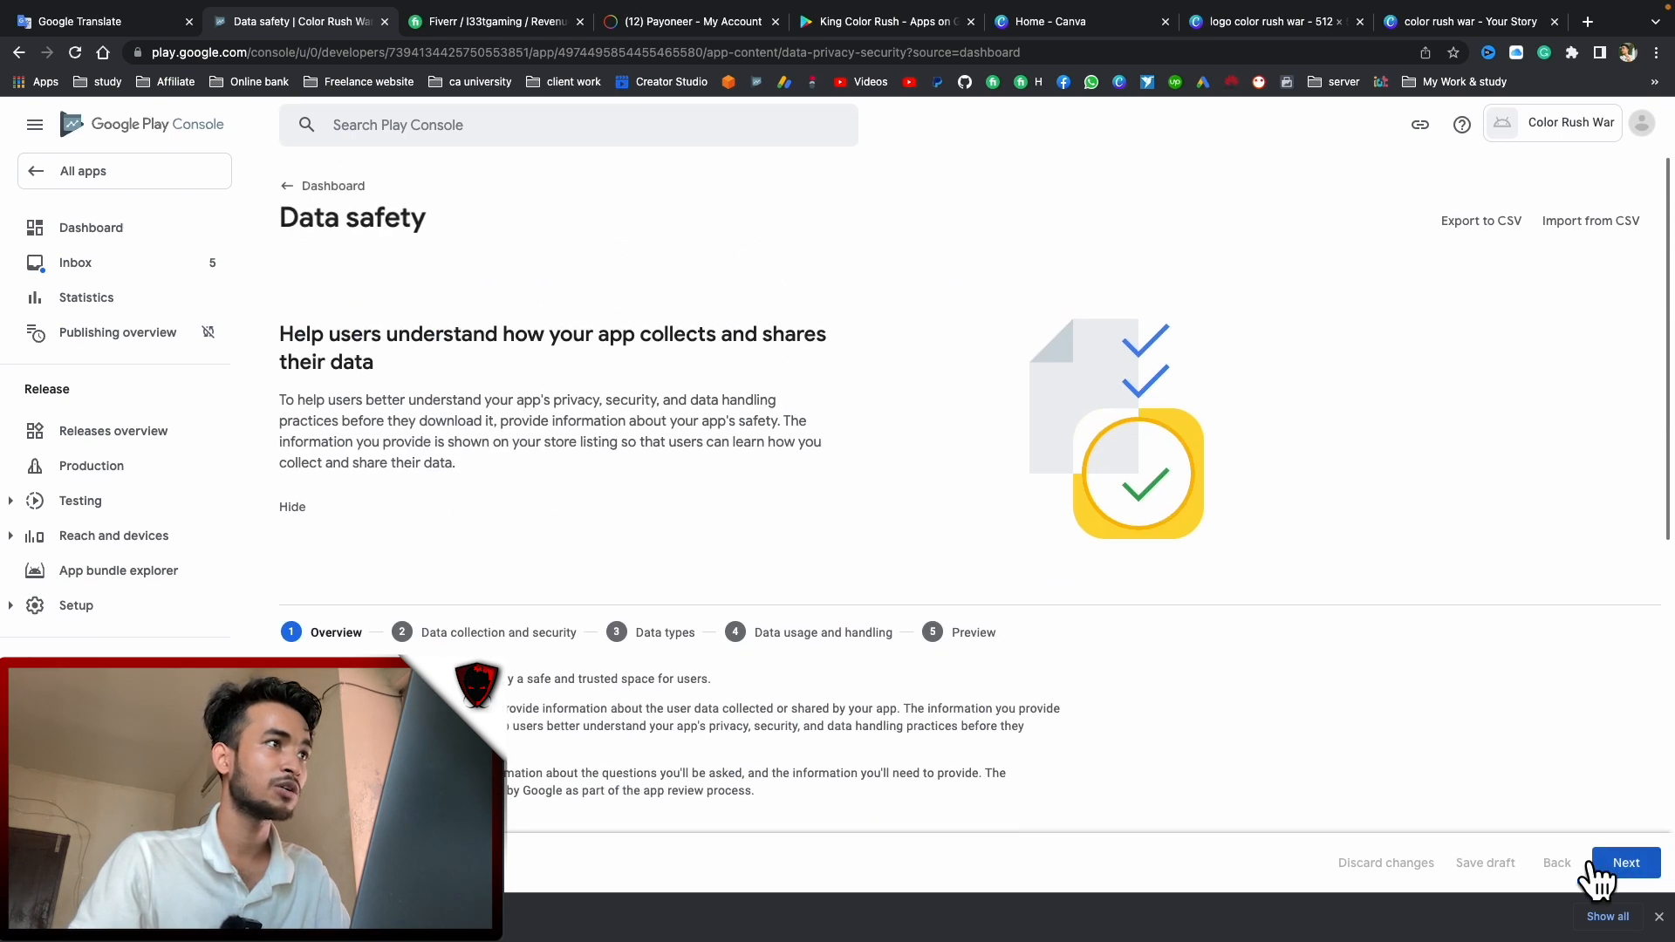
pyautogui.scroll(-1, 600, 679)
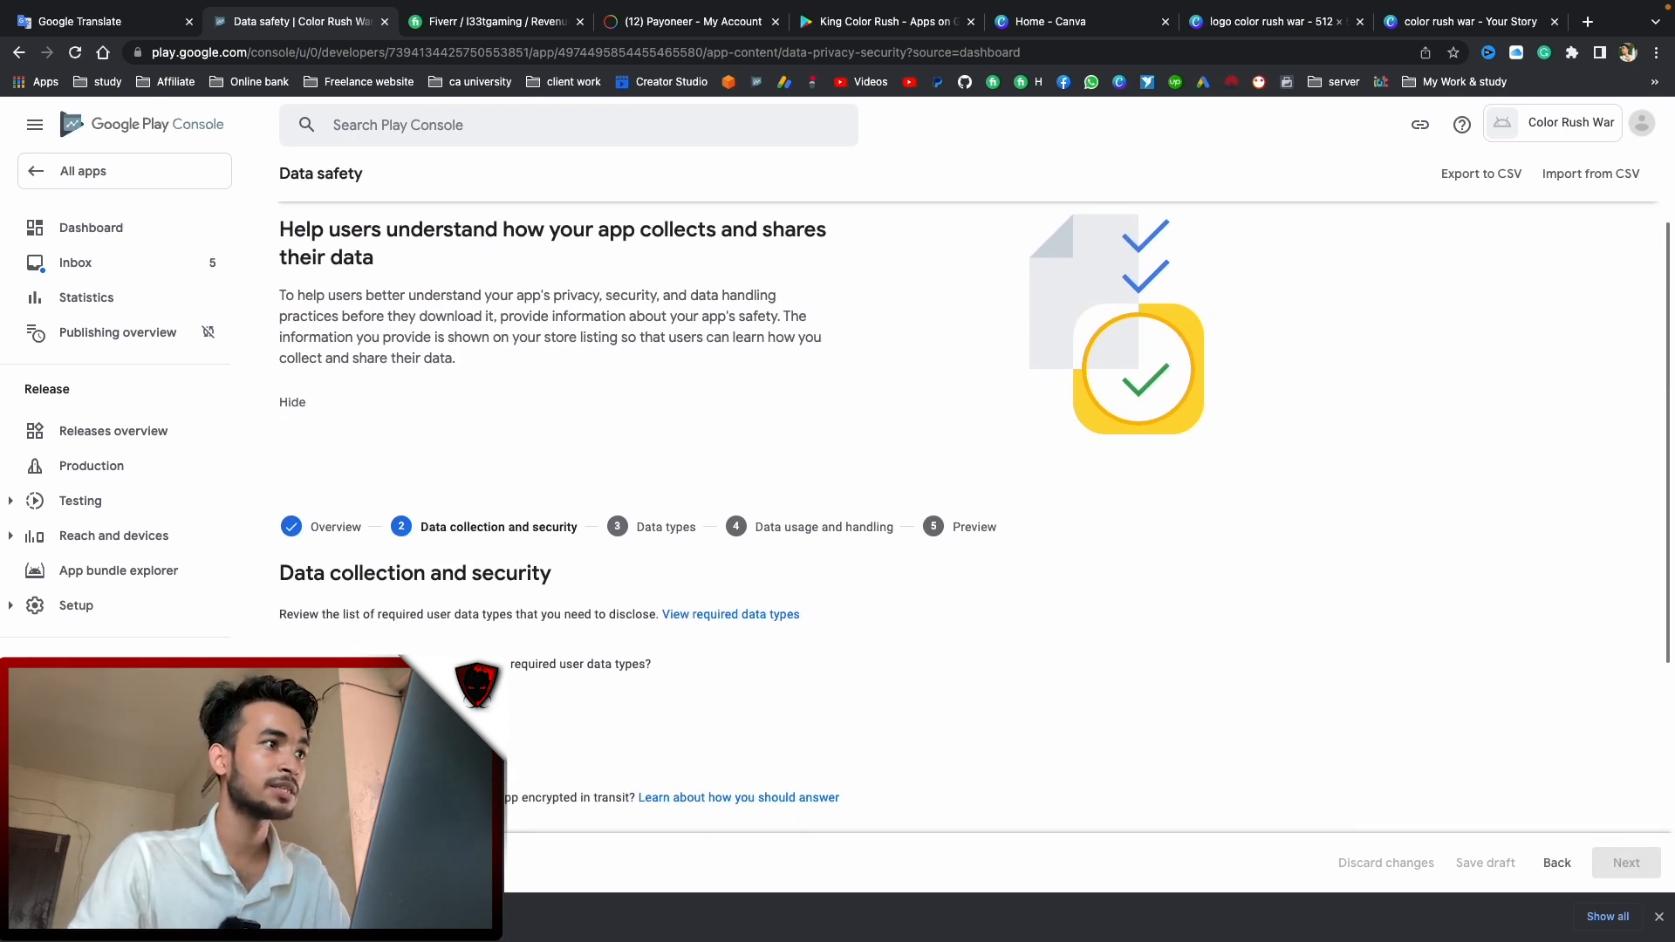
pyautogui.click(289, 735)
pyautogui.scroll(-1, 666, 638)
pyautogui.click(1623, 861)
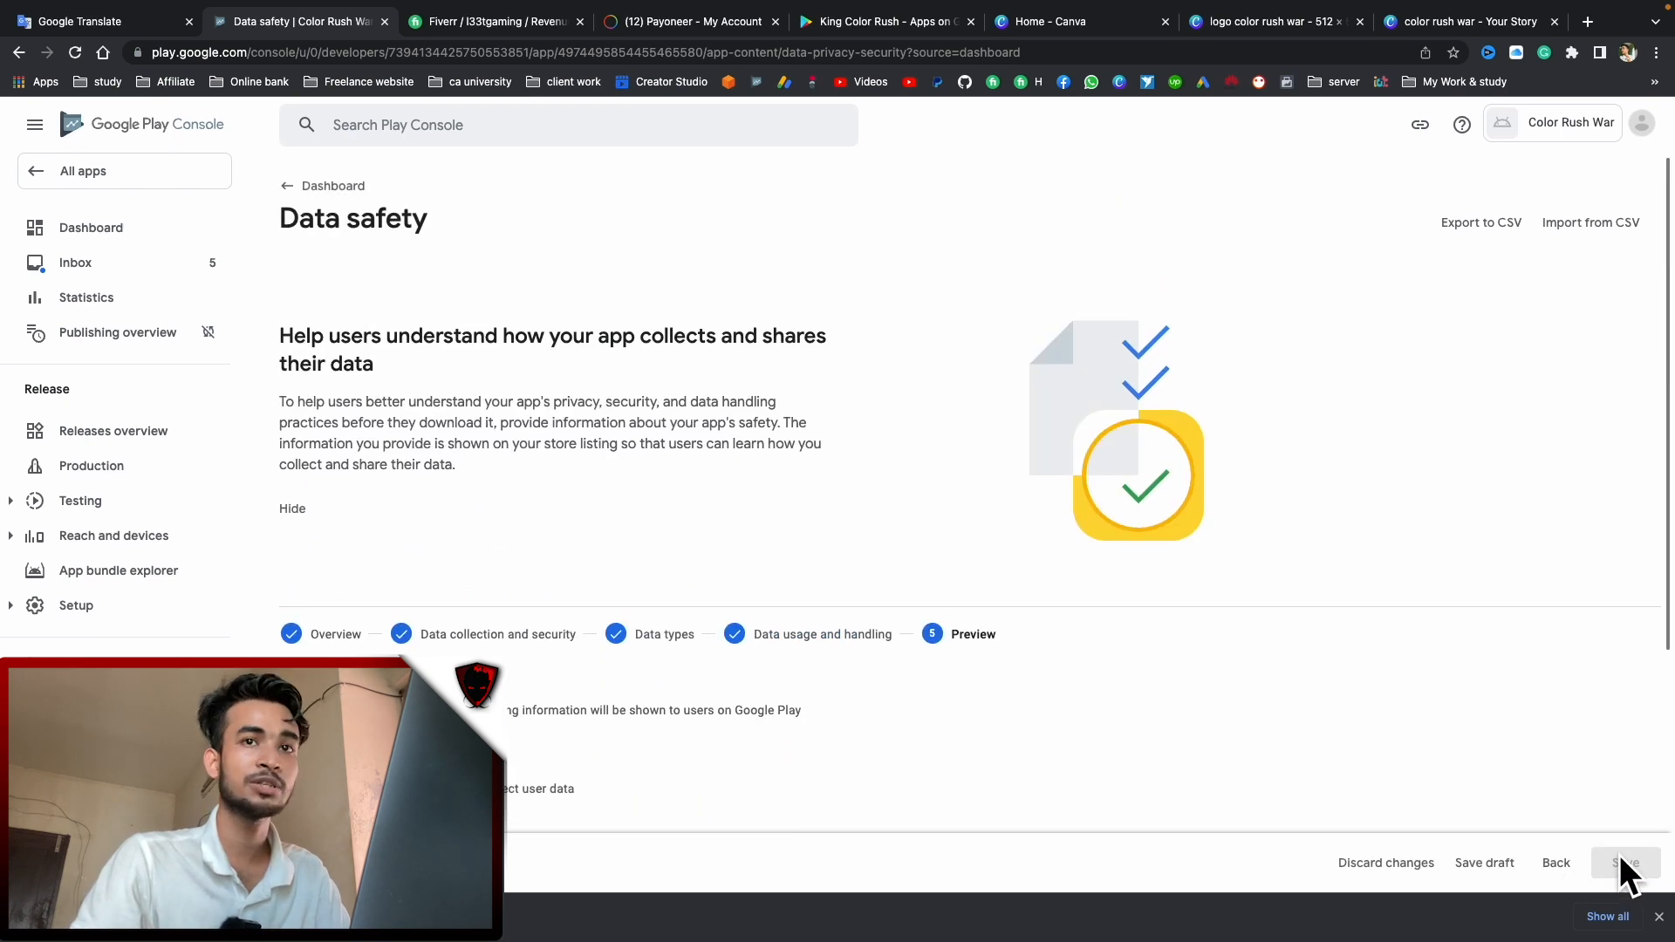
# Follow the privacy policy link, leaving and discarding the form, to reach the Privacy Policy page
pyautogui.scroll(-4, 778, 535)
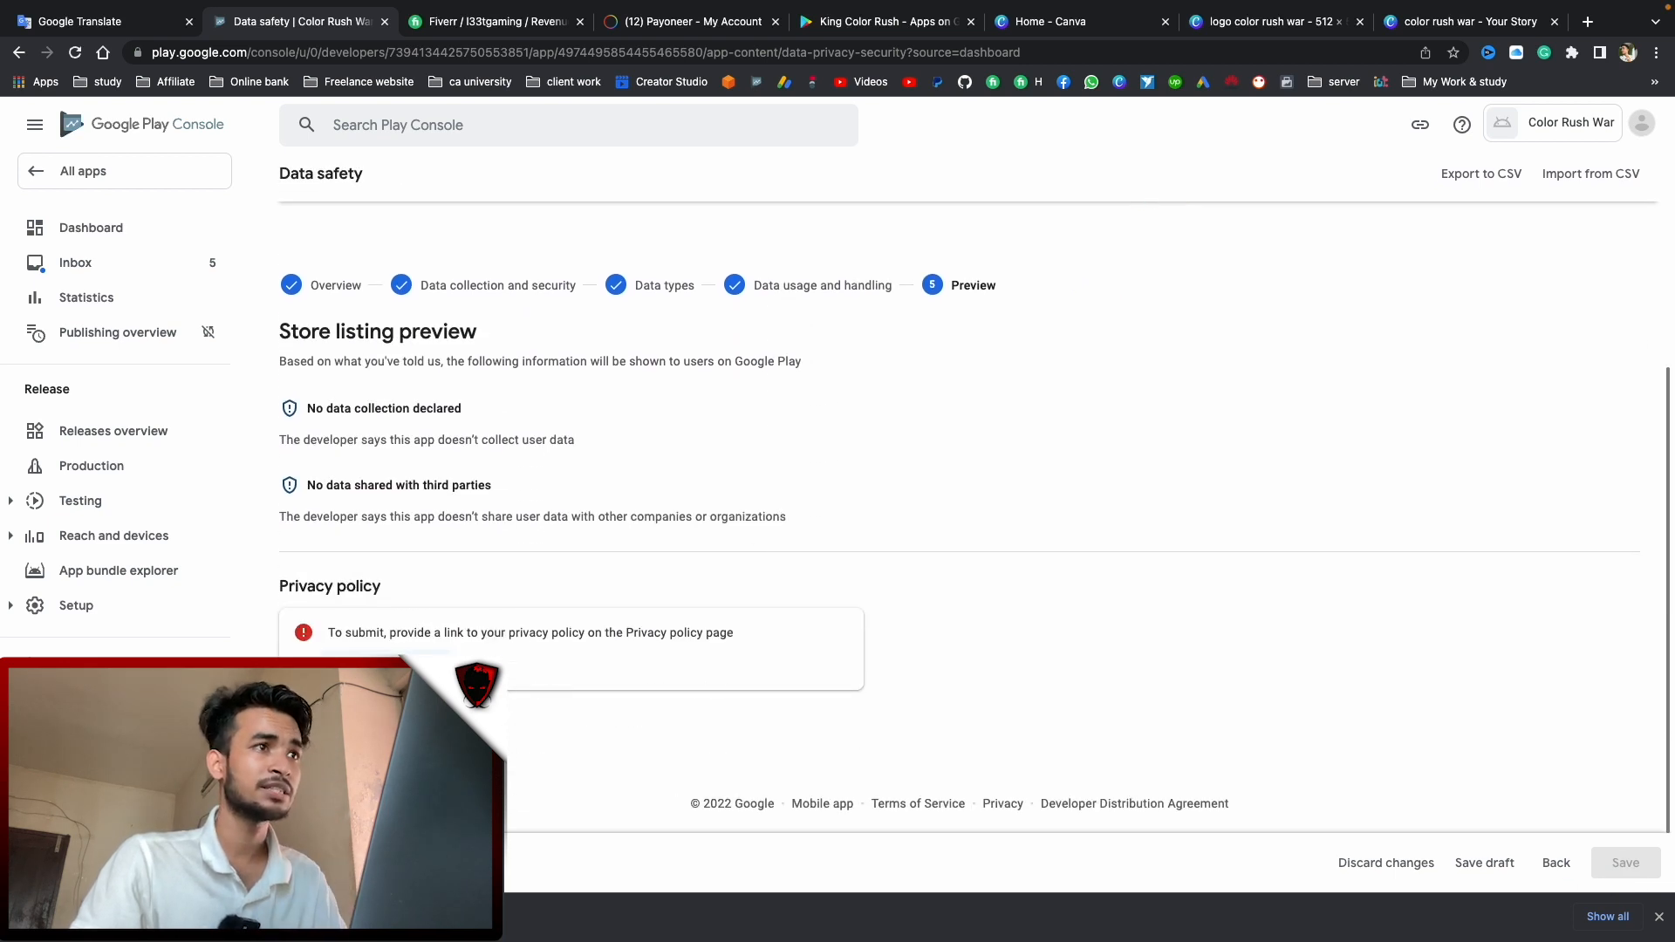
pyautogui.click(399, 668)
pyautogui.click(942, 534)
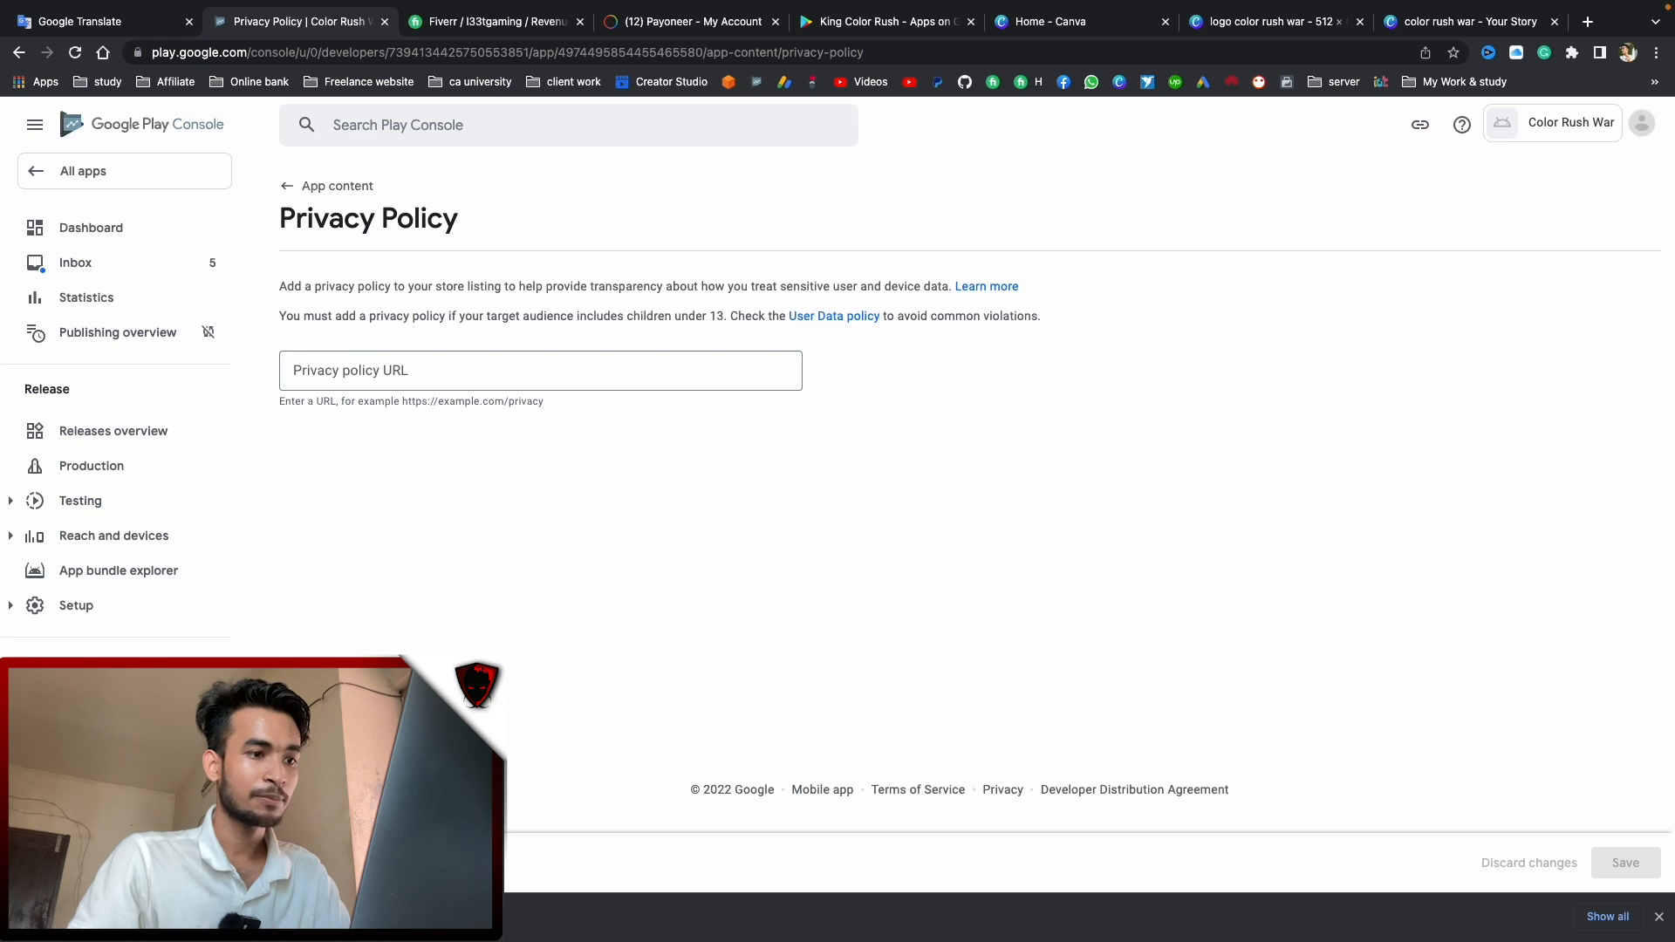
pyautogui.press('super+Tab')
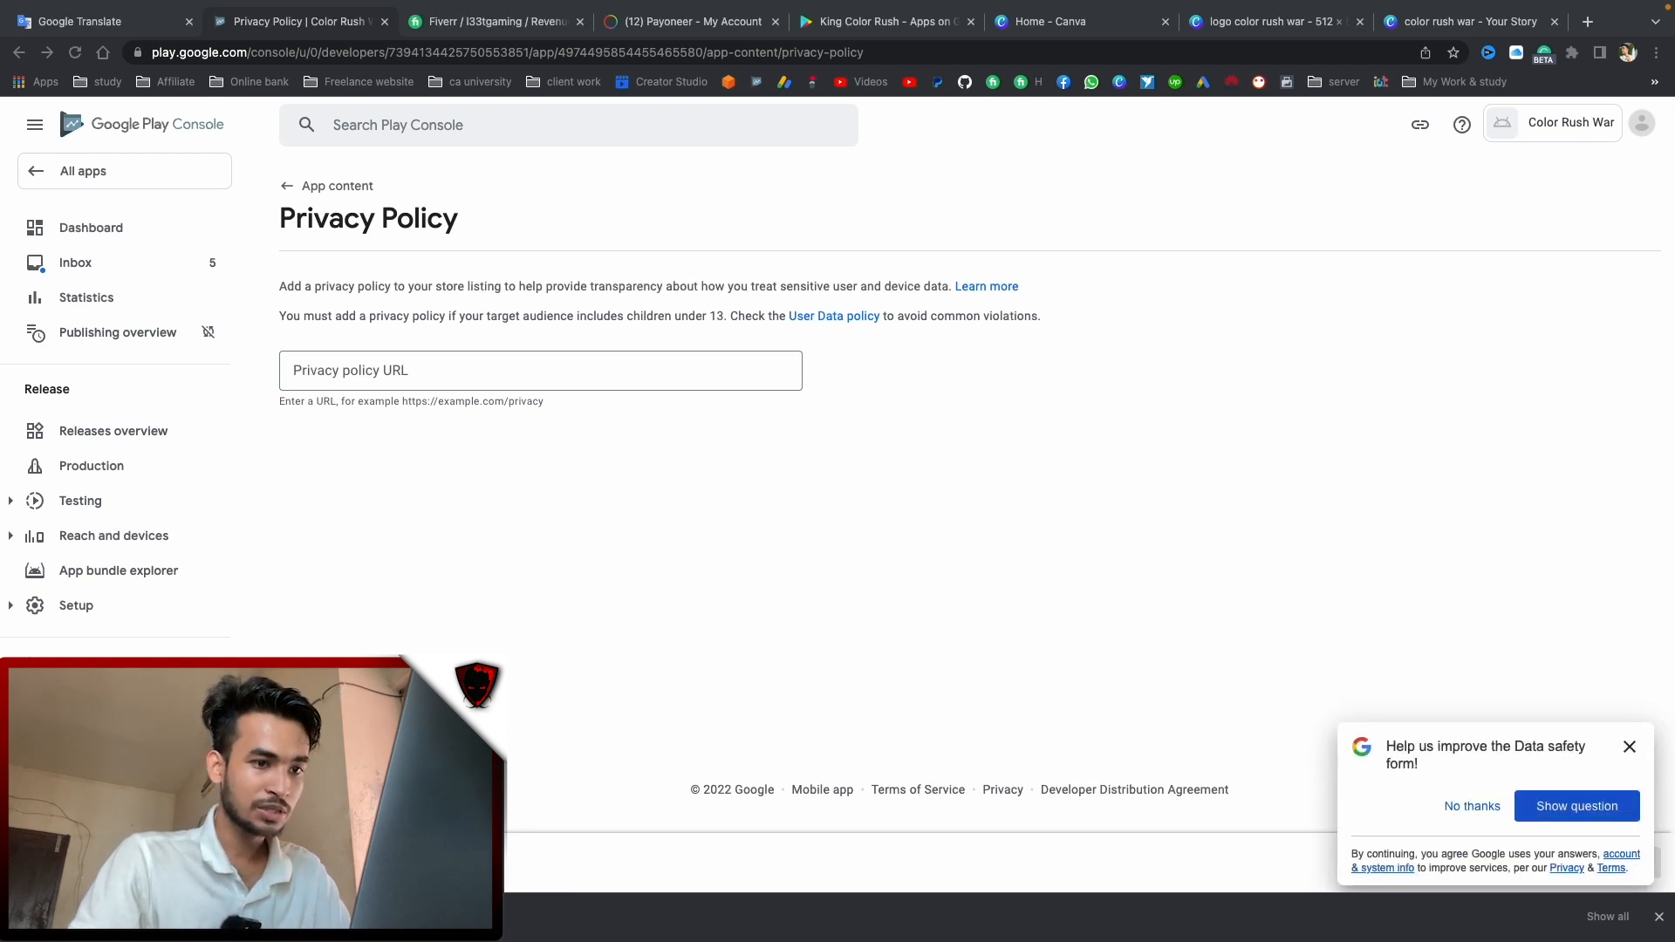
# Load the Privacy Policy Color rush War Google Doc from its copied link in a new tab and read through it
pyautogui.click(1586, 21)
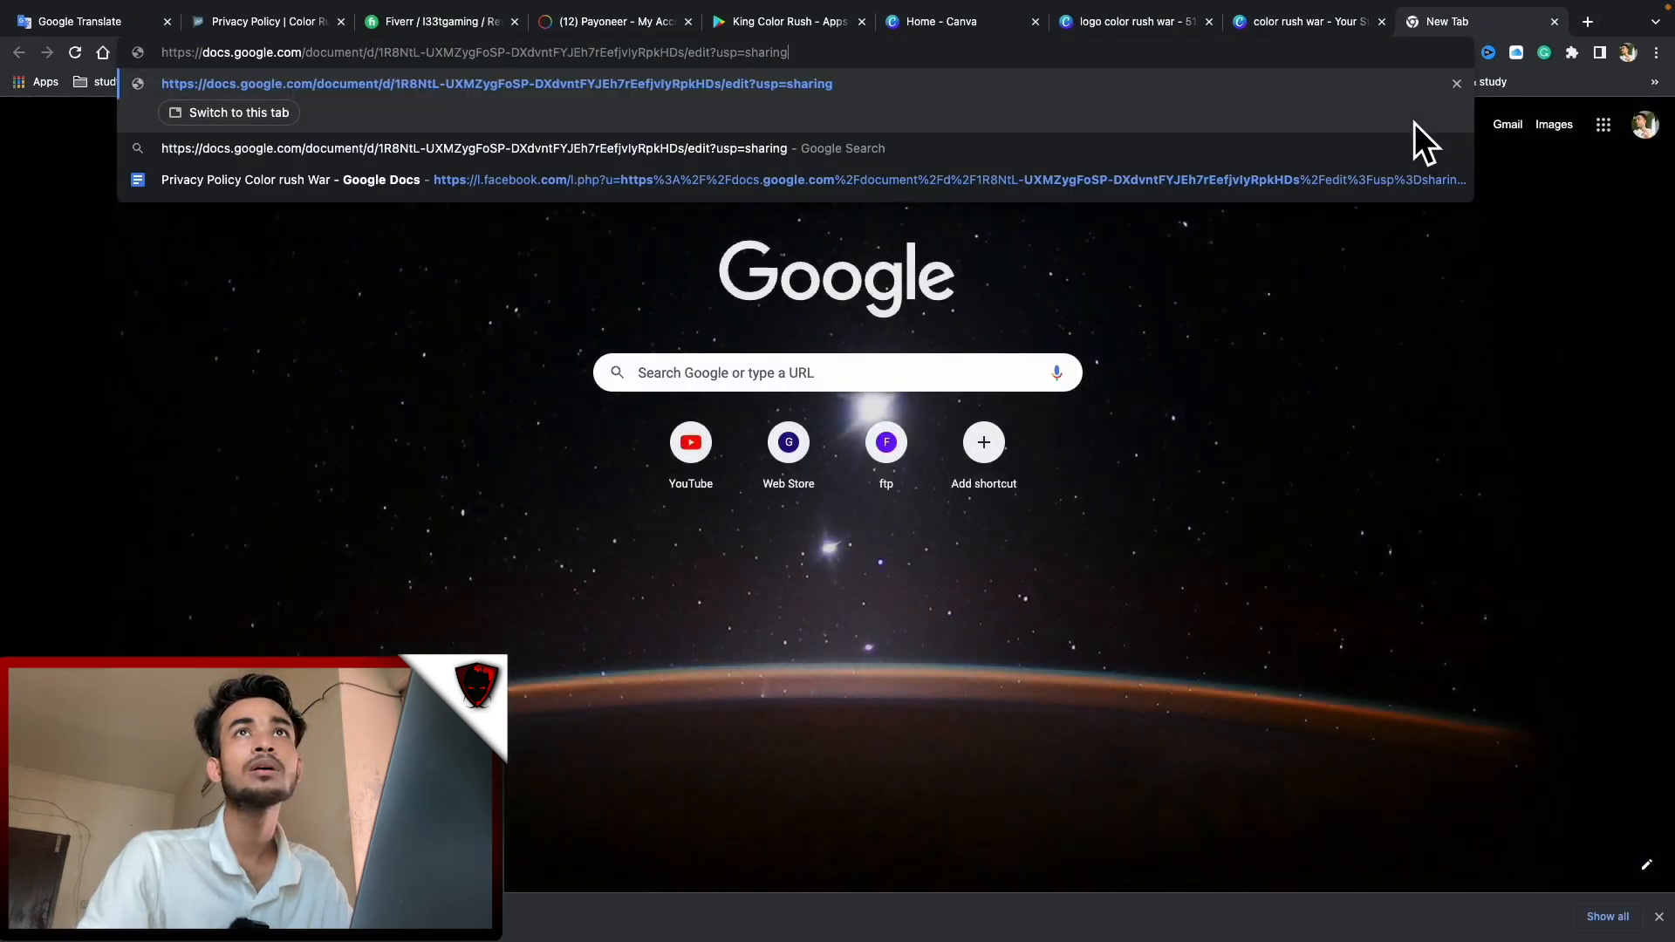
pyautogui.press('Return')
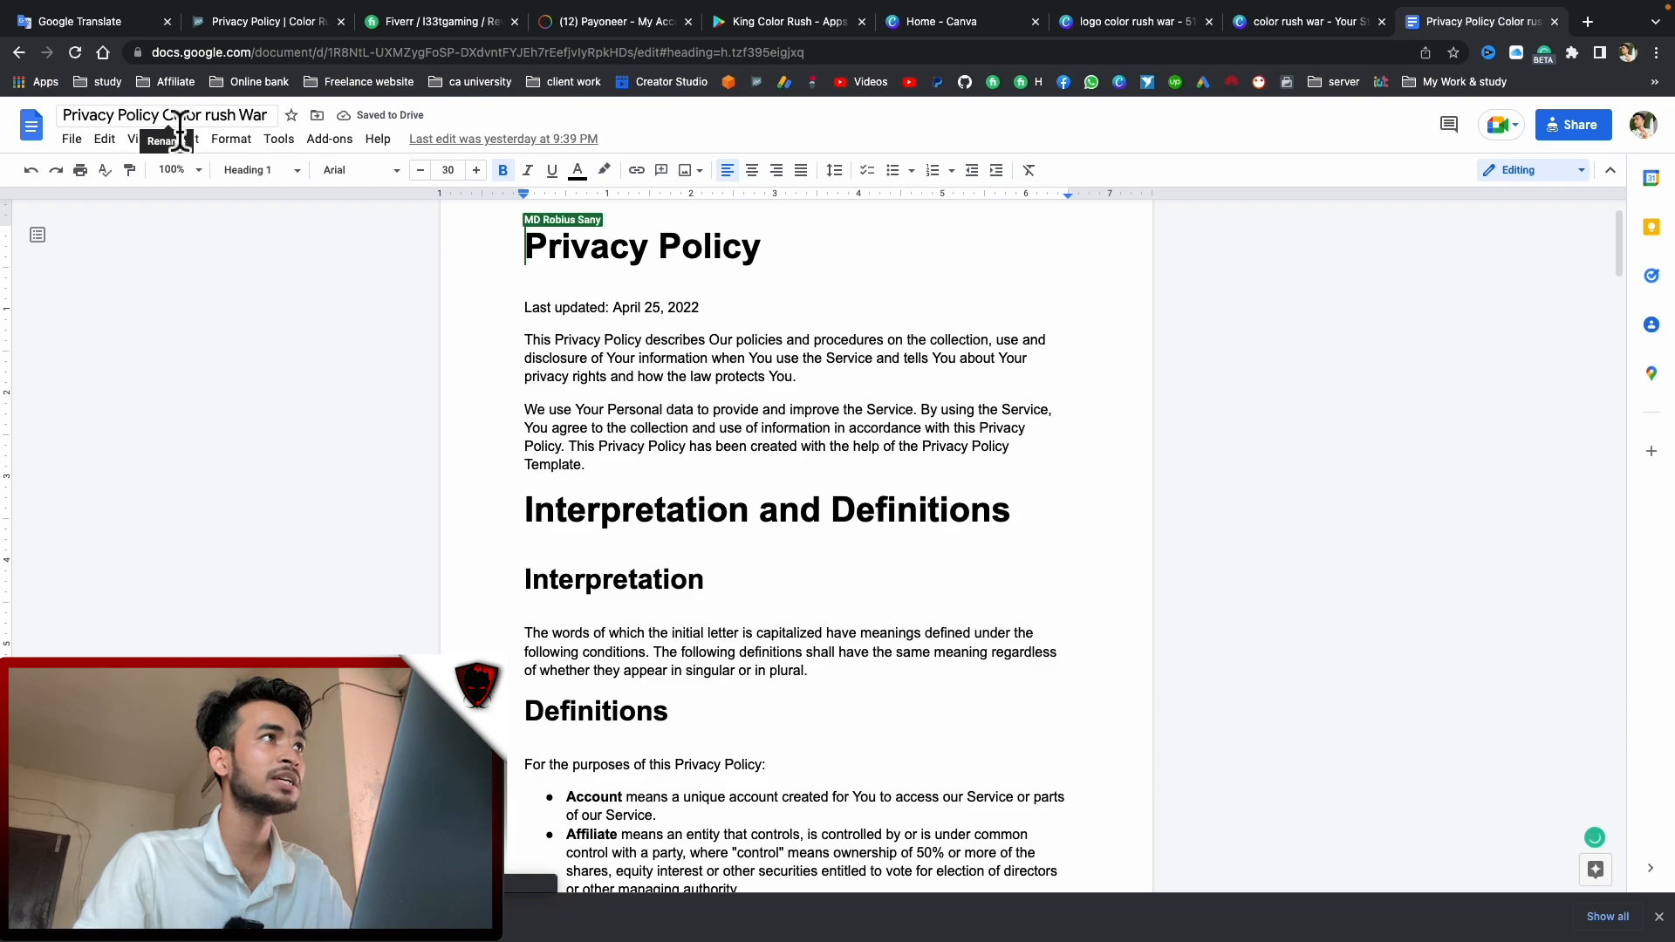
pyautogui.scroll(-15, 841, 430)
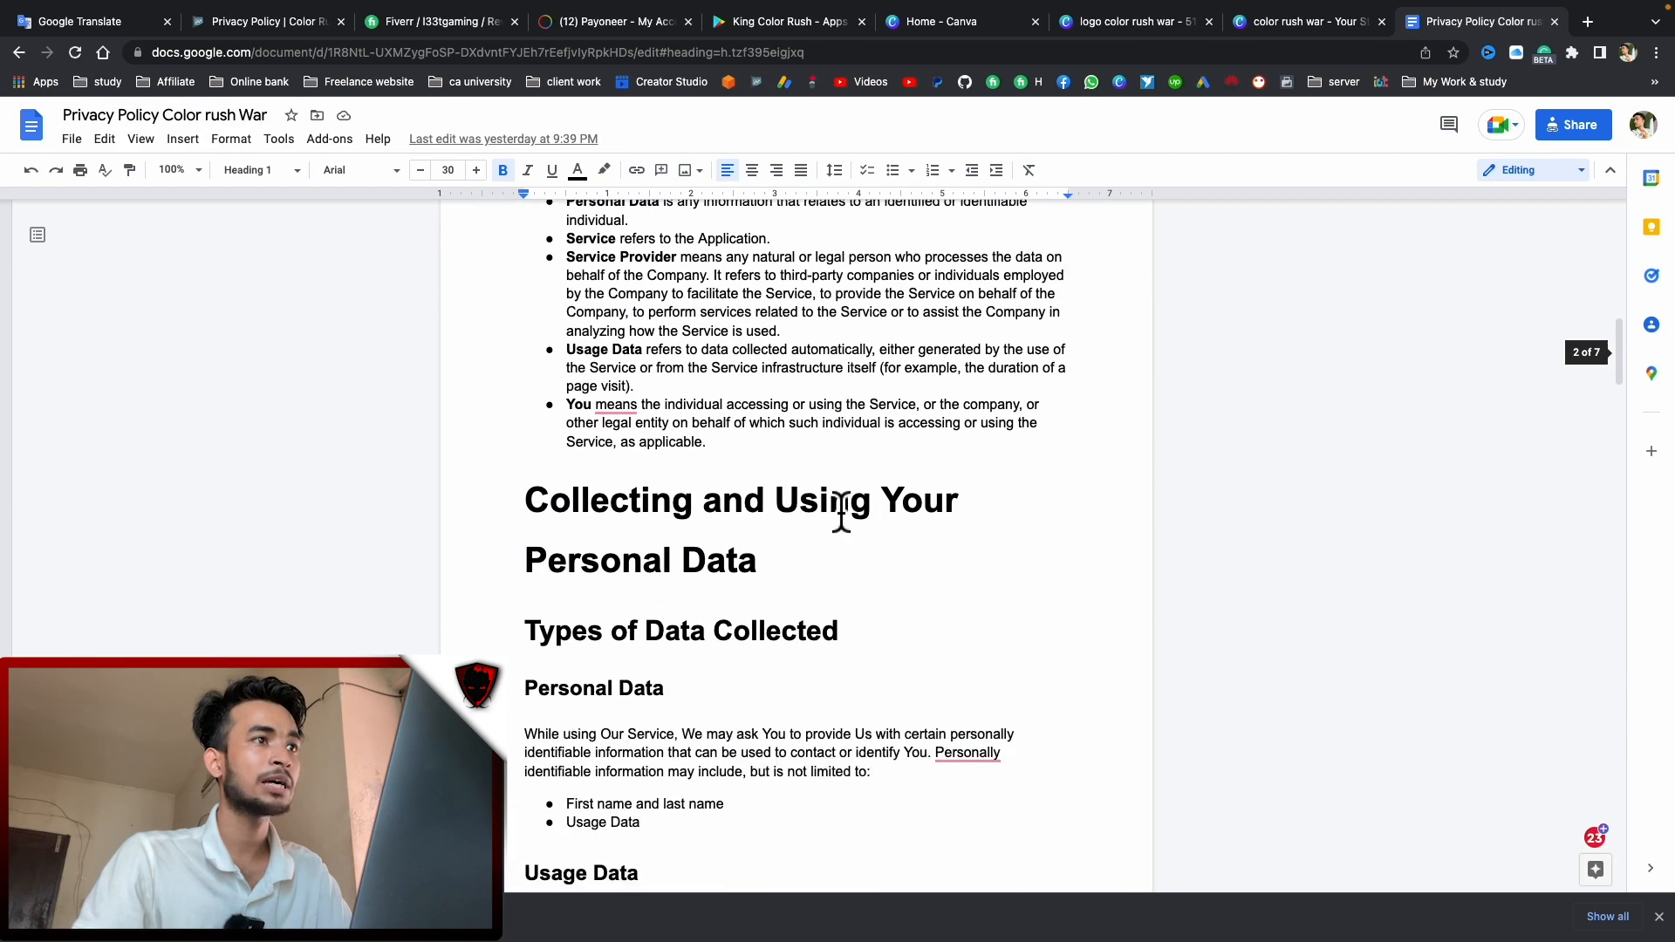
pyautogui.scroll(-14, 840, 519)
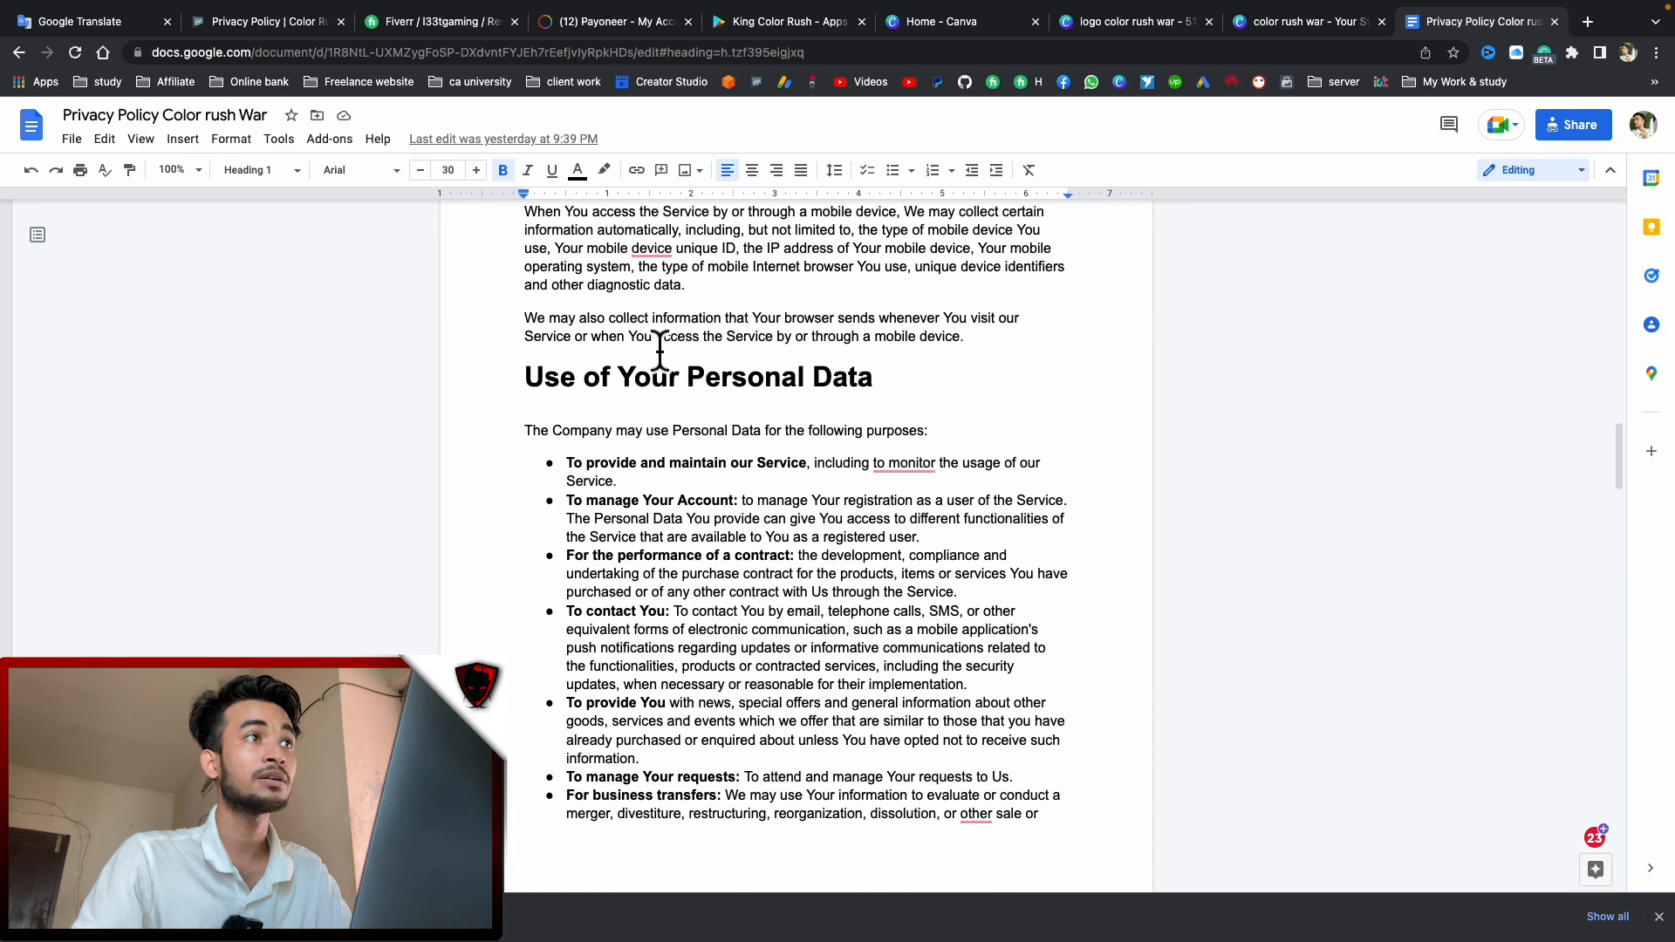
pyautogui.scroll(-14, 660, 352)
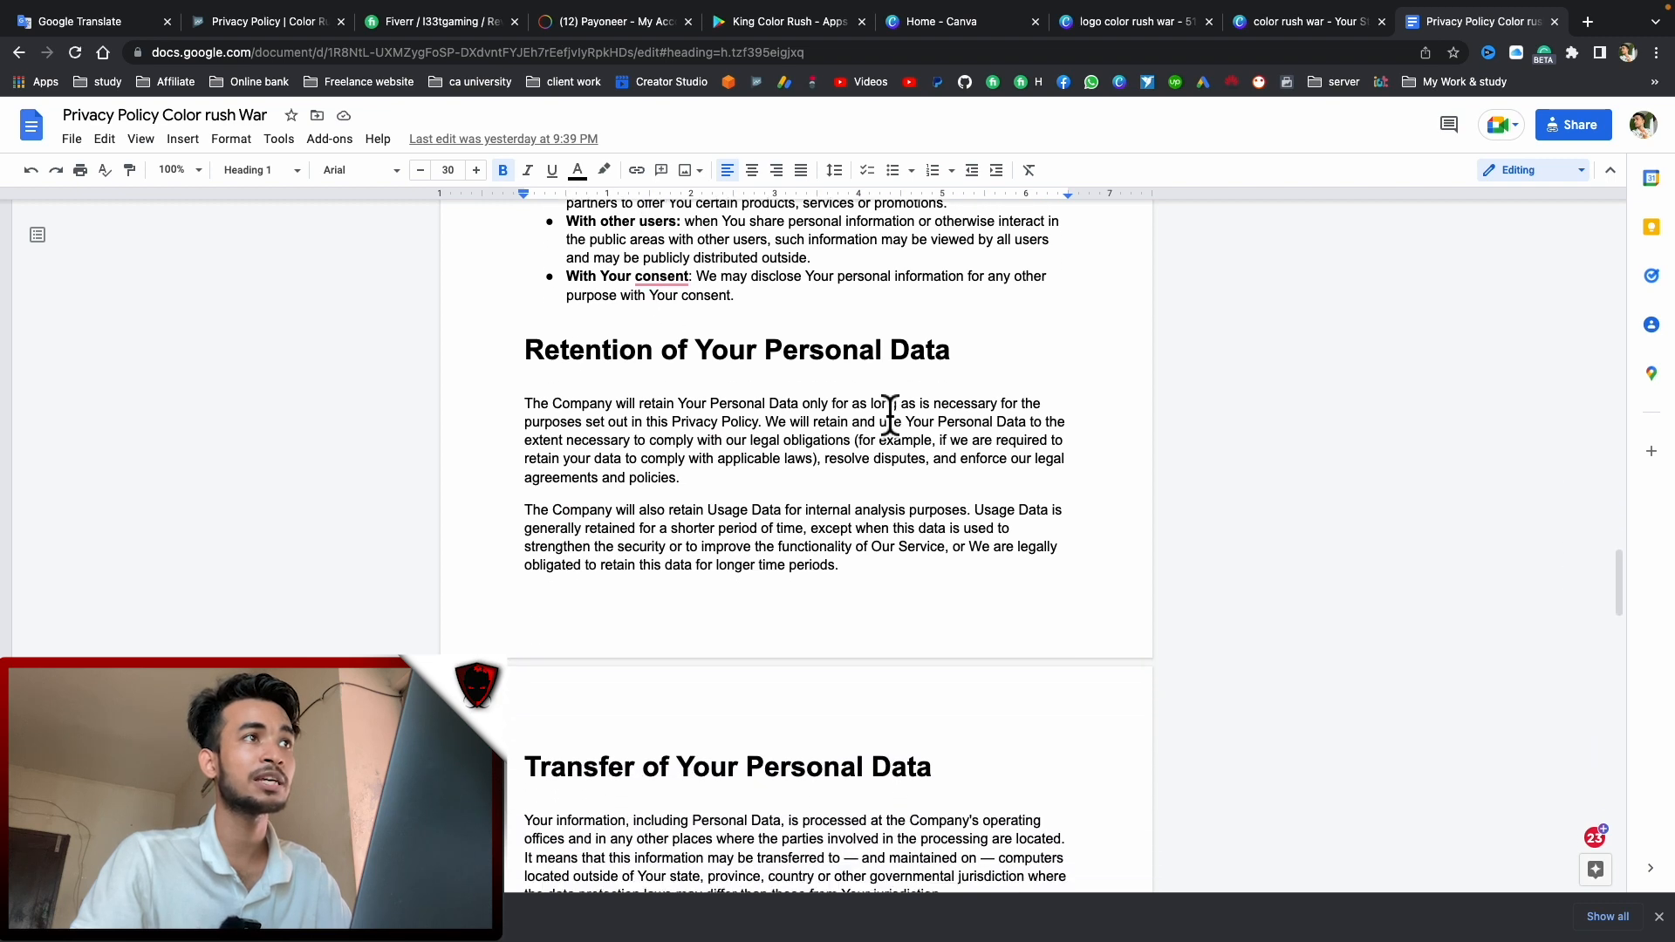
pyautogui.scroll(-5, 889, 411)
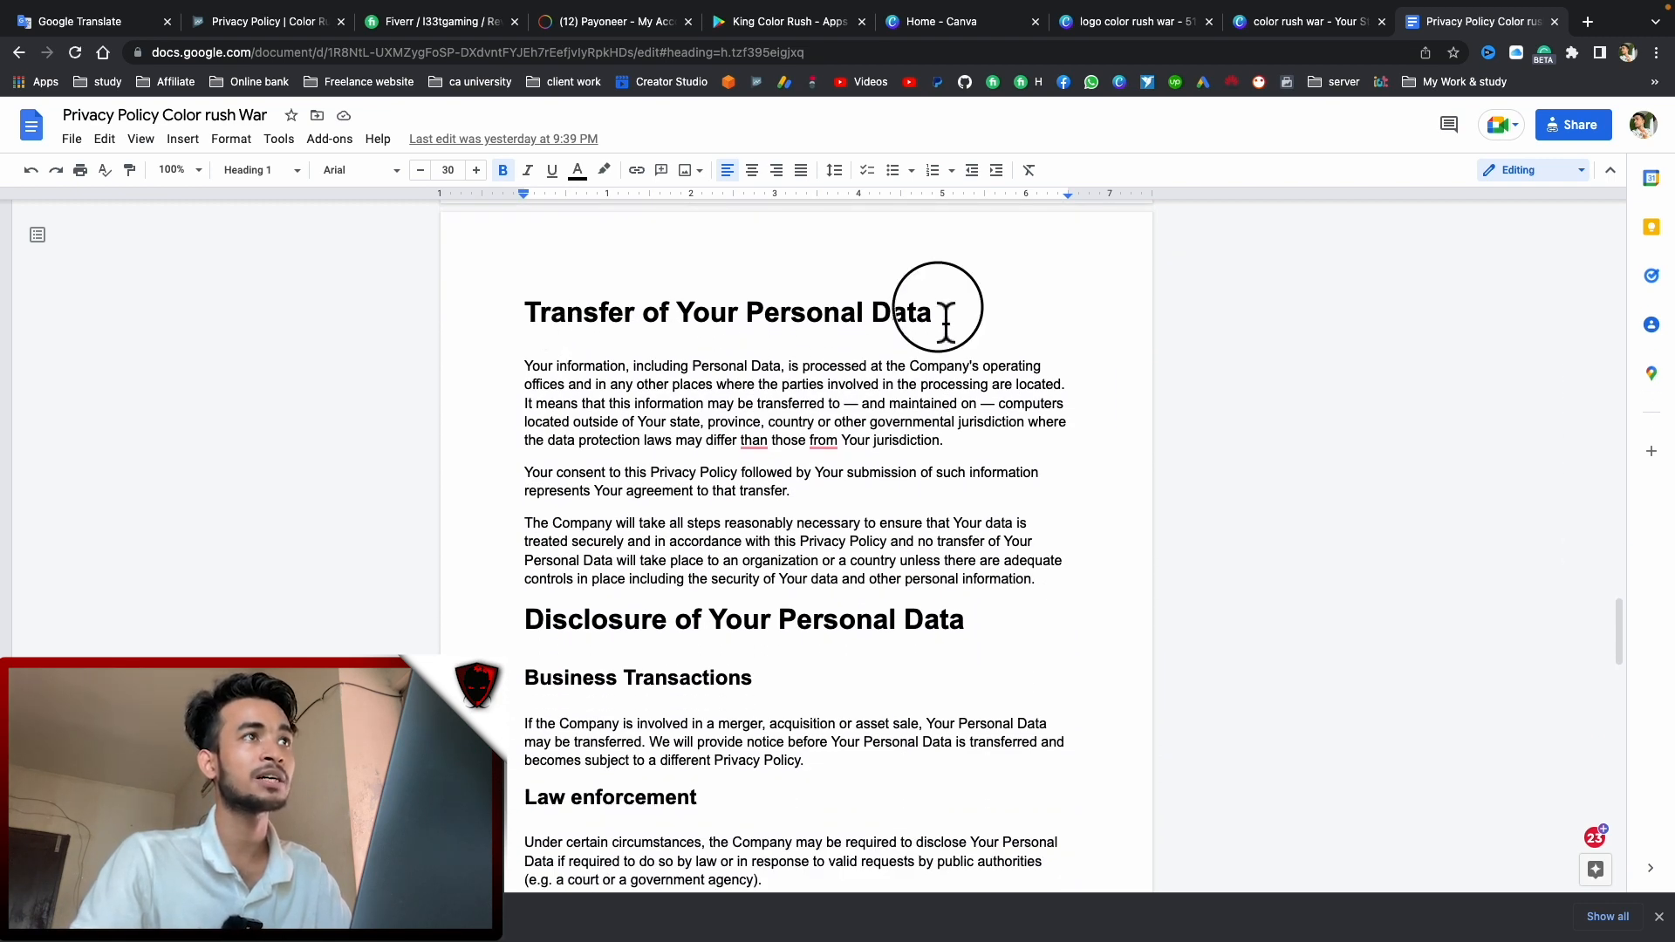
pyautogui.moveTo(945, 318); pyautogui.dragTo(516, 317)
pyautogui.scroll(-1, 775, 419)
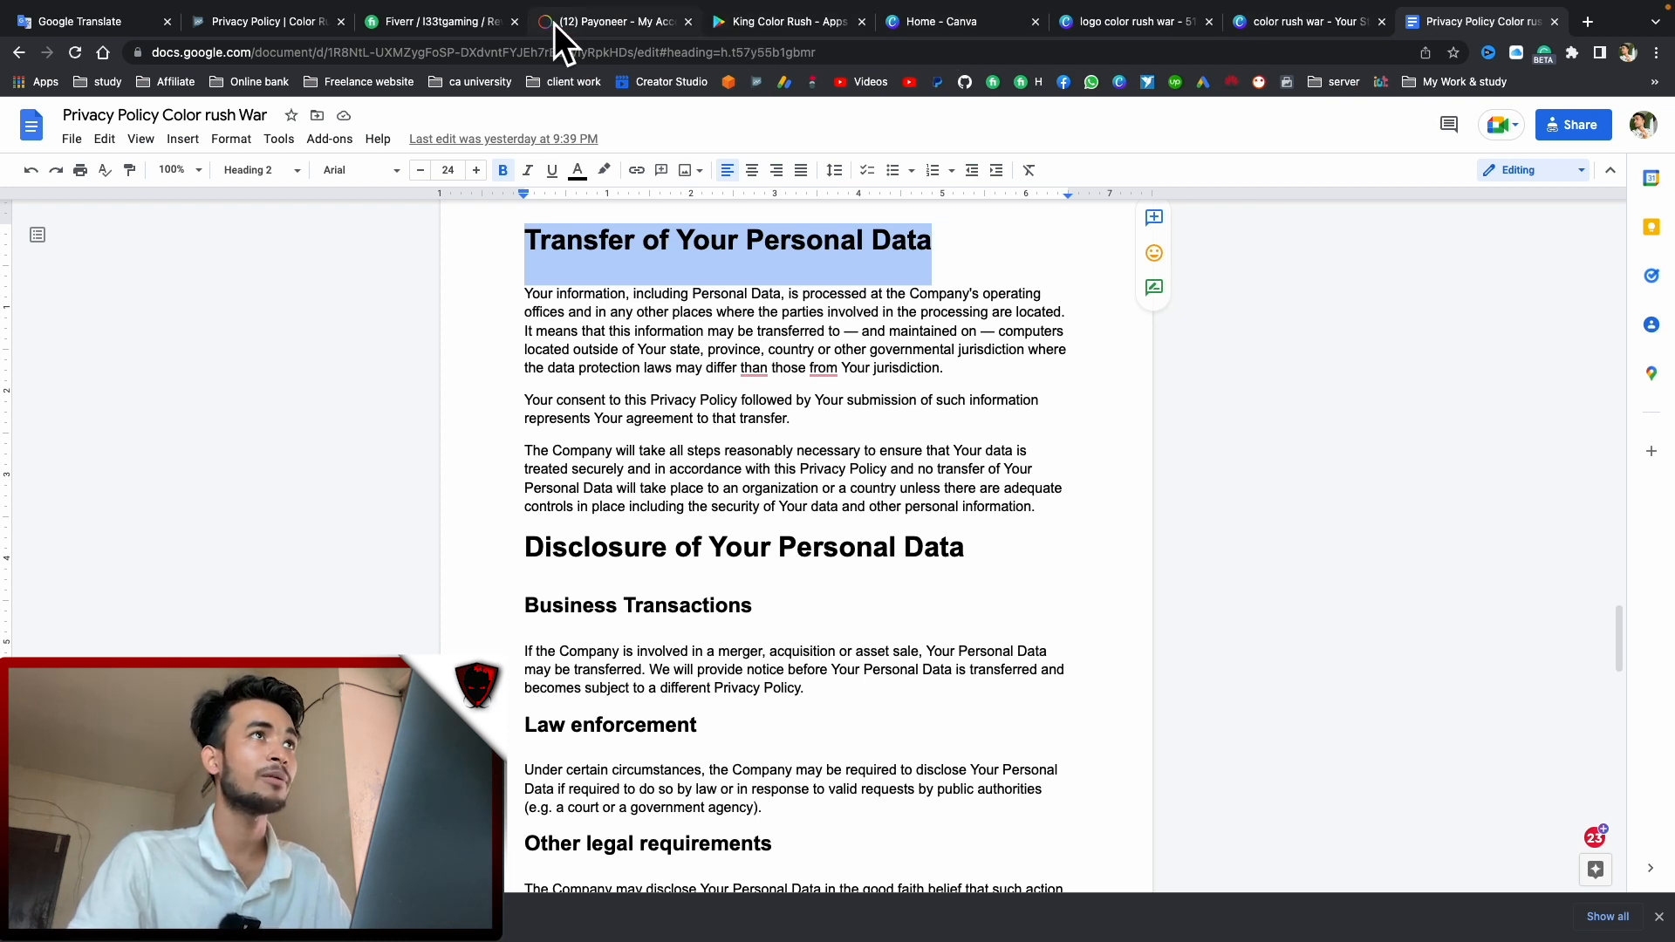
# Paste the document link into Play Console's Privacy policy URL field
pyautogui.click(300, 21)
pyautogui.click(520, 377)
pyautogui.hotkey('ctrl', 'v')
pyautogui.click(970, 406)
# Dismiss the survey popup, save the privacy policy link, and review the App content summary
pyautogui.click(1629, 747)
pyautogui.click(1625, 863)
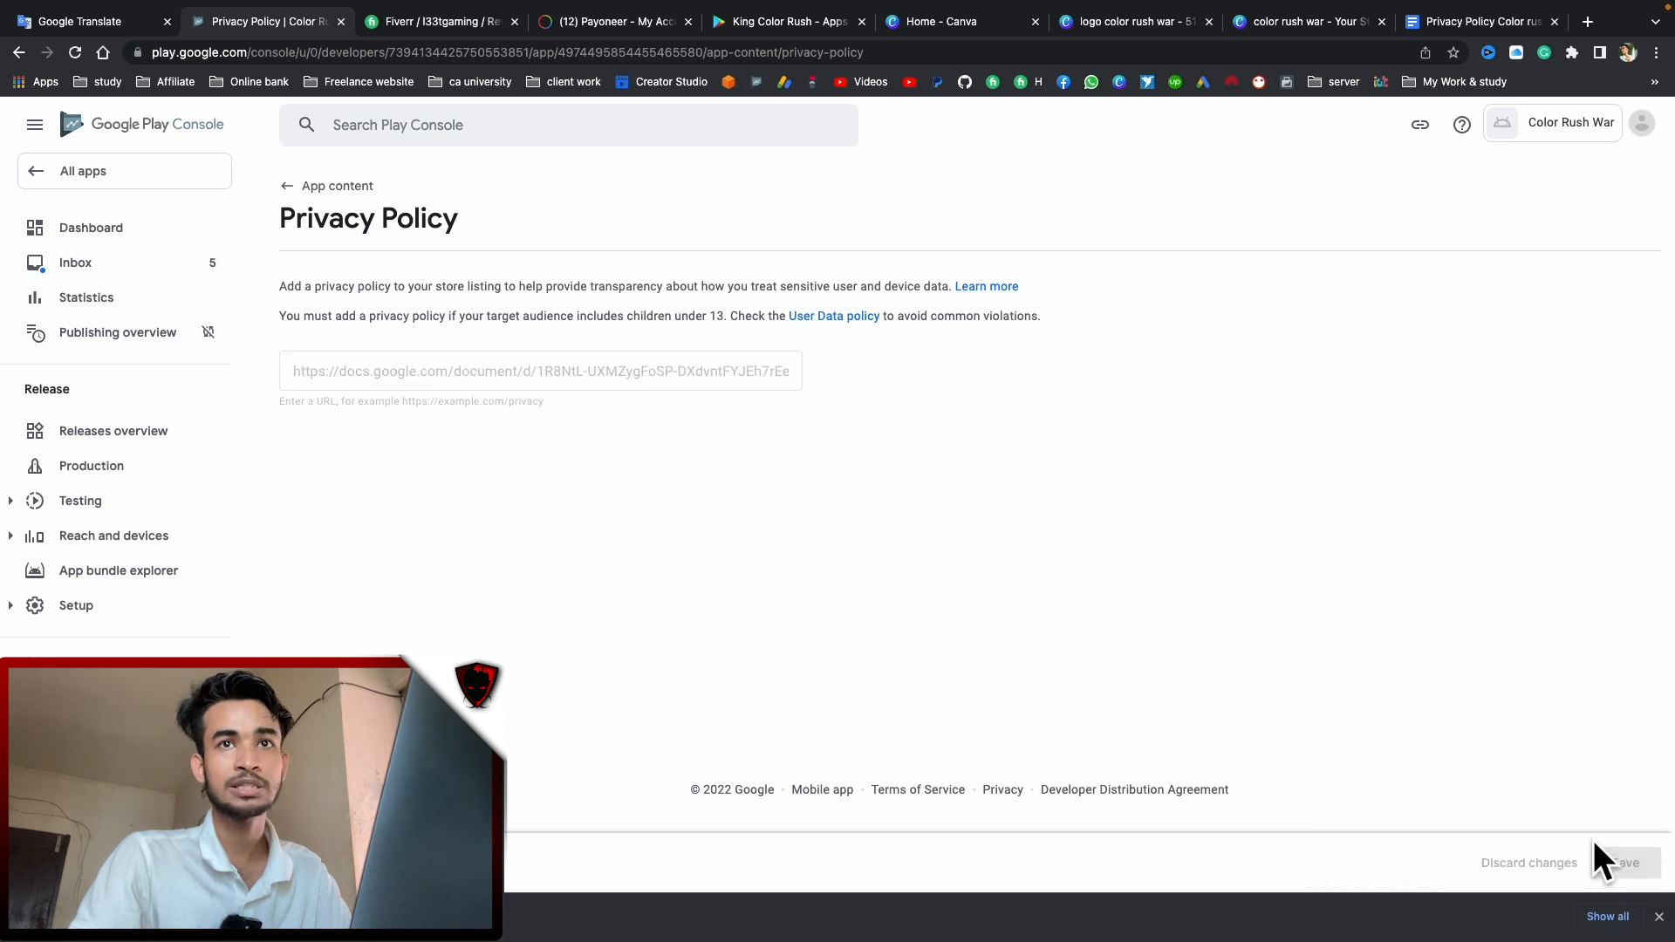
pyautogui.click(324, 187)
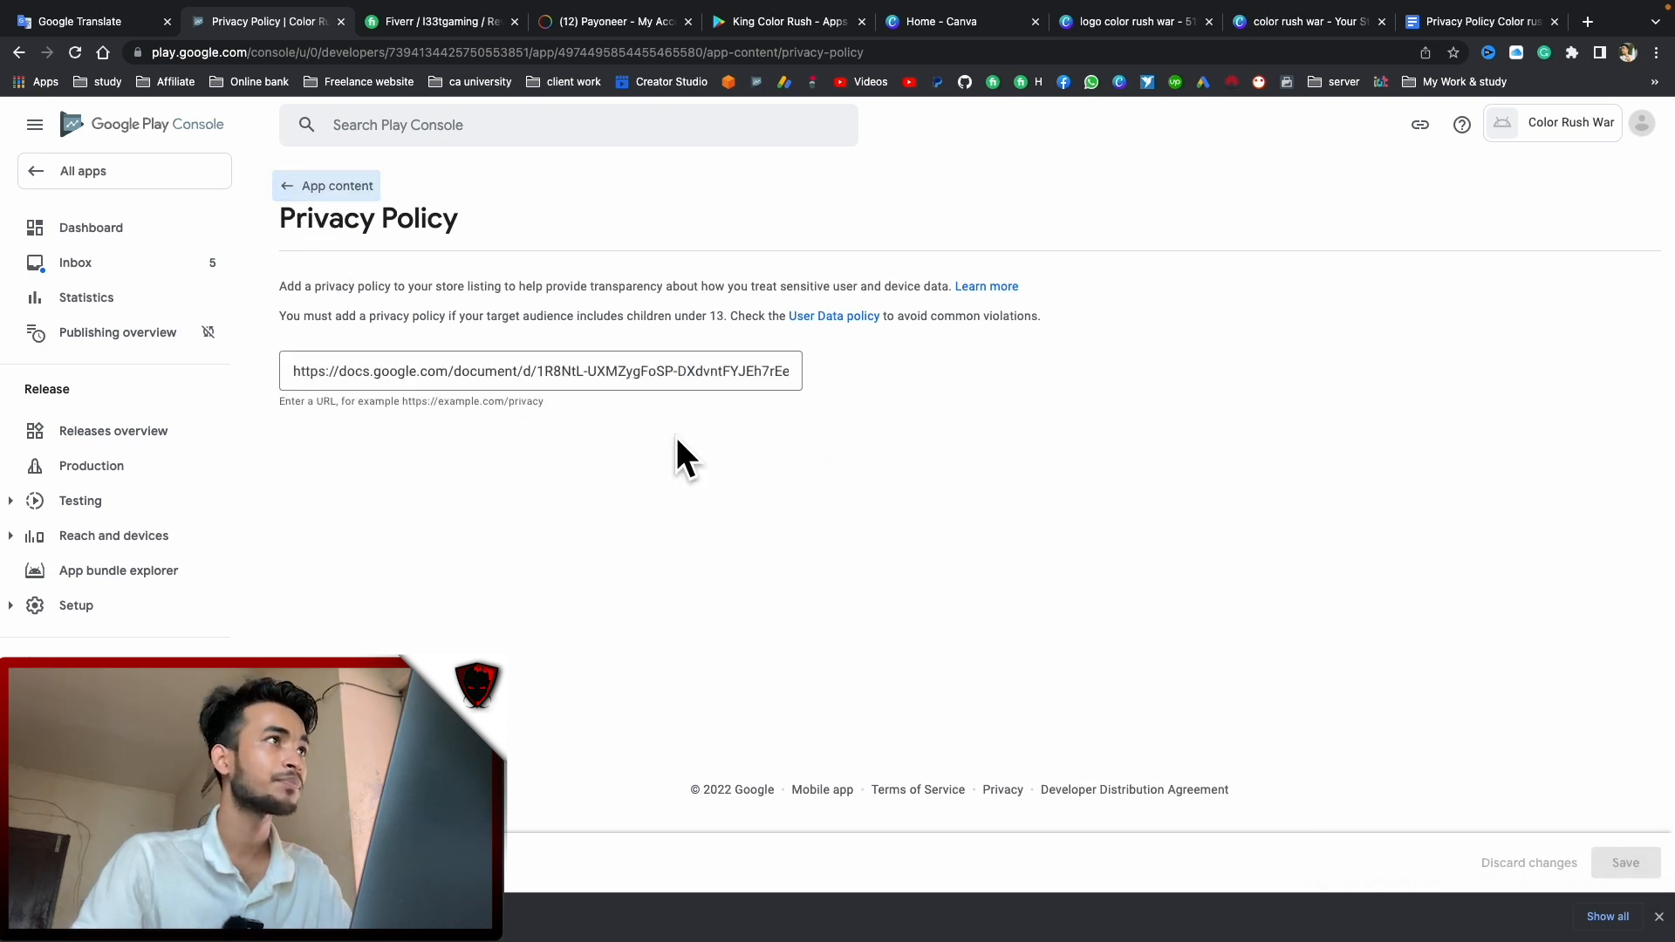
pyautogui.scroll(-2, 823, 515)
pyautogui.scroll(2, 523, 393)
pyautogui.scroll(-2, 520, 375)
pyautogui.scroll(-1, 629, 363)
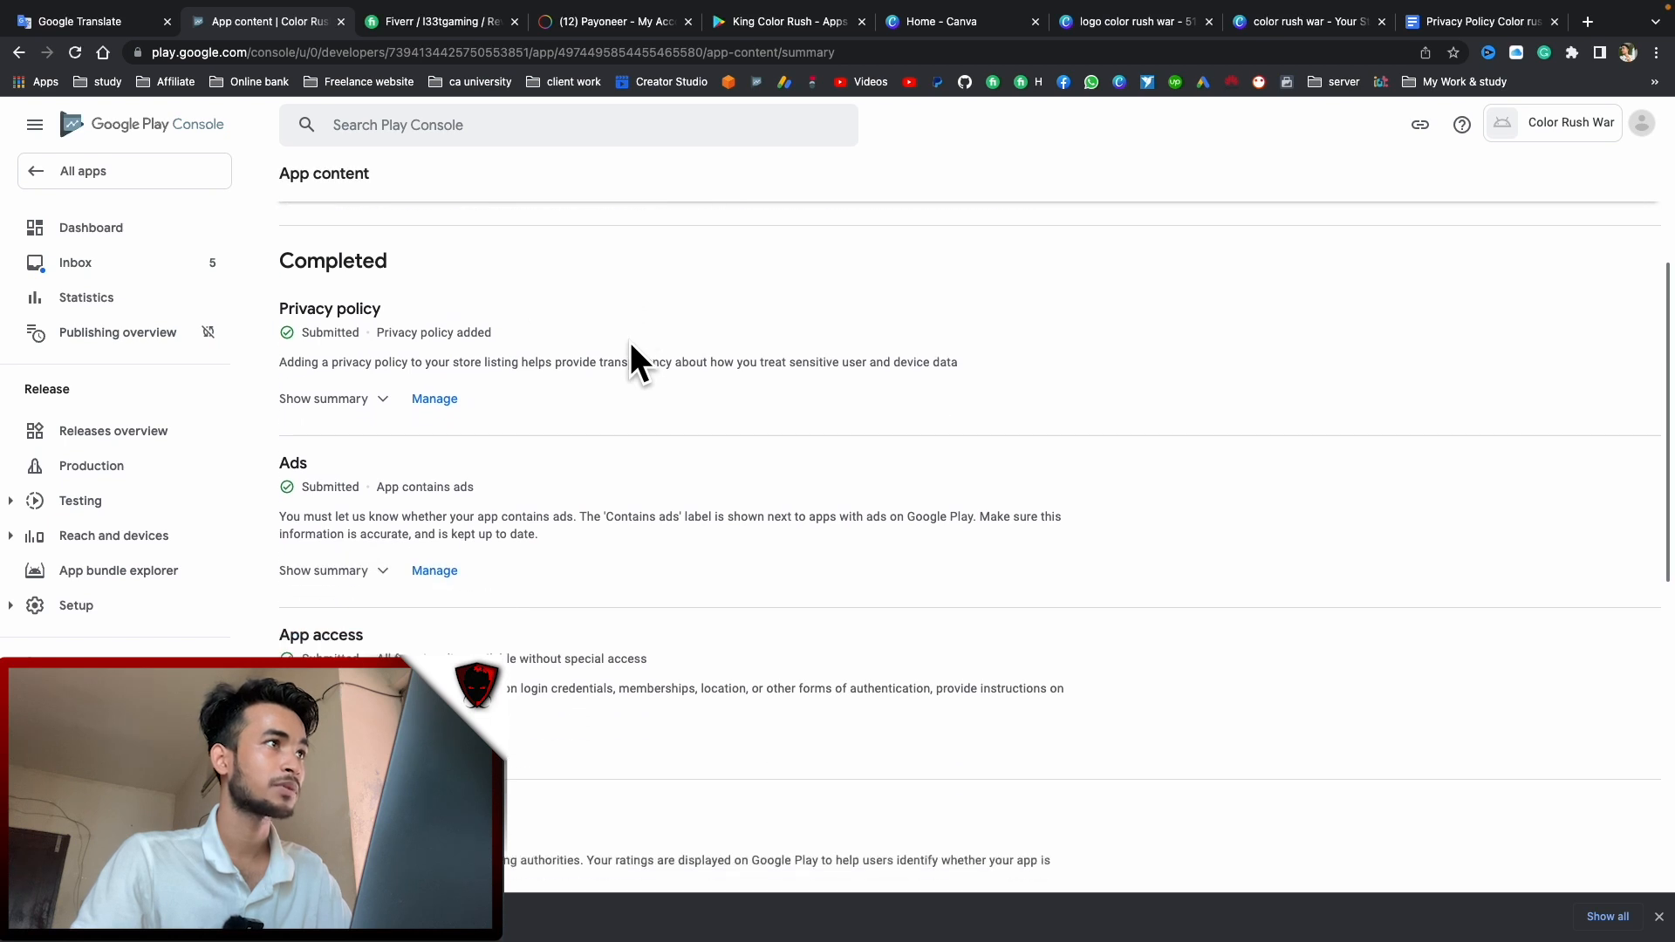
# From the dashboard setup checklist, reopen Data safety and continue to the data collection questions
pyautogui.click(105, 244)
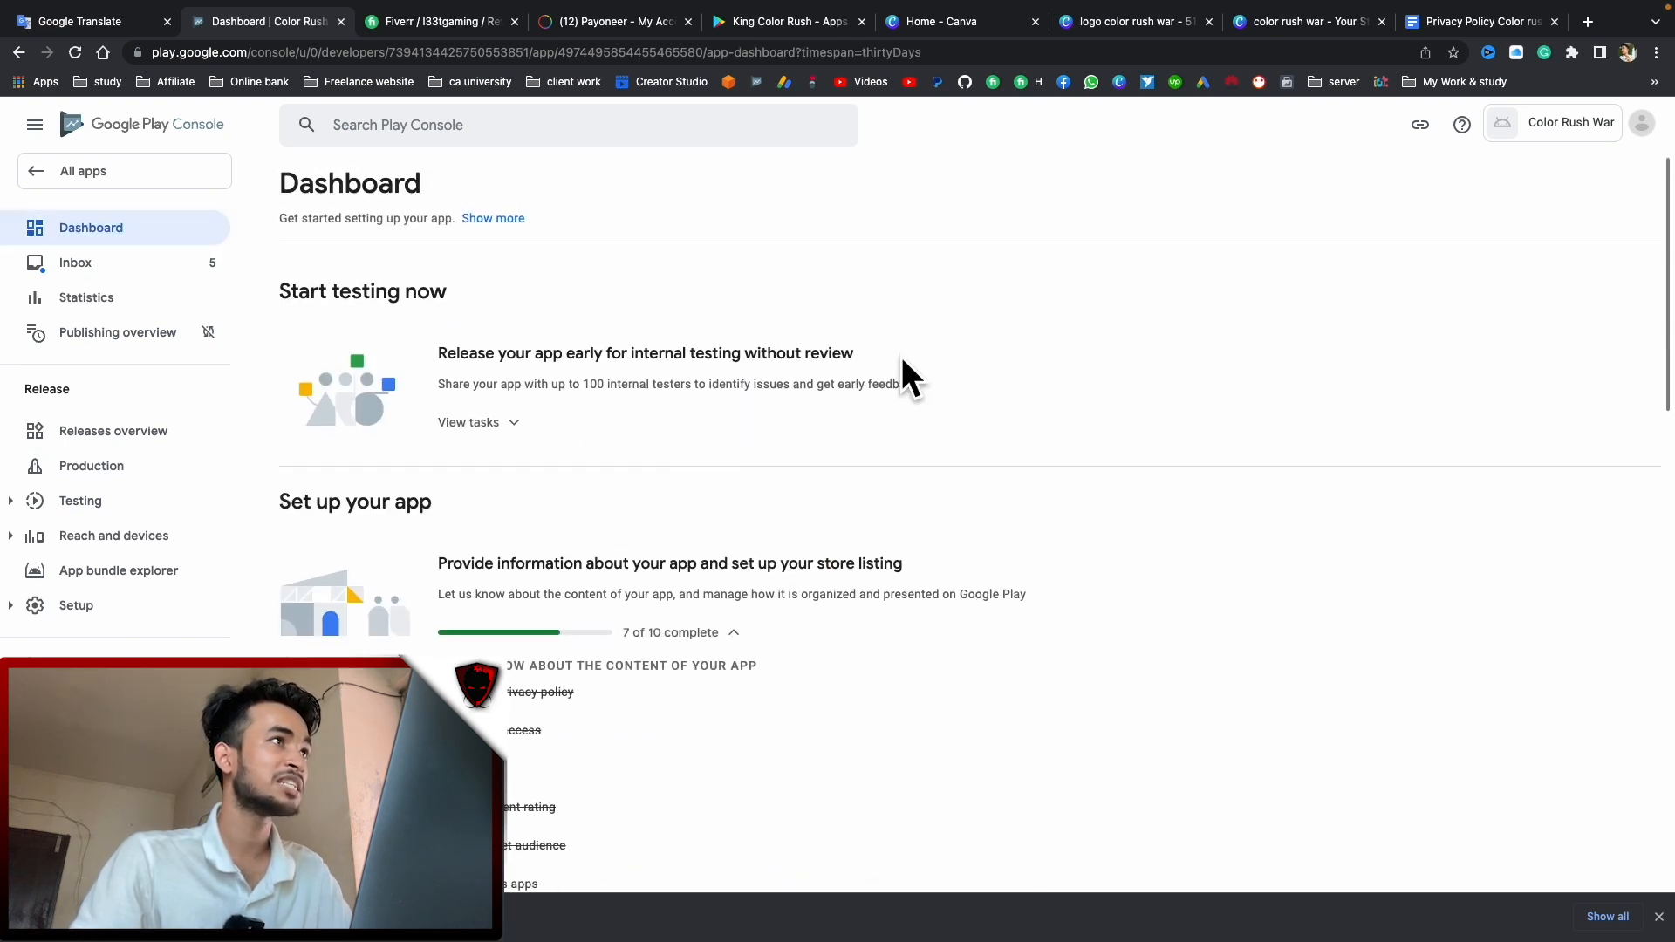
pyautogui.scroll(-1, 892, 577)
pyautogui.scroll(-3, 892, 577)
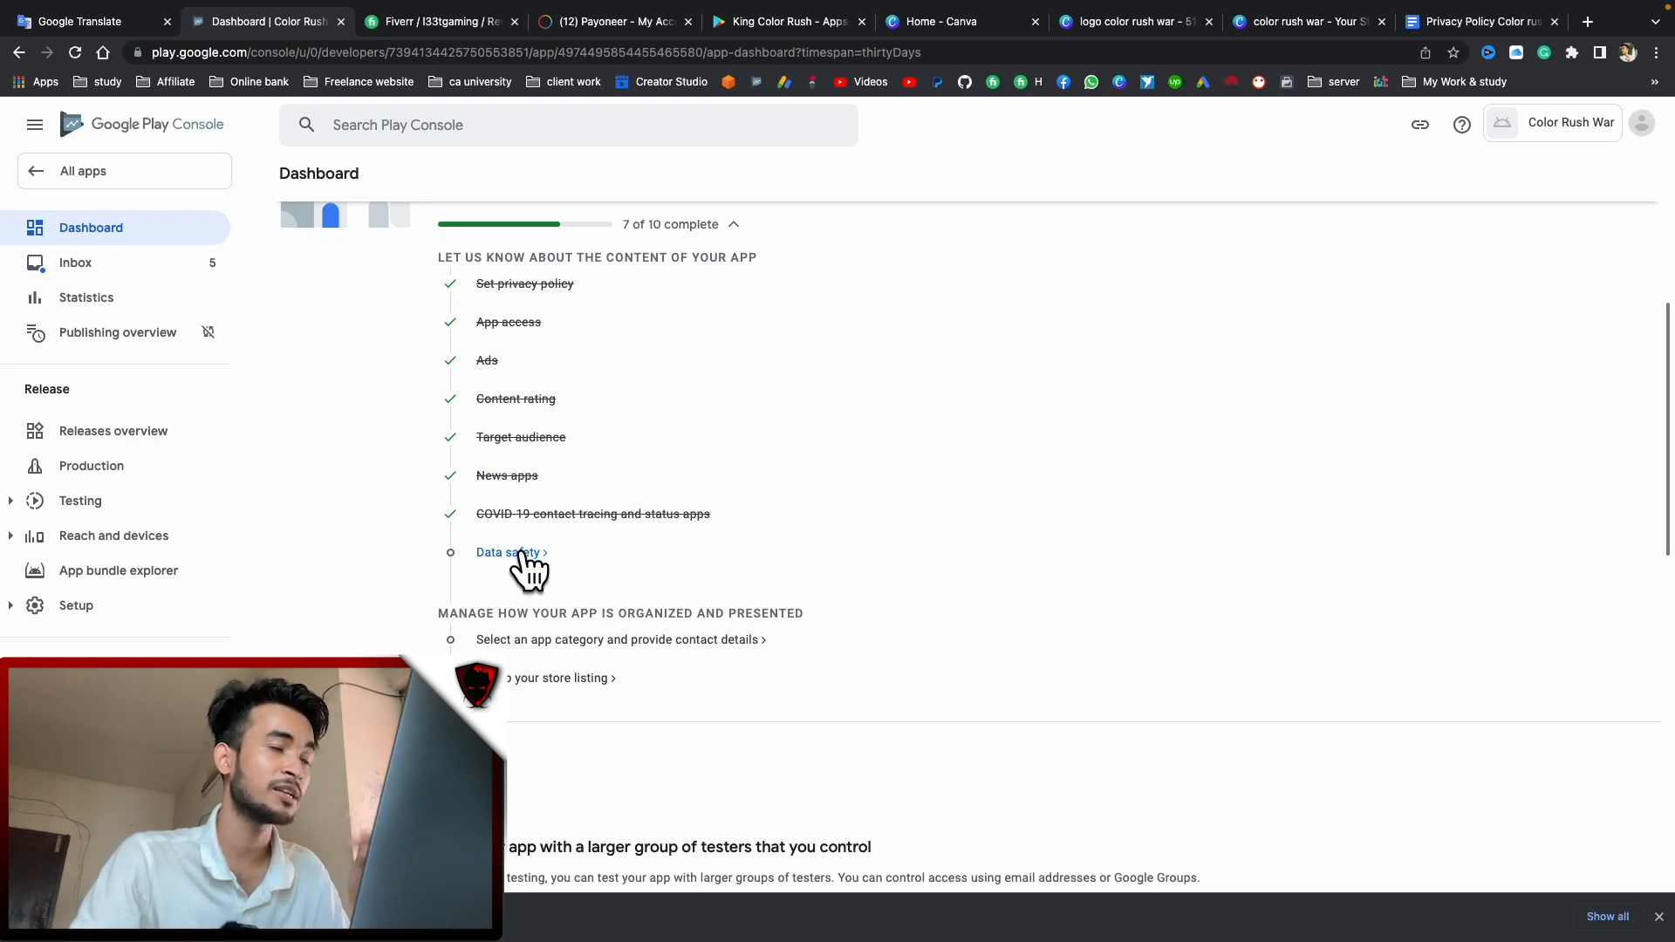
pyautogui.click(522, 554)
pyautogui.scroll(-3, 695, 561)
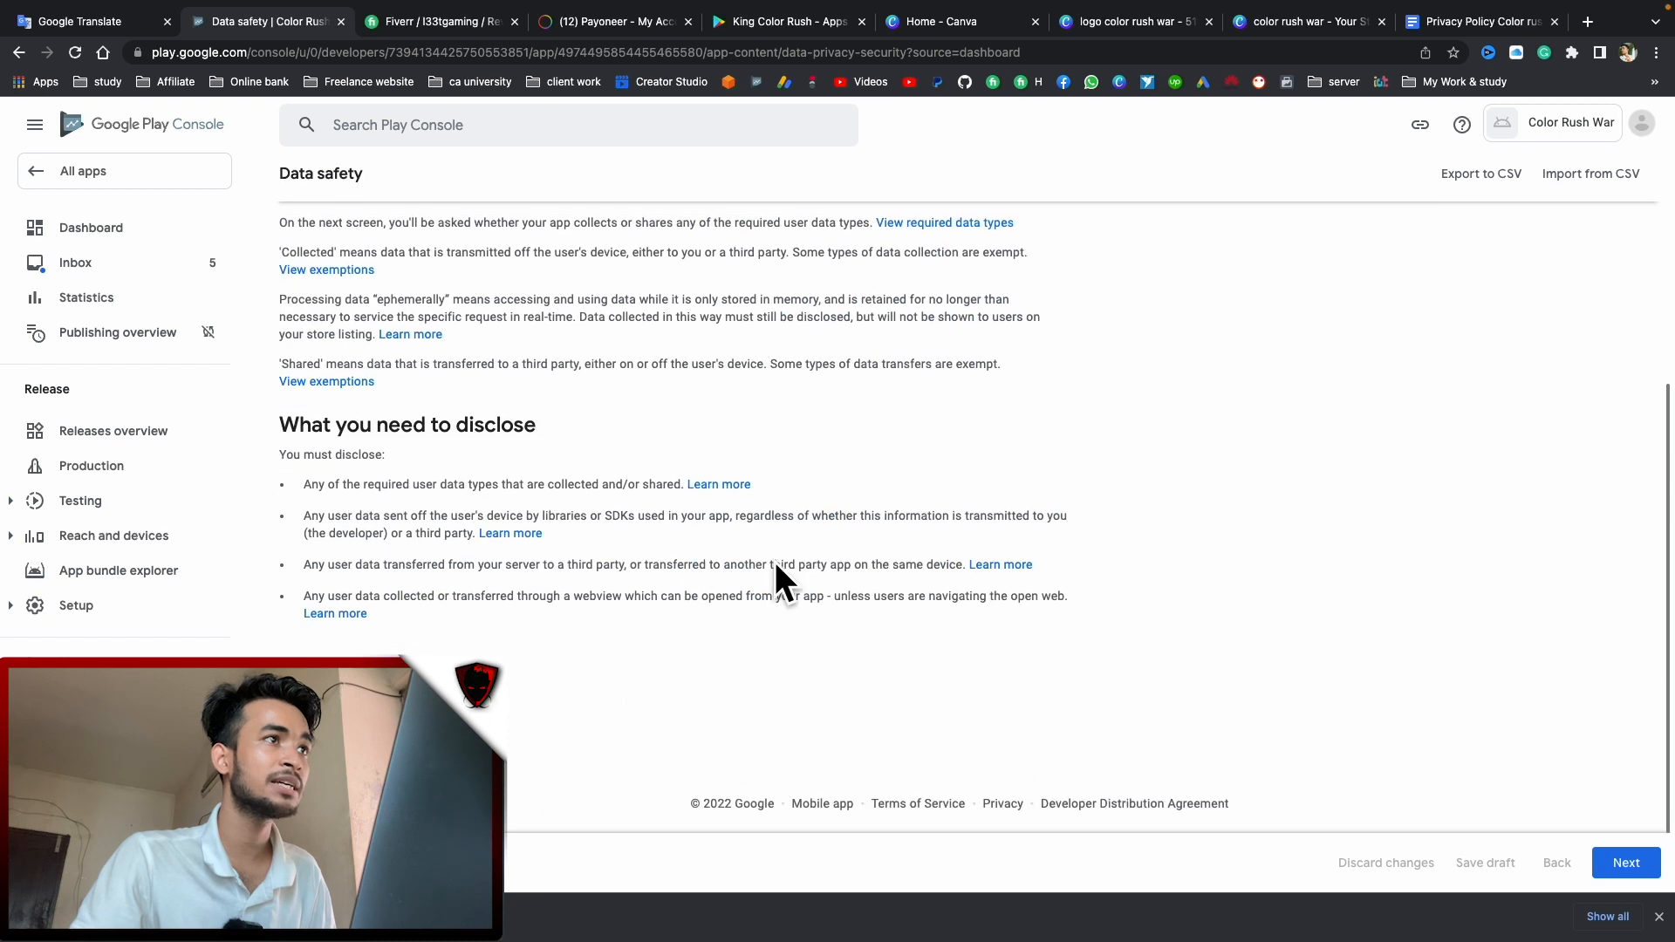
pyautogui.click(1625, 868)
# Answer No to data collection, save the Data safety form from Preview, and go back to the dashboard
pyautogui.click(288, 513)
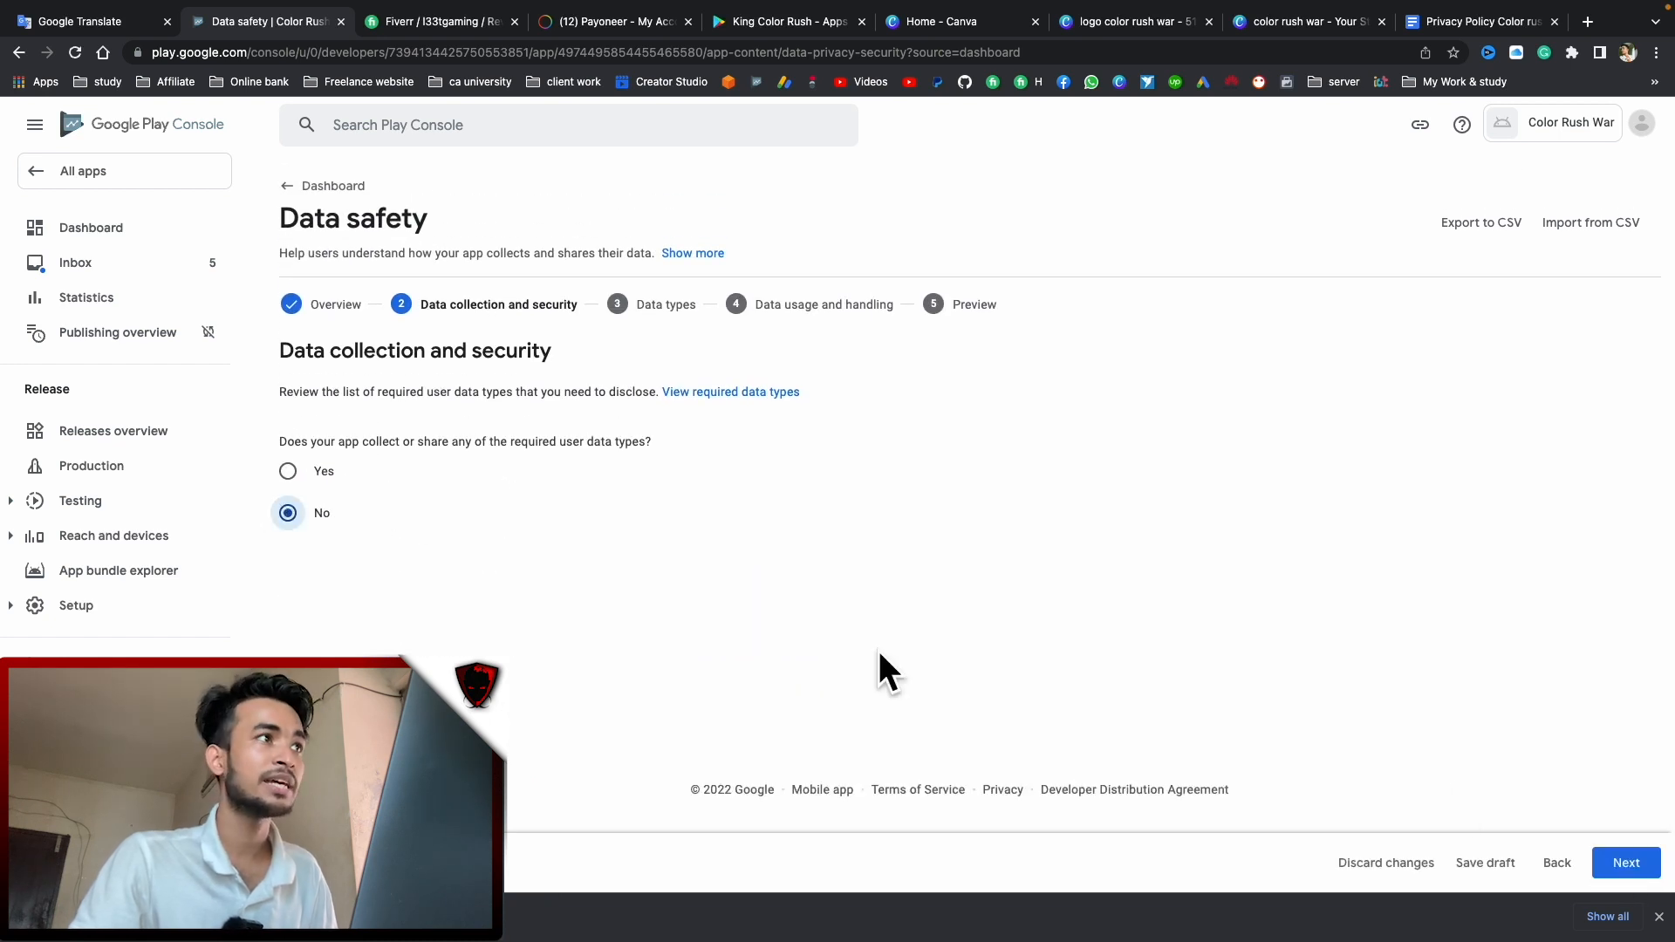
pyautogui.click(1625, 863)
pyautogui.click(1628, 865)
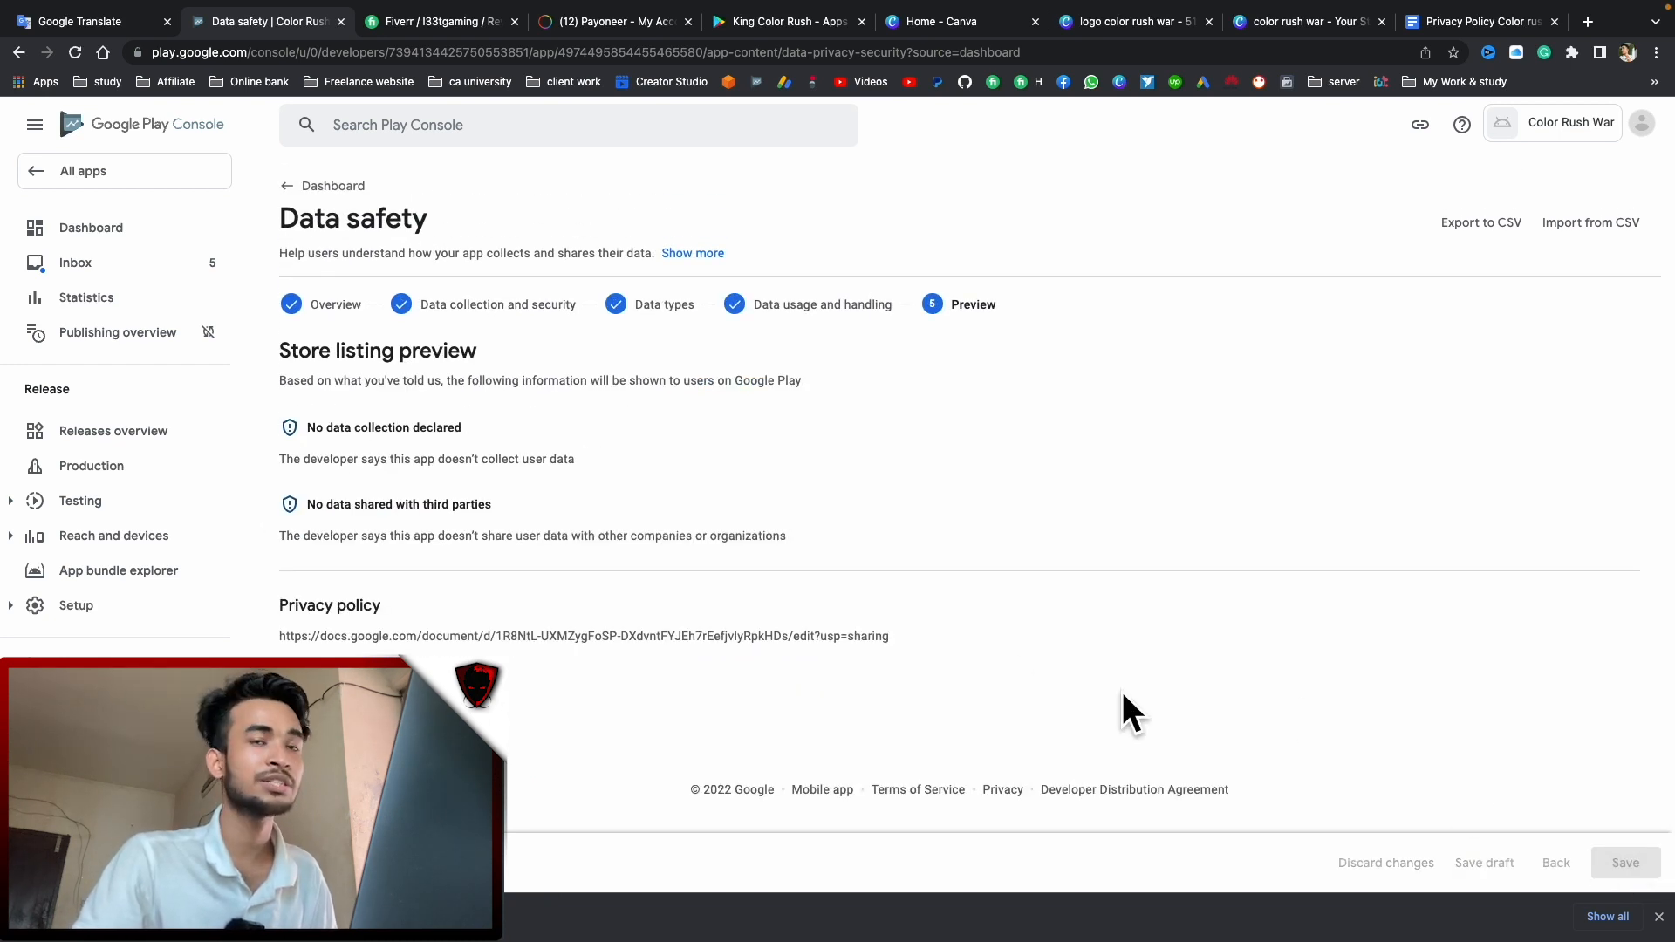
pyautogui.click(321, 187)
pyautogui.scroll(-3, 601, 392)
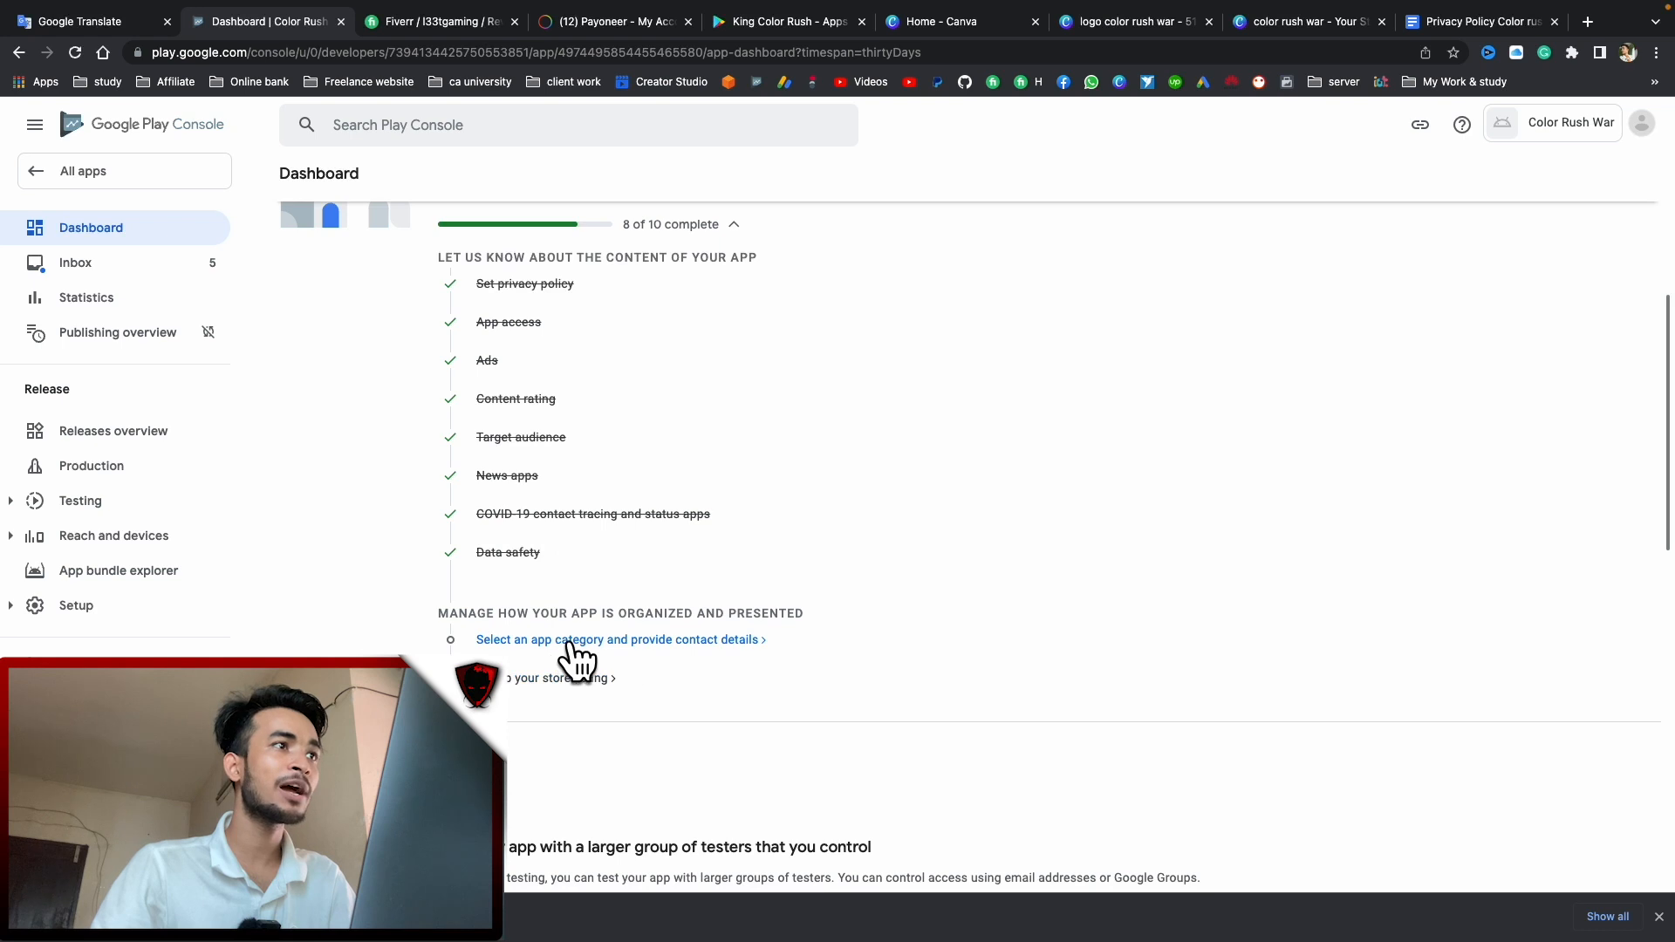
# Open the app category settings and set the game's category to Action
pyautogui.click(666, 641)
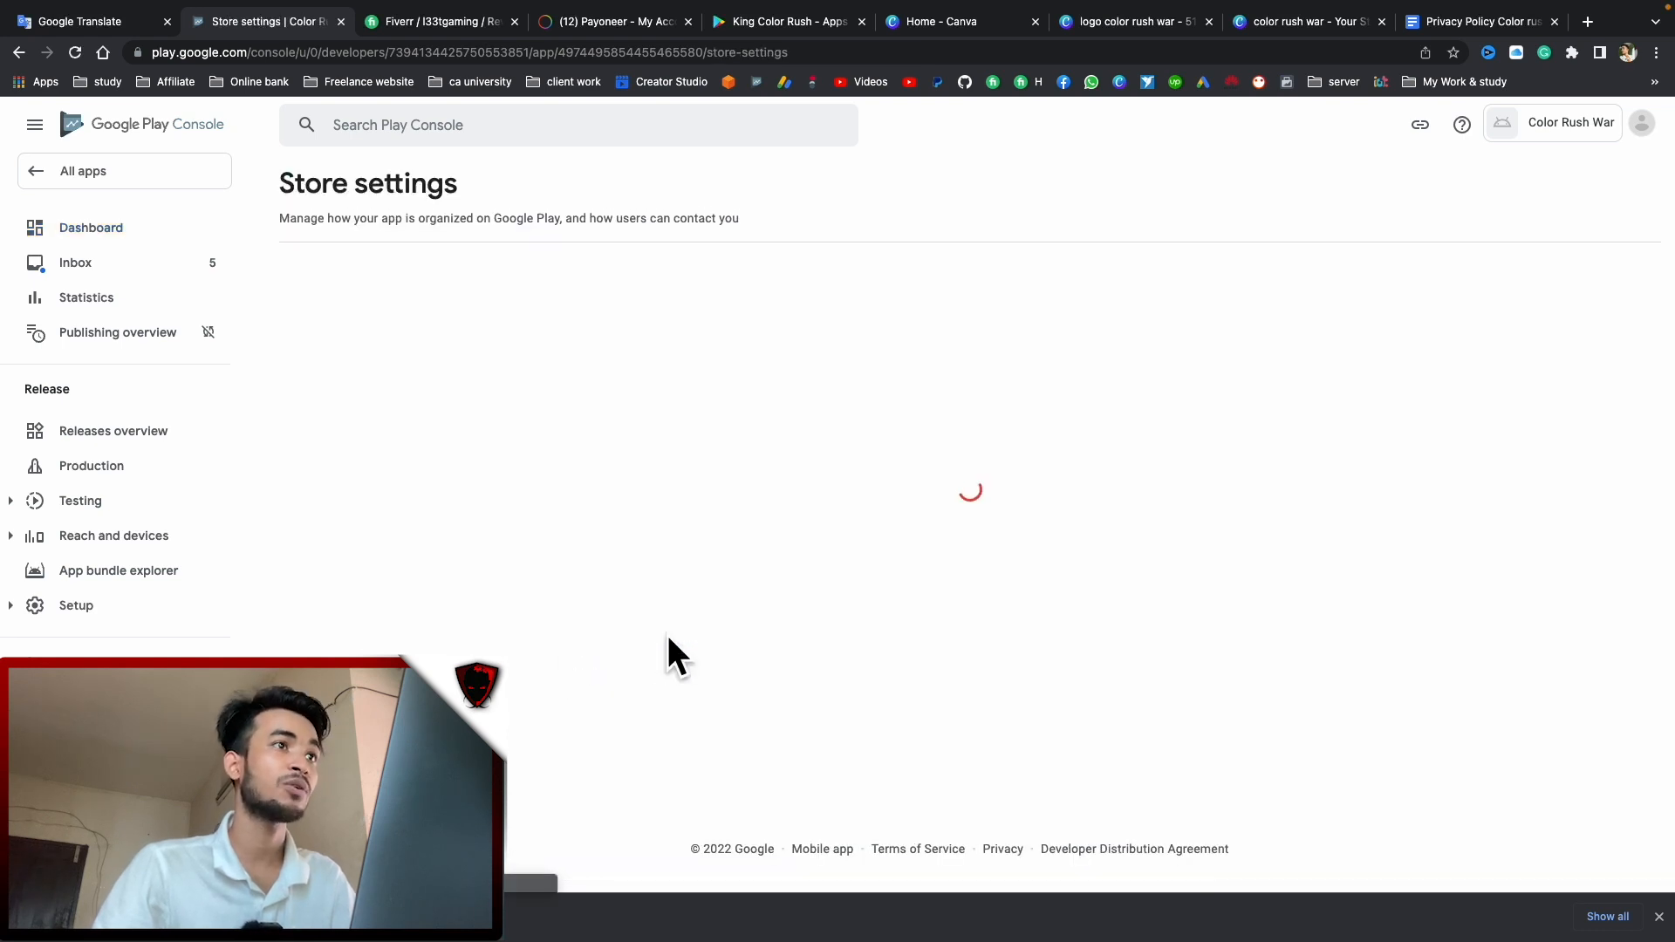
pyautogui.click(577, 501)
pyautogui.scroll(-1, 630, 632)
pyautogui.scroll(-3, 624, 663)
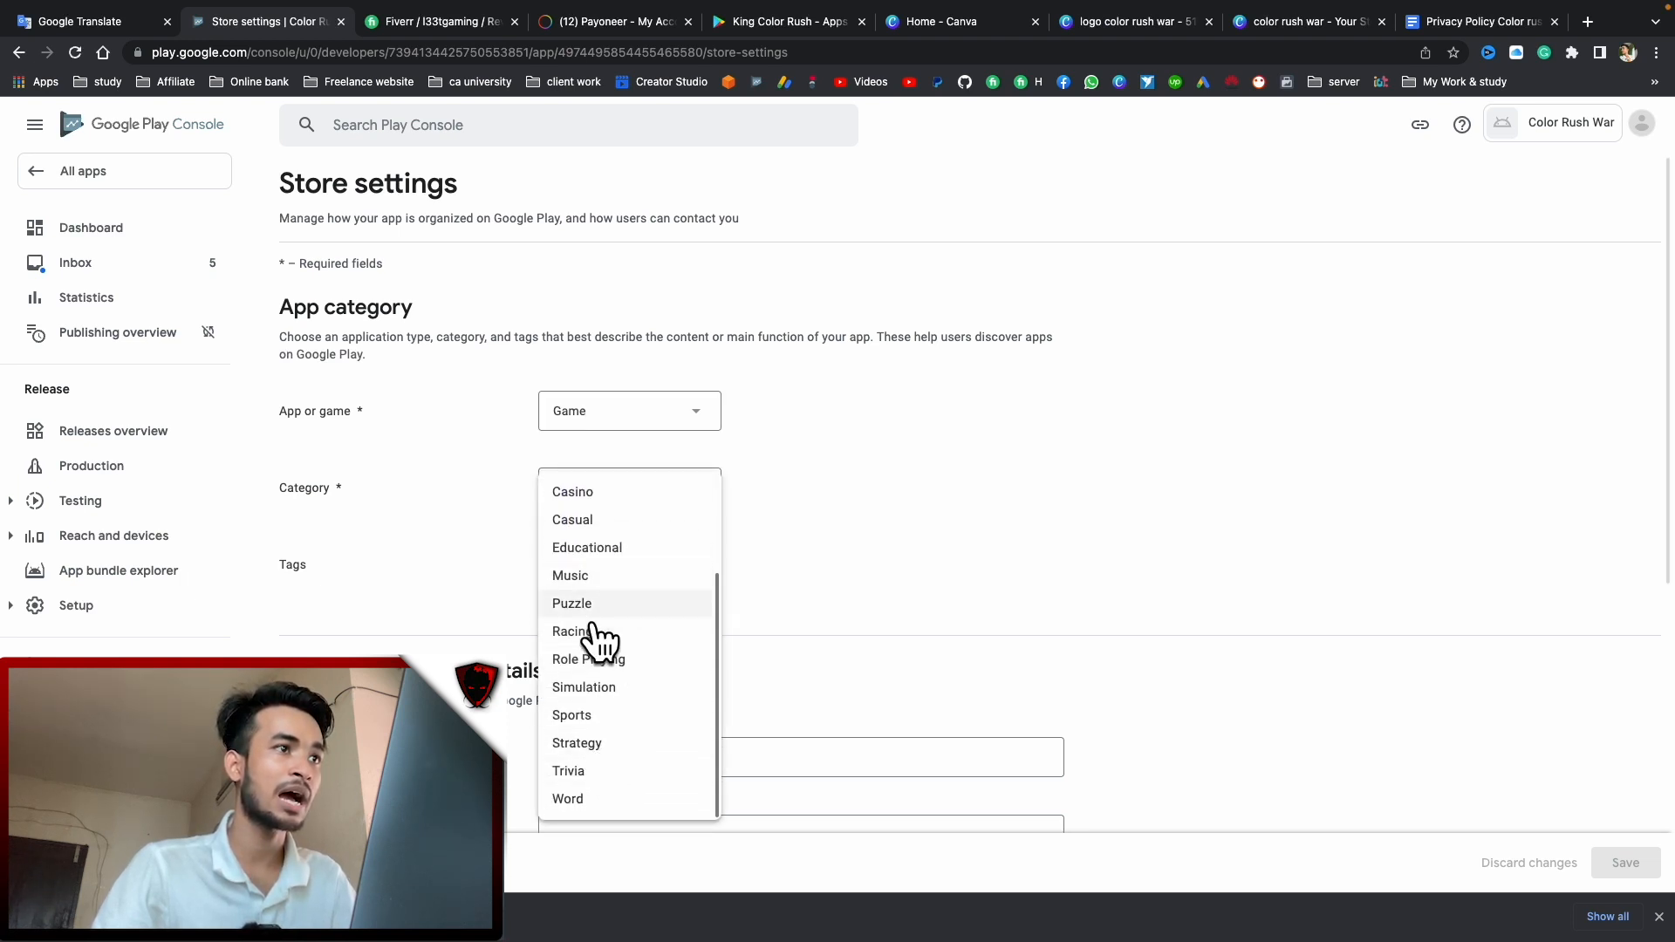
pyautogui.scroll(4, 610, 598)
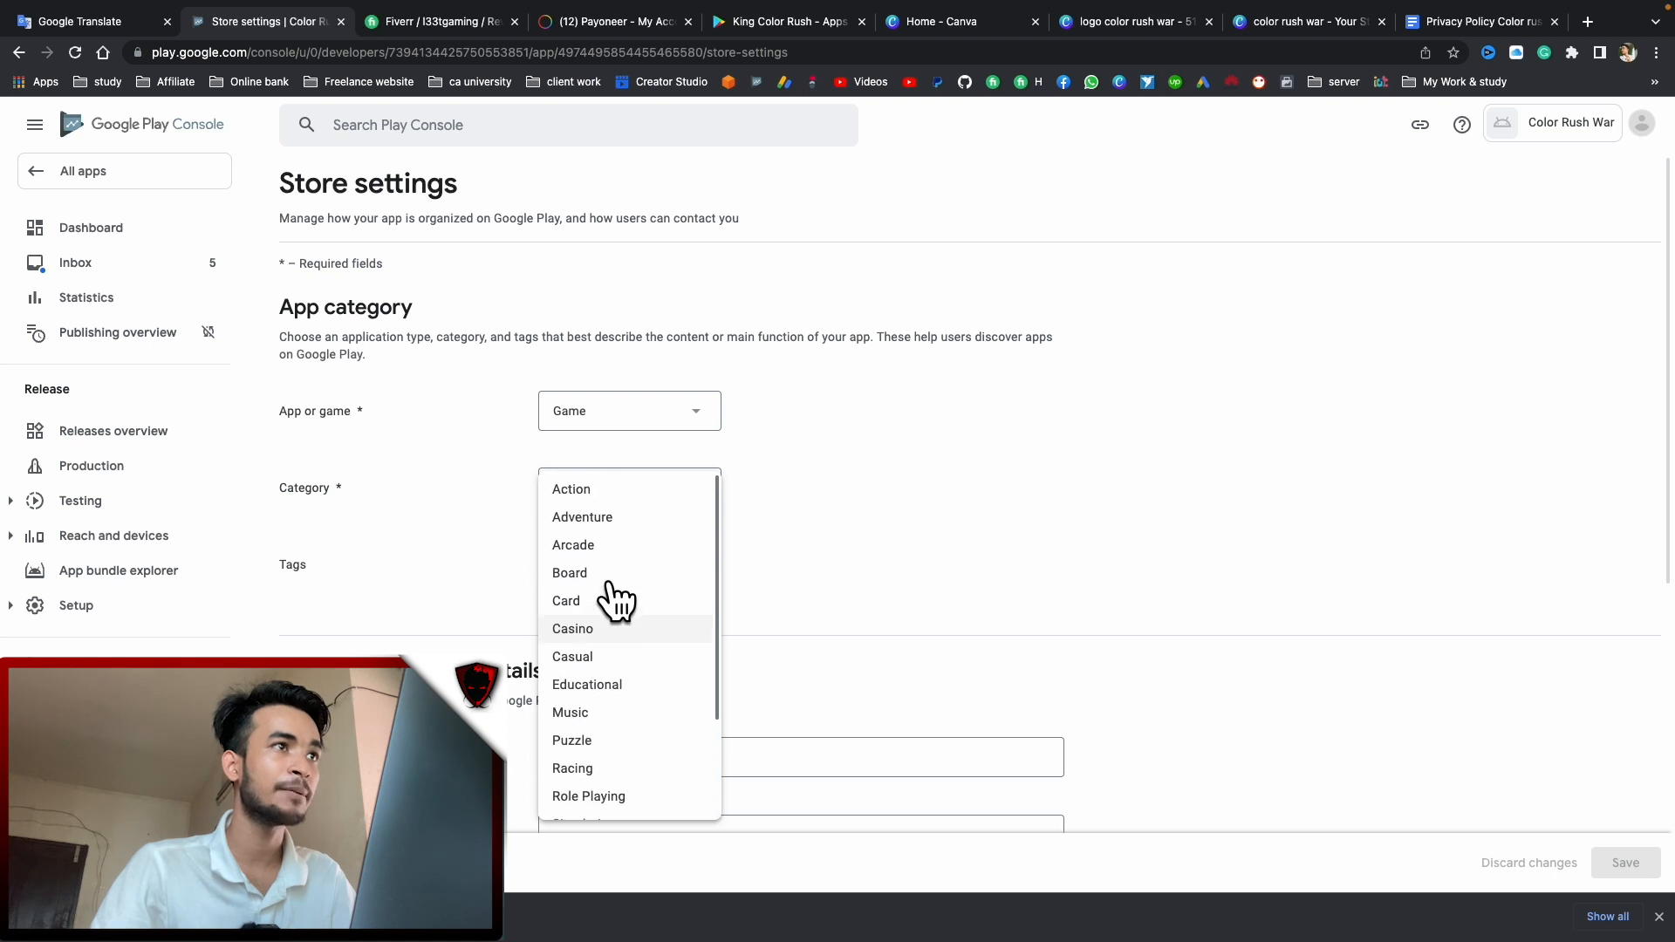
pyautogui.click(577, 484)
# Search the tag list, tick Runner, and apply it to the game
pyautogui.click(580, 563)
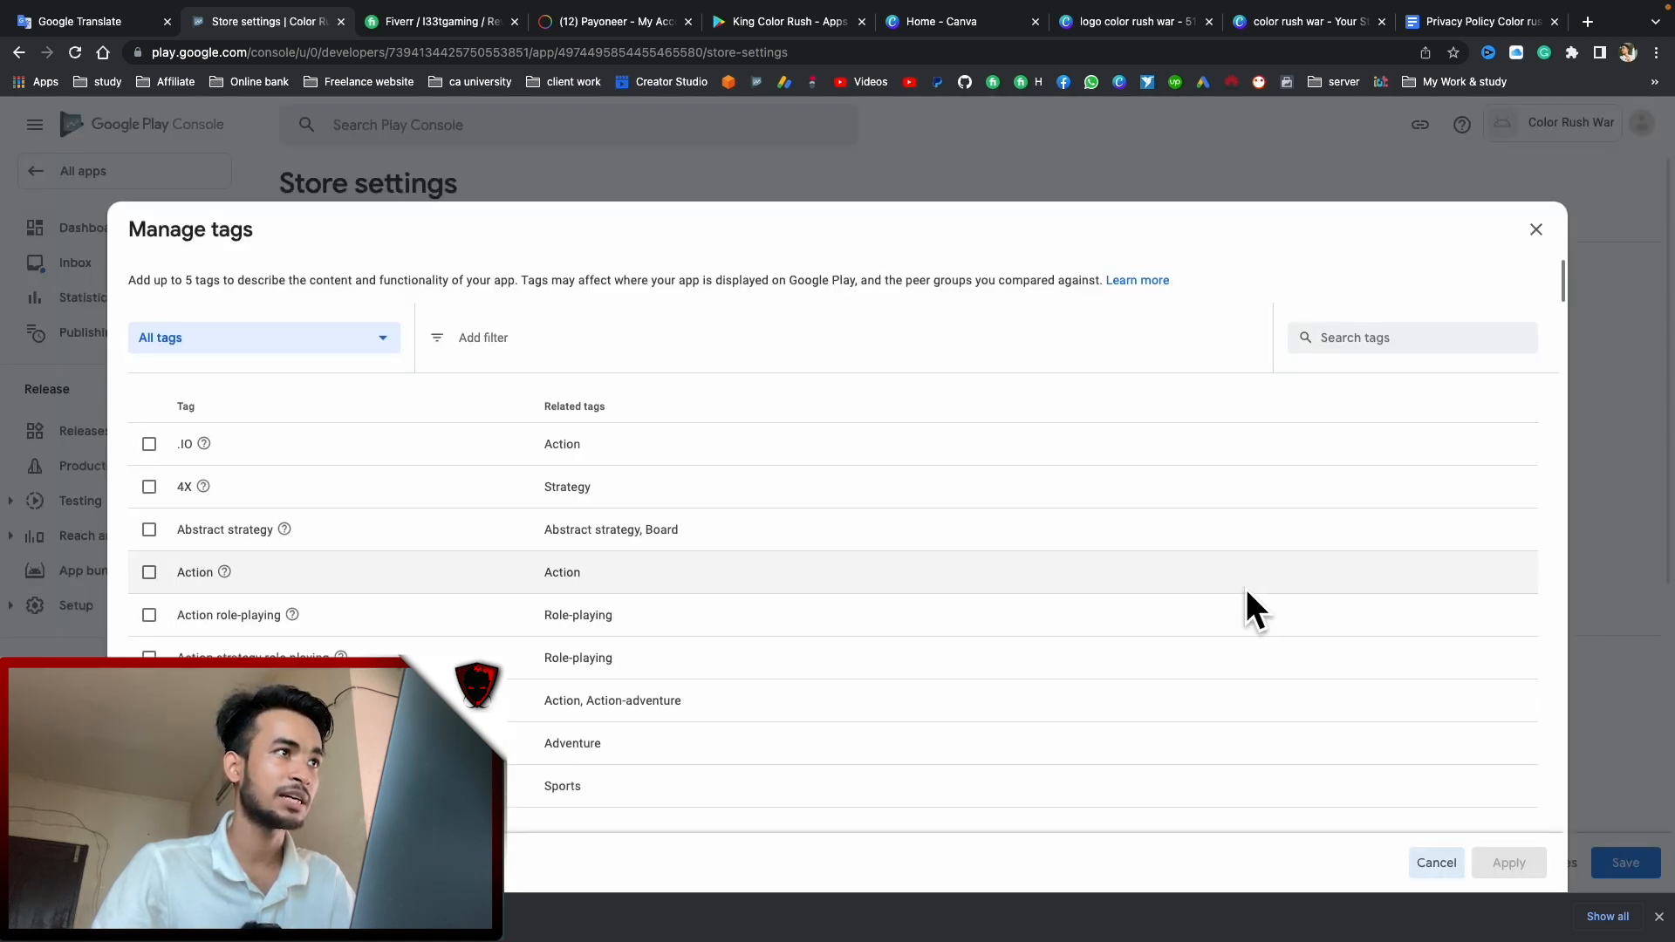
pyautogui.click(1365, 349)
pyautogui.write('color rush king')
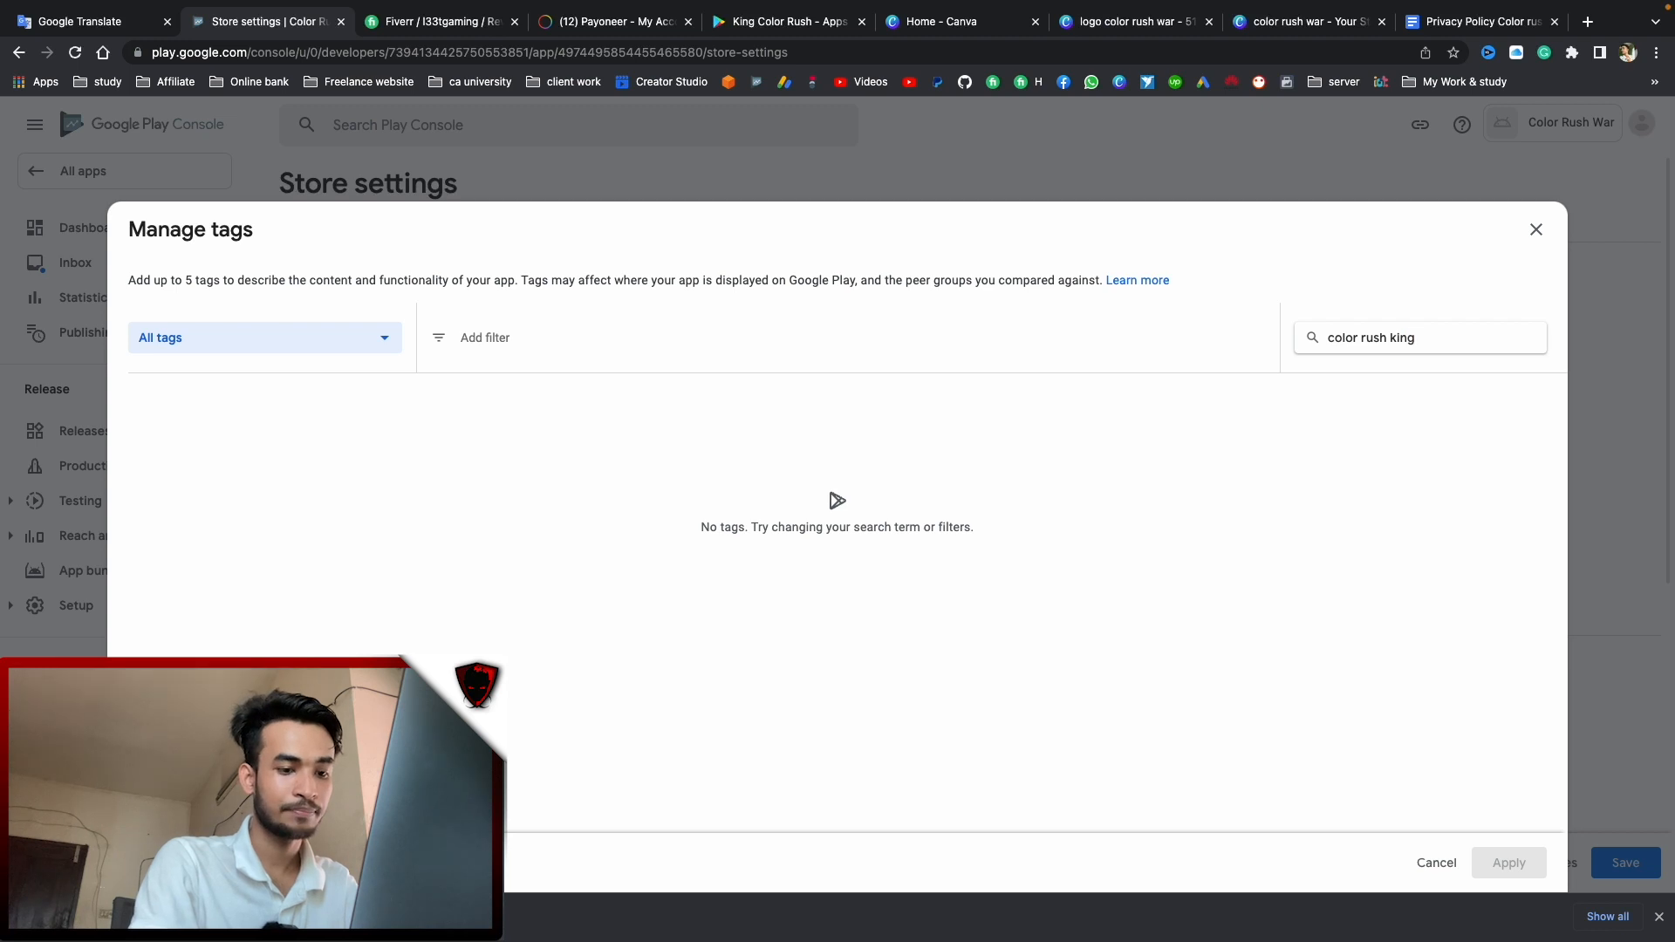
pyautogui.press('super+a')
pyautogui.press('BackSpace')
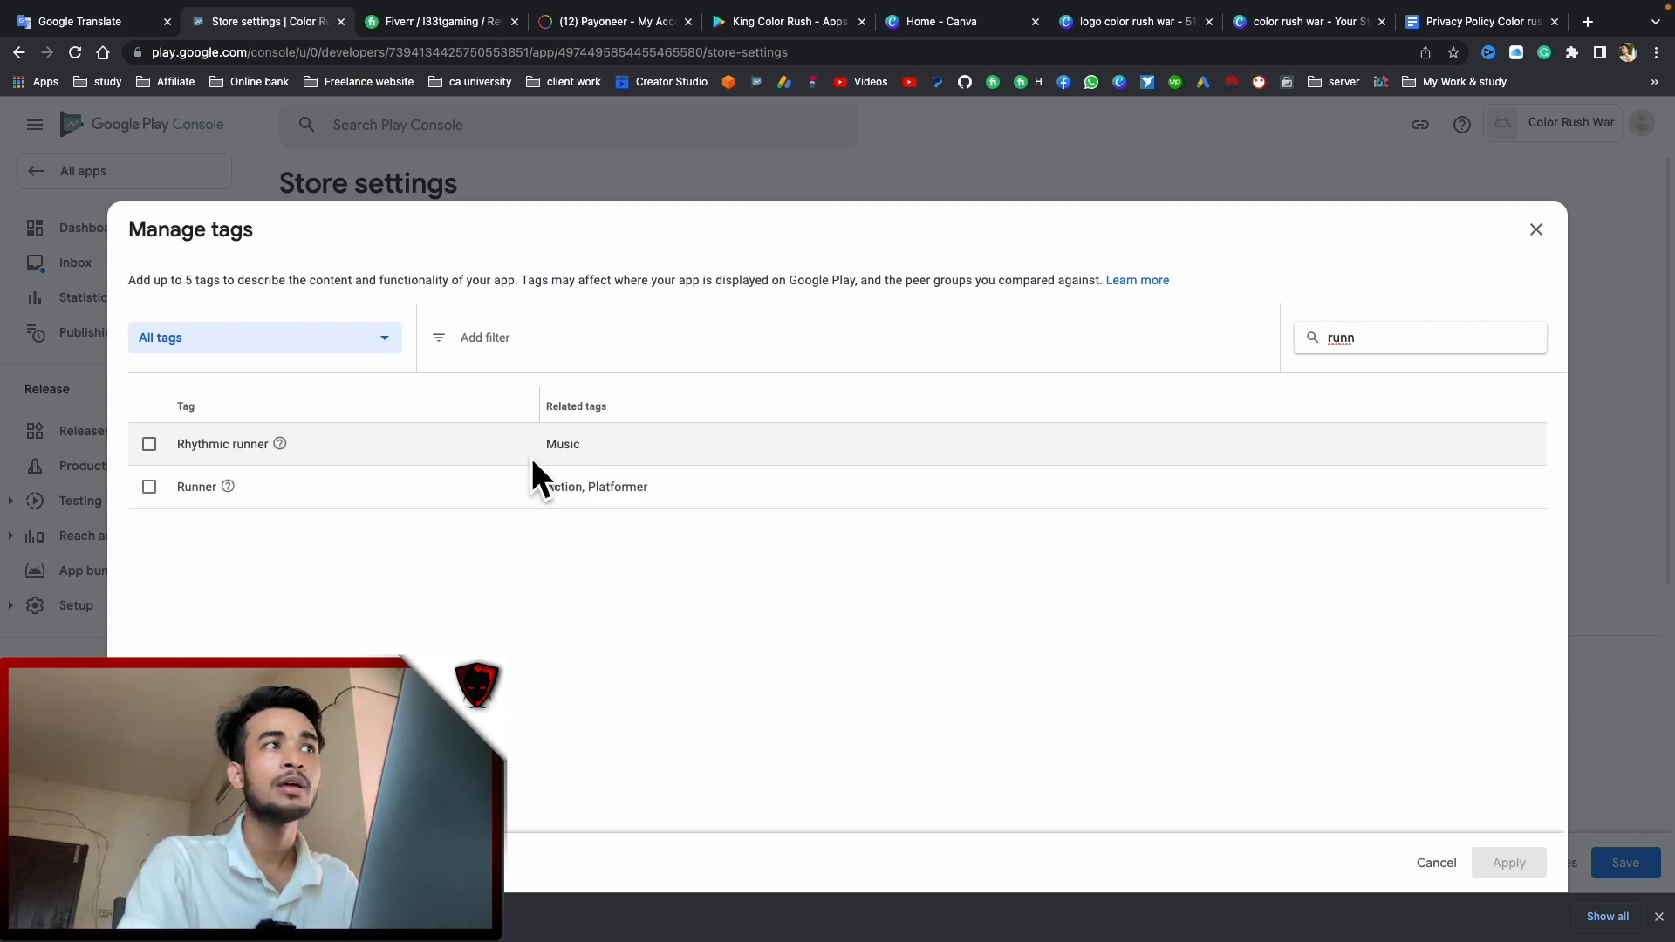
pyautogui.click(150, 486)
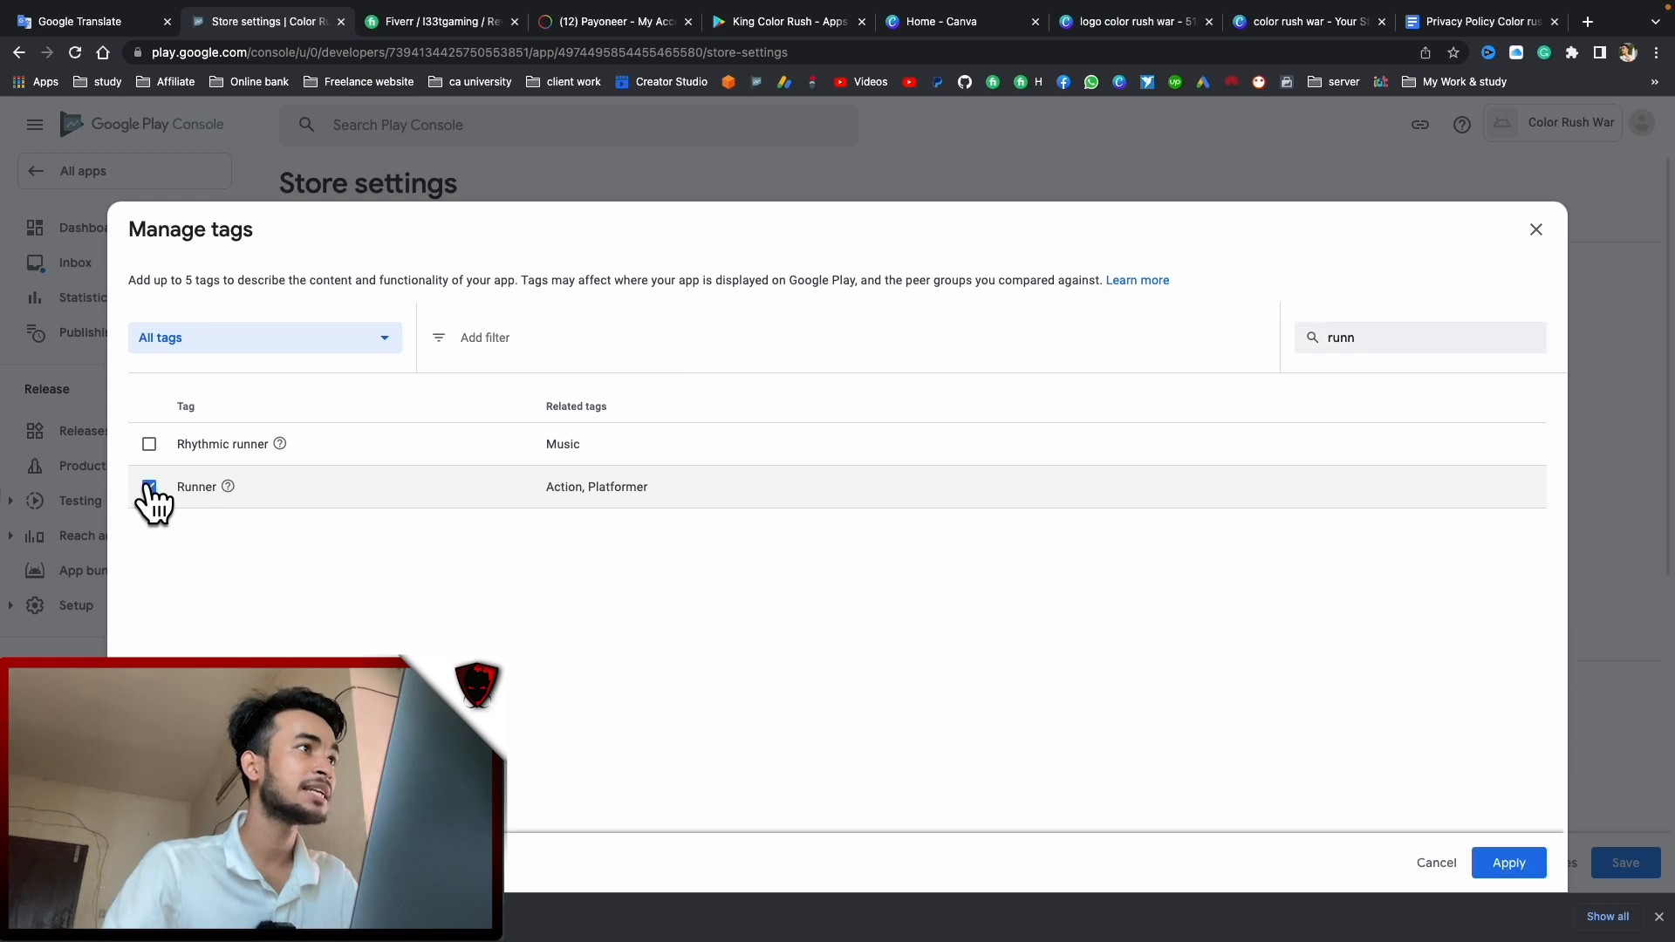
pyautogui.click(1484, 862)
pyautogui.scroll(-3, 807, 506)
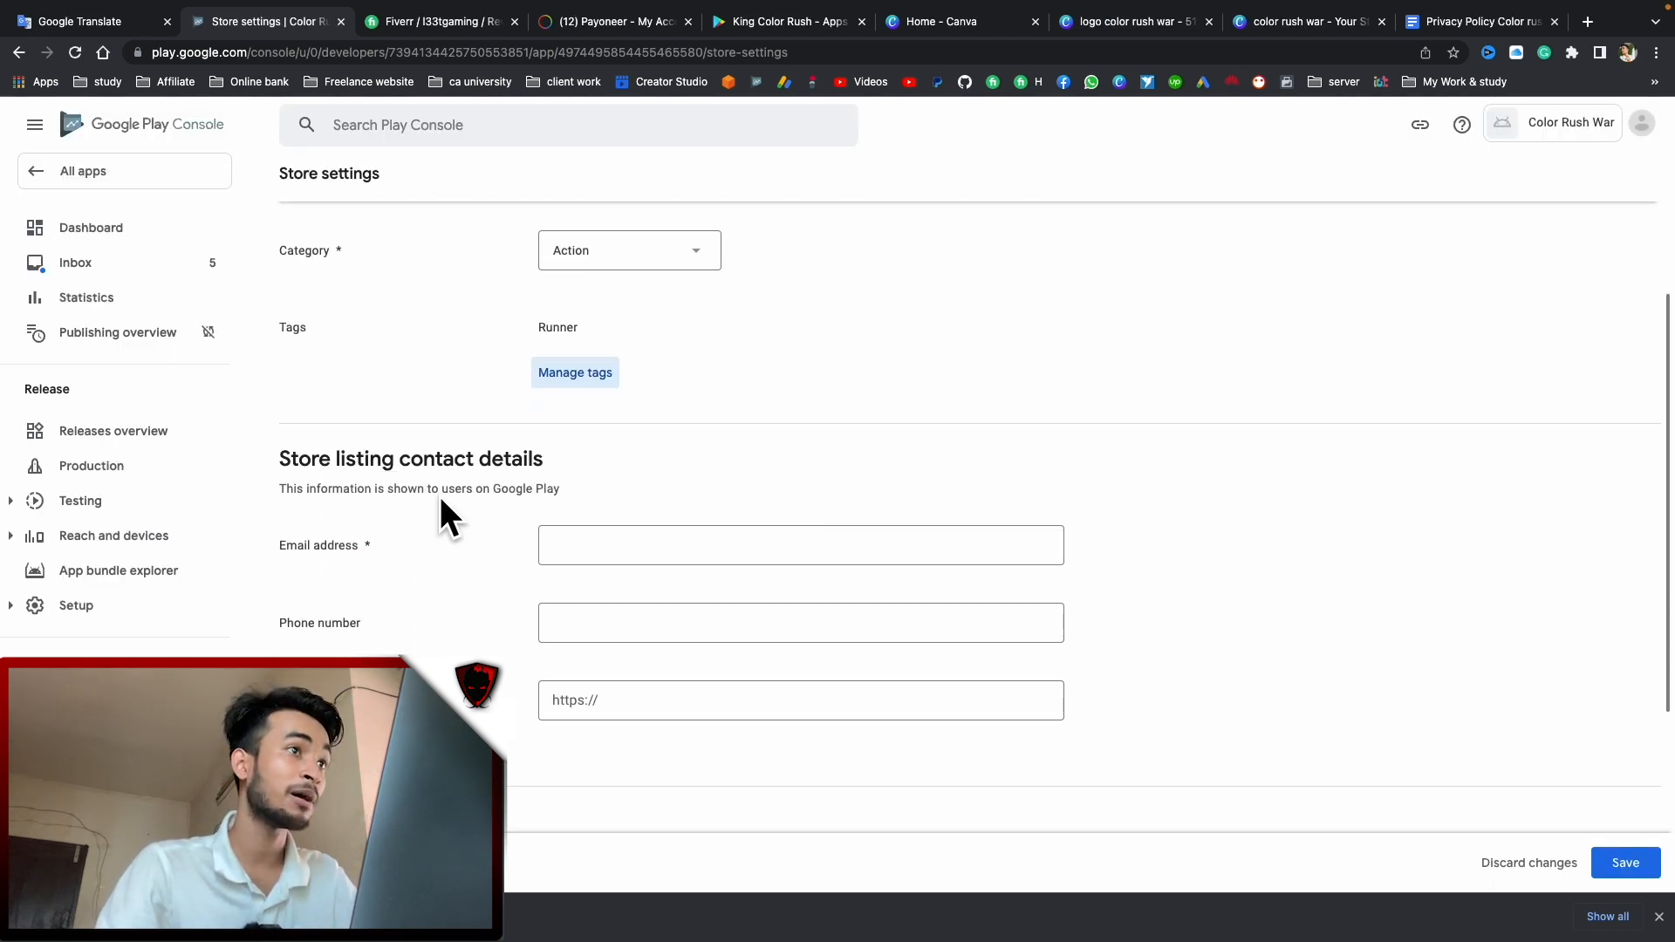
# Paste the contact e-mail address into the store settings' Email address field
pyautogui.scroll(-1, 710, 523)
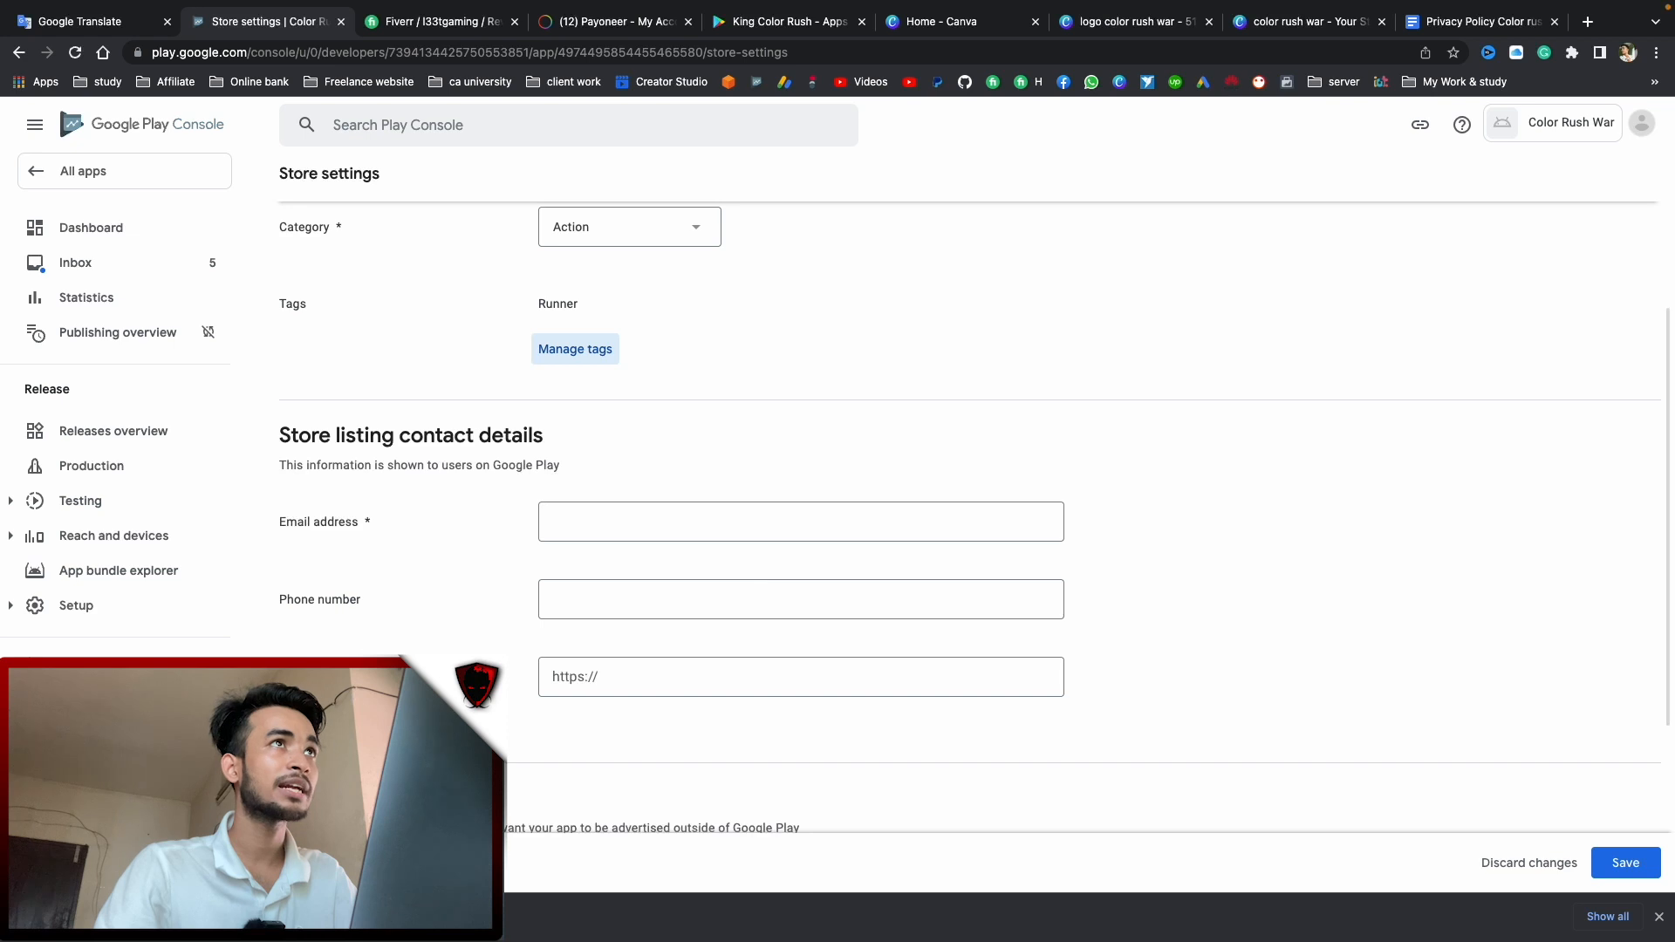
pyautogui.press('super+Tab')
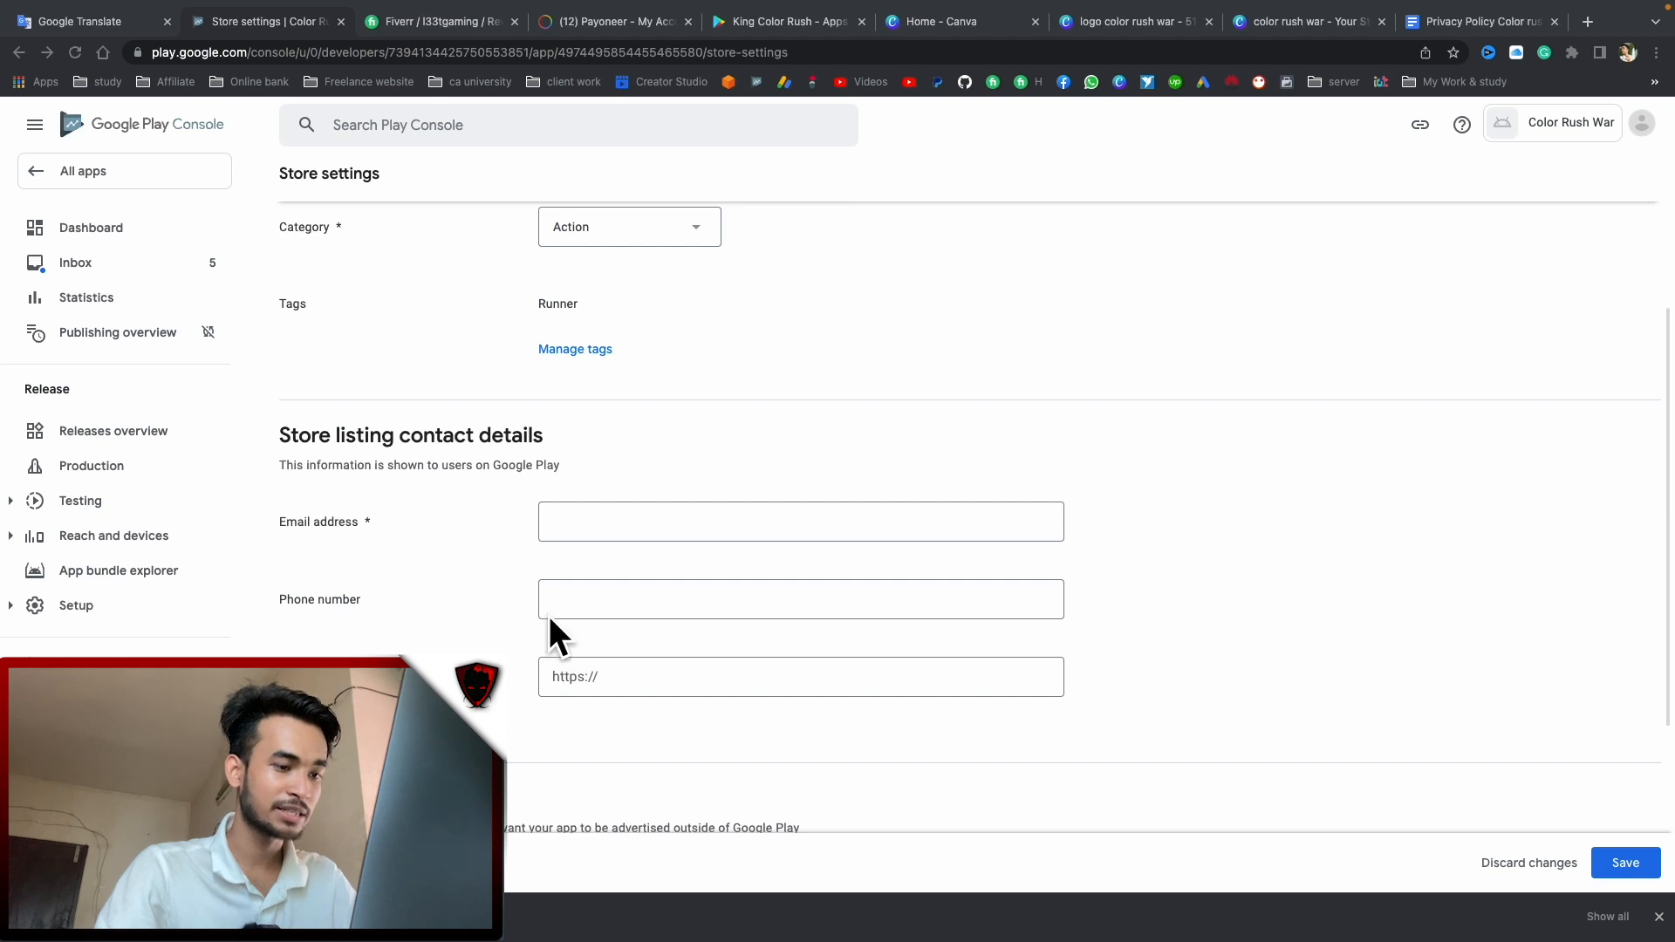
pyautogui.scroll(-1, 567, 558)
pyautogui.press('super+Tab')
pyautogui.click(629, 519)
pyautogui.press('super+v')
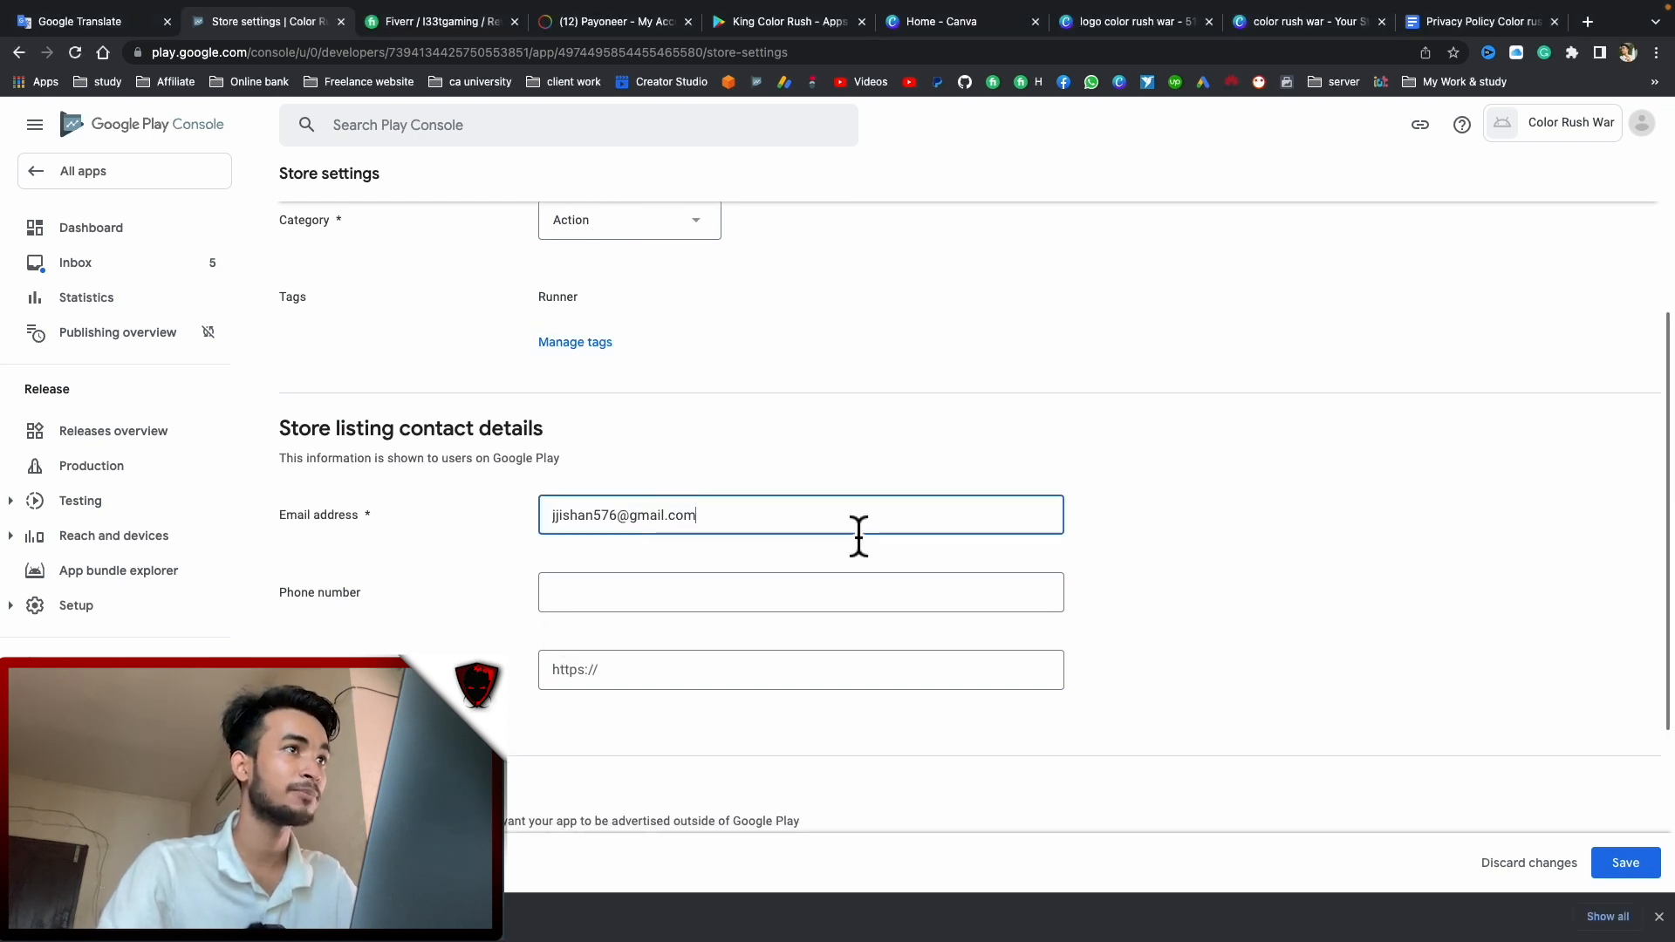
pyautogui.click(548, 611)
pyautogui.click(621, 672)
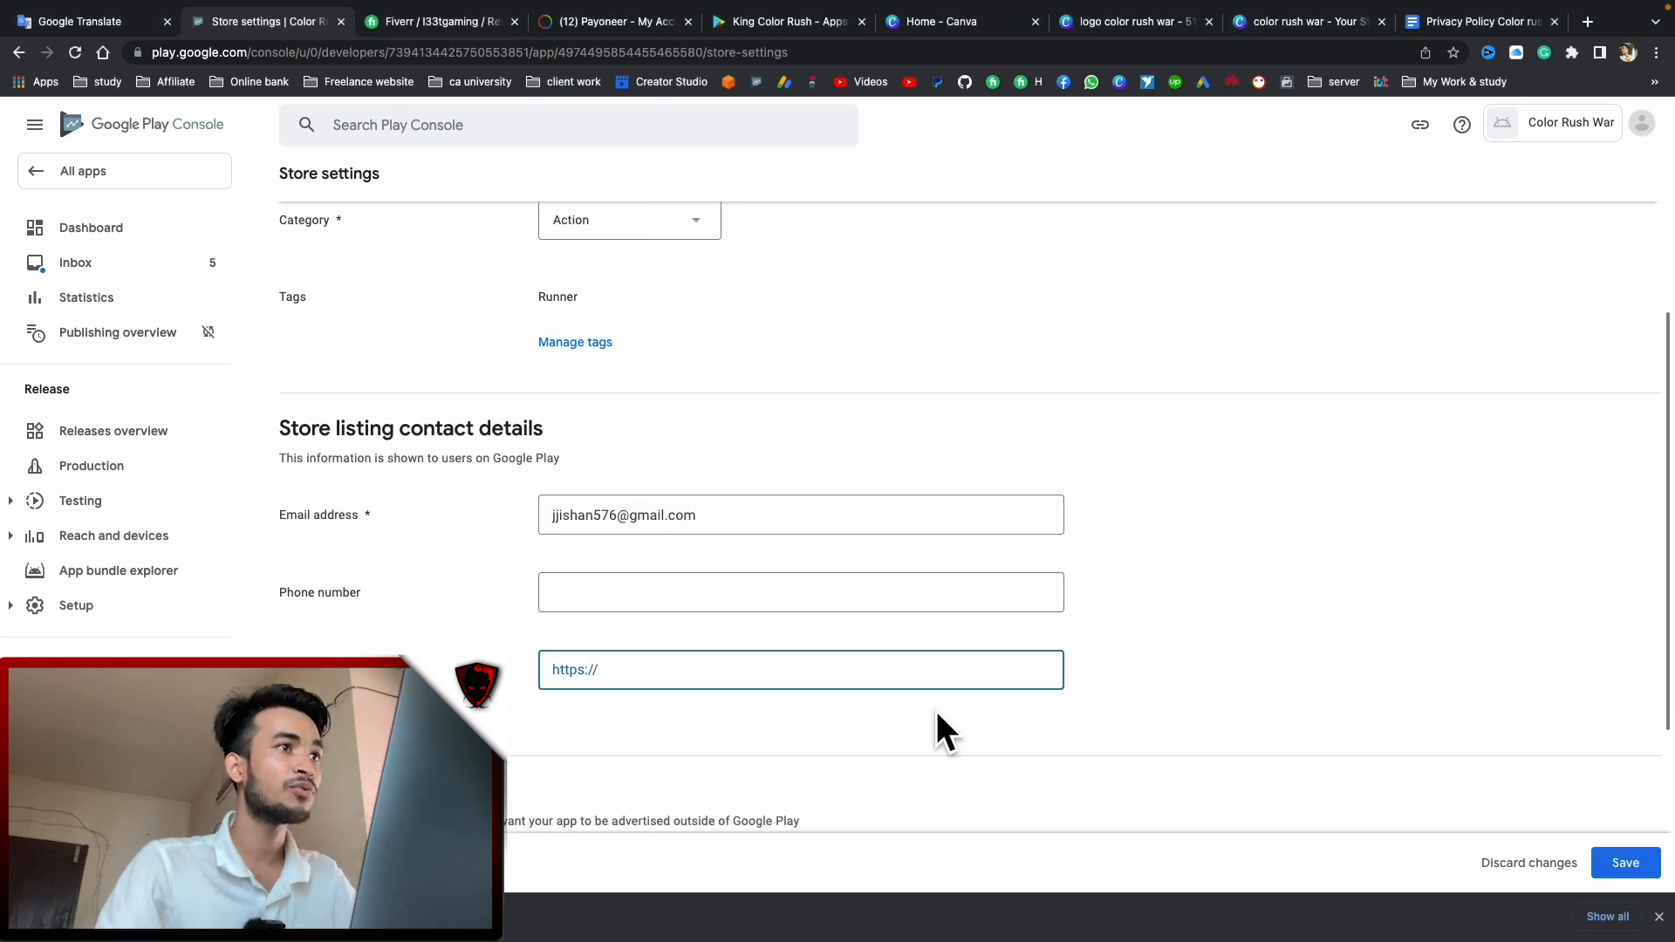
# Save the store settings and return to the dashboard checklist
pyautogui.scroll(-3, 916, 711)
pyautogui.scroll(-2, 863, 710)
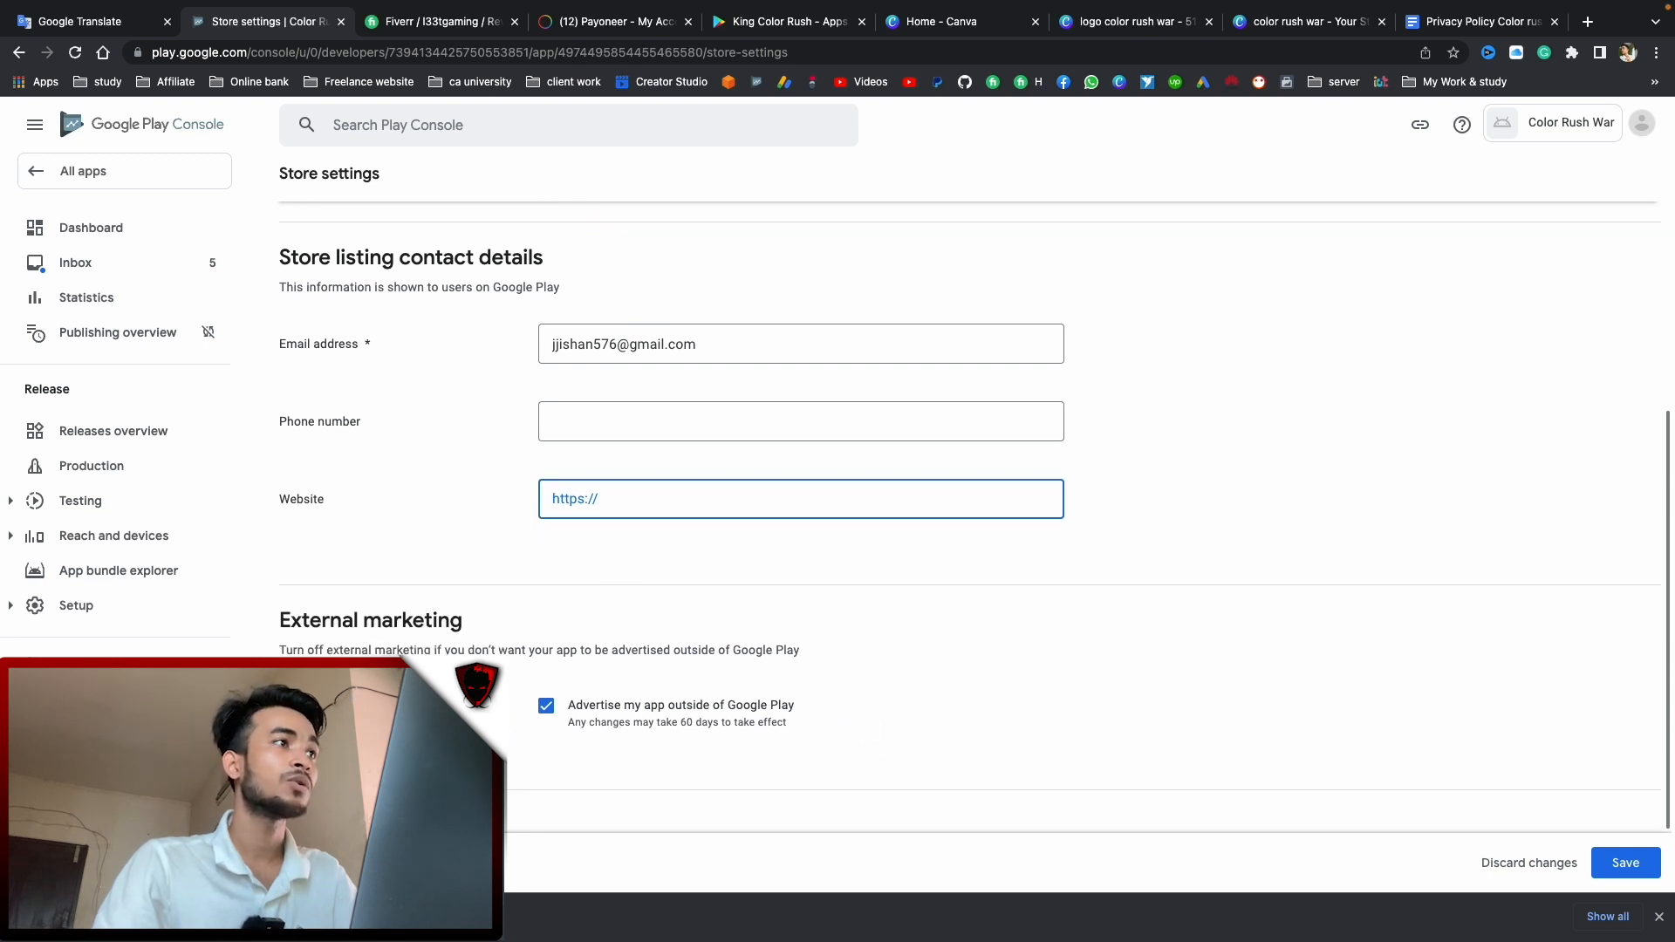
pyautogui.scroll(-2, 733, 516)
pyautogui.scroll(2, 713, 532)
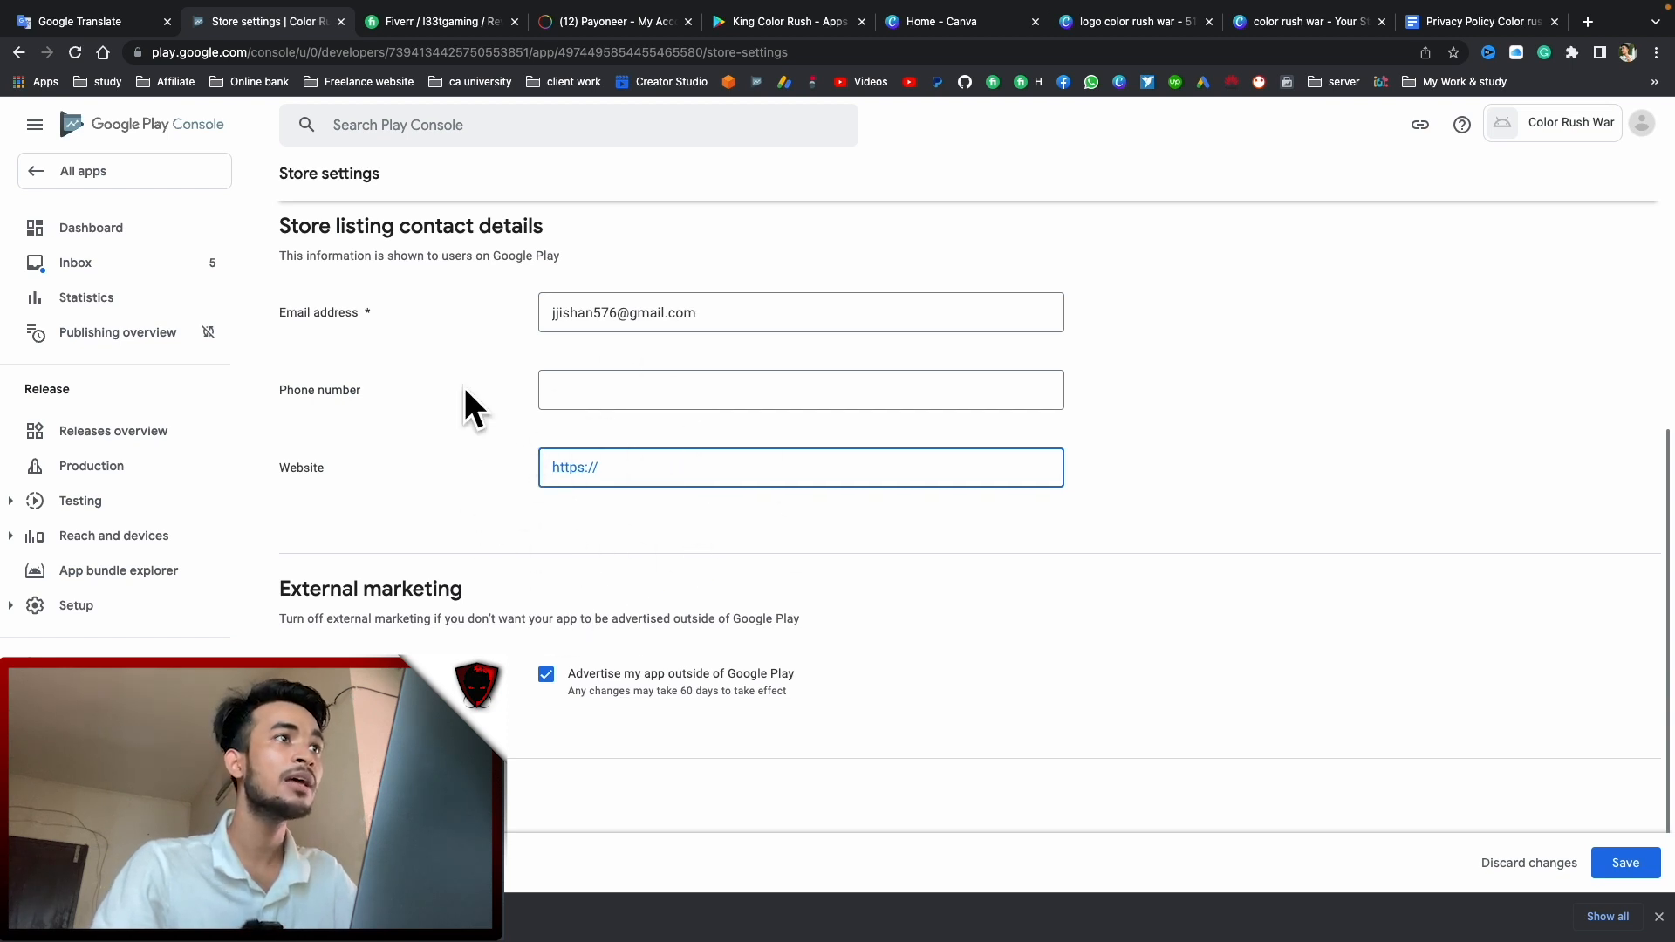
pyautogui.scroll(5, 600, 504)
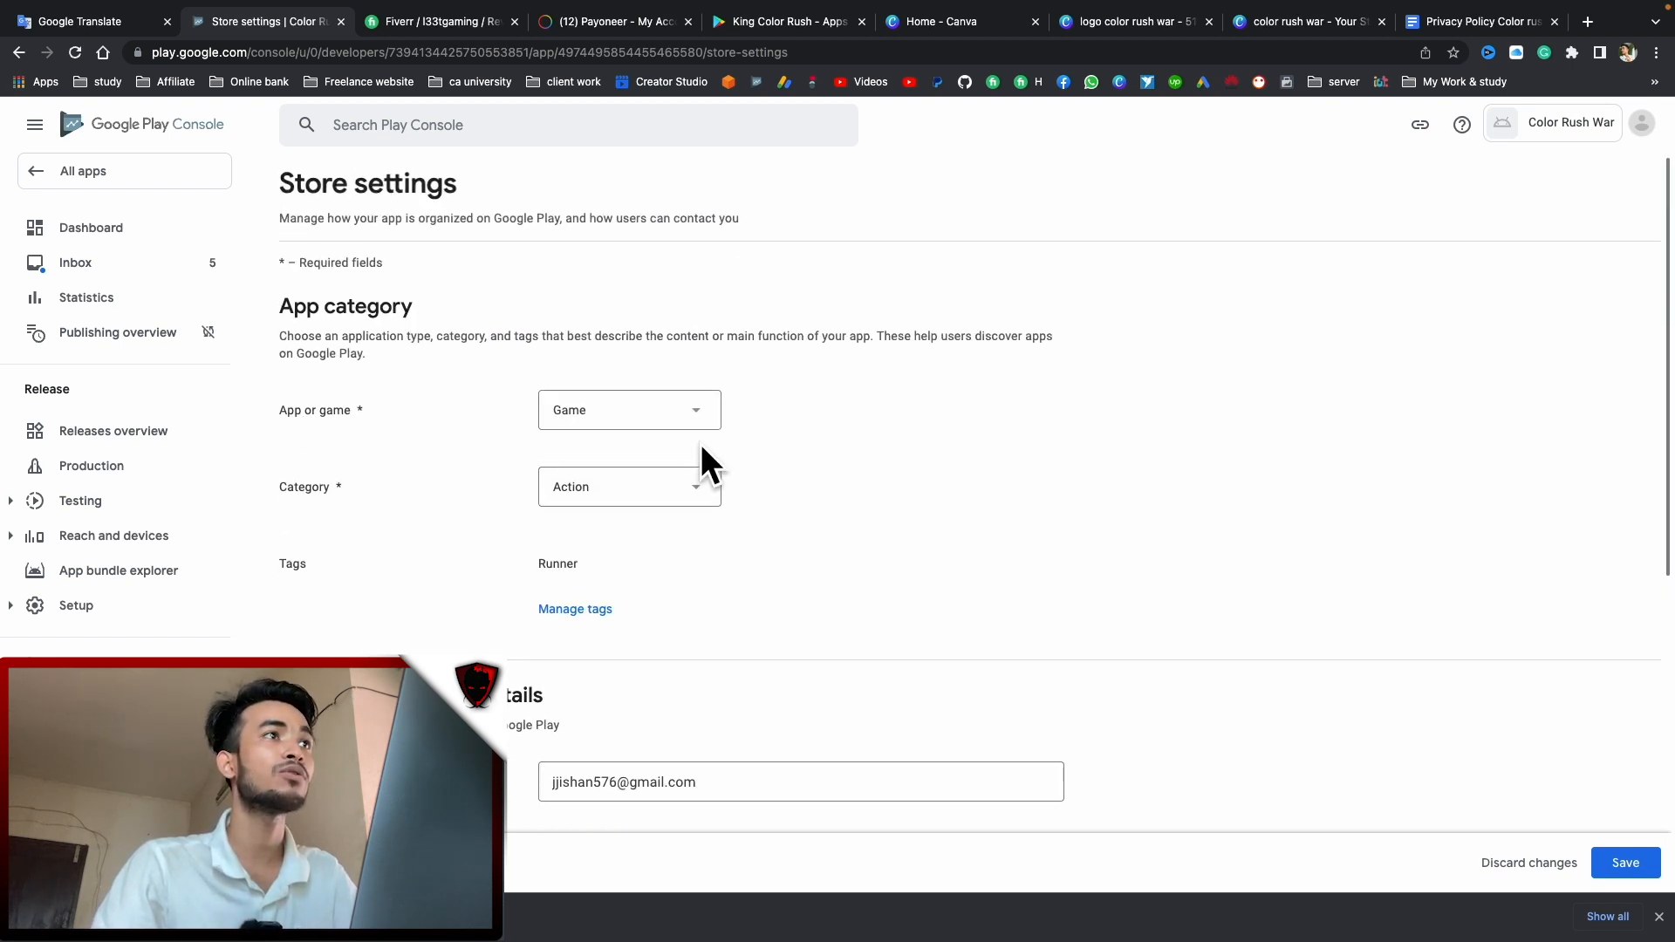
pyautogui.scroll(-10, 883, 698)
pyautogui.click(1625, 863)
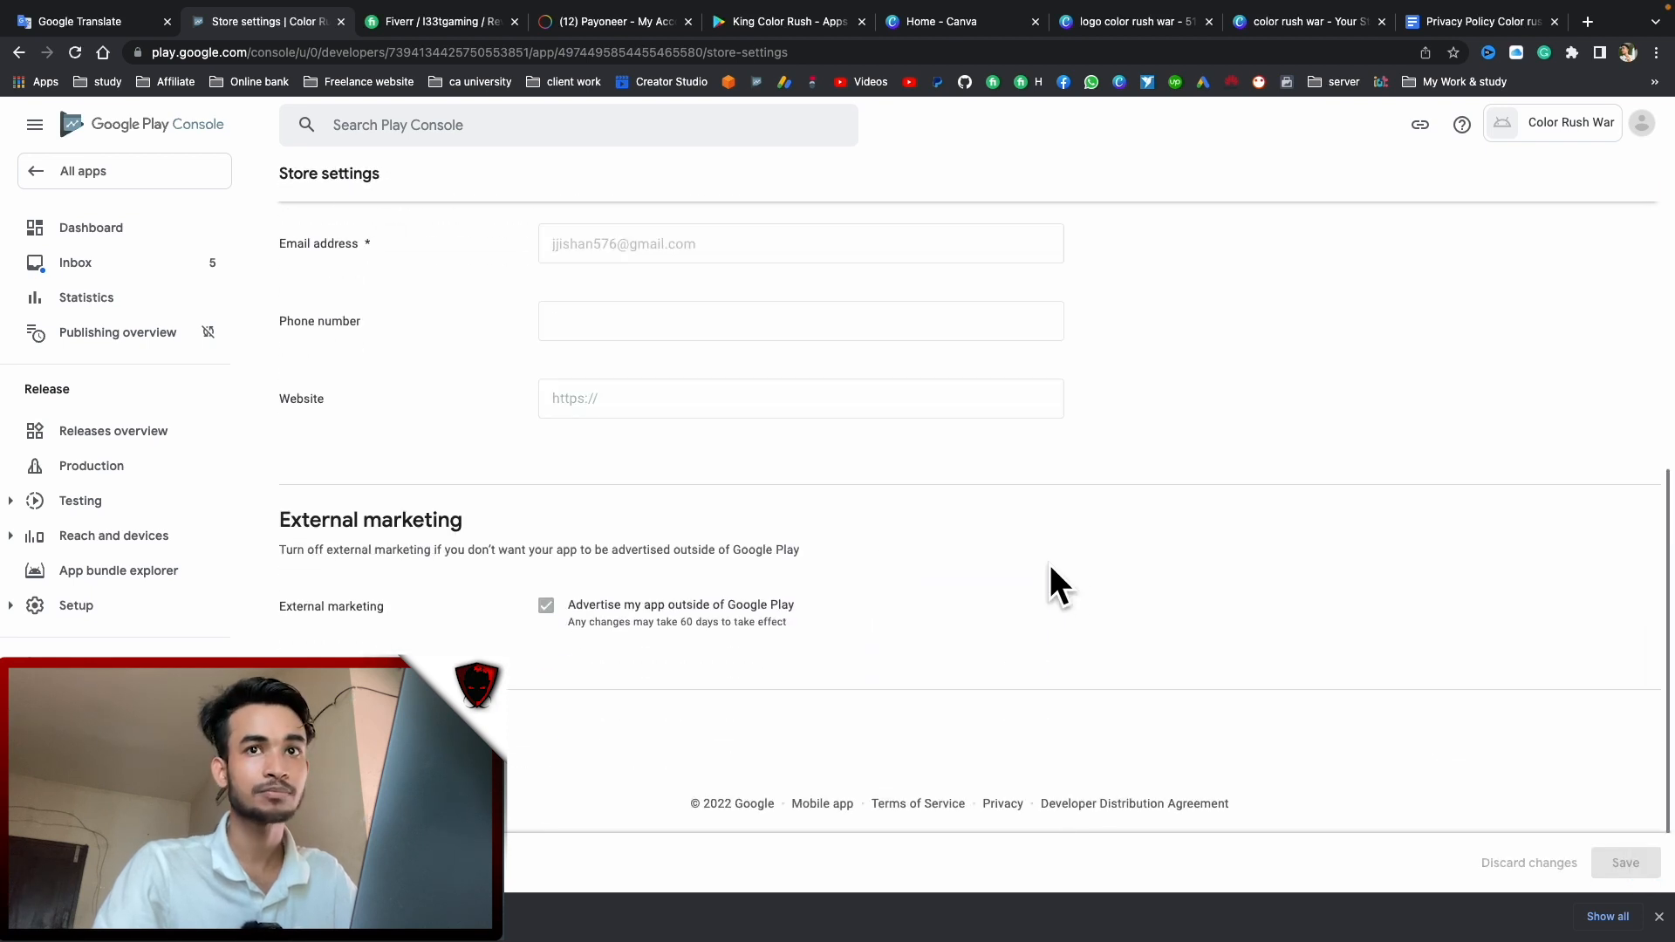
pyautogui.scroll(6, 602, 410)
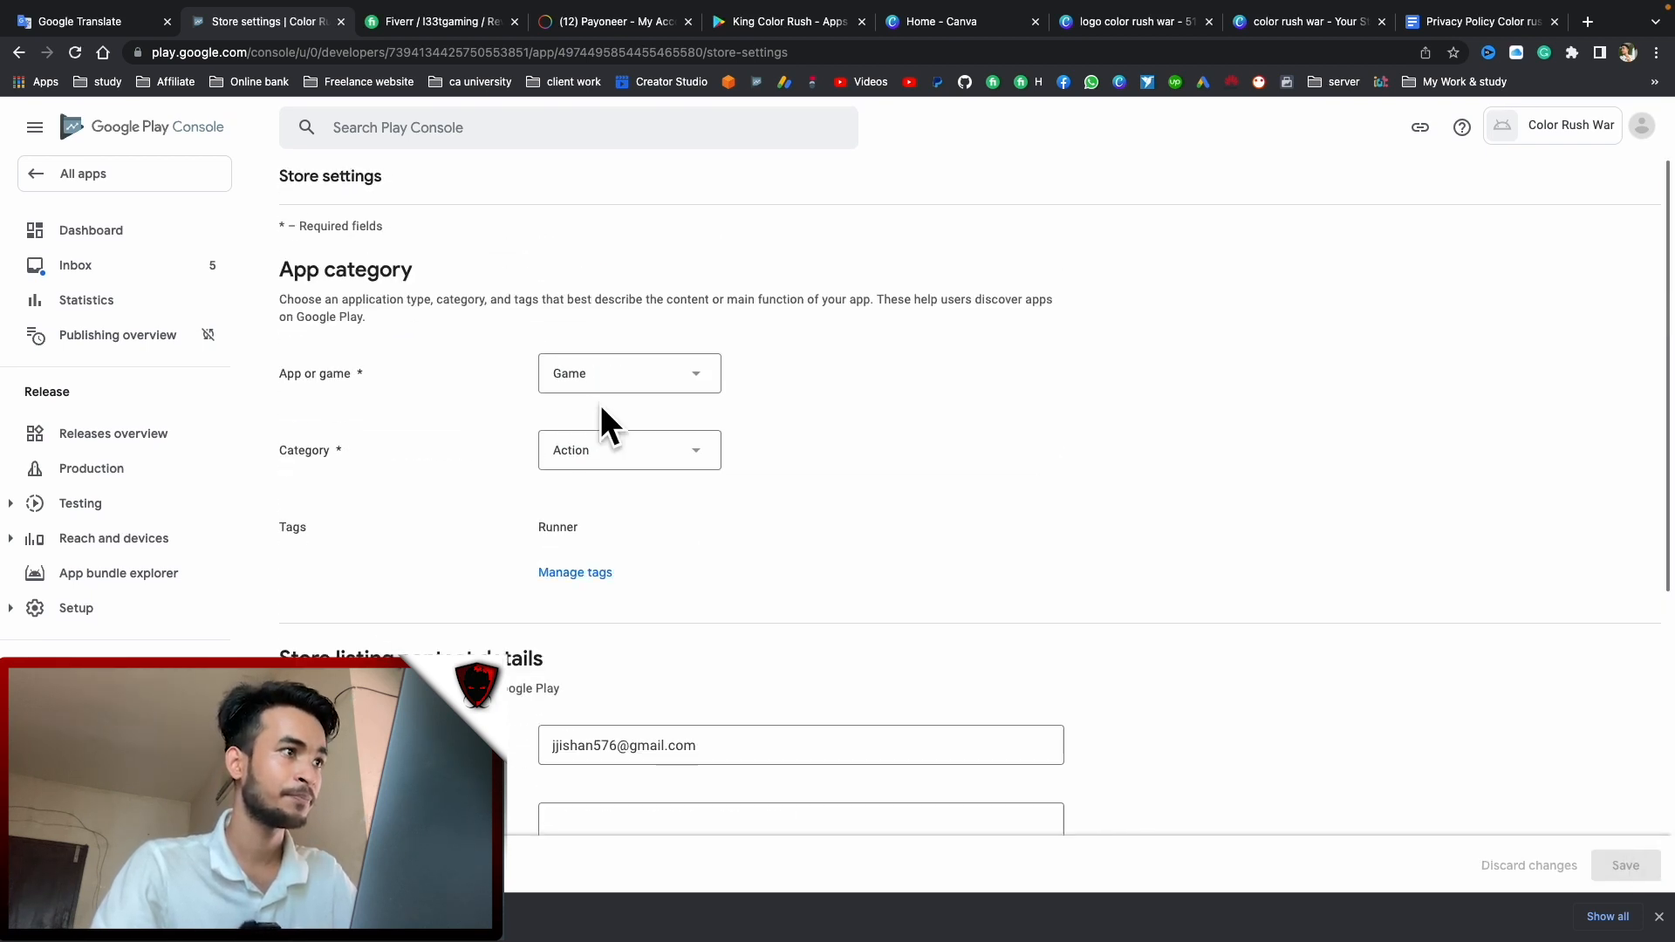
pyautogui.click(135, 234)
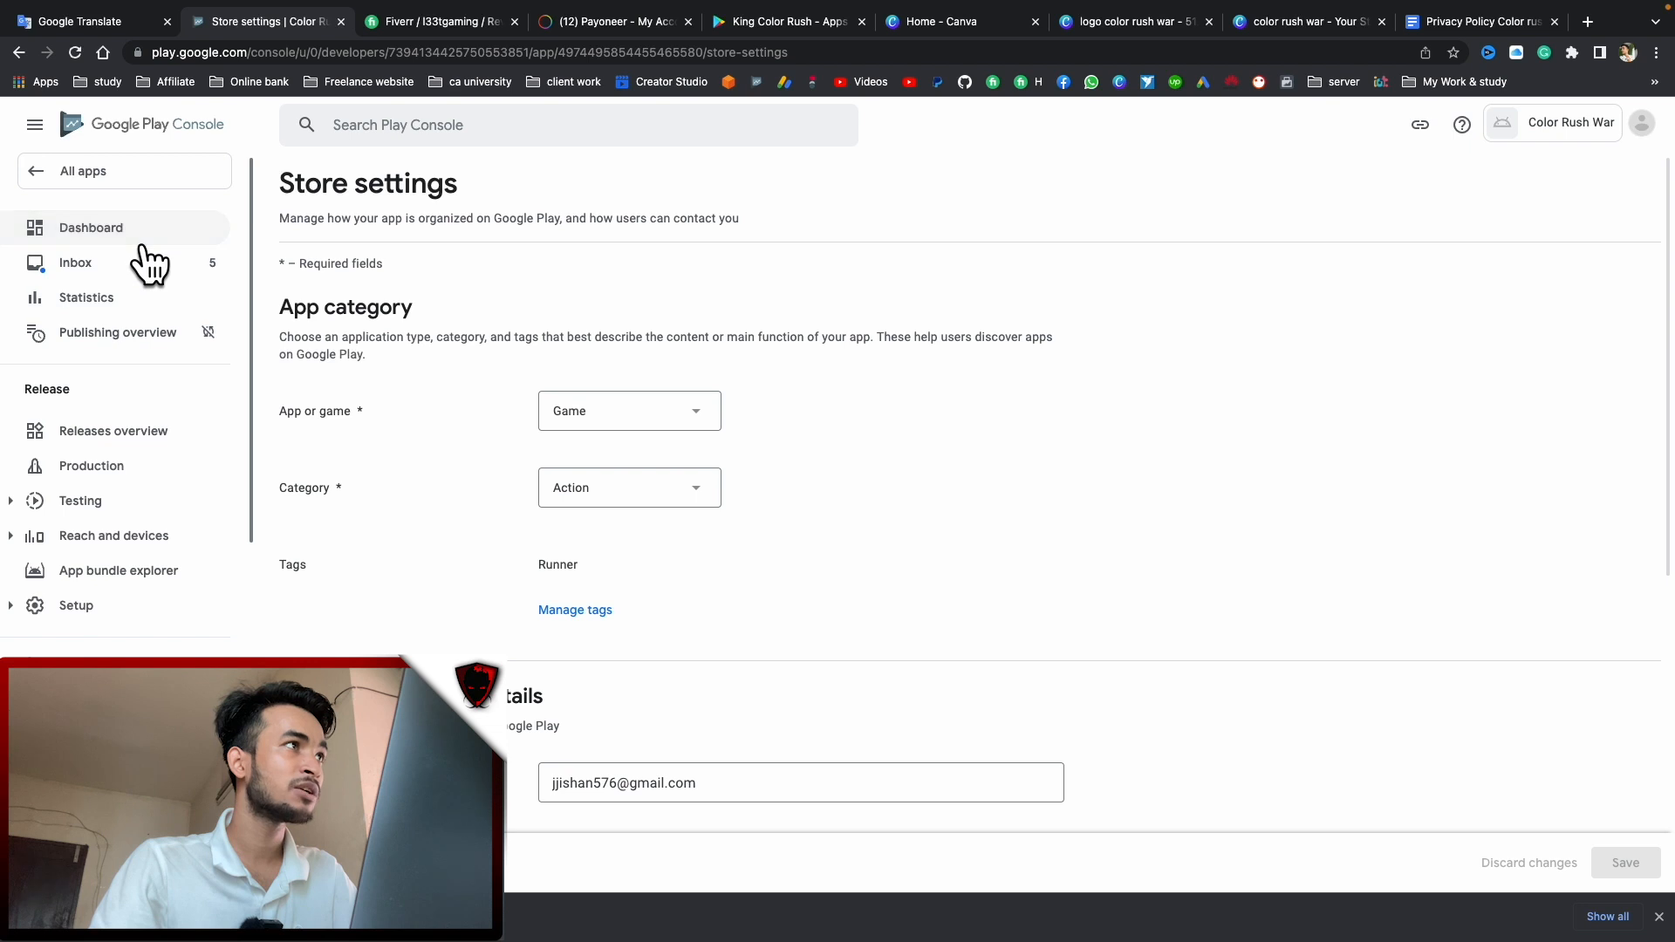
pyautogui.scroll(-3, 737, 454)
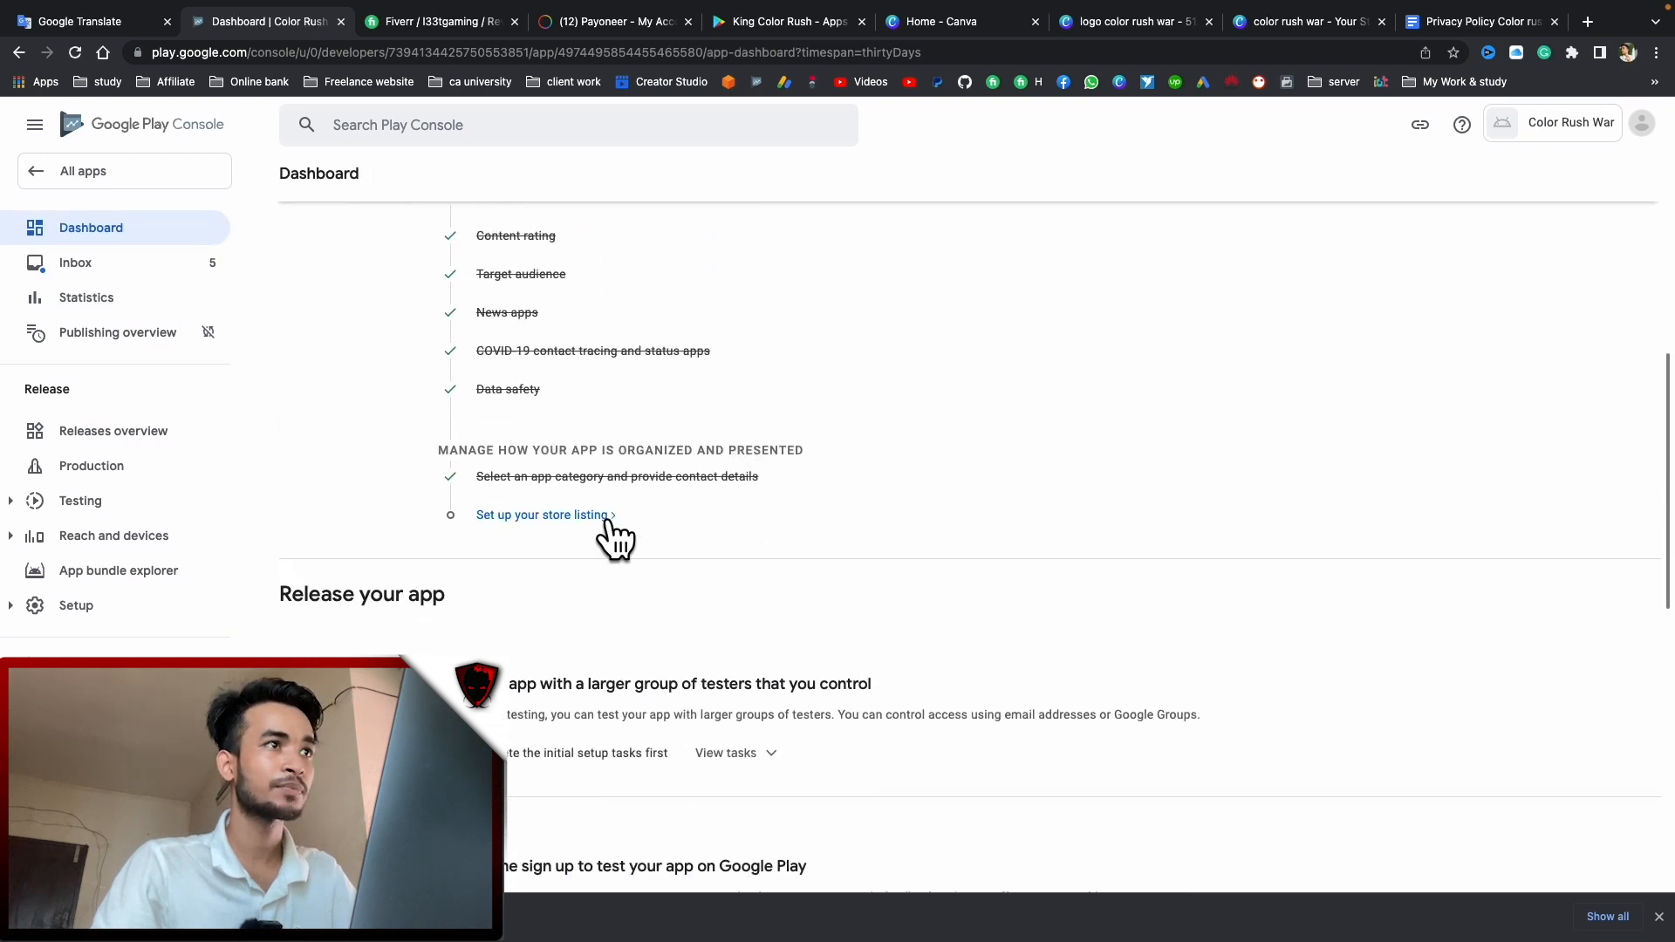
# Copy the one-line promotional text from Google Translate into the store listing's Short description
pyautogui.click(543, 515)
pyautogui.scroll(-5, 772, 548)
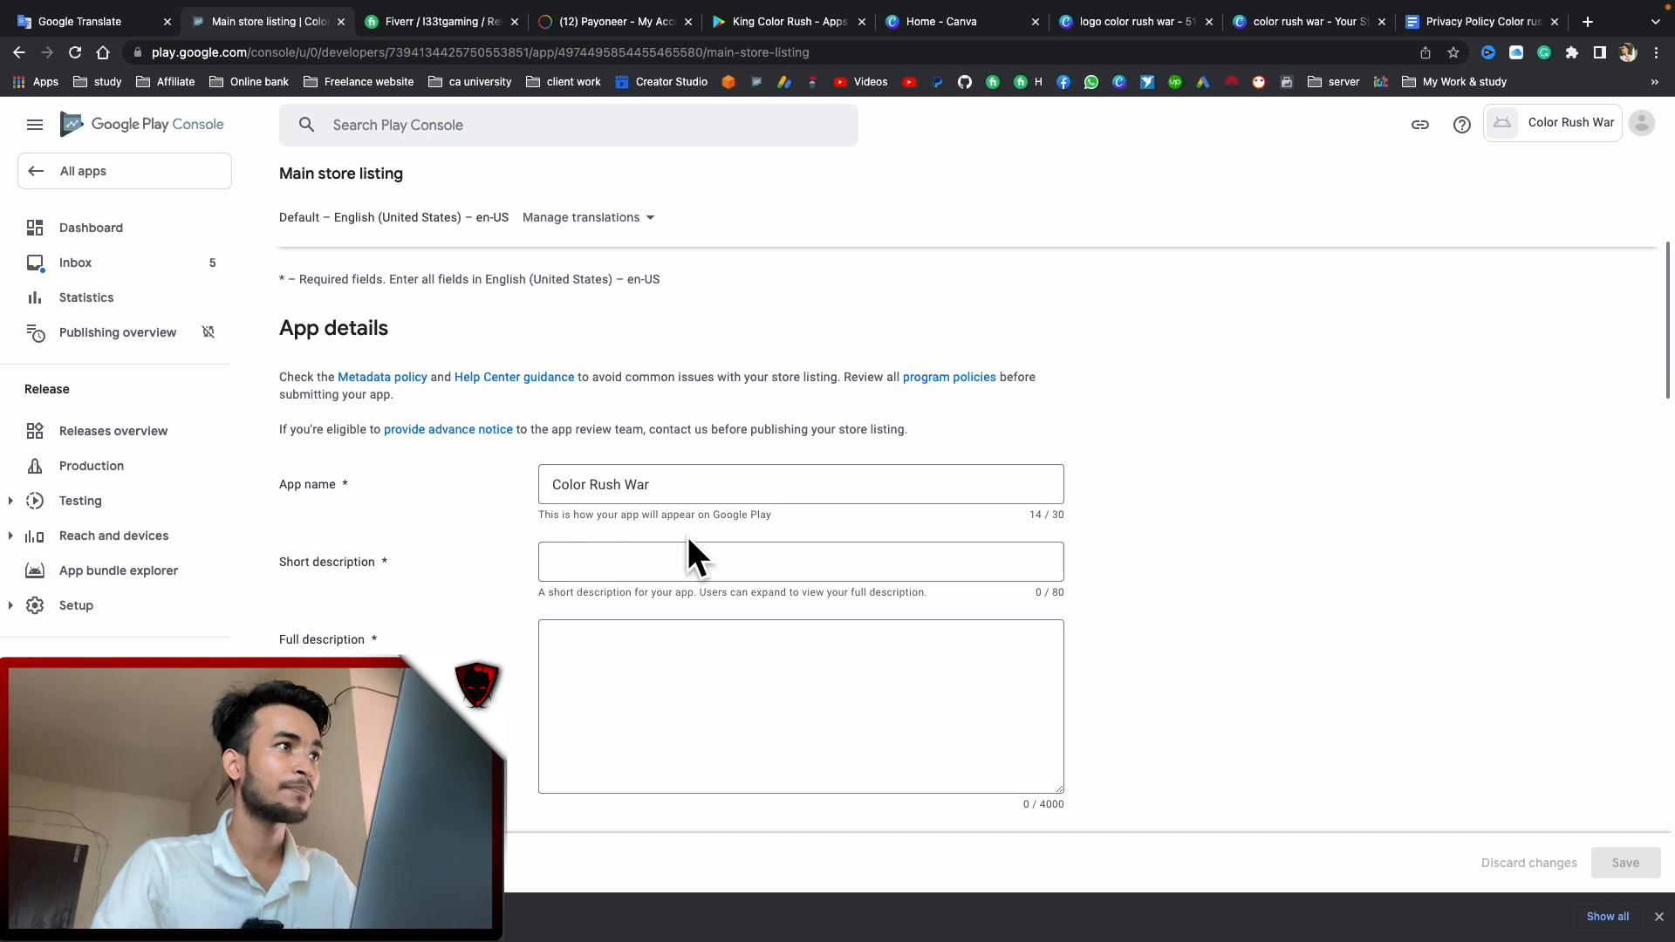
pyautogui.click(617, 561)
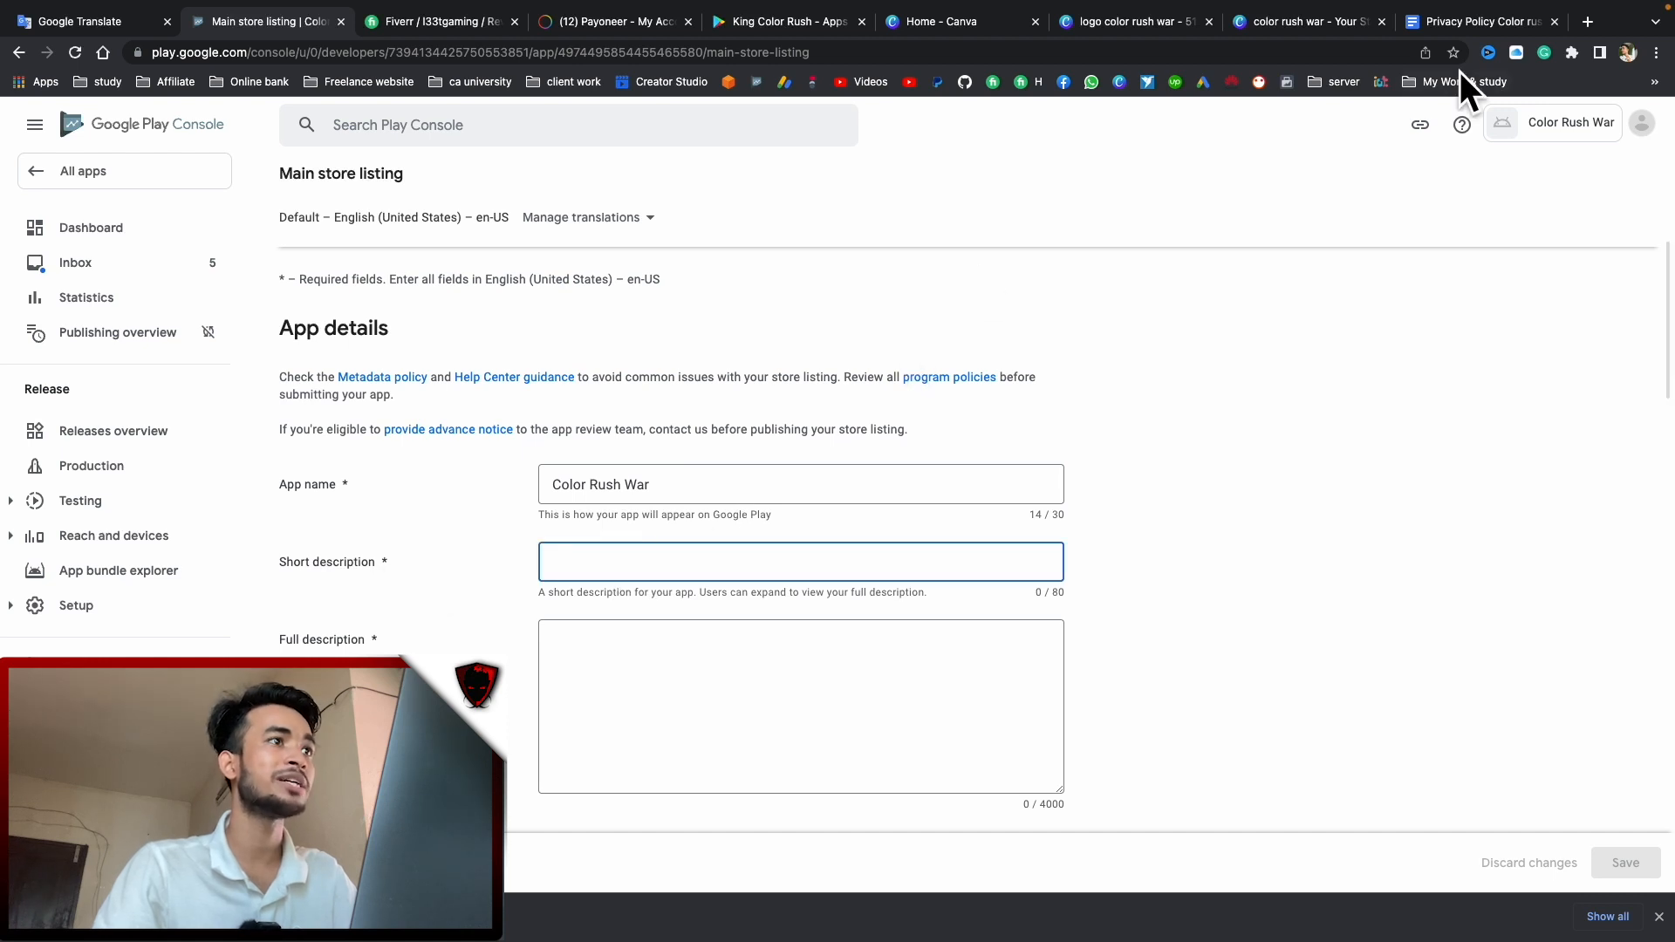
pyautogui.click(1430, 21)
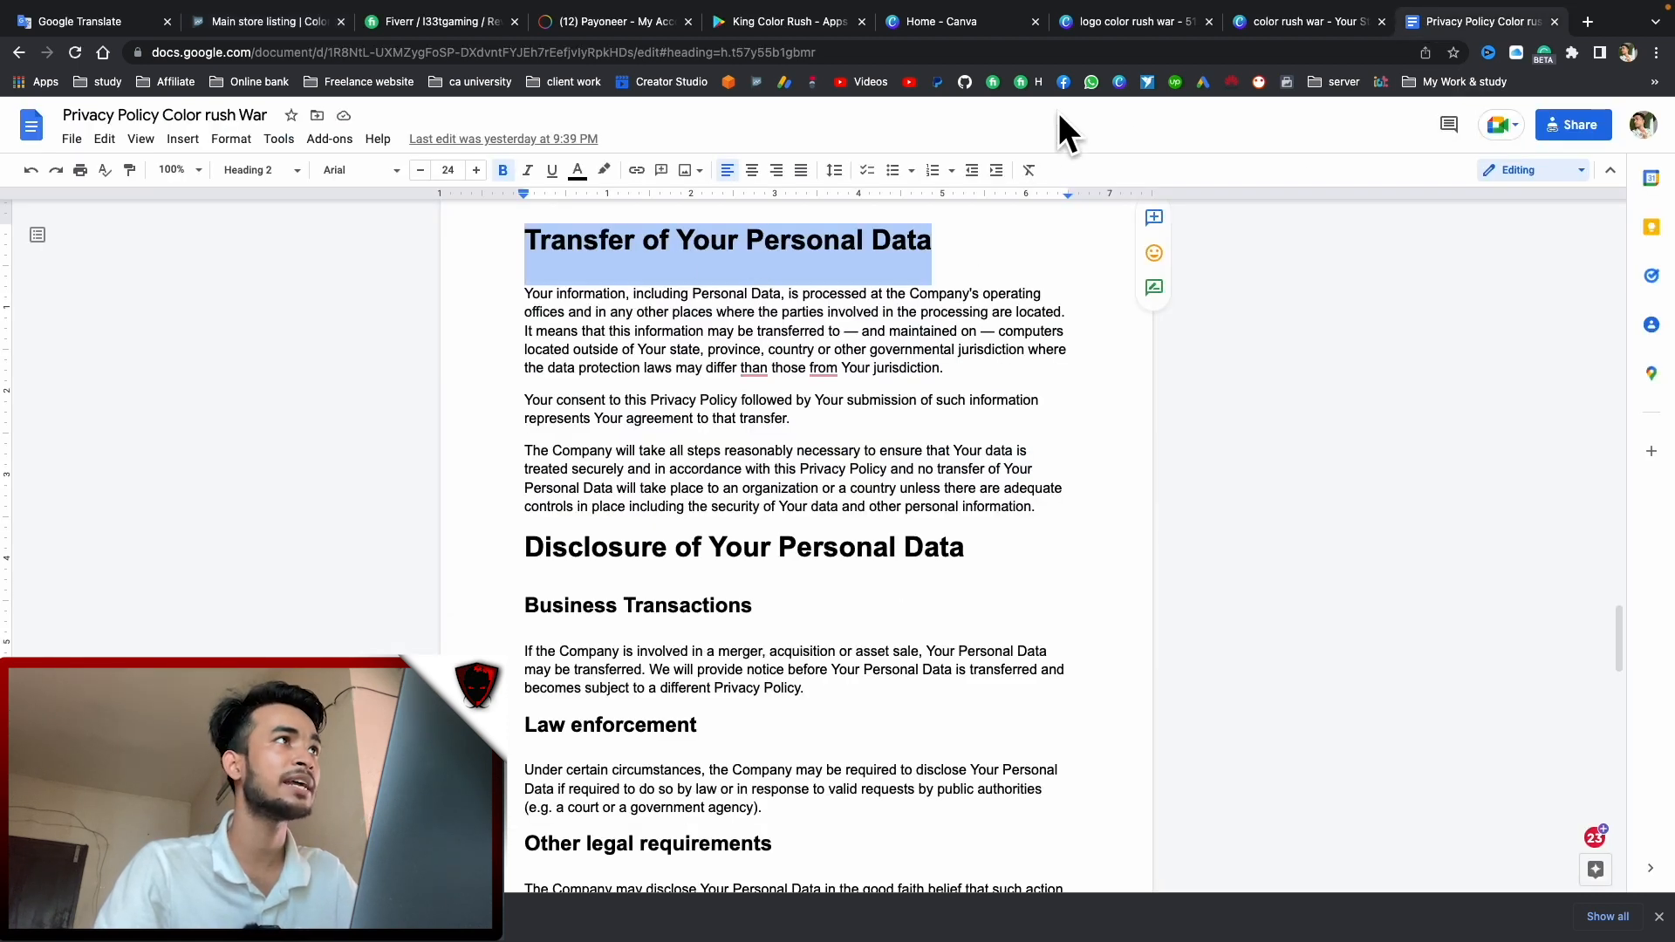
pyautogui.click(80, 19)
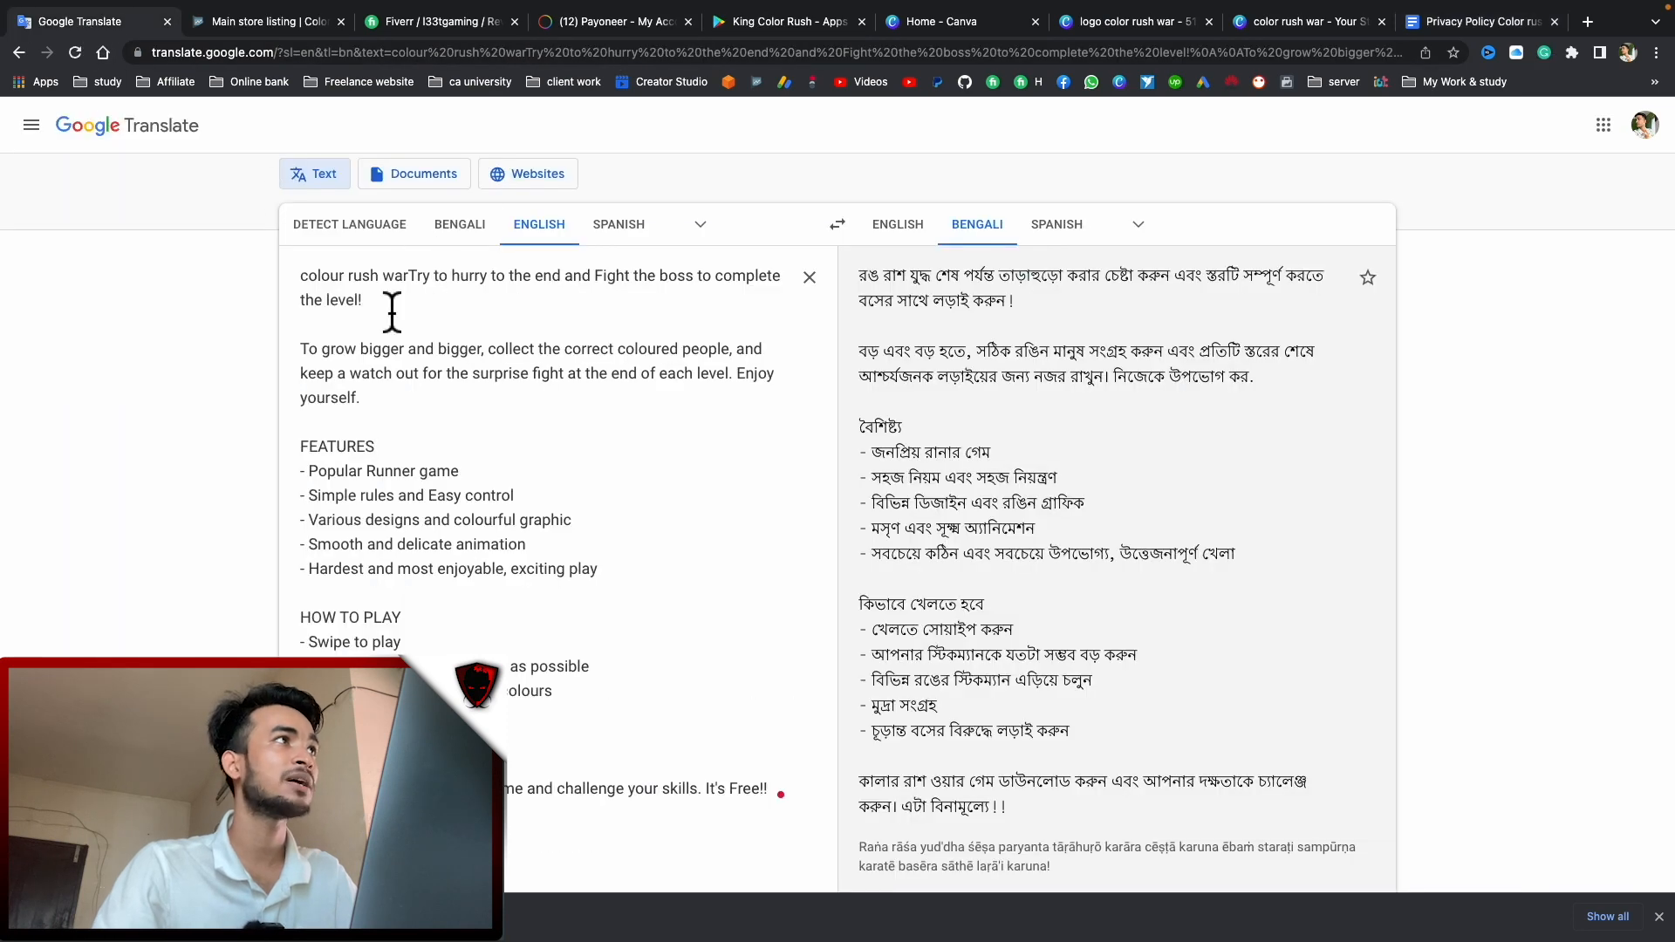
pyautogui.moveTo(391, 305); pyautogui.dragTo(286, 284)
pyautogui.press('super+c')
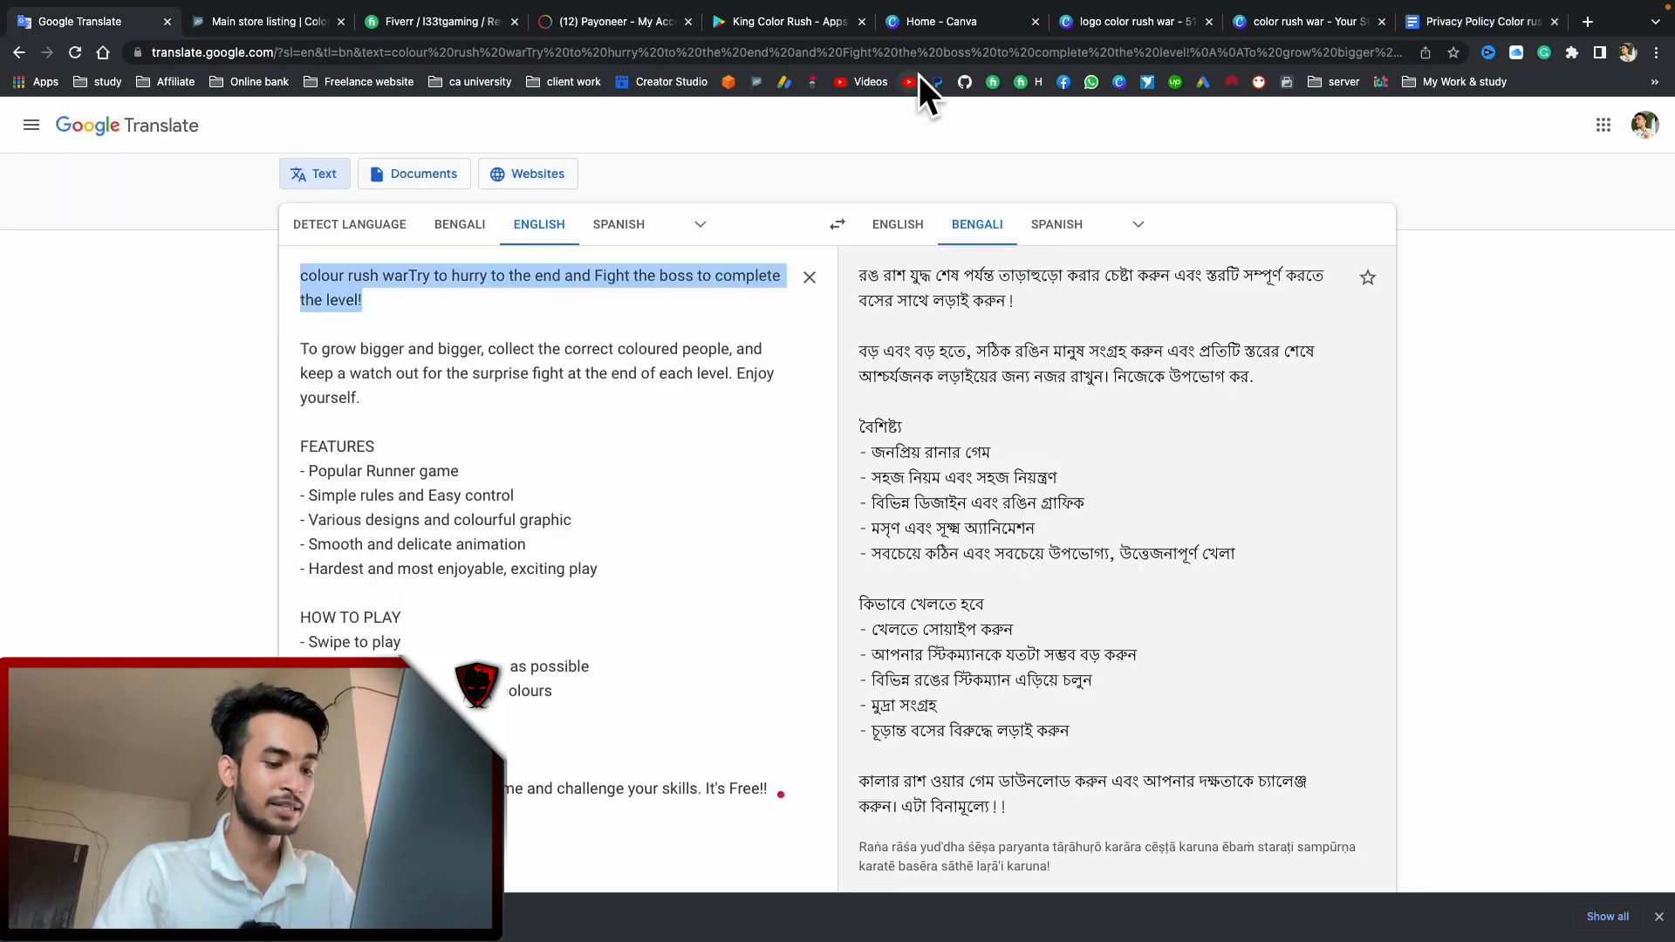
pyautogui.click(790, 23)
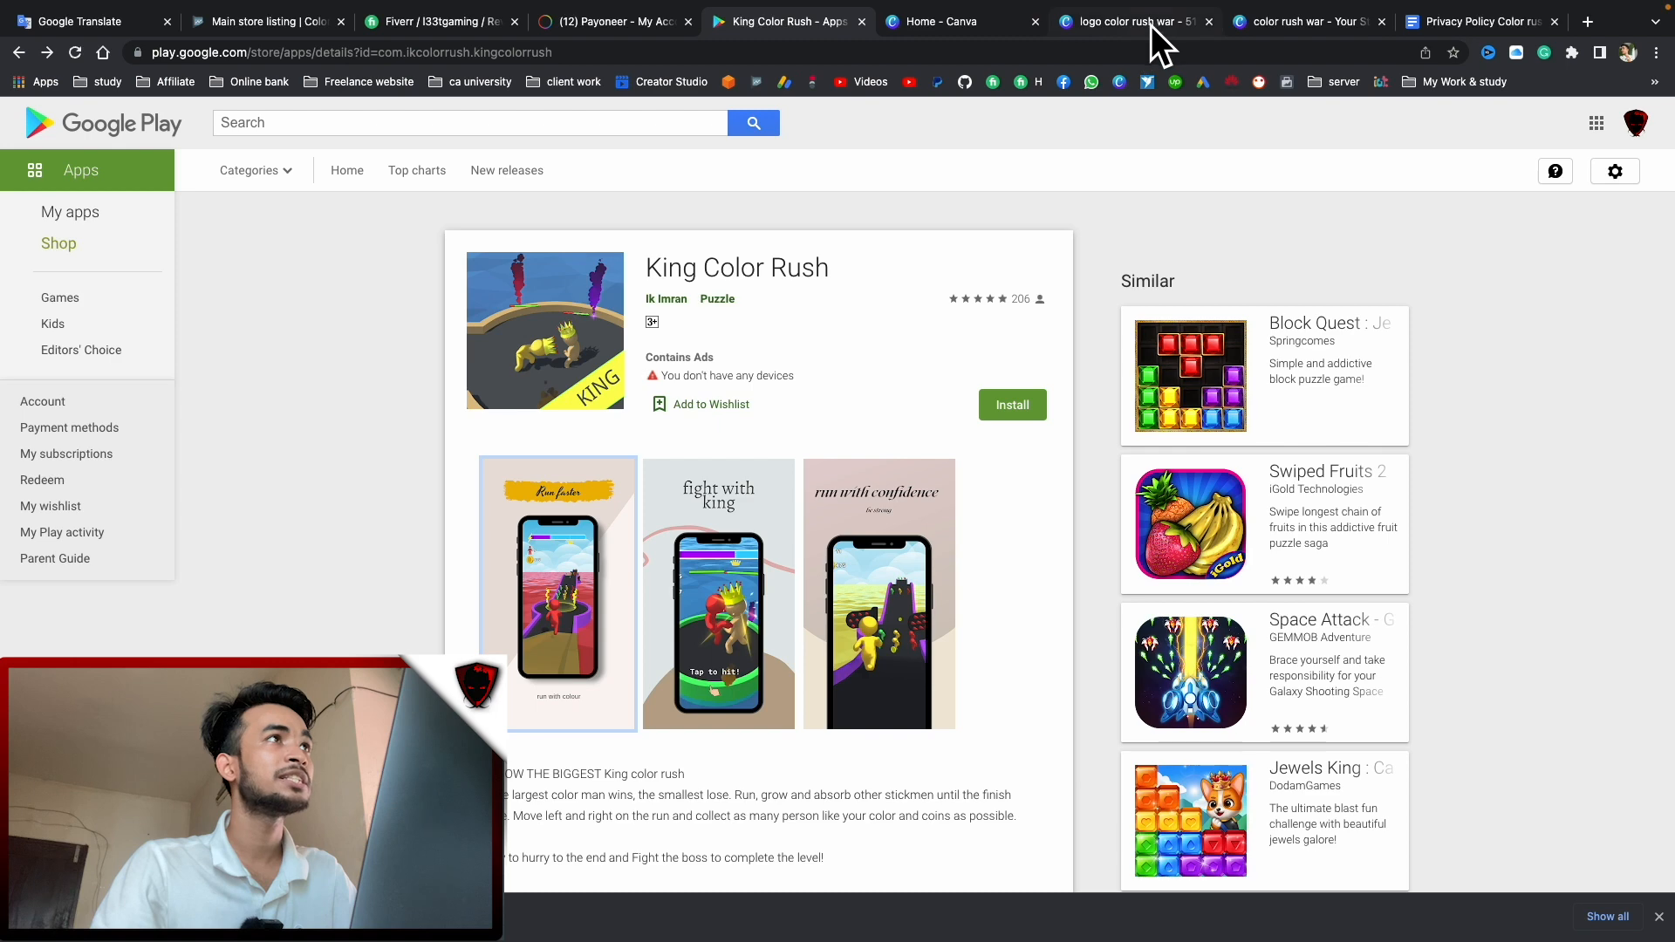
pyautogui.click(244, 19)
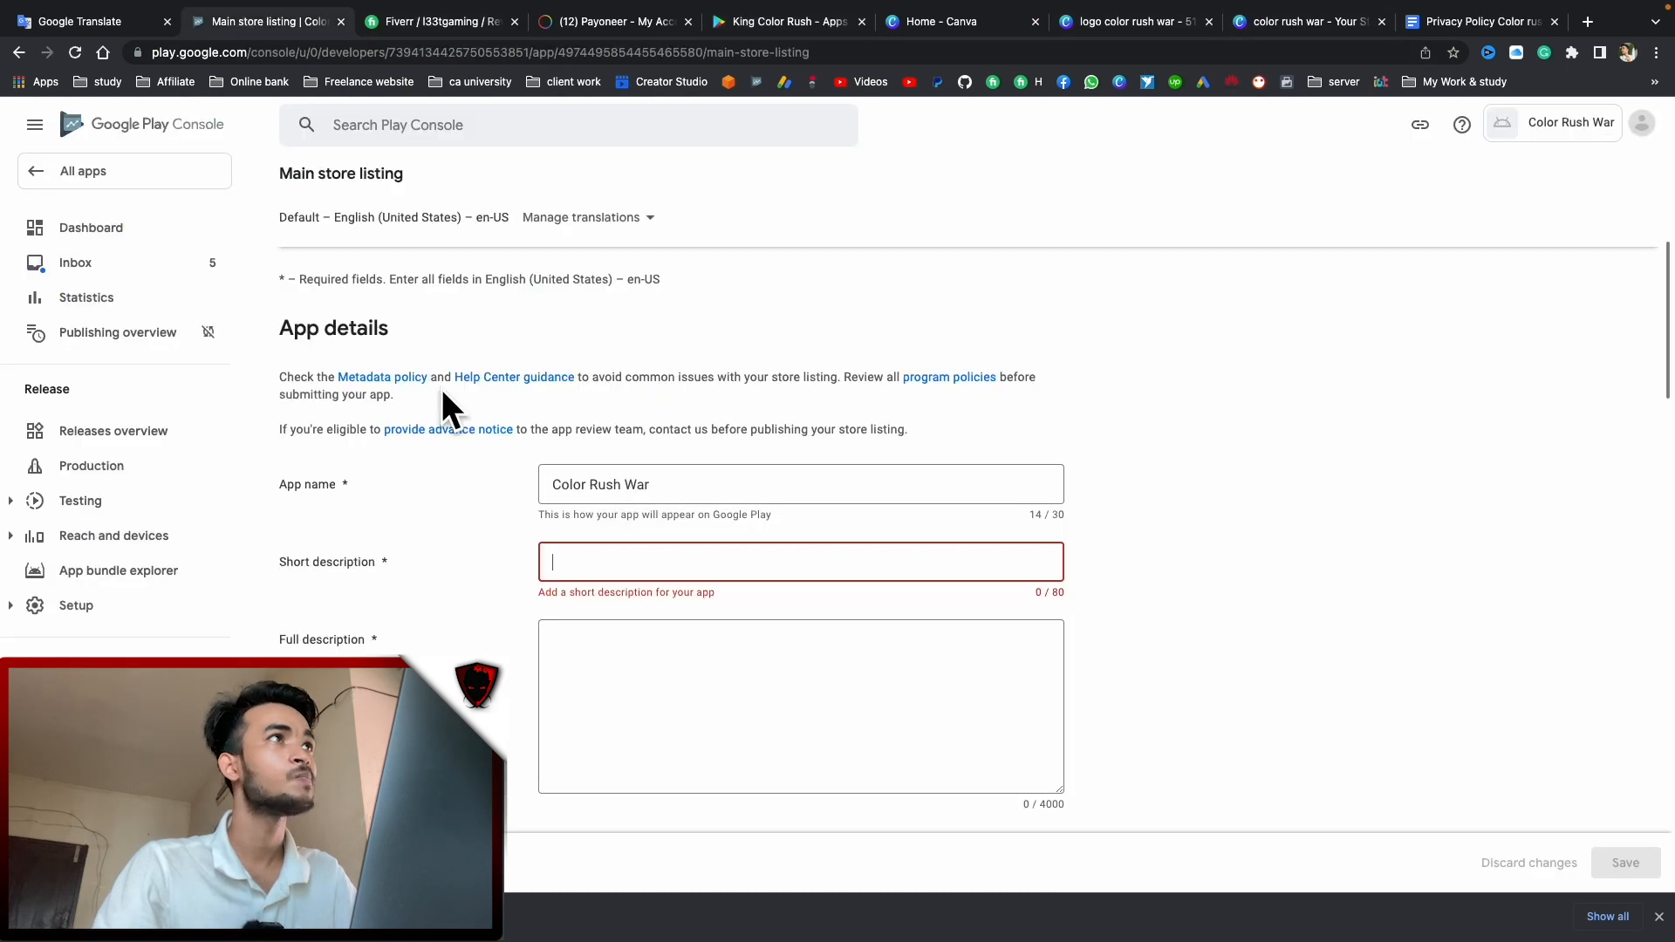
pyautogui.press('super+v')
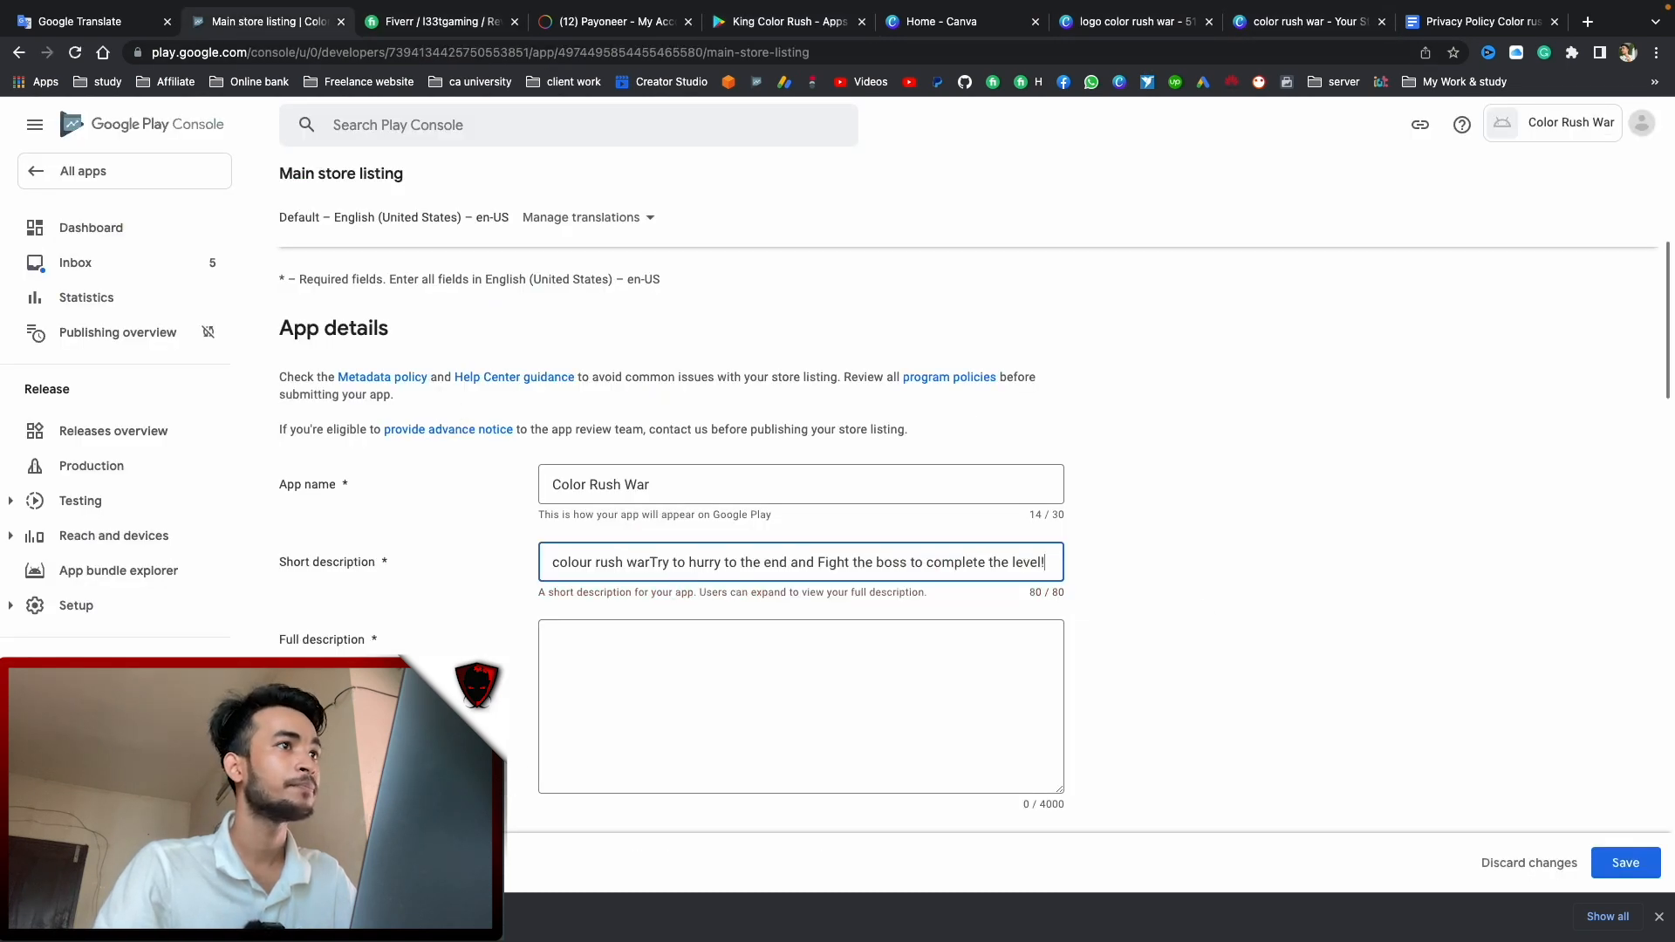
# Copy the remaining promotional text into Full description, making it 554 characters
pyautogui.click(66, 24)
pyautogui.moveTo(305, 324); pyautogui.dragTo(801, 822)
pyautogui.press('super+c')
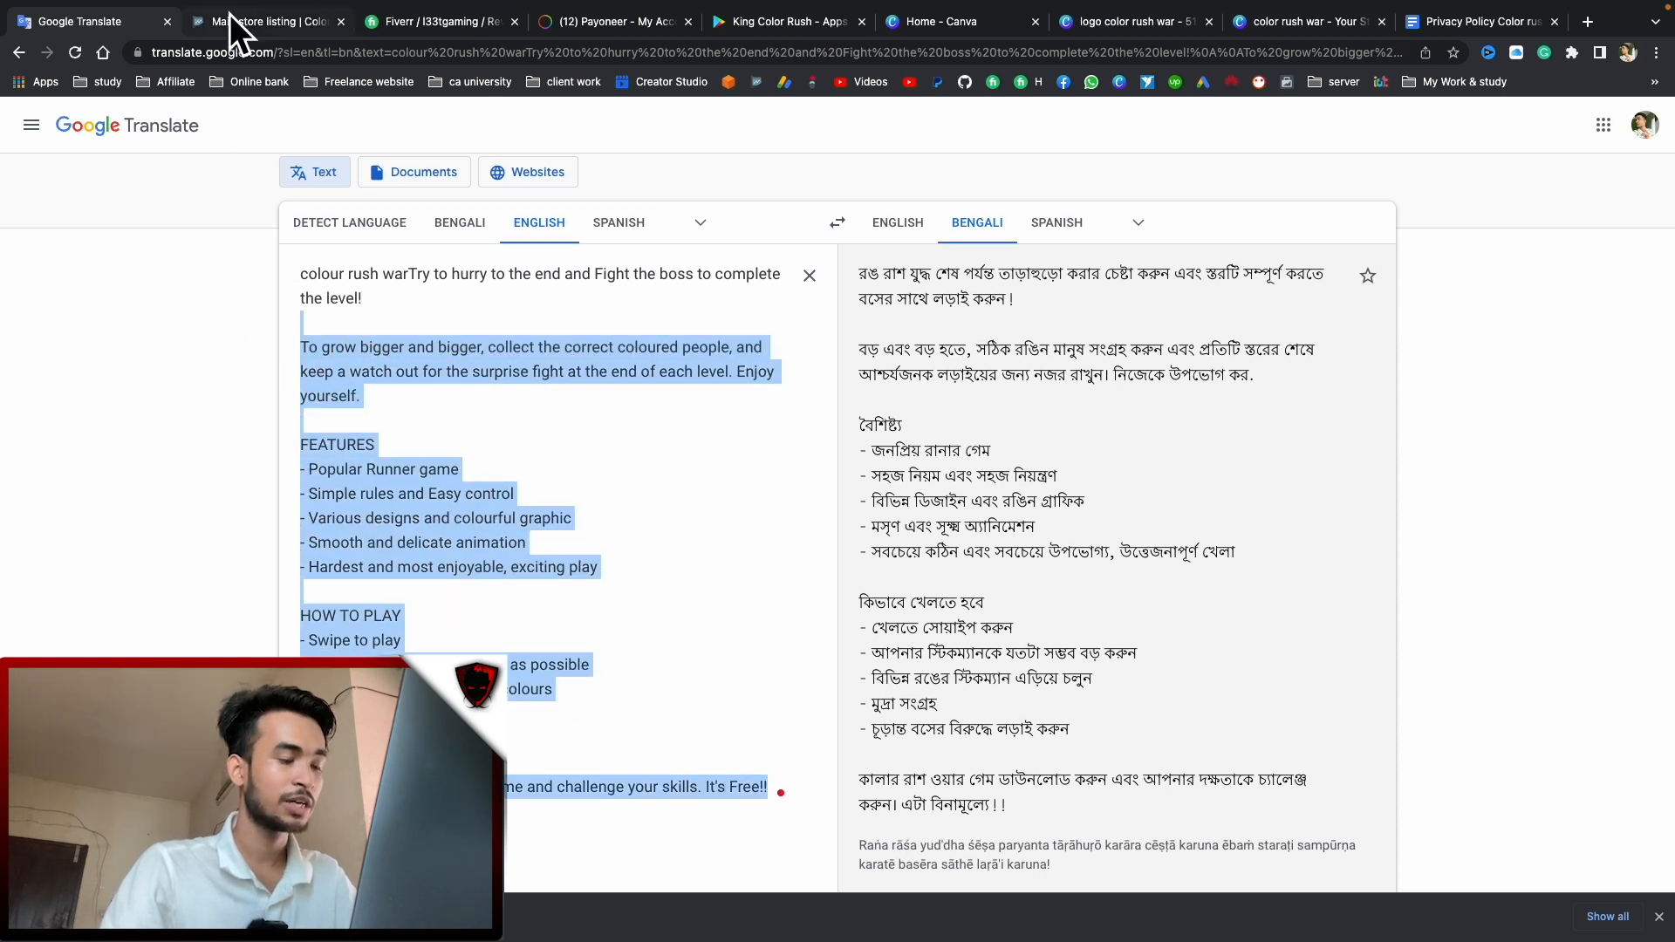
pyautogui.click(228, 21)
pyautogui.click(740, 691)
pyautogui.press('super+v')
pyautogui.scroll(-2, 1137, 628)
# Save the descriptions and drag logo color rush war.png from the desktop into the App icon box
pyautogui.click(1624, 864)
pyautogui.scroll(-5, 1144, 553)
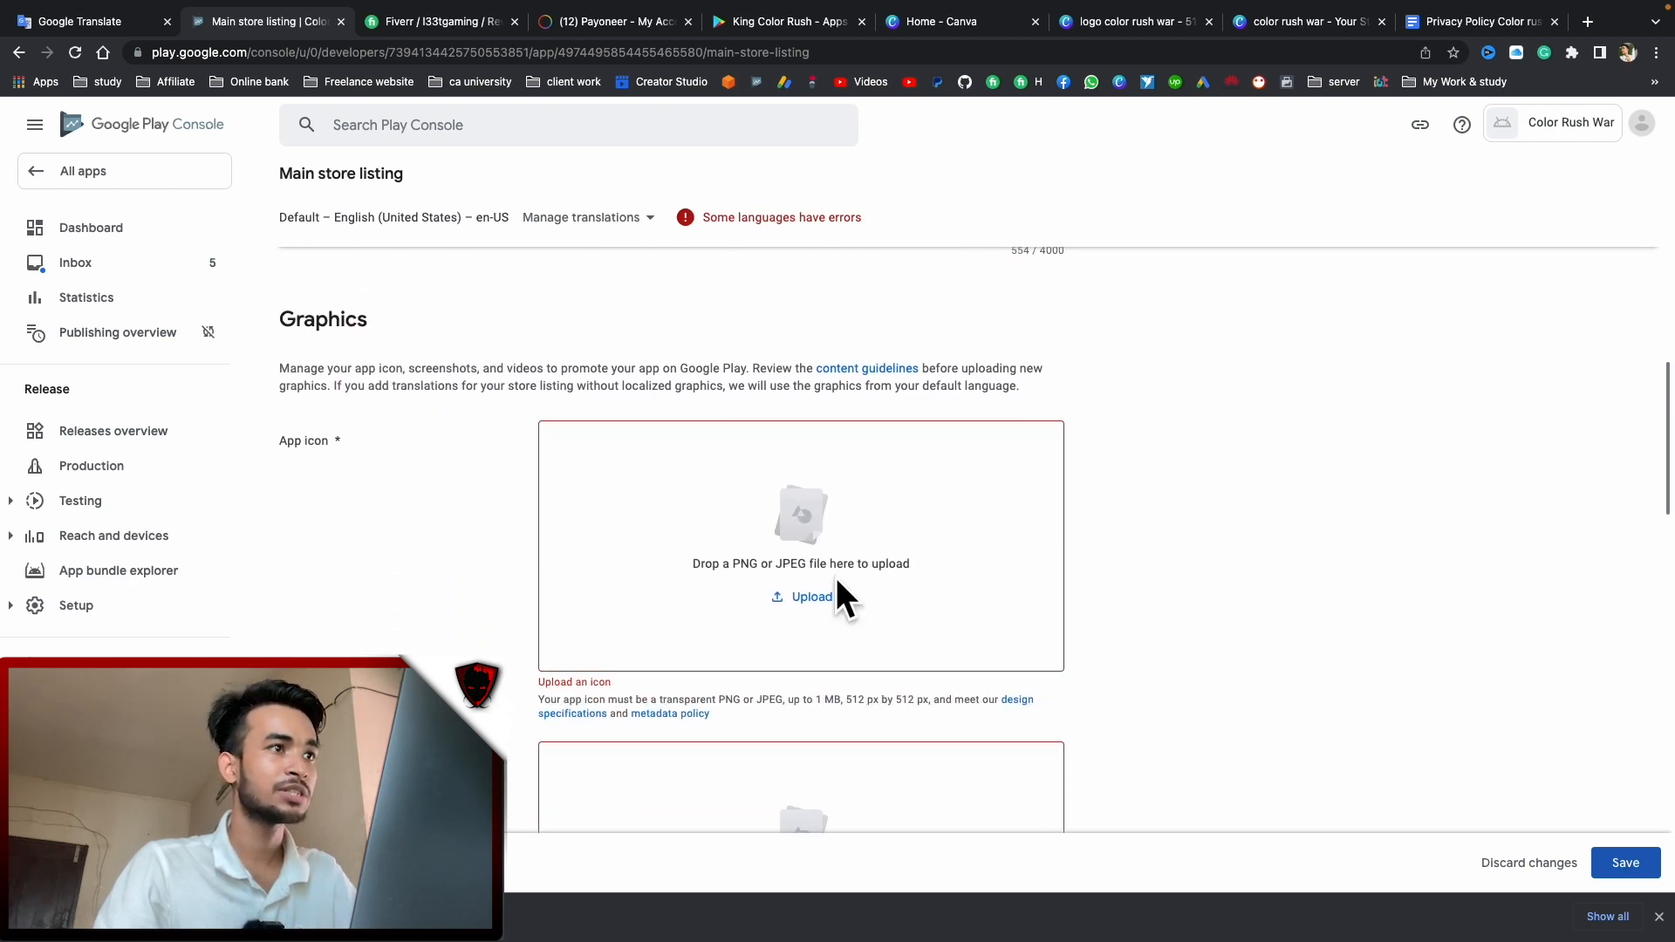
pyautogui.hotkey('ctrl', 'Left')
pyautogui.moveTo(1618, 559); pyautogui.dragTo(816, 606)
pyautogui.hotkey('ctrl', 'Right')
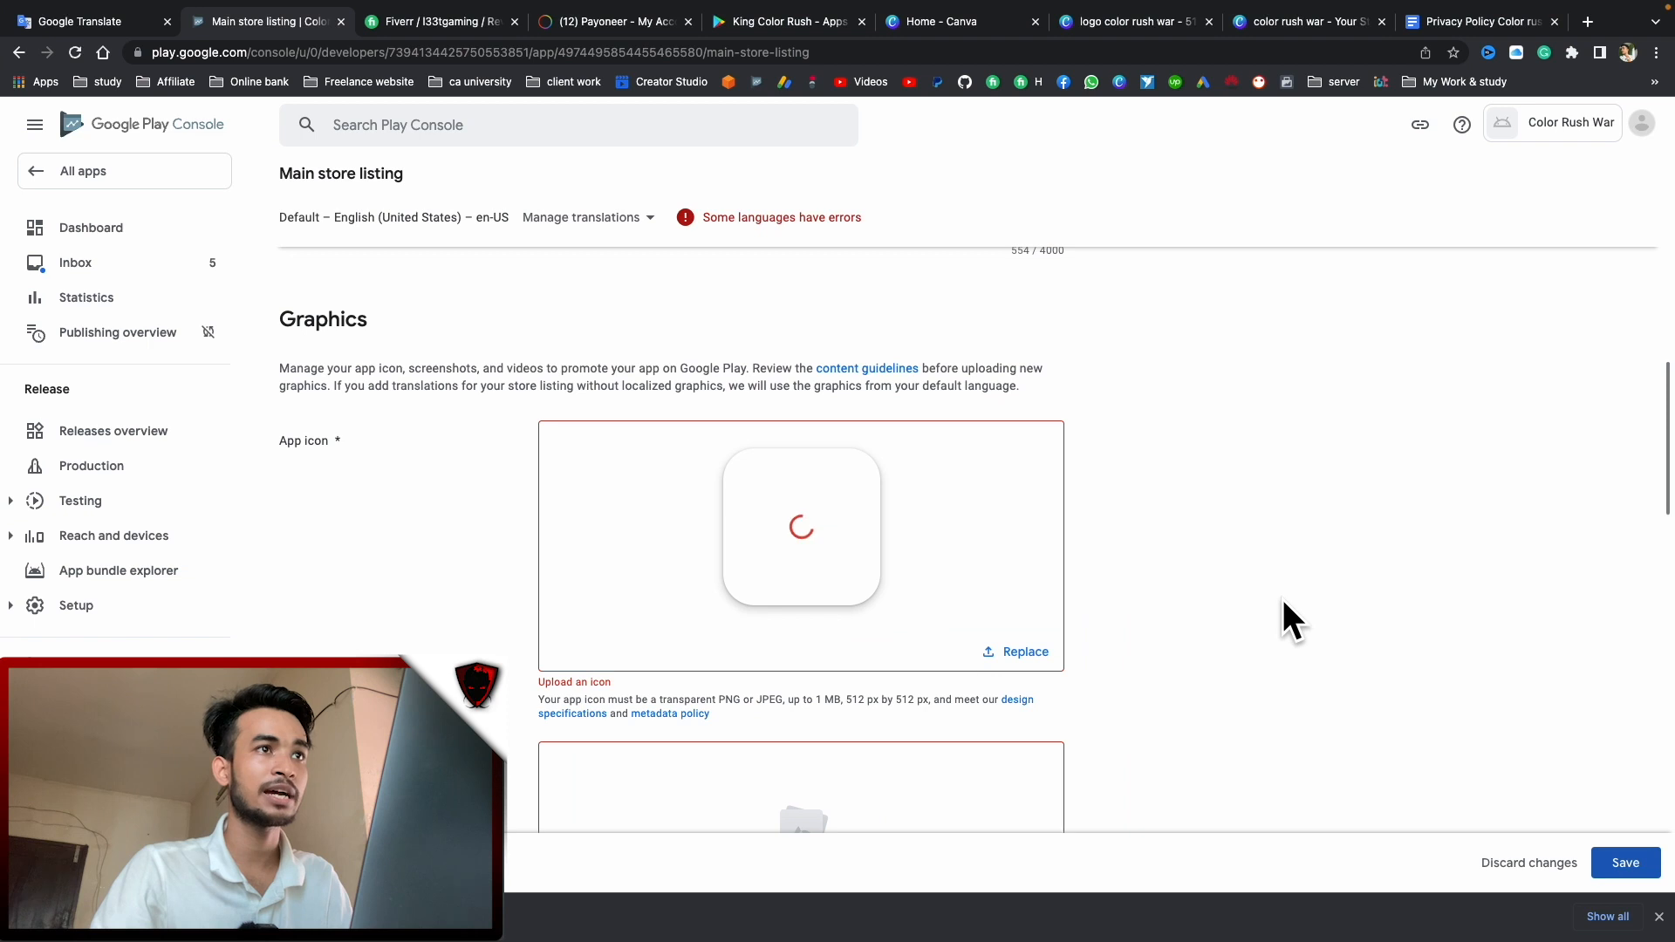
pyautogui.scroll(-5, 1282, 598)
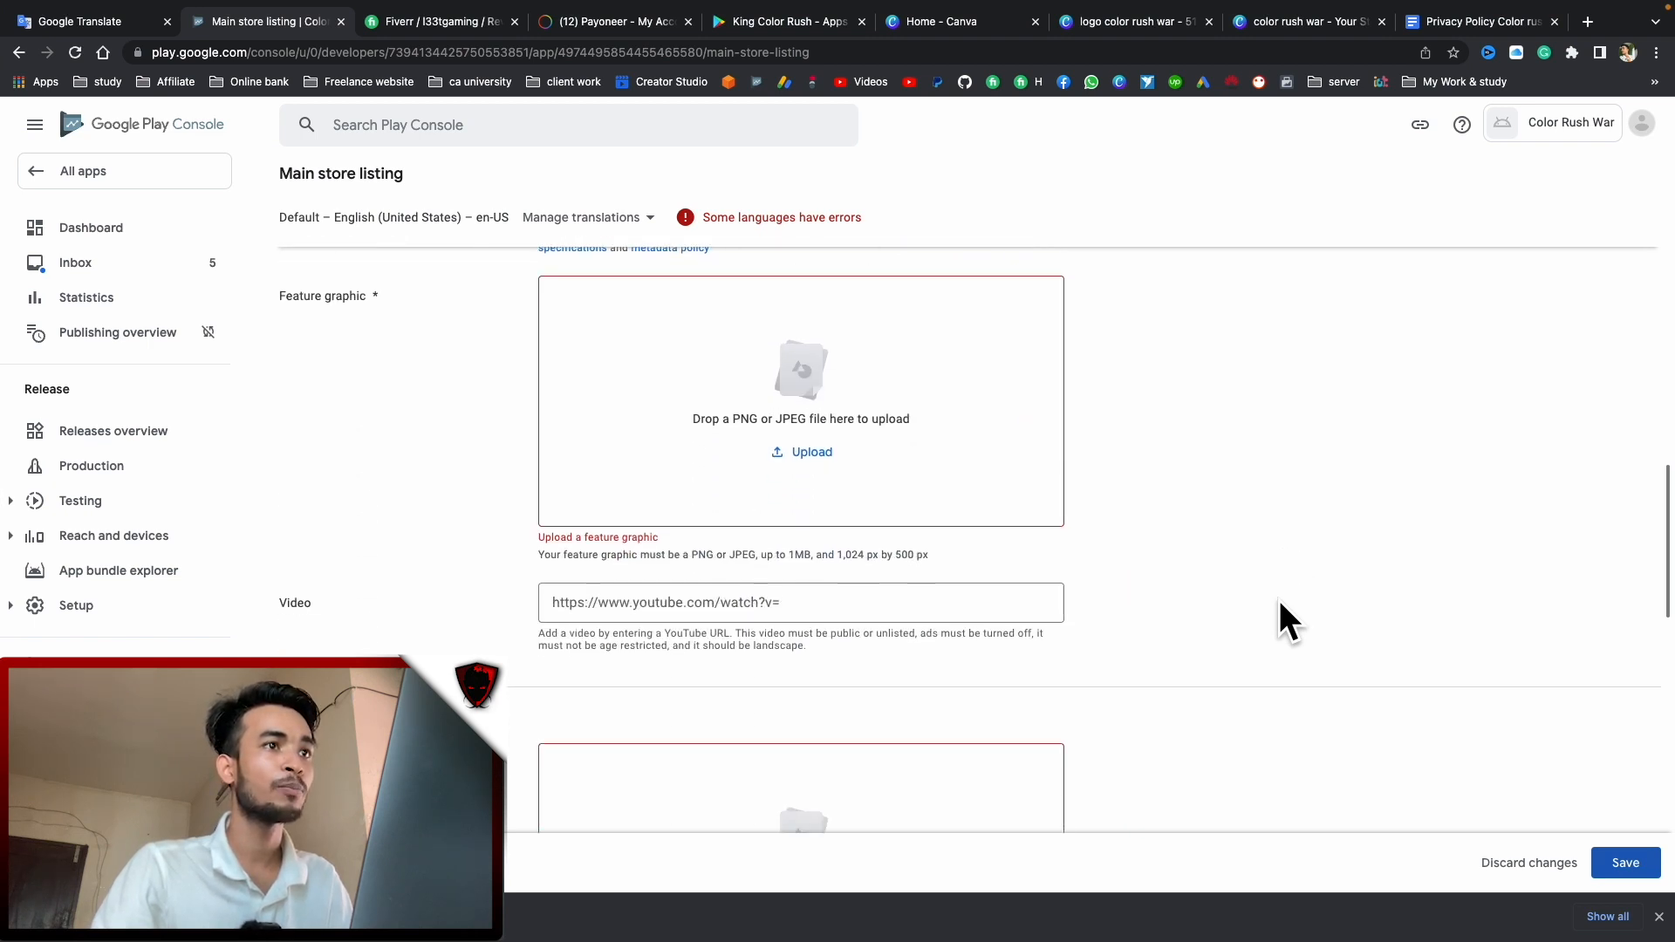
pyautogui.scroll(2, 1151, 598)
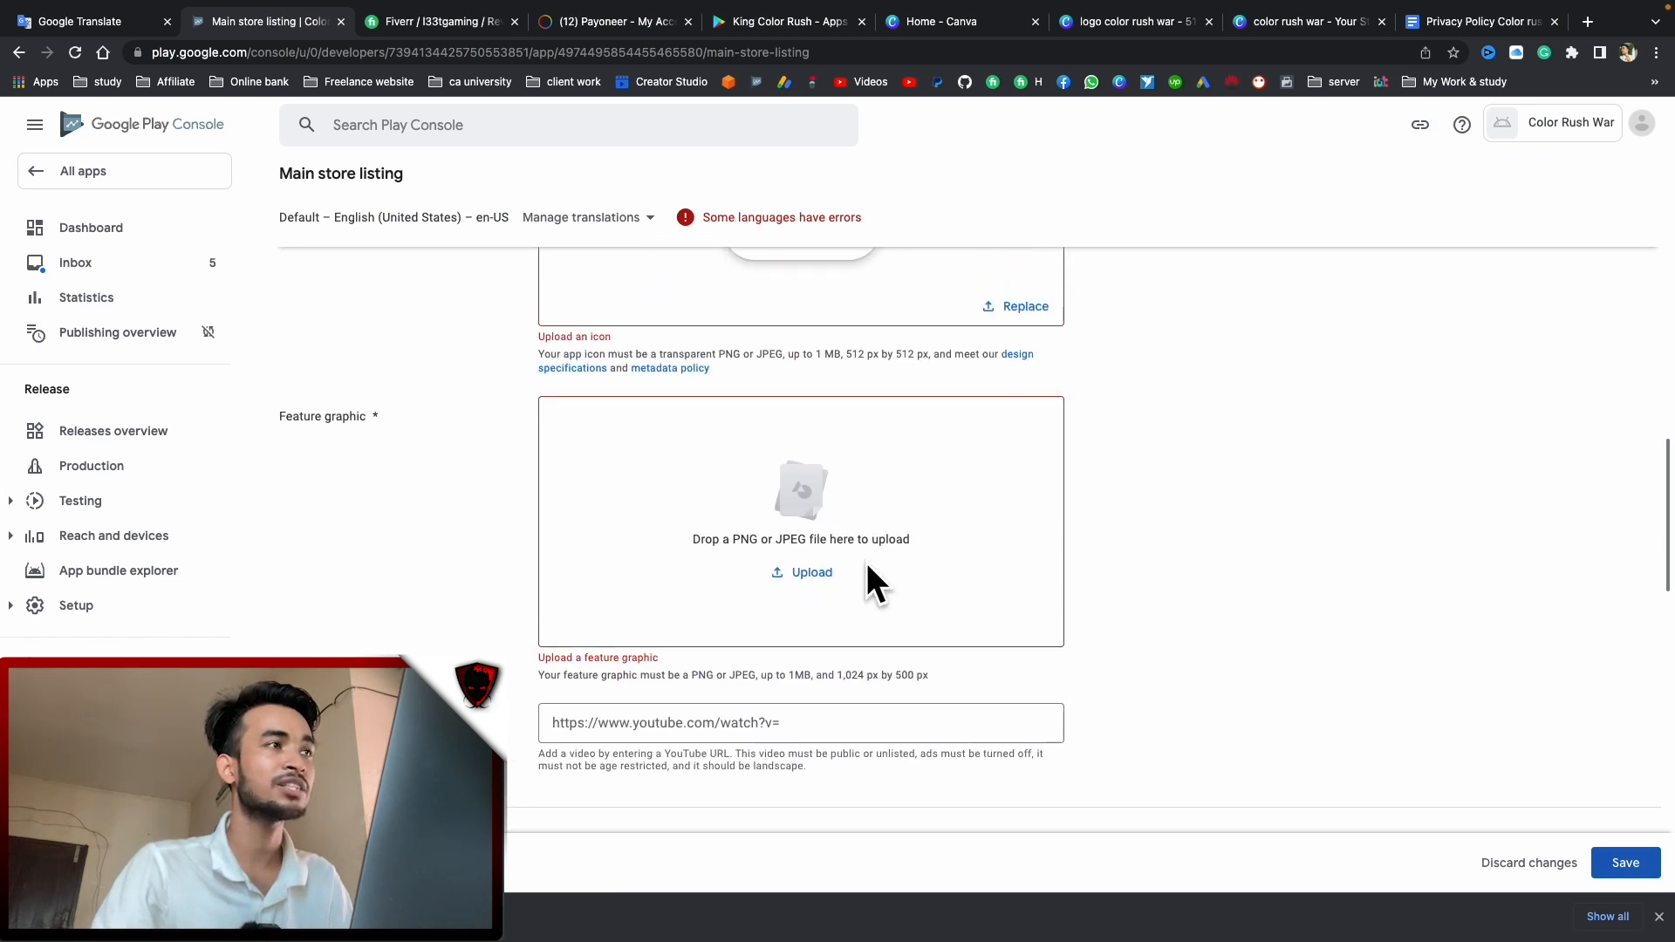
pyautogui.scroll(-1, 898, 594)
pyautogui.scroll(-4, 867, 587)
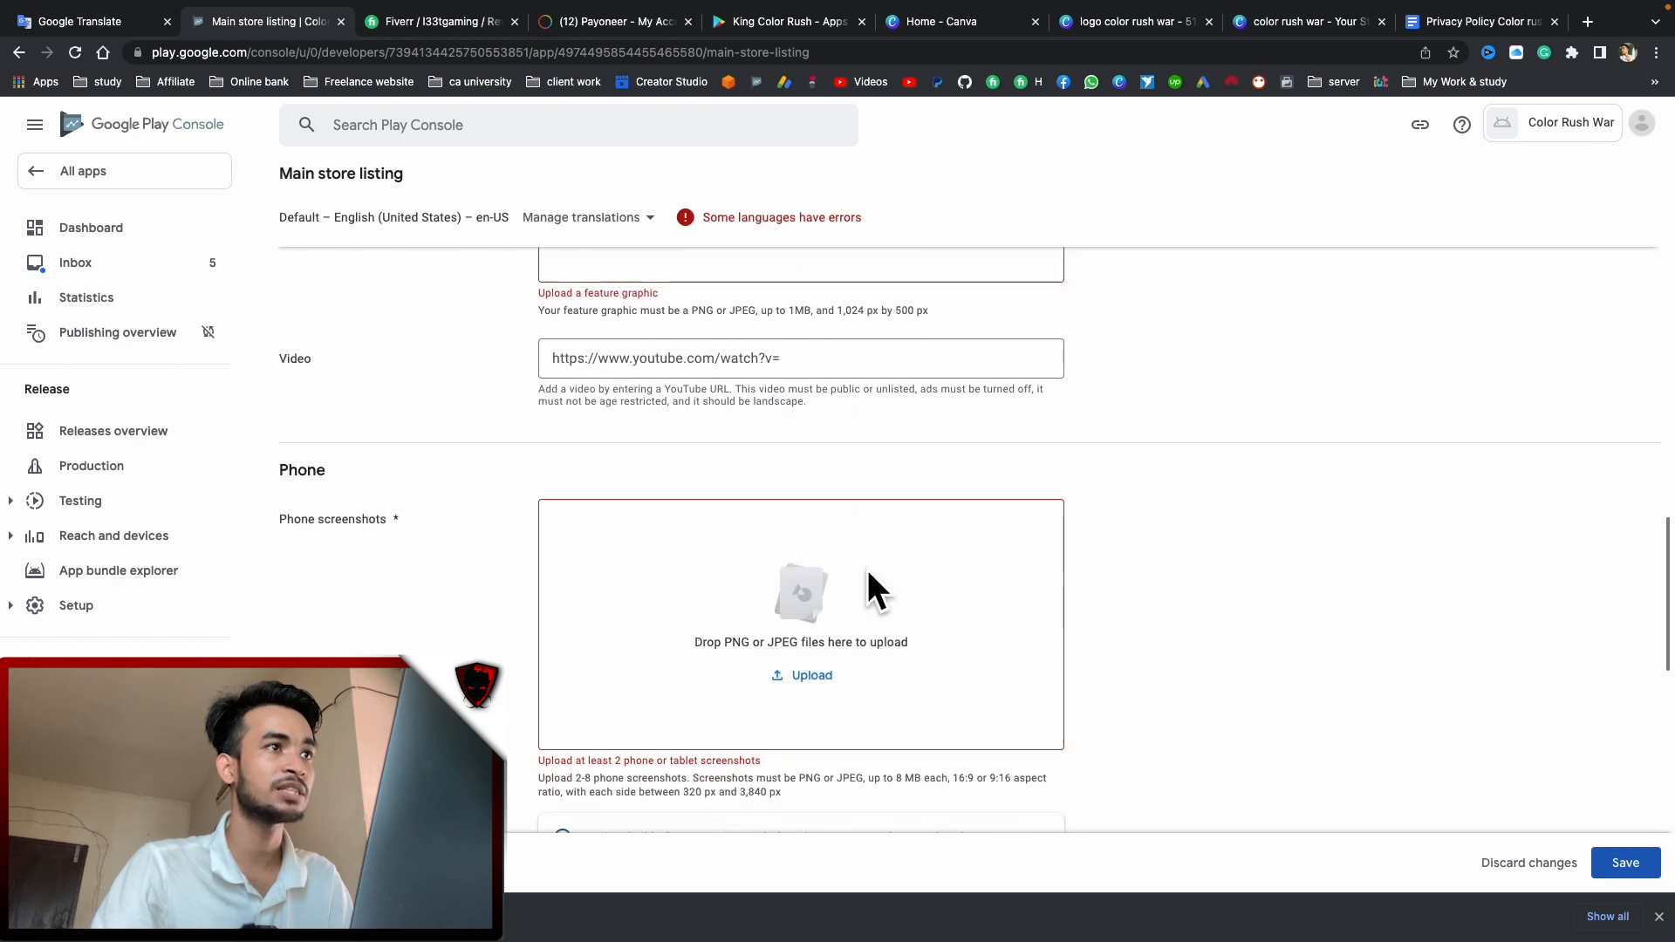
# Select 1.png, 2.png and 3.png in the color rush war folder and drop them into Phone screenshots
pyautogui.hotkey('ctrl', 'Left')
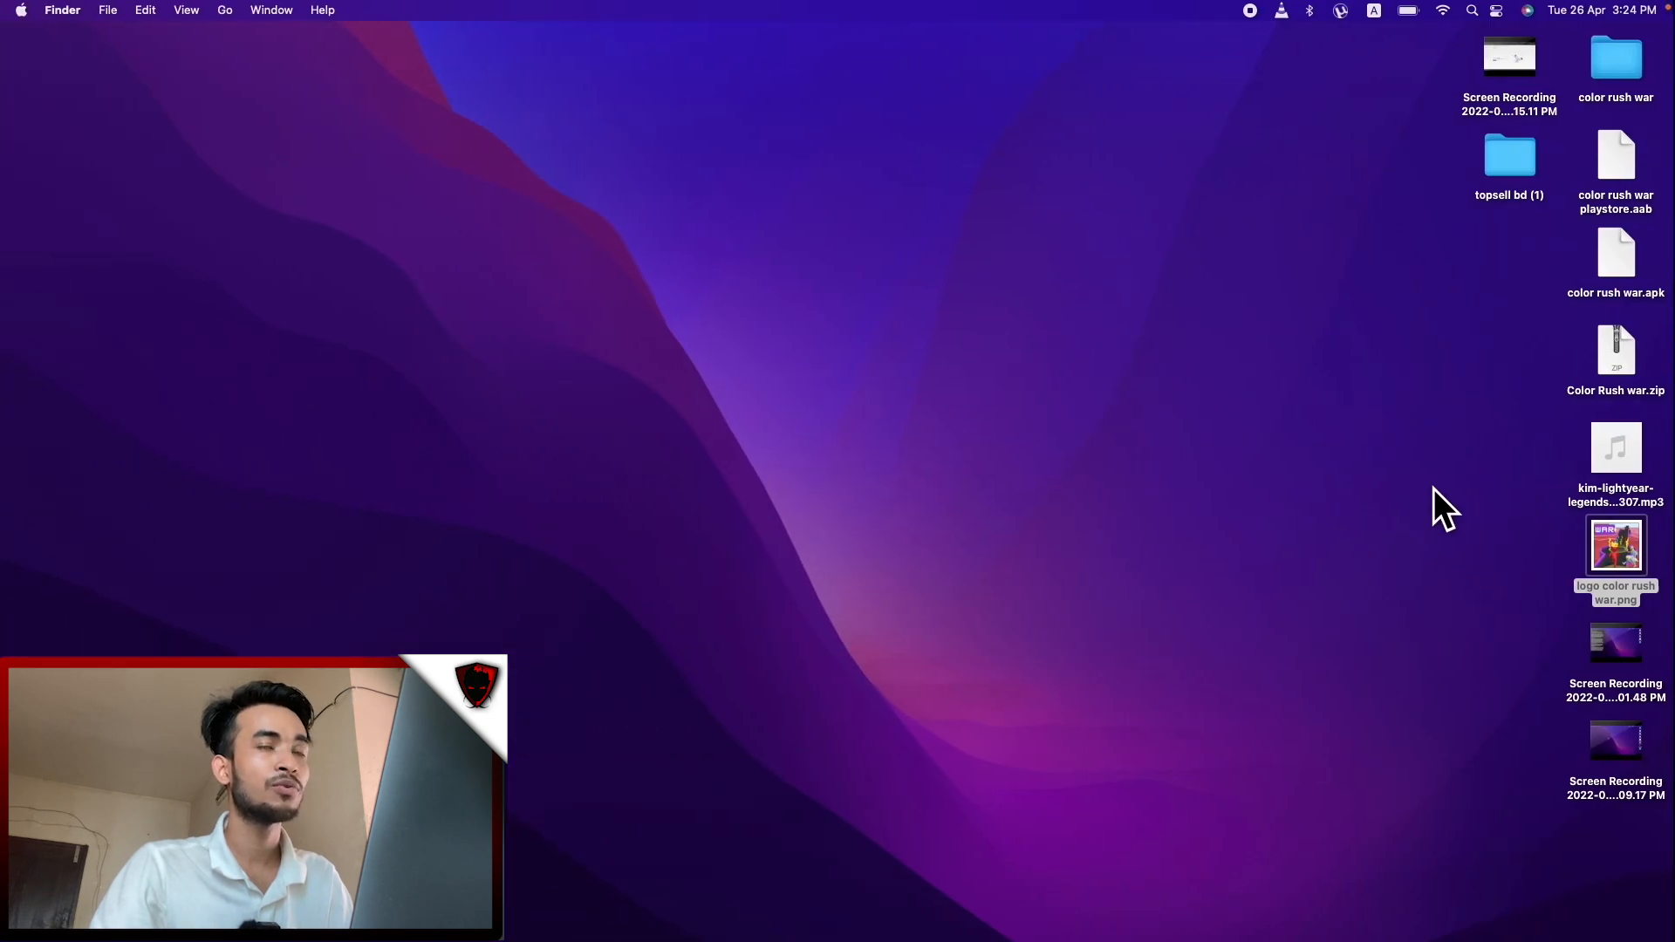
pyautogui.doubleClick(1599, 54)
pyautogui.moveTo(708, 373); pyautogui.dragTo(626, 222)
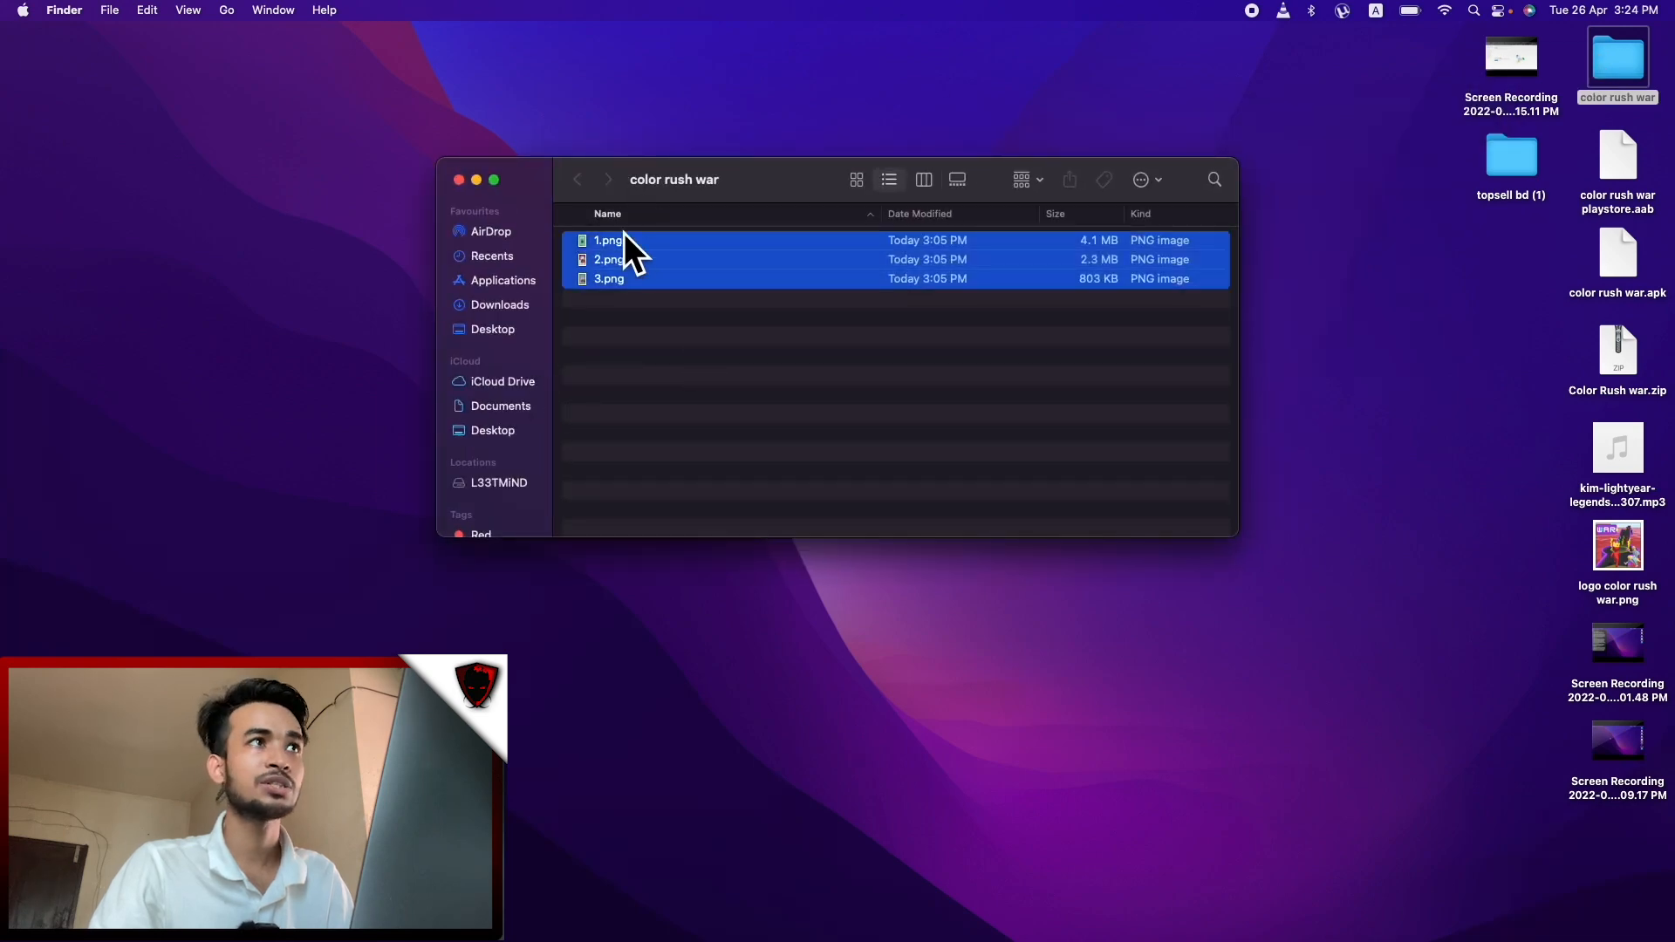
pyautogui.hotkey('ctrl', 'Right')
pyautogui.moveTo(565, 301); pyautogui.dragTo(749, 583)
pyautogui.scroll(10, 836, 446)
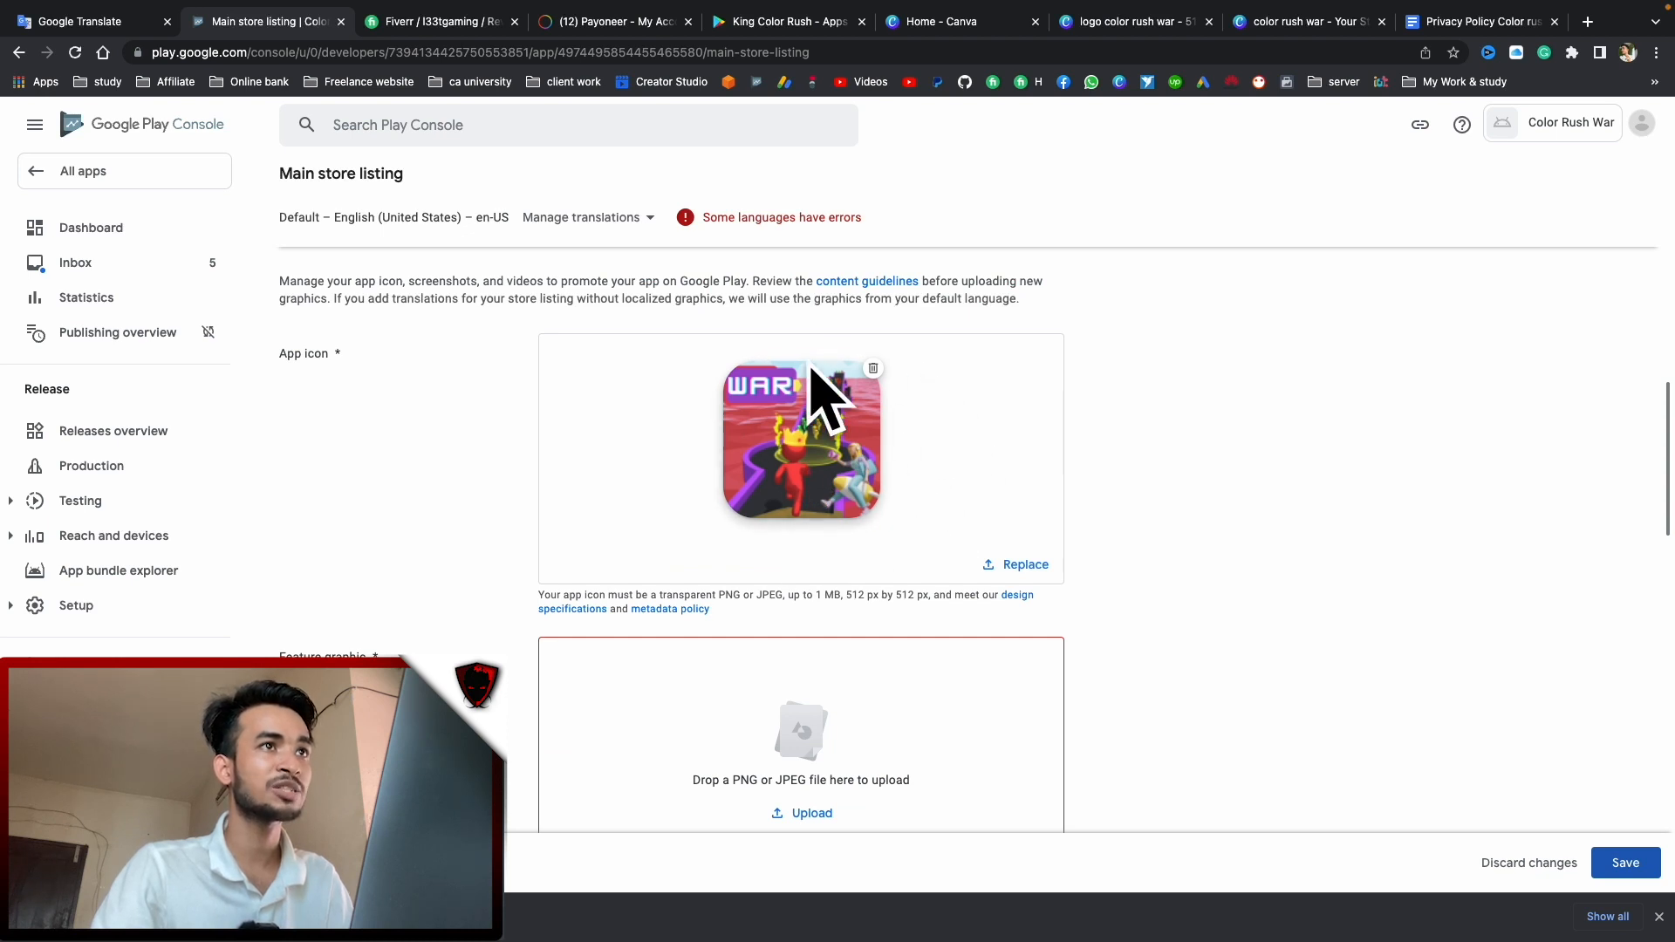
# Scroll through the listing graphics to check the app icon and three phone screenshots uploading (3 / 8)
pyautogui.scroll(-3, 766, 443)
pyautogui.scroll(-8, 766, 442)
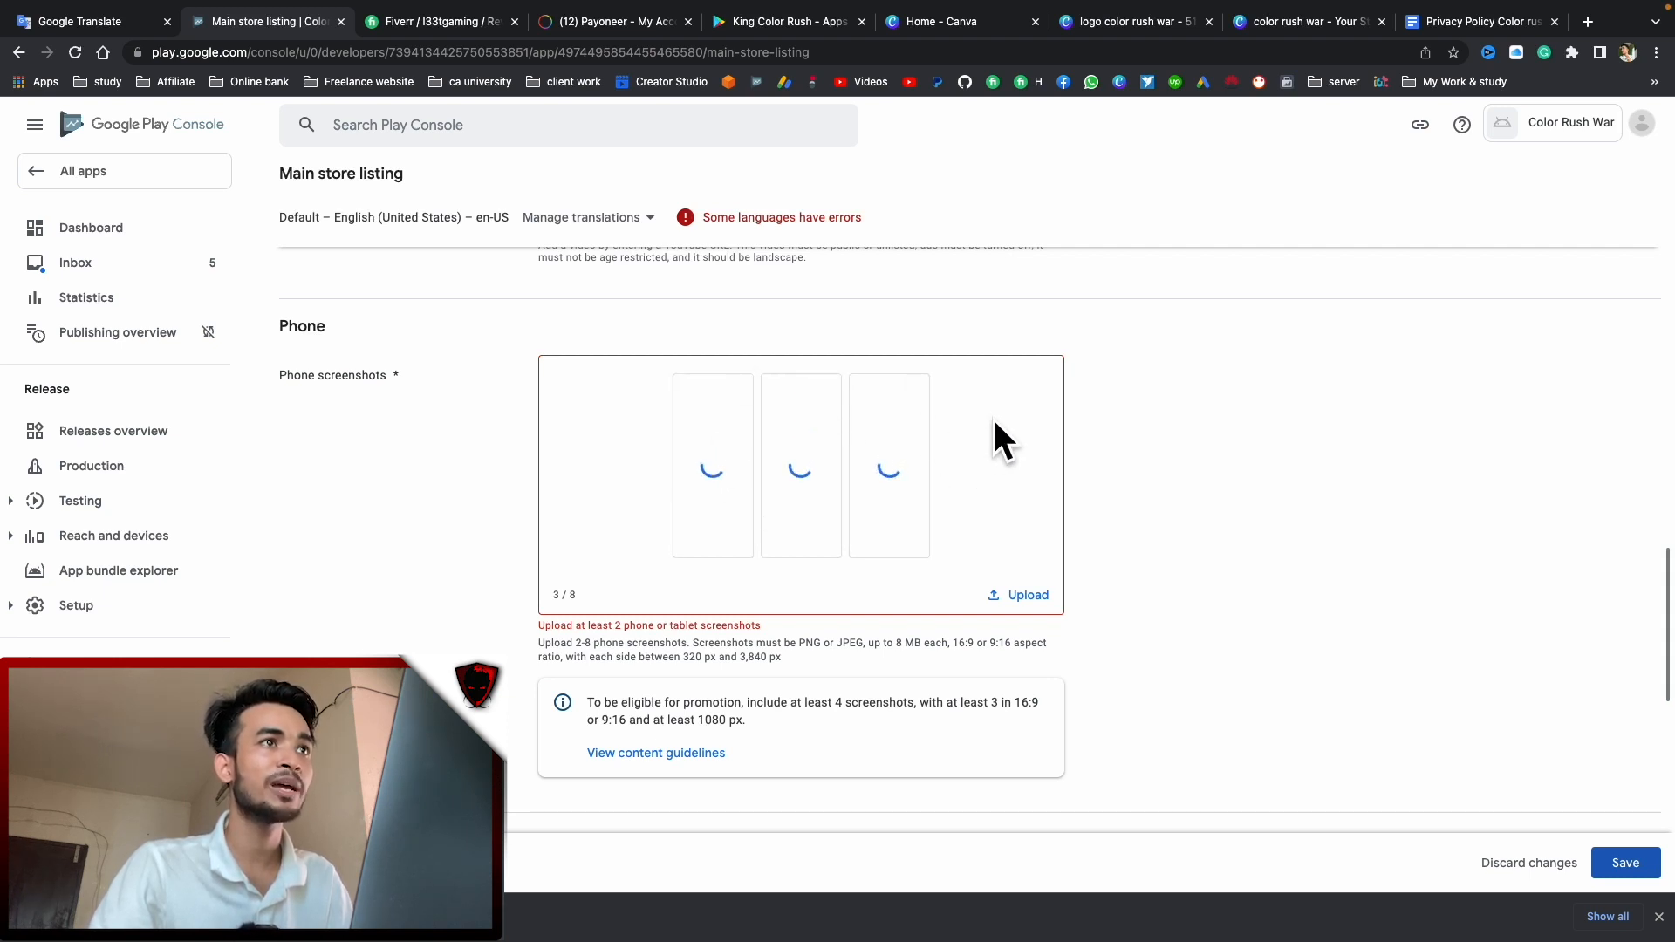
pyautogui.scroll(1, 994, 428)
pyautogui.scroll(3, 992, 419)
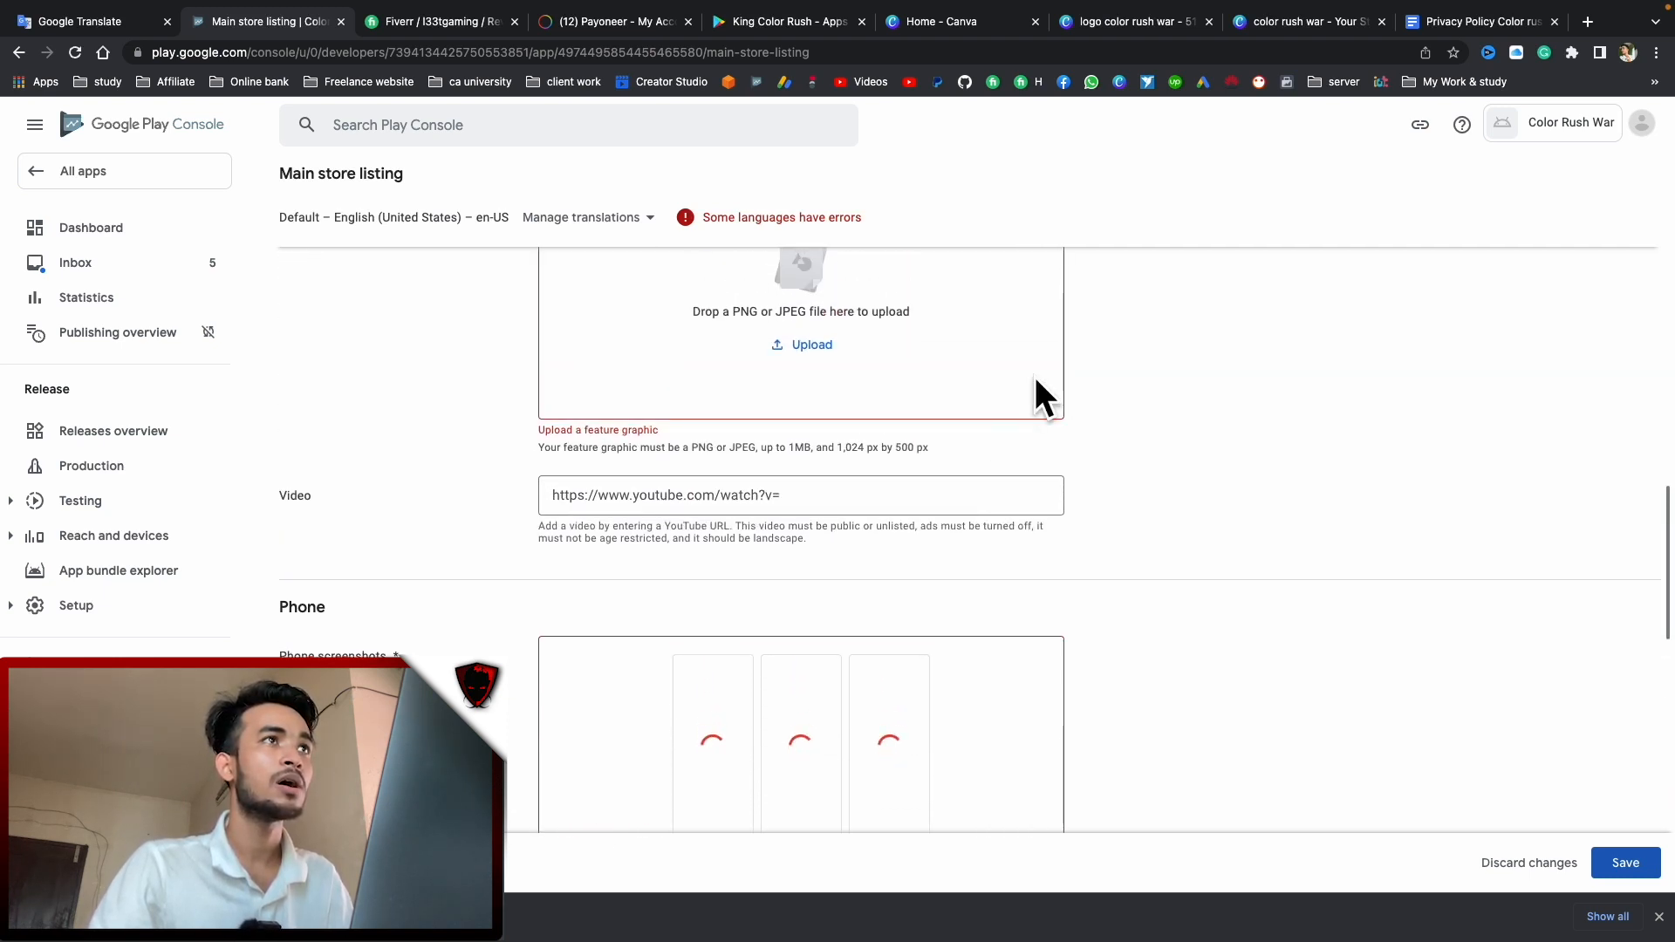
# Create a new custom-size Canva design of 1024 × 500 px from the Canva home page
pyautogui.click(1289, 27)
pyautogui.scroll(-5, 946, 486)
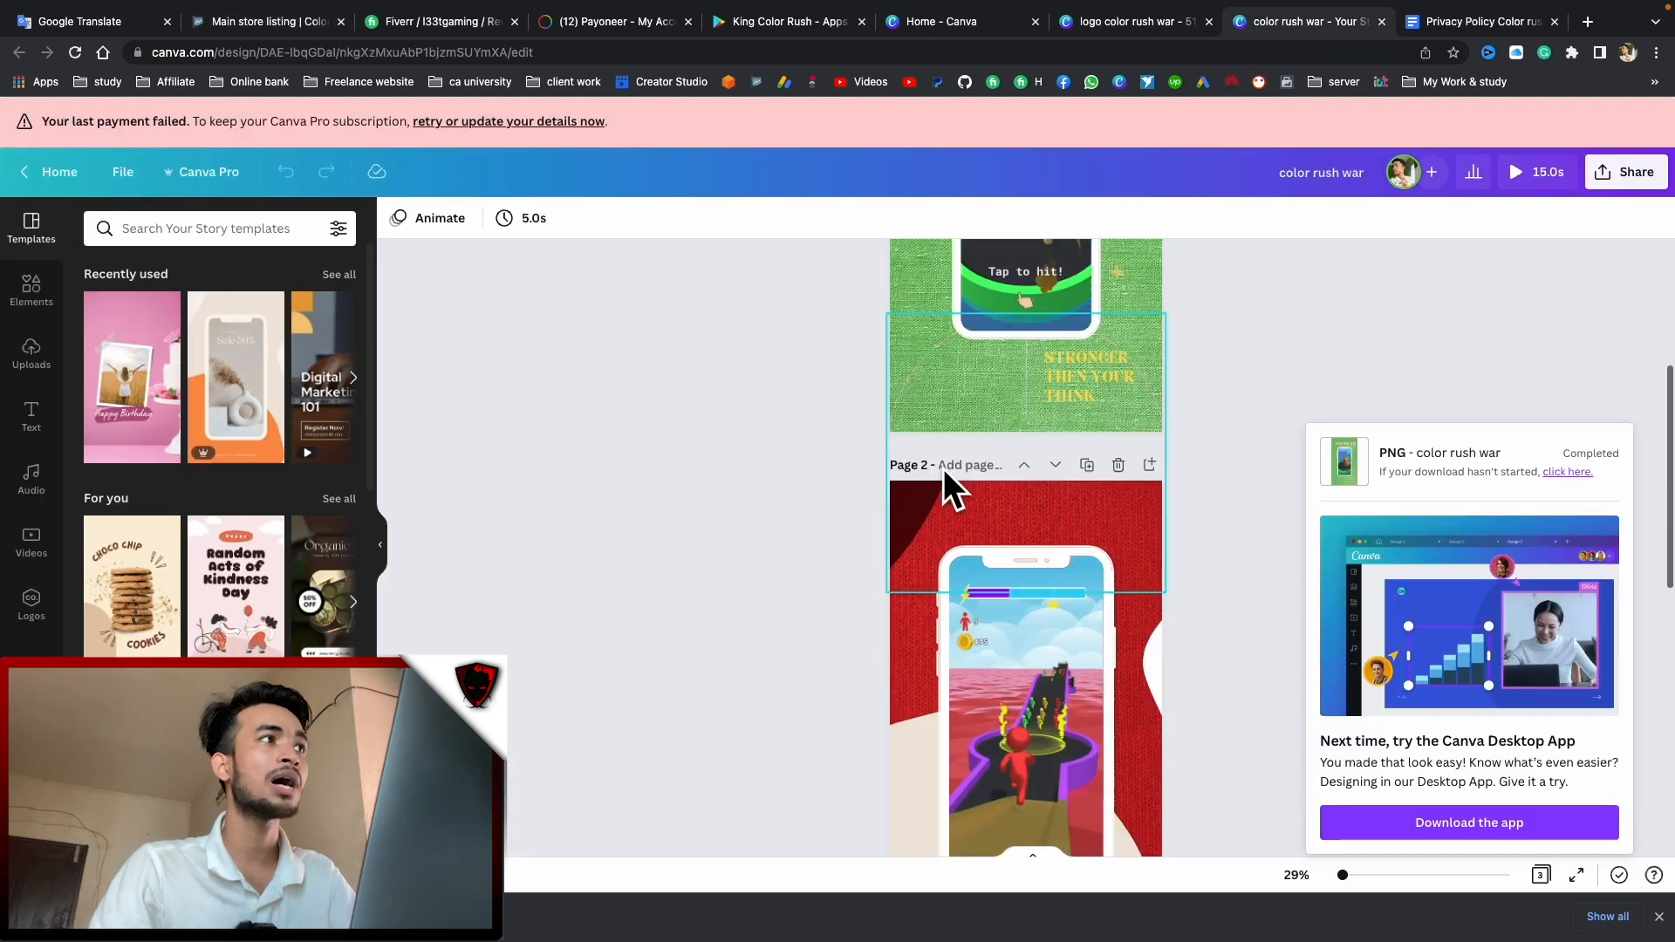
pyautogui.scroll(-3, 946, 486)
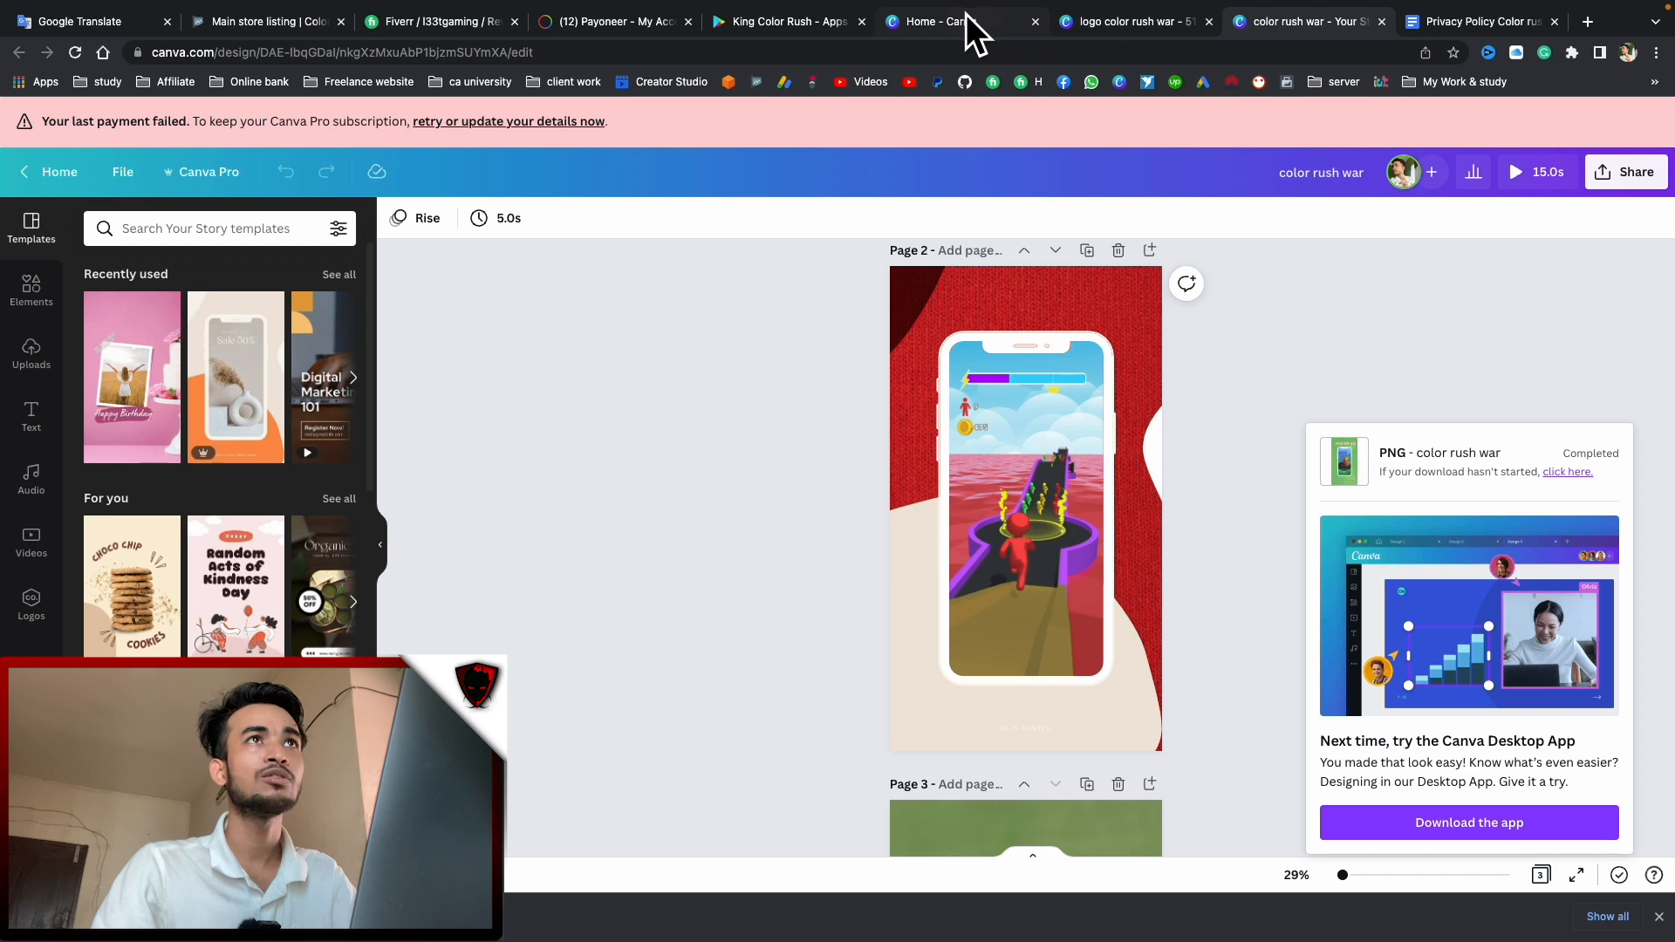
pyautogui.click(237, 23)
pyautogui.scroll(3, 933, 509)
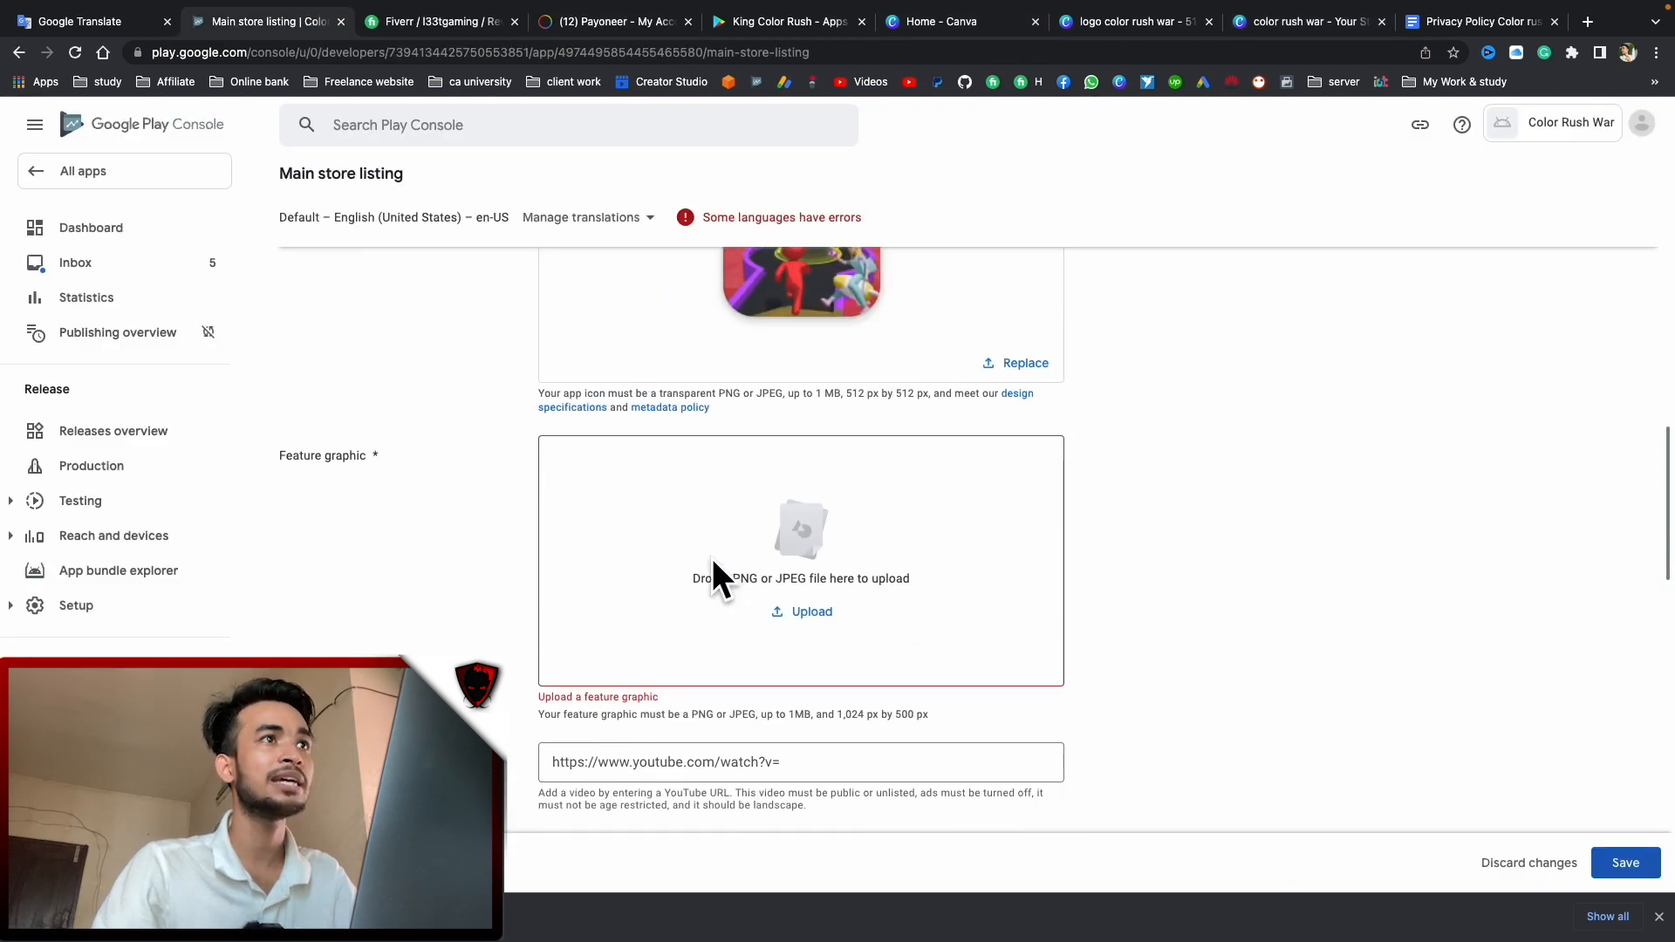
pyautogui.click(1278, 23)
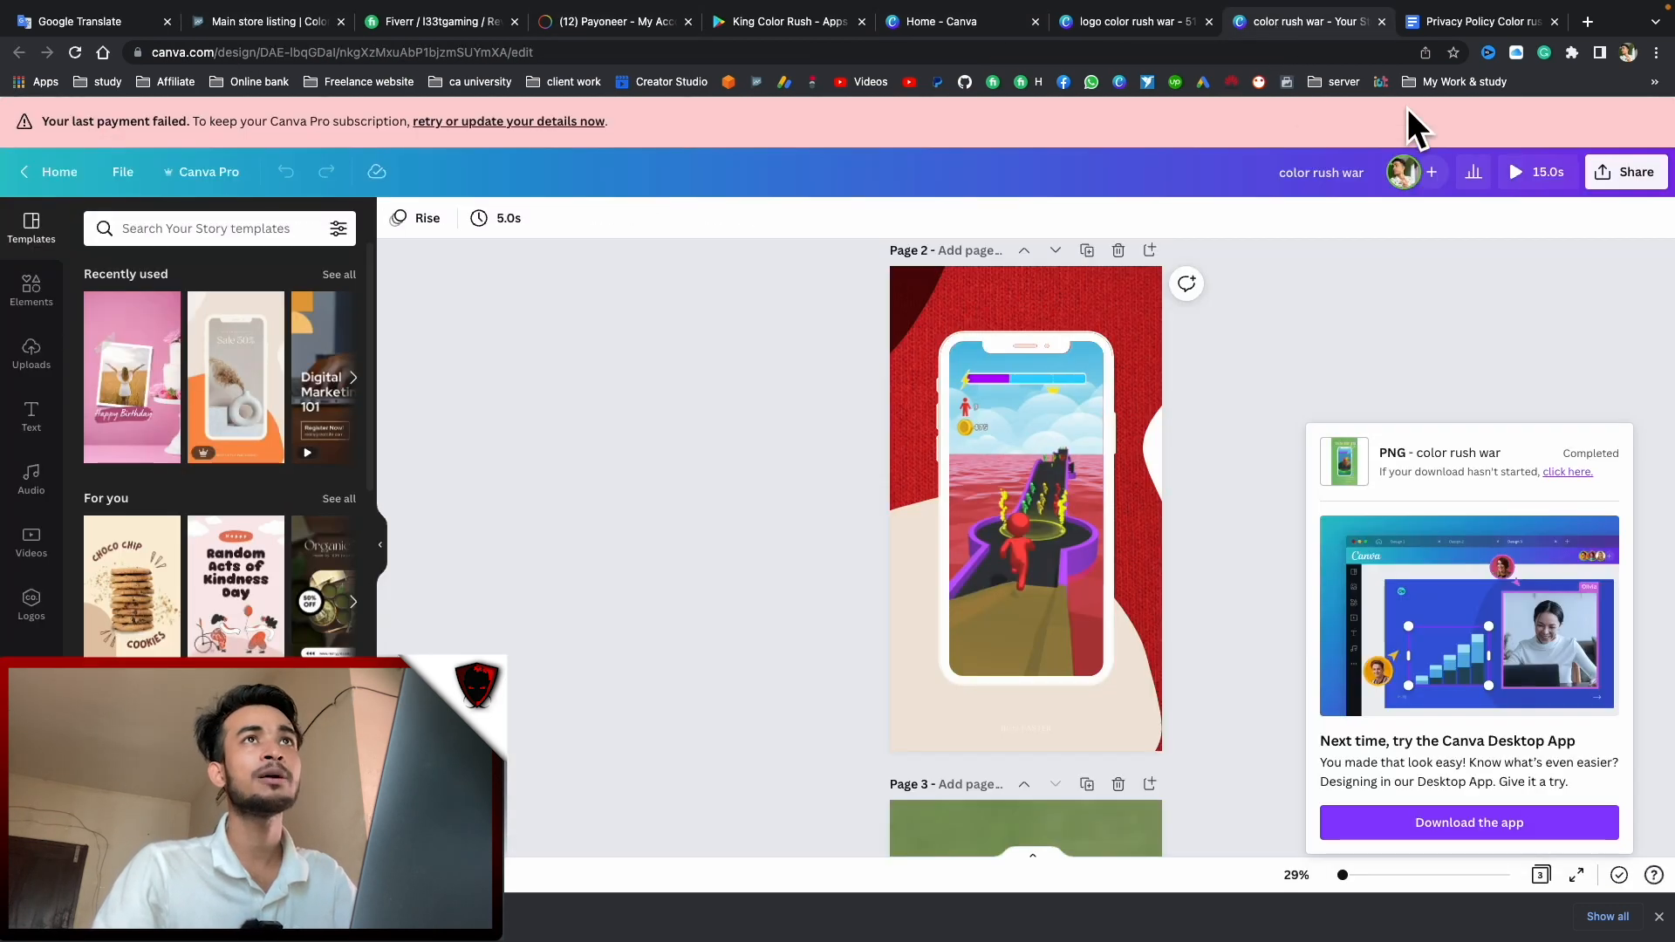
pyautogui.click(981, 19)
pyautogui.click(1528, 179)
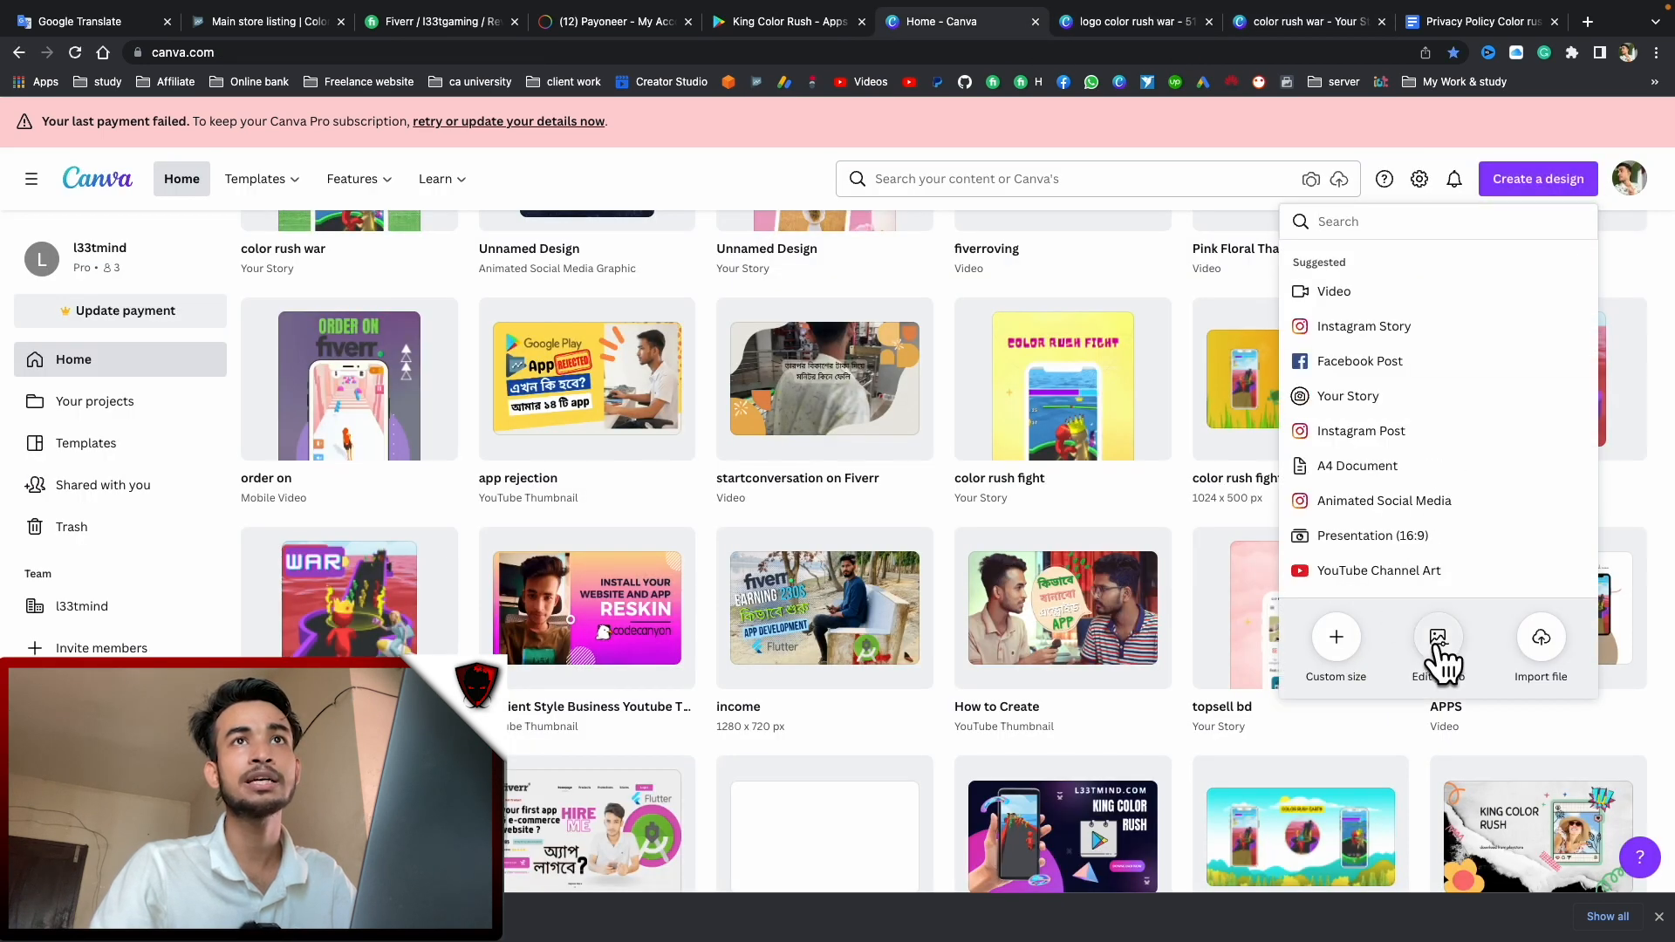
pyautogui.click(1335, 650)
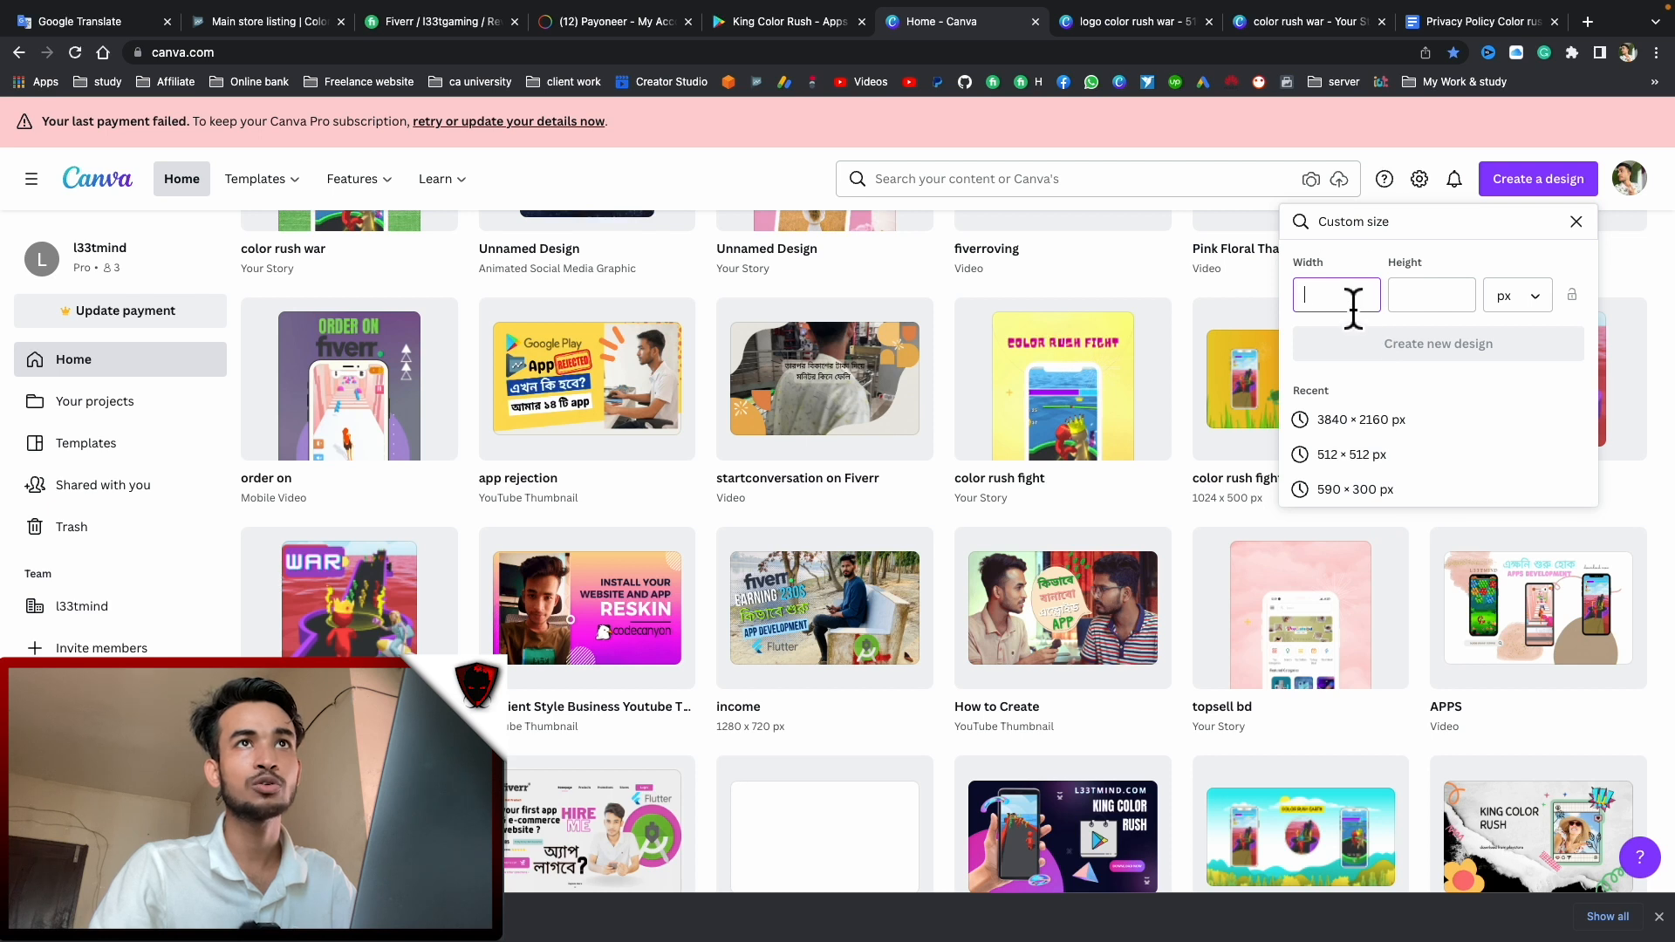
pyautogui.click(1446, 301)
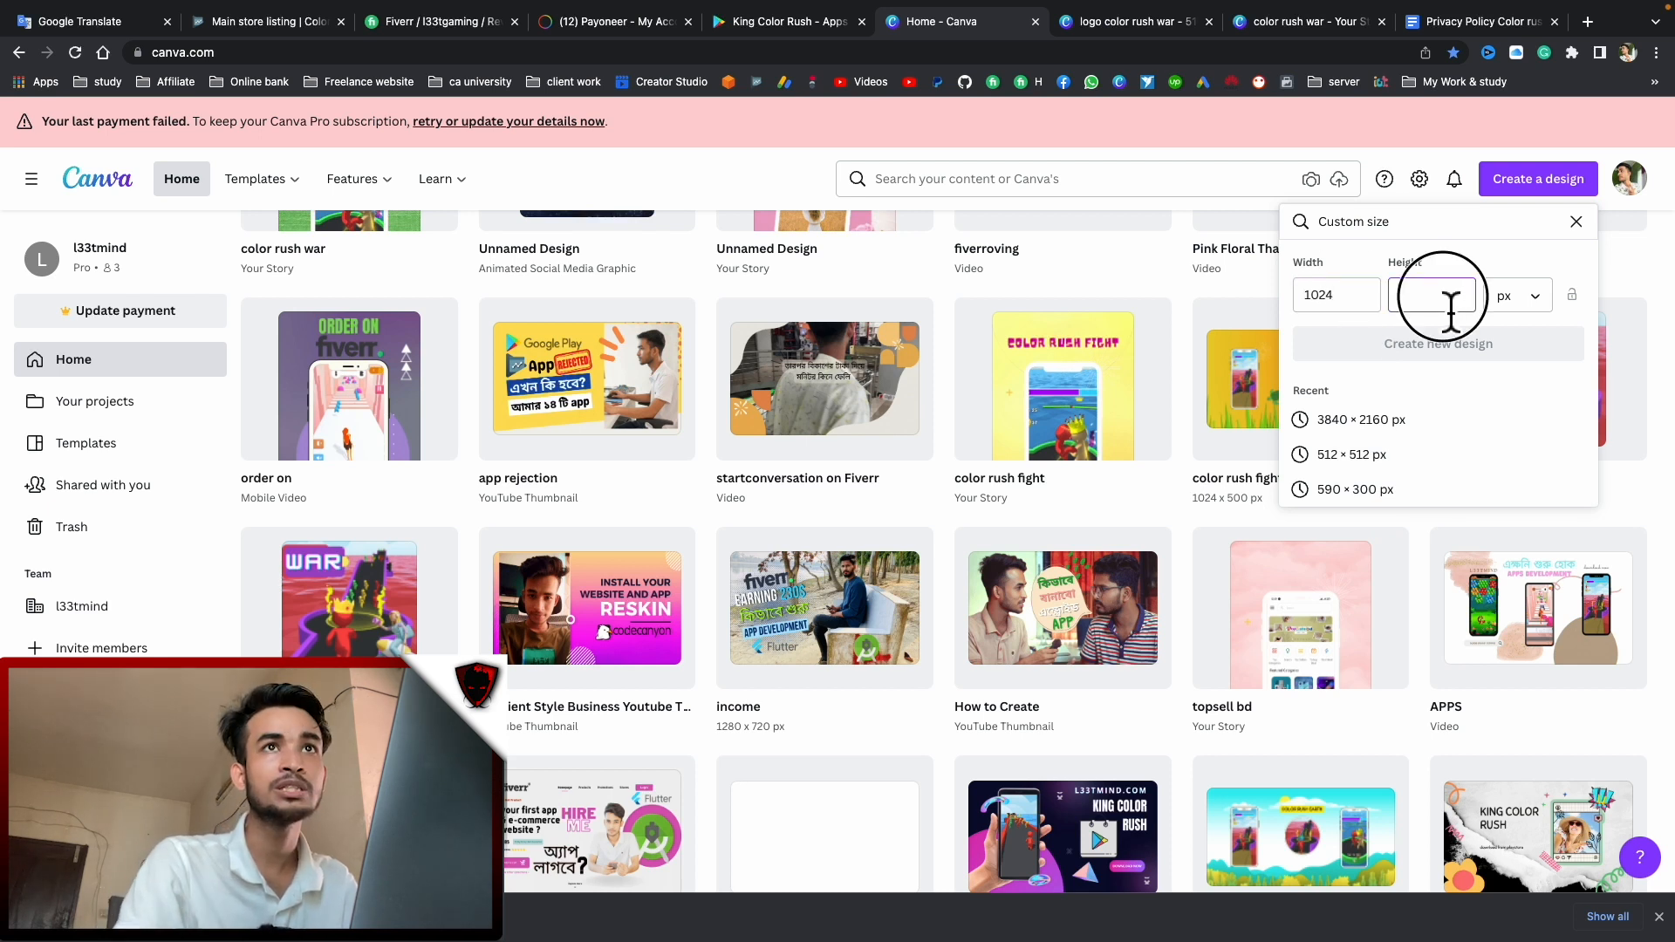
pyautogui.write('500')
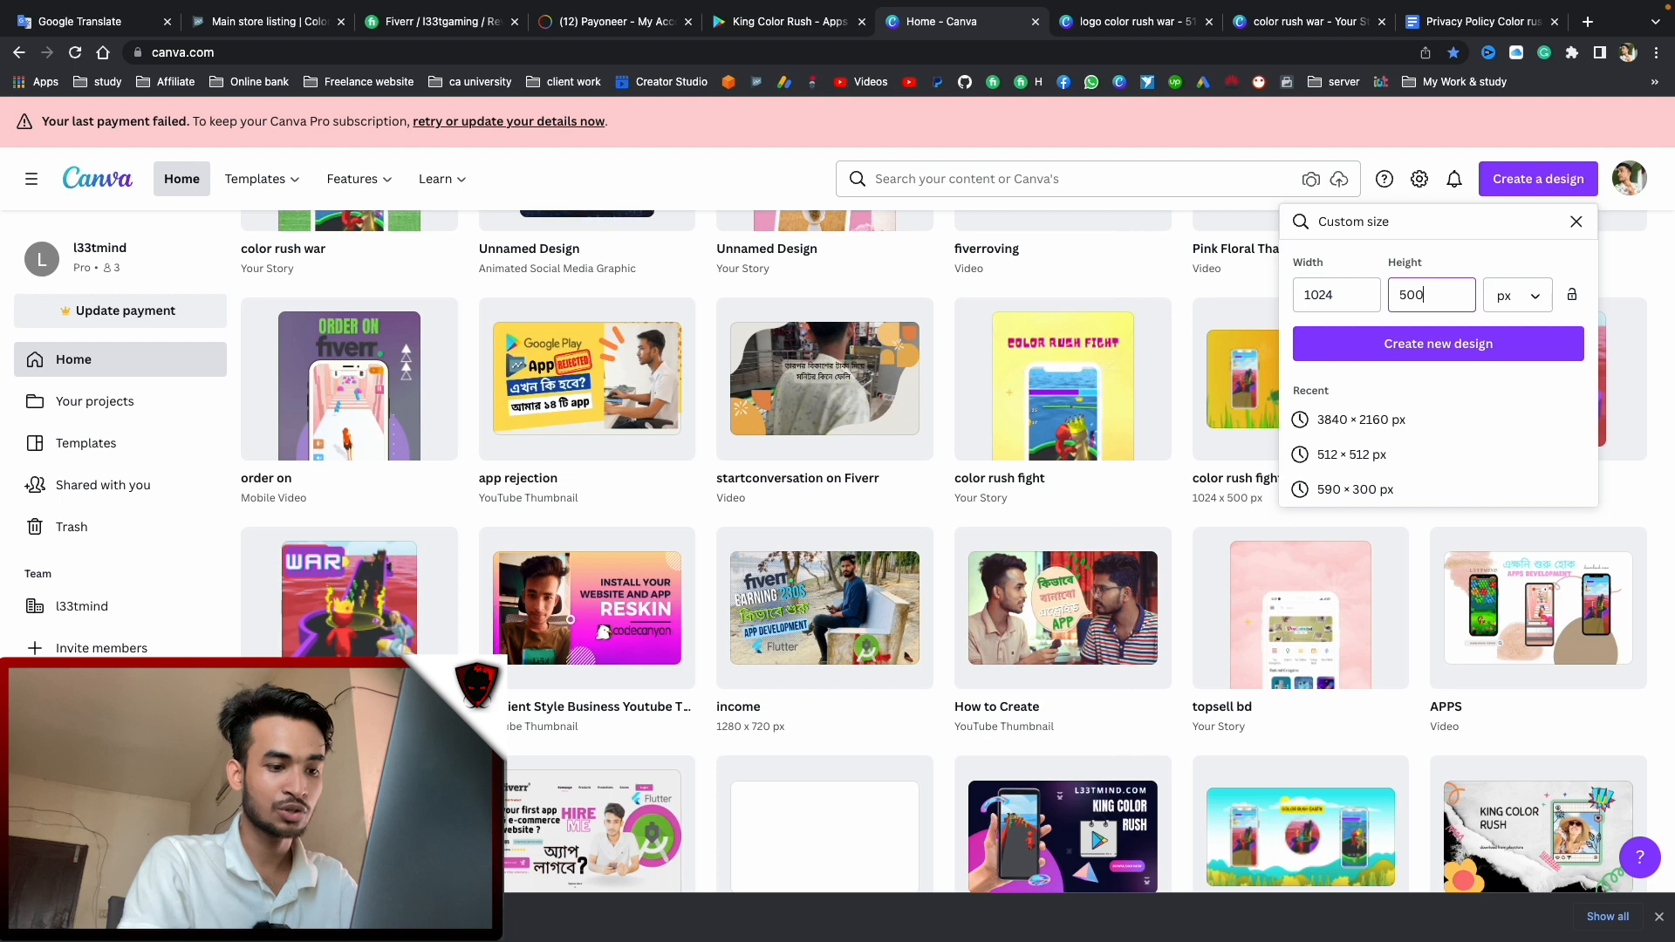
pyautogui.click(1375, 343)
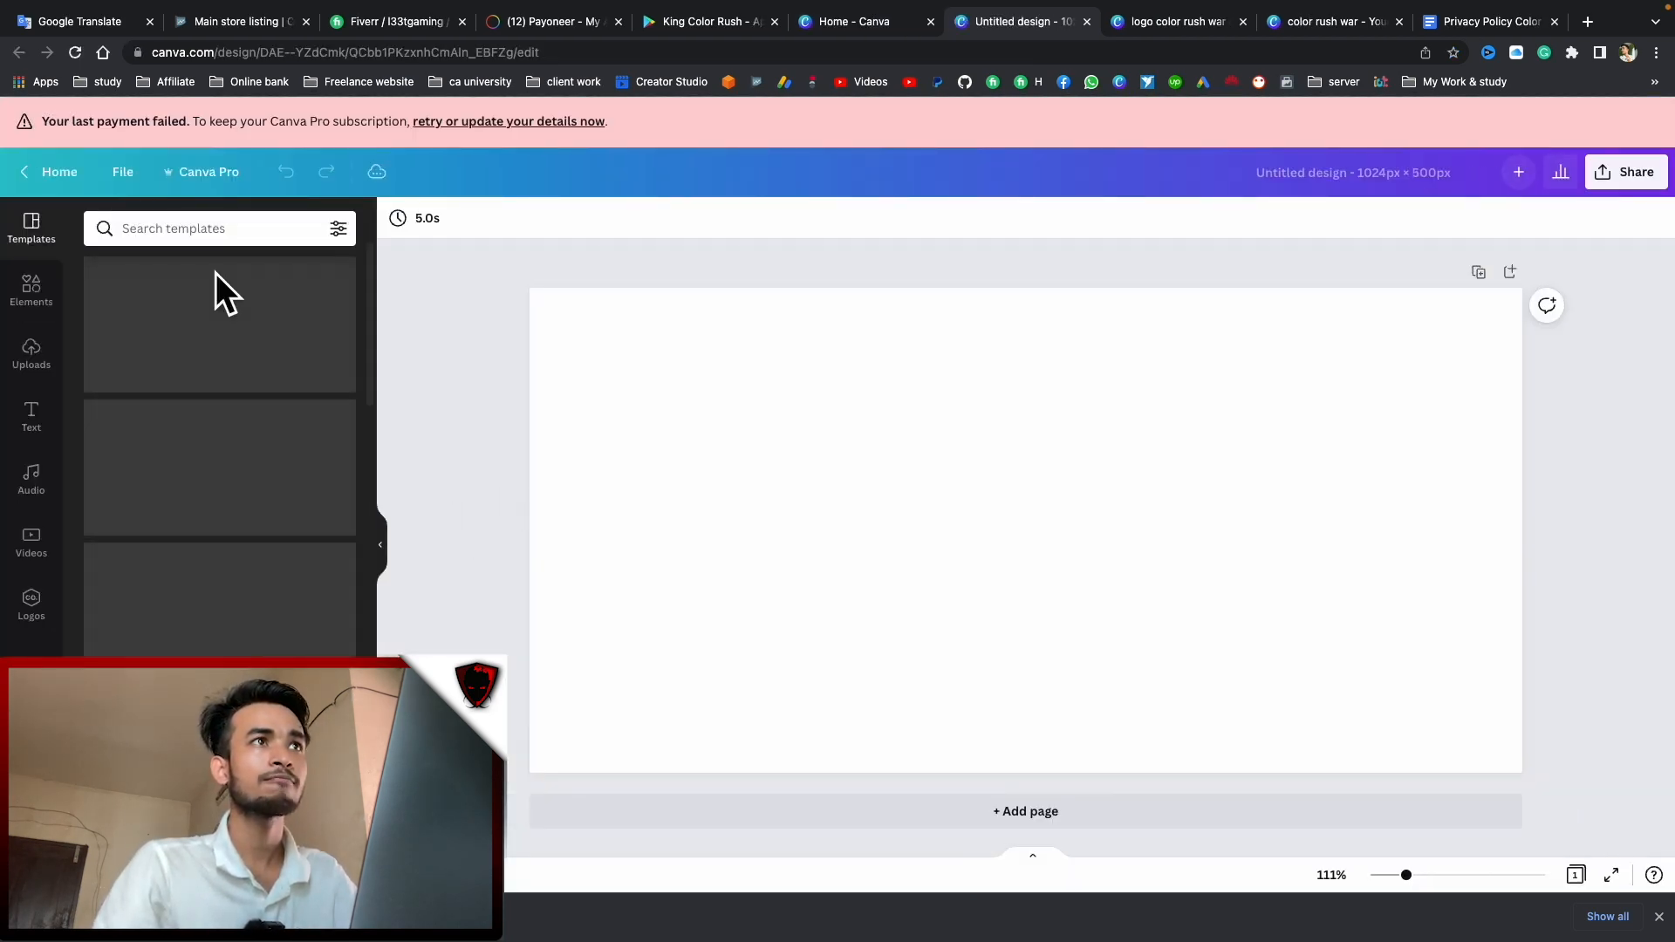
# Search templates for 'green bg', then search Elements for 'green'
pyautogui.click(209, 236)
pyautogui.write('gre')
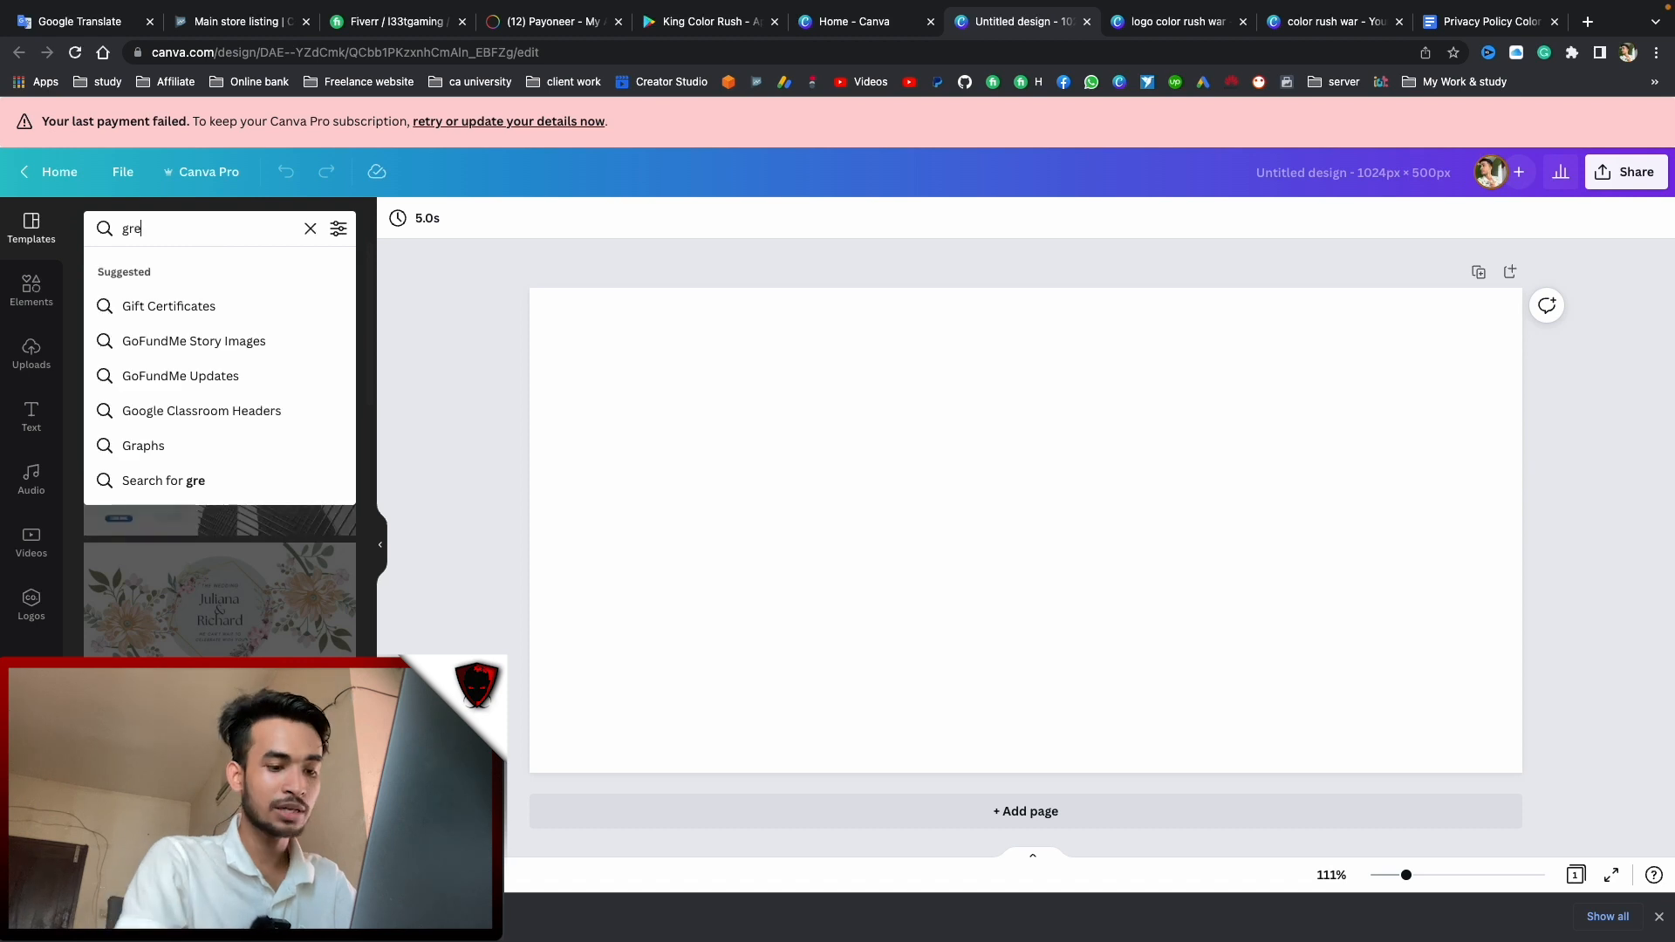
pyautogui.write('en bg')
pyautogui.press('Return')
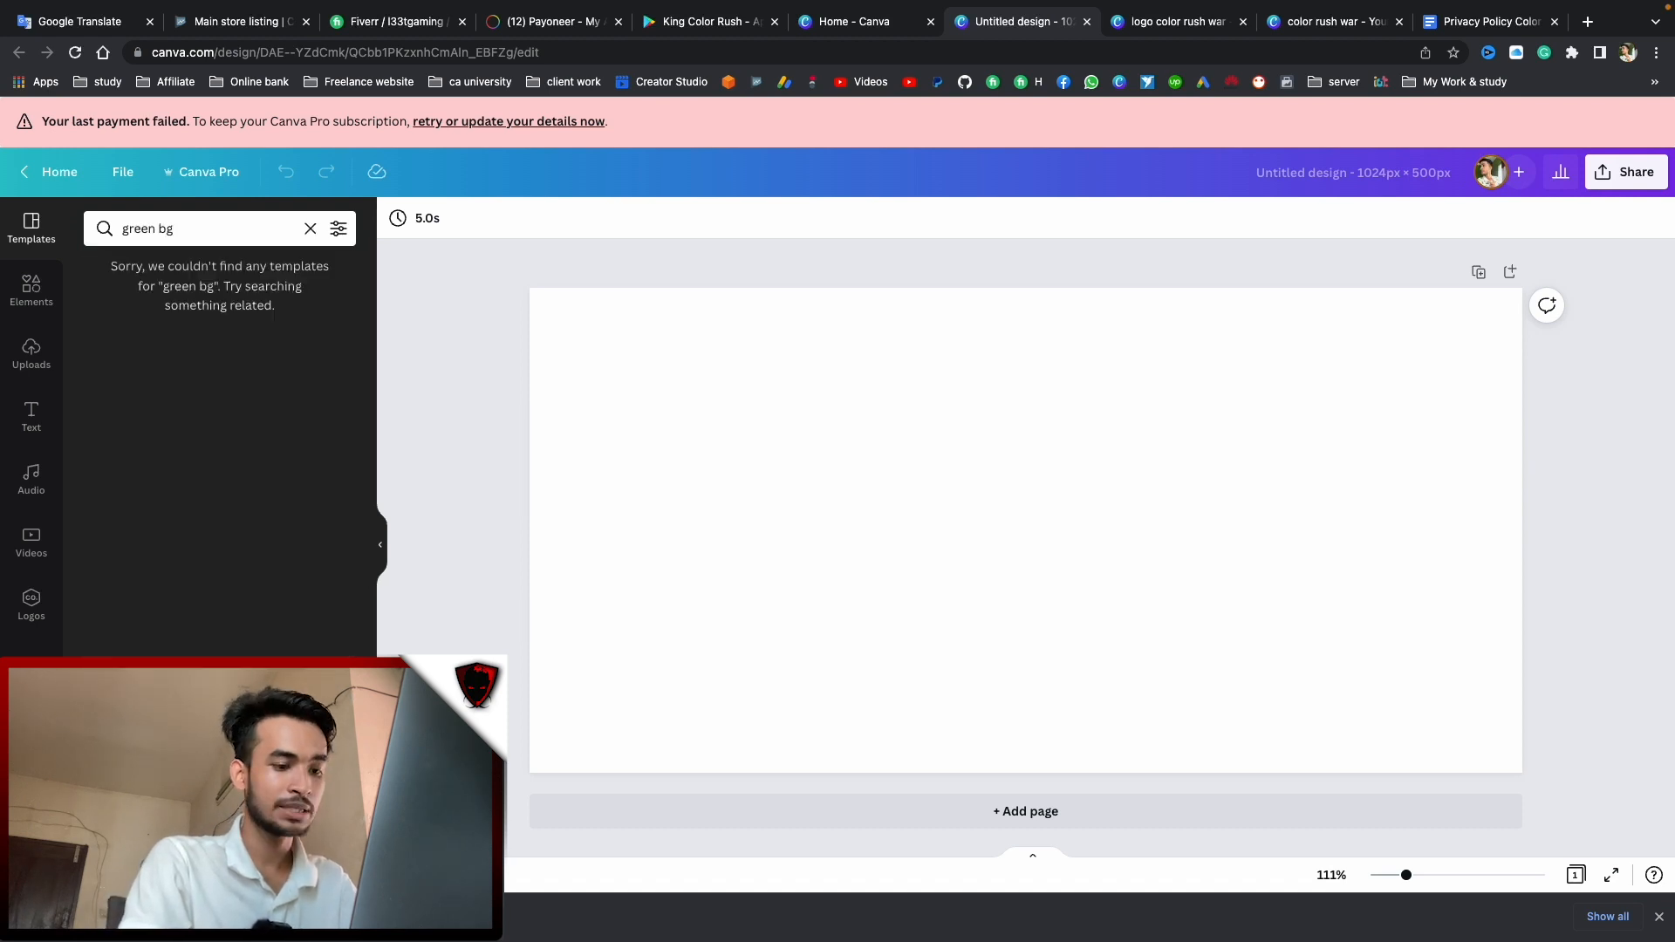
pyautogui.click(30, 291)
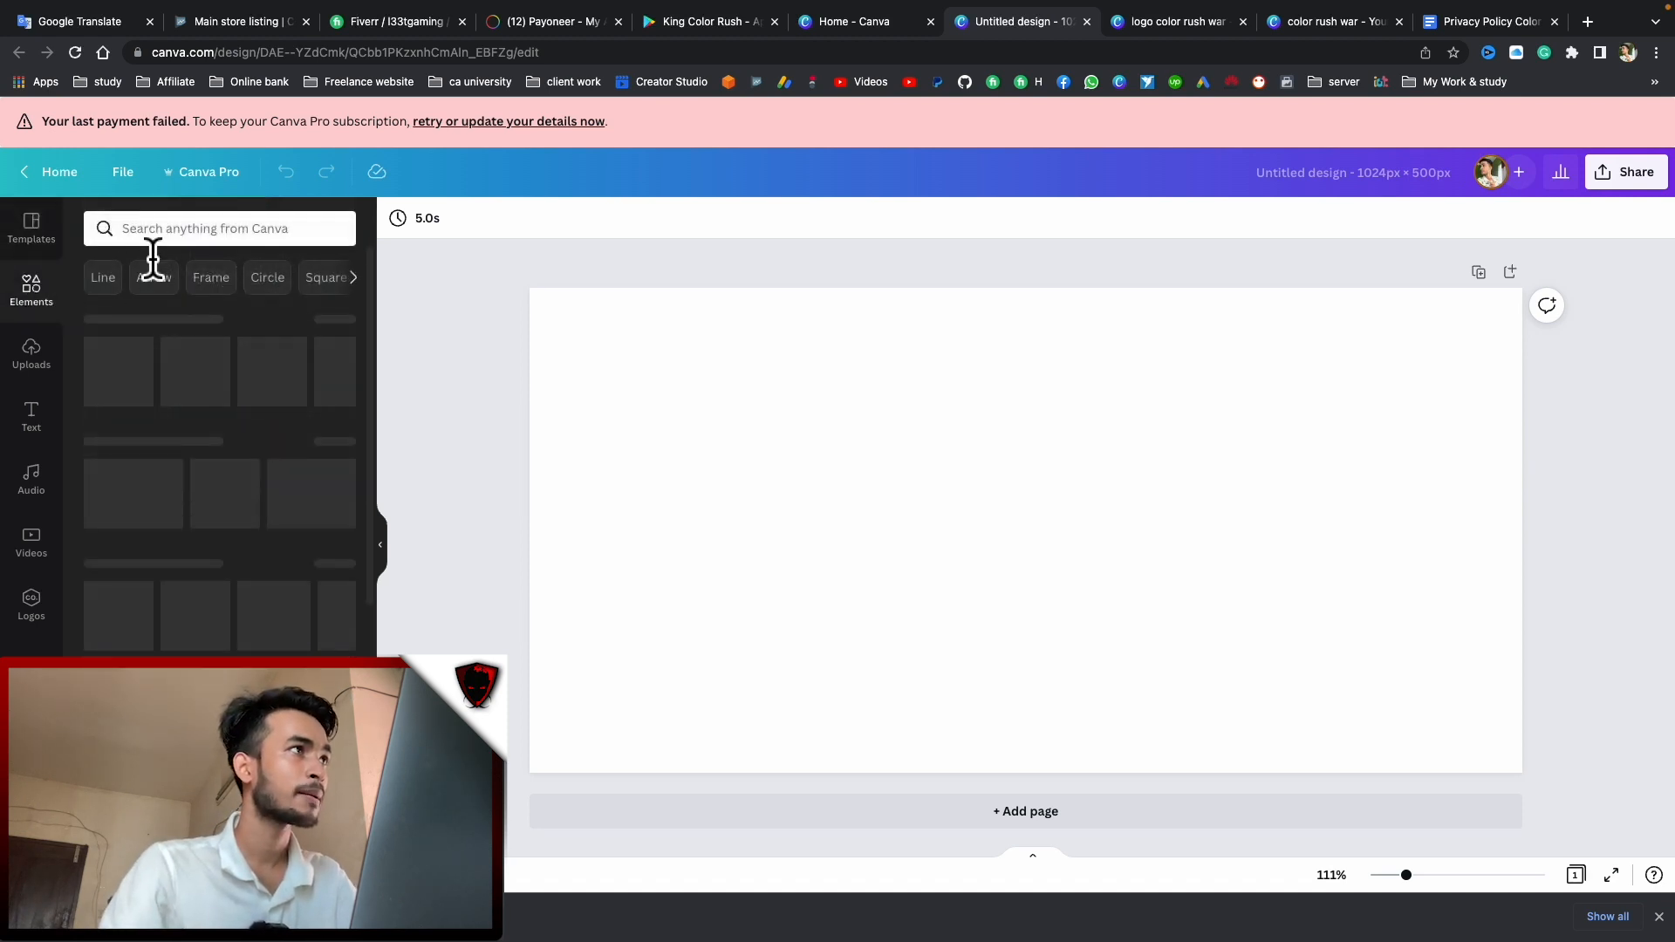
pyautogui.click(190, 233)
pyautogui.write('green')
pyautogui.press('Return')
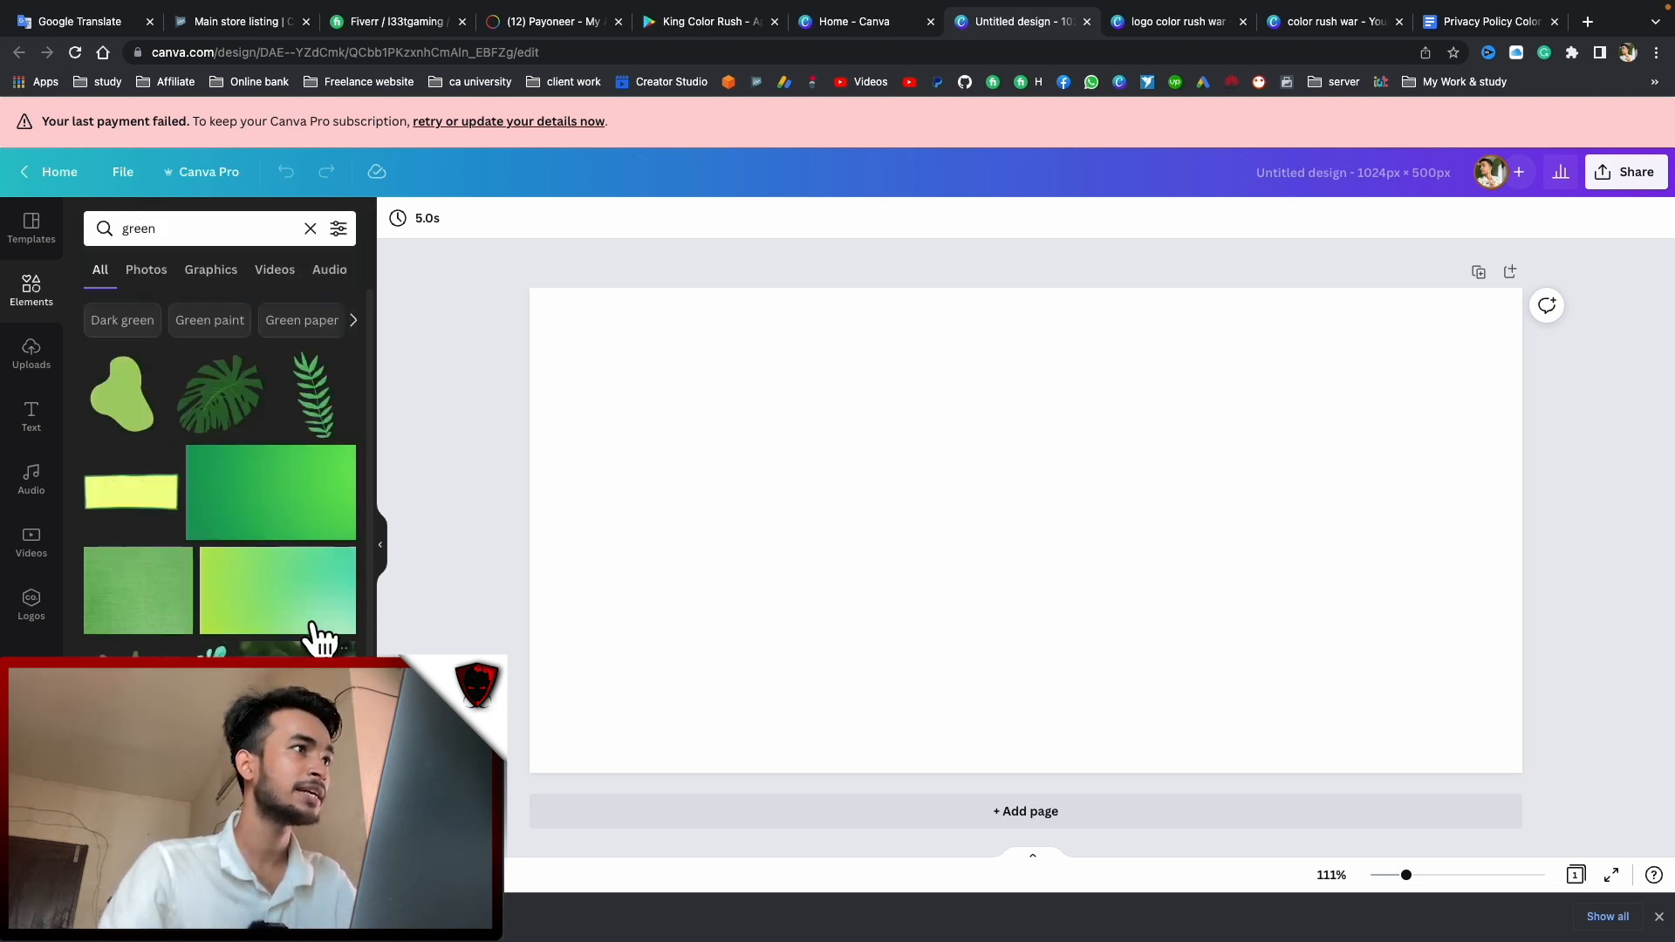
# Paste the phone mockup from the story design's page 2 onto the banner's left half, enlarged
pyautogui.scroll(-4, 314, 625)
pyautogui.scroll(1, 223, 541)
pyautogui.moveTo(216, 631); pyautogui.dragTo(550, 586)
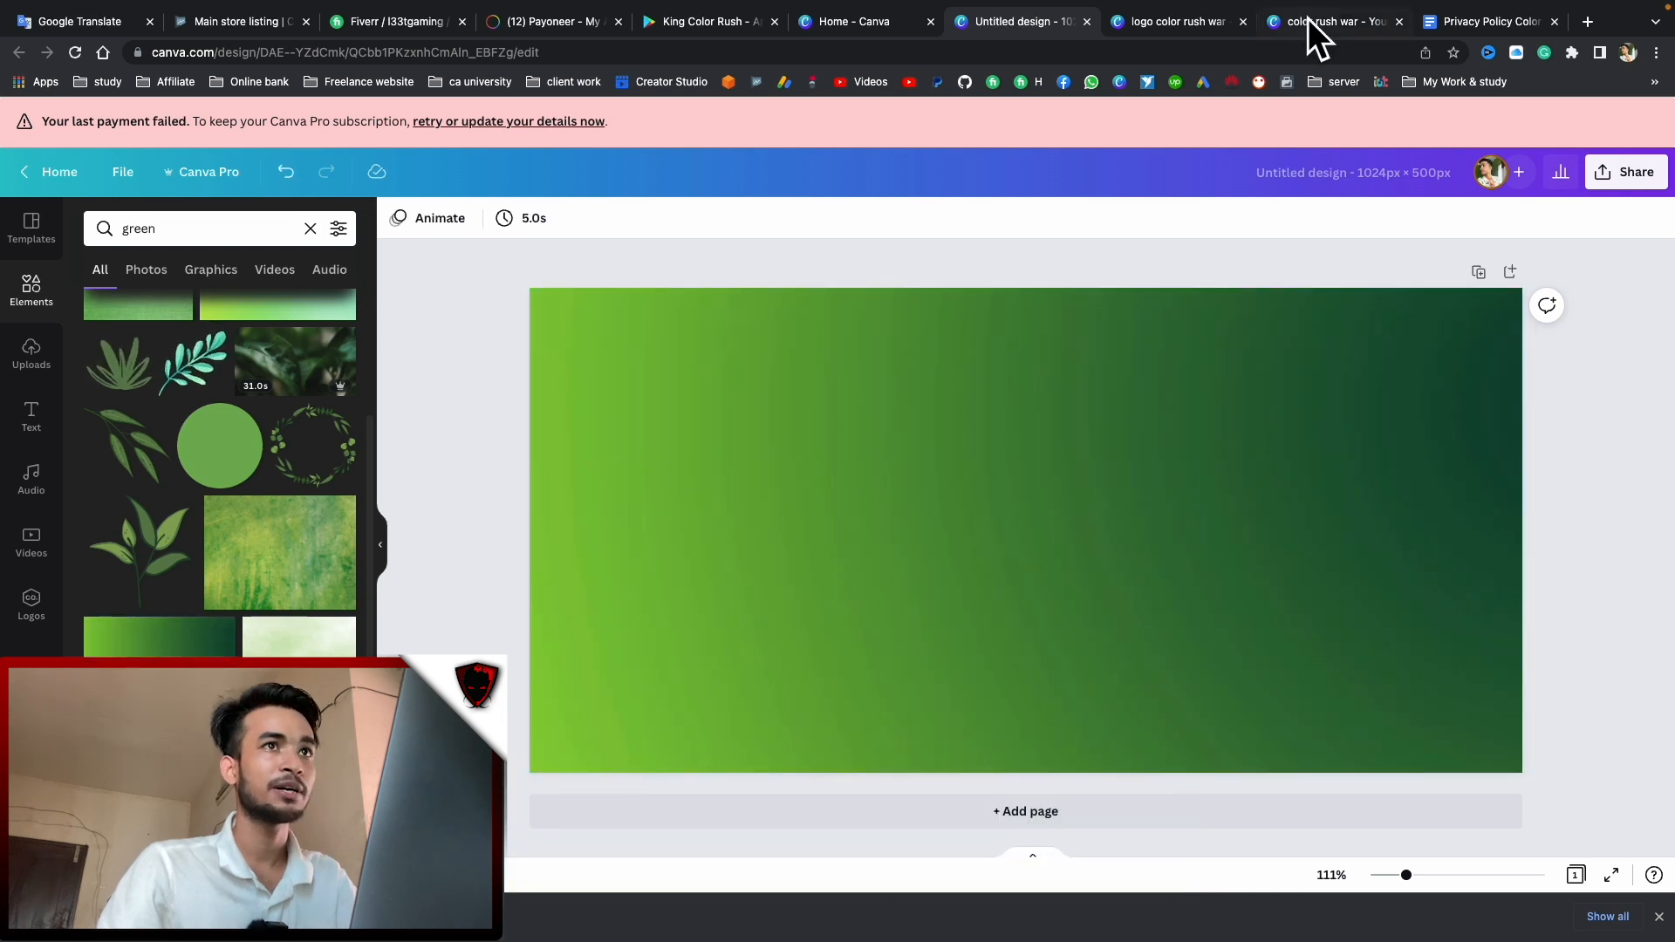
pyautogui.click(1308, 19)
pyautogui.moveTo(686, 333); pyautogui.dragTo(1274, 657)
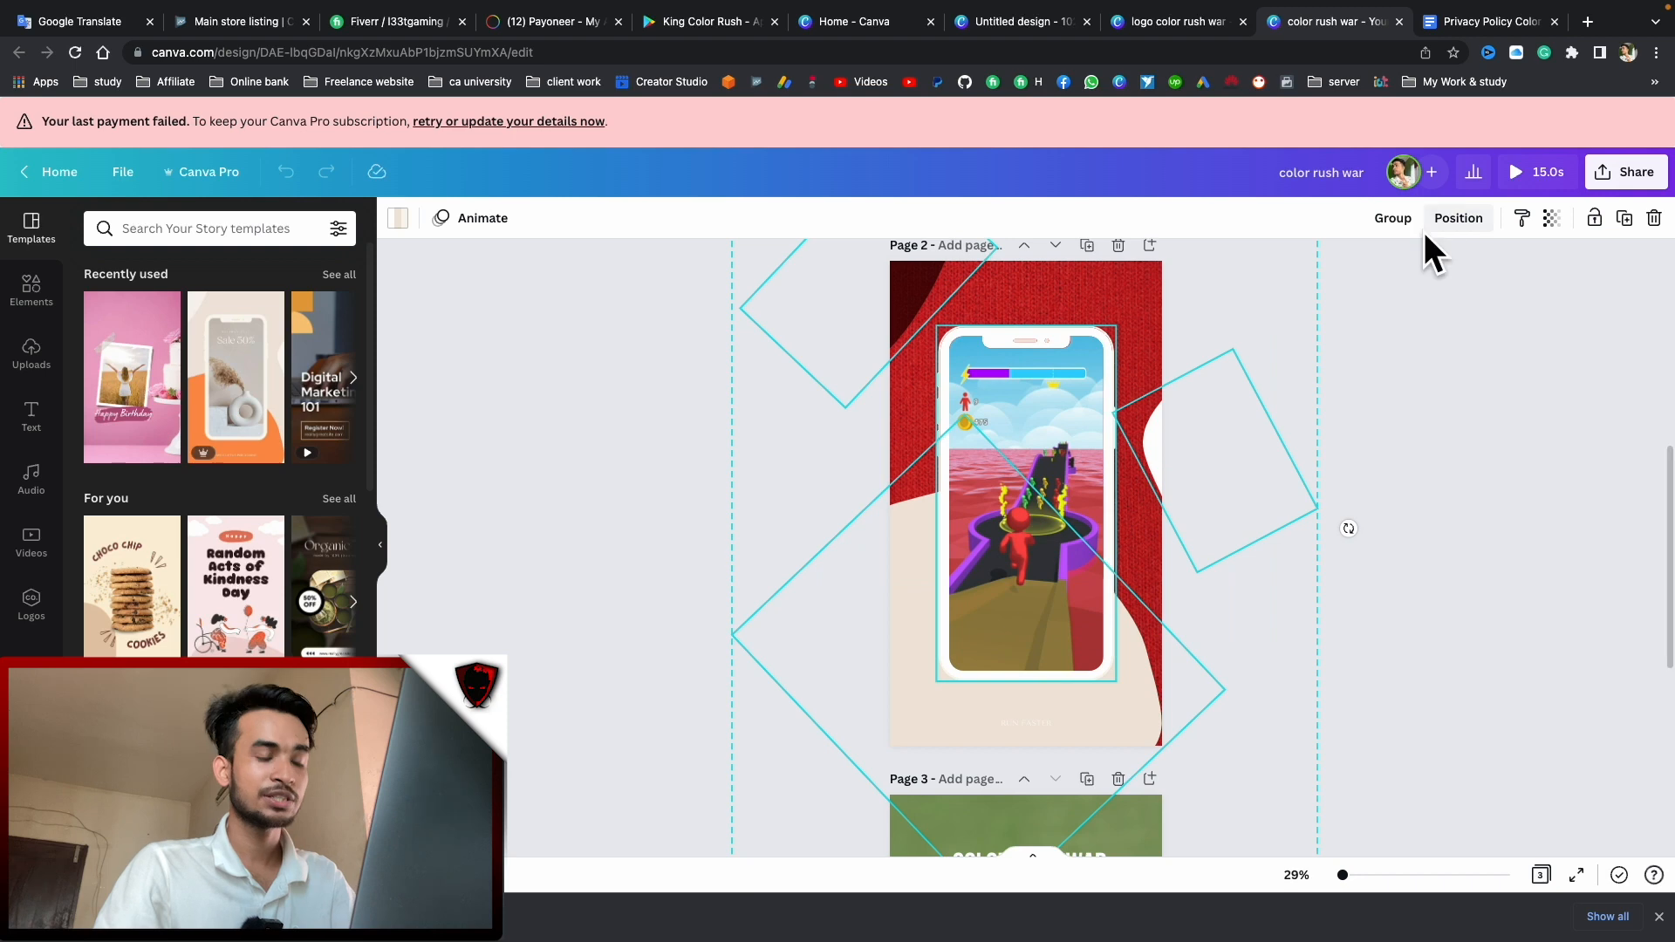
pyautogui.click(1170, 25)
pyautogui.click(1012, 21)
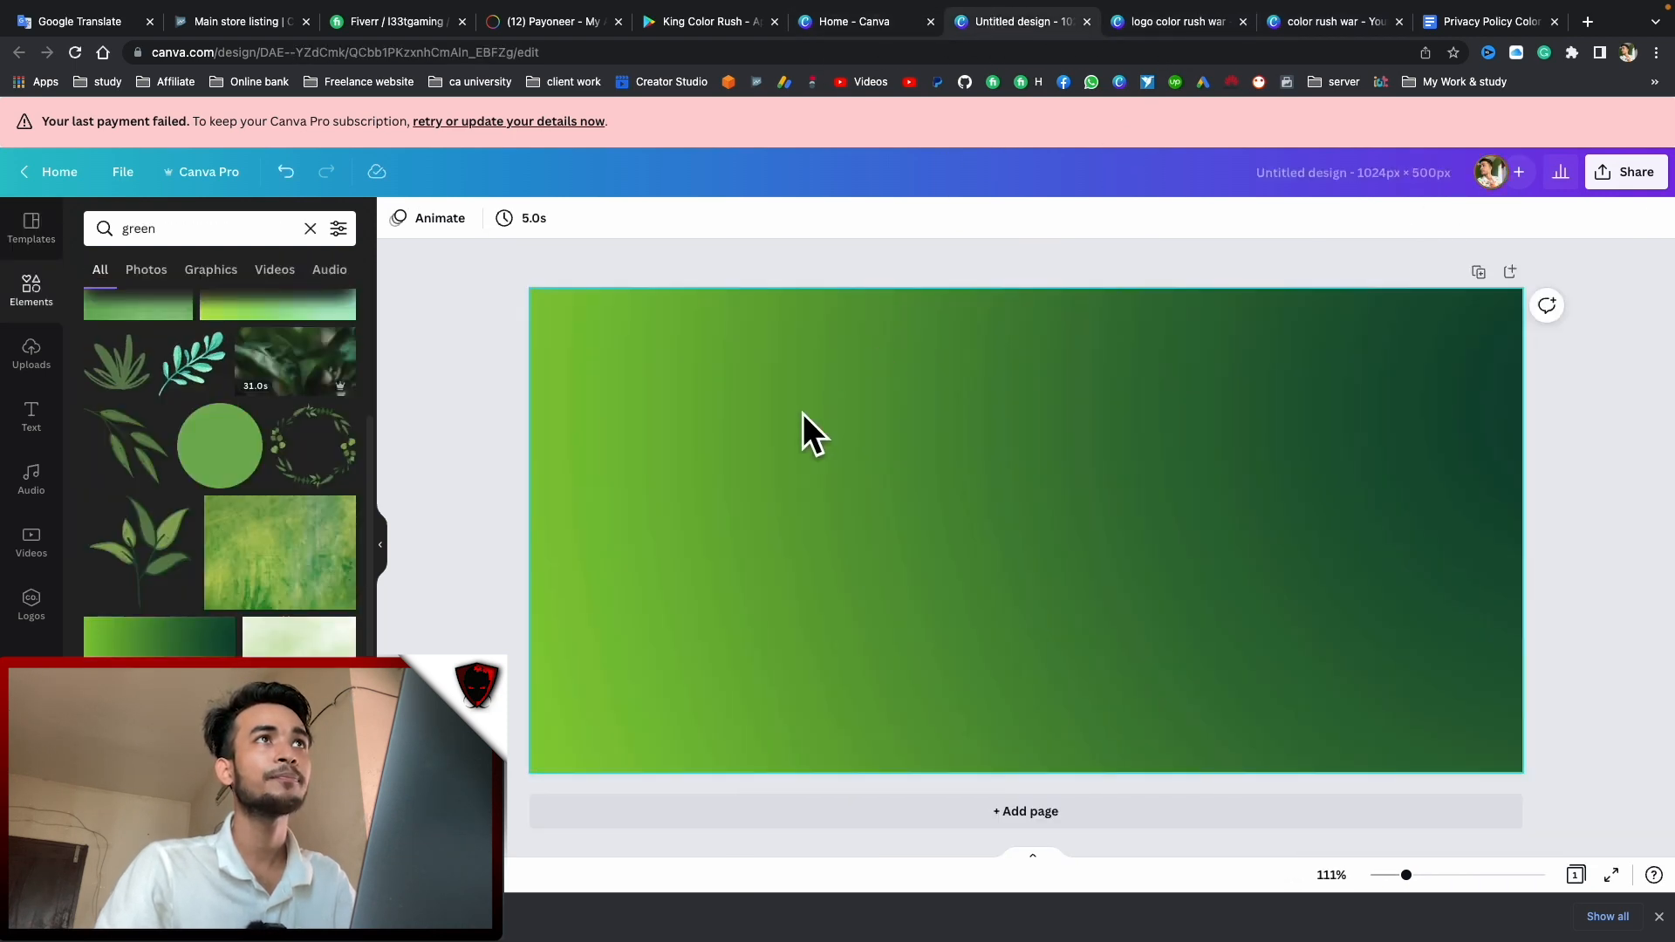
pyautogui.hotkey('ctrl', 'v')
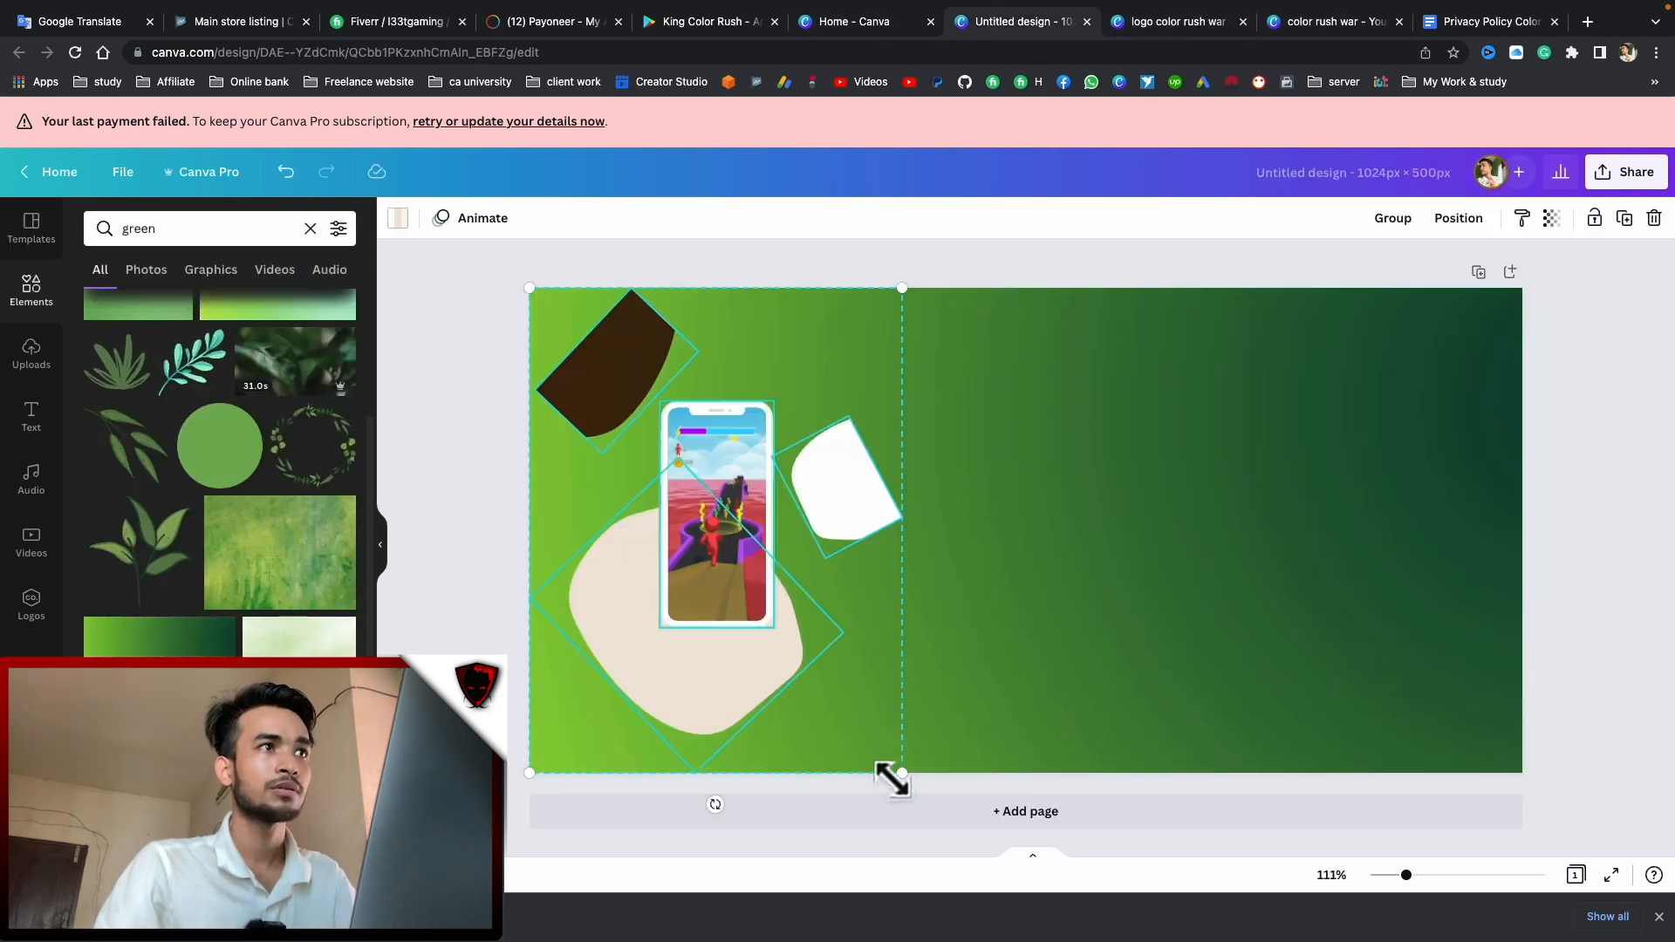
pyautogui.moveTo(901, 773); pyautogui.dragTo(1254, 838)
pyautogui.moveTo(981, 643); pyautogui.dragTo(859, 433)
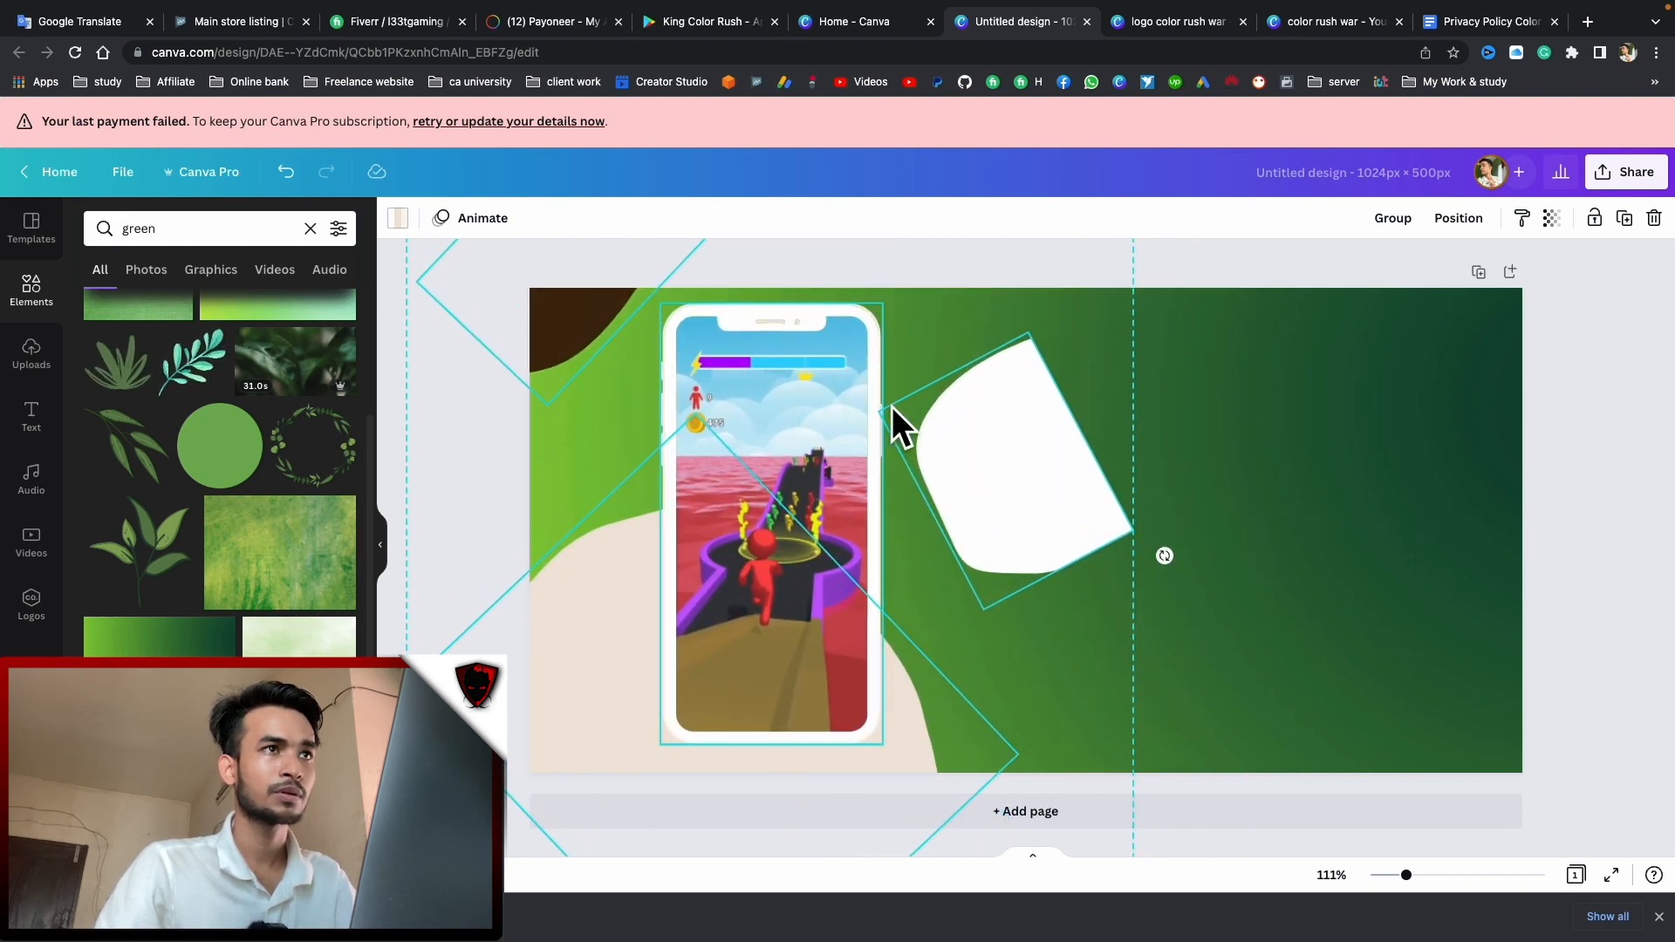
pyautogui.click(1568, 432)
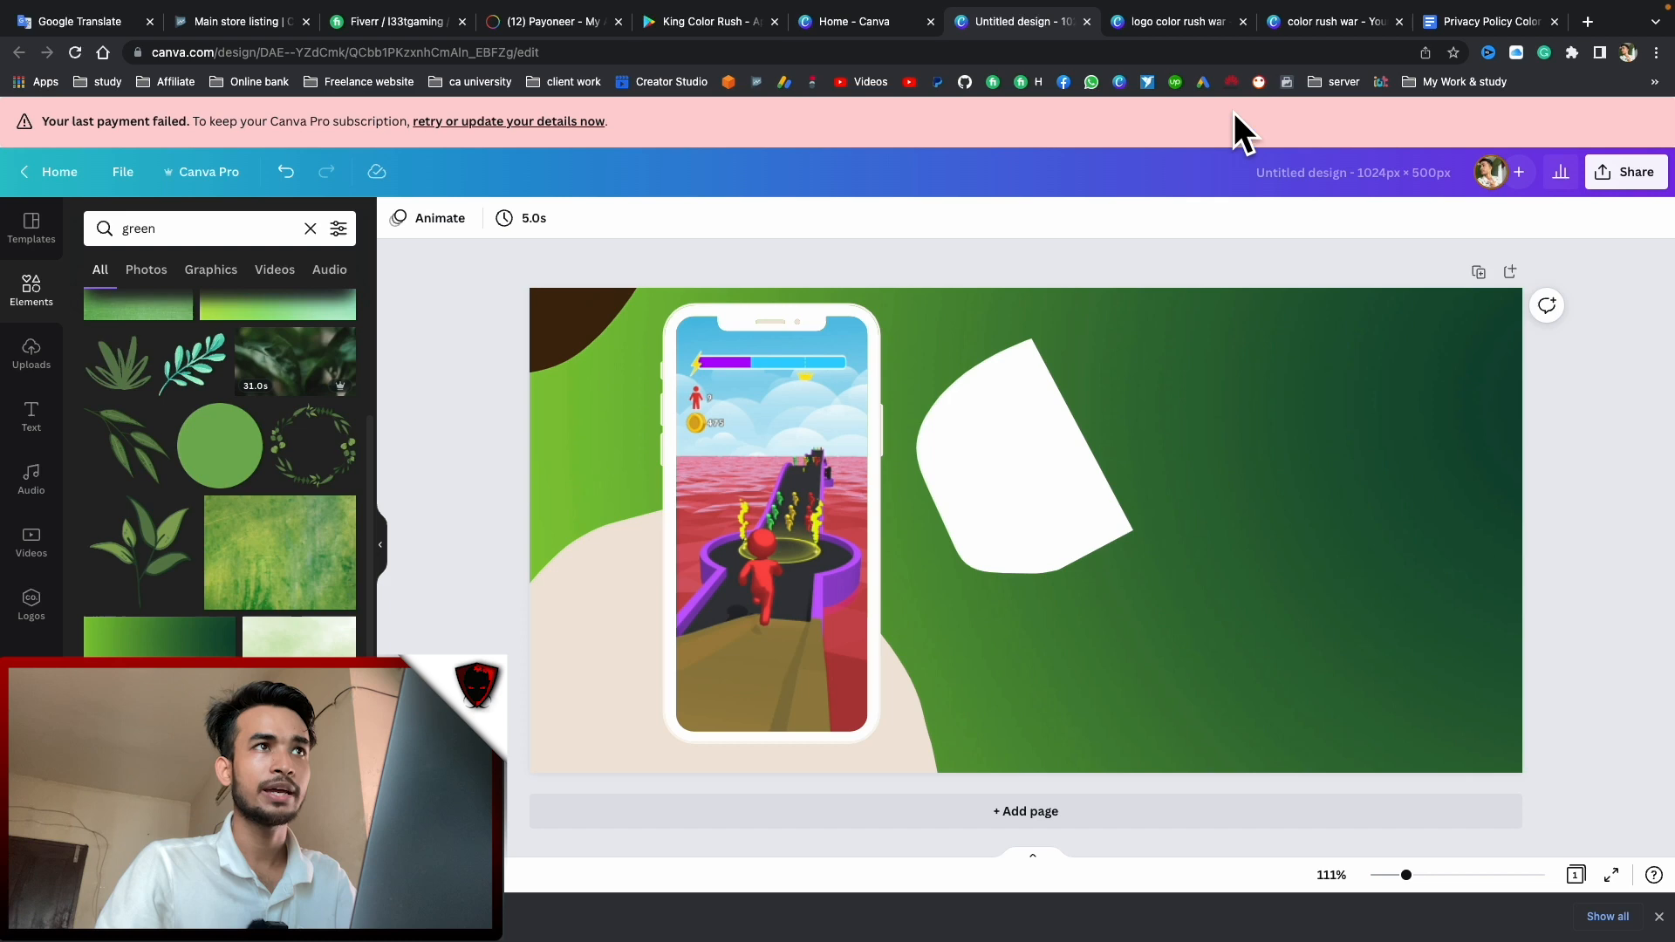
# Paste the page 3 hand-held phone group on the right, resize and position it, and delete the white blob
pyautogui.click(1184, 28)
pyautogui.click(1301, 29)
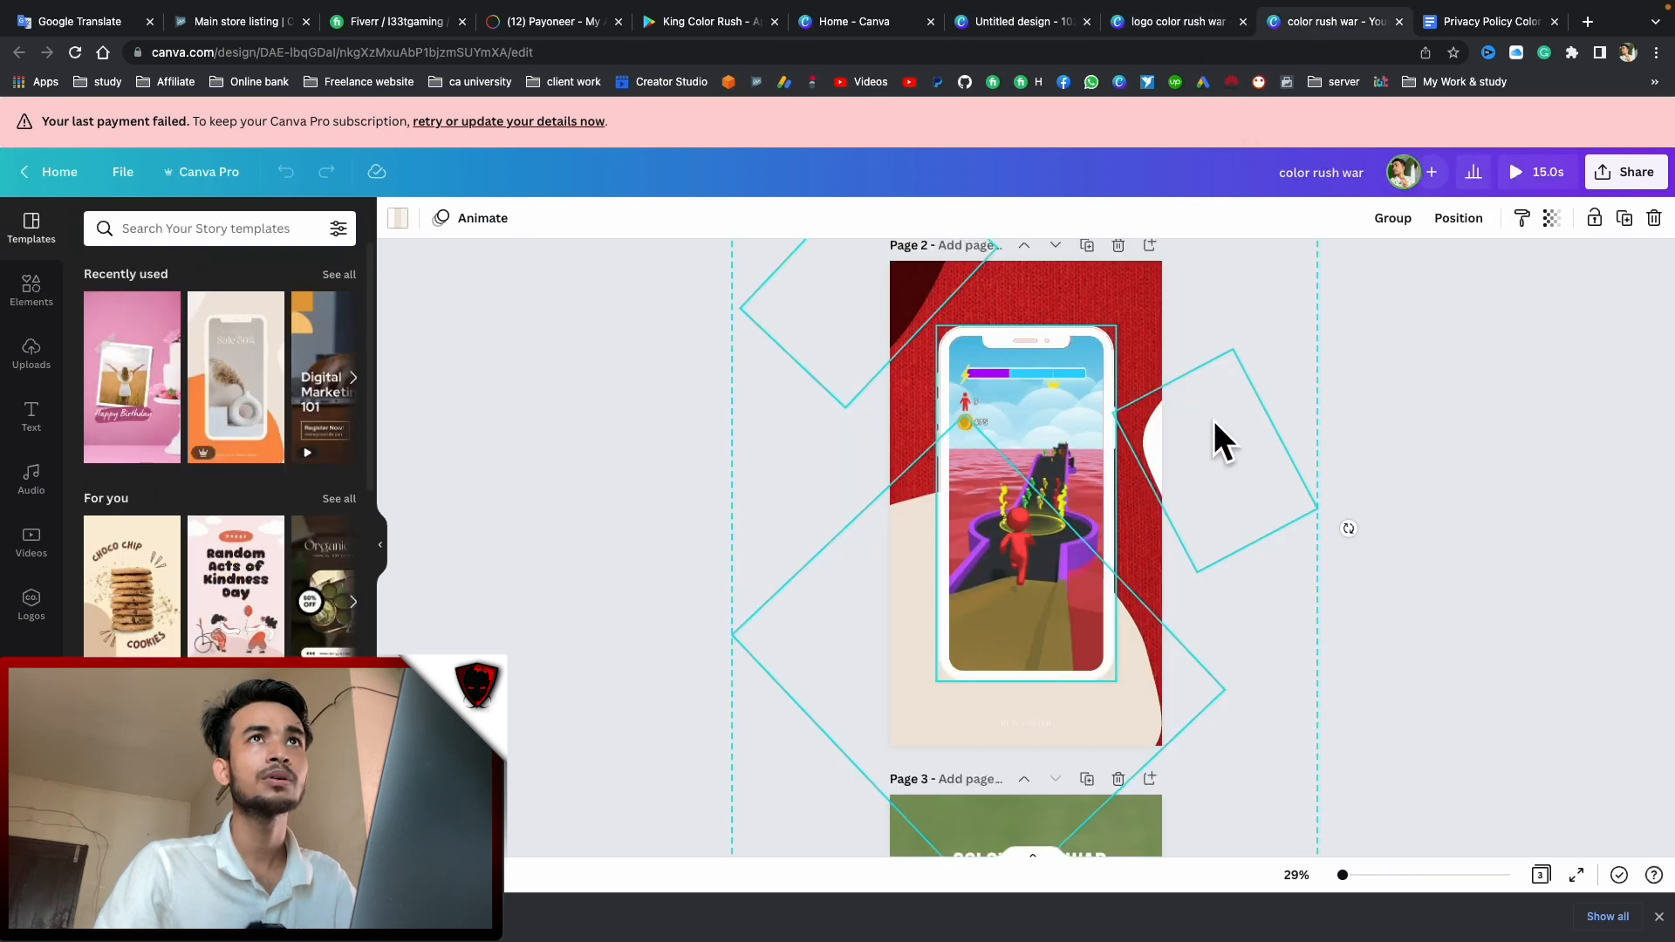
pyautogui.moveTo(618, 324); pyautogui.dragTo(1662, 689)
pyautogui.click(699, 362)
pyautogui.moveTo(694, 319); pyautogui.dragTo(1515, 890)
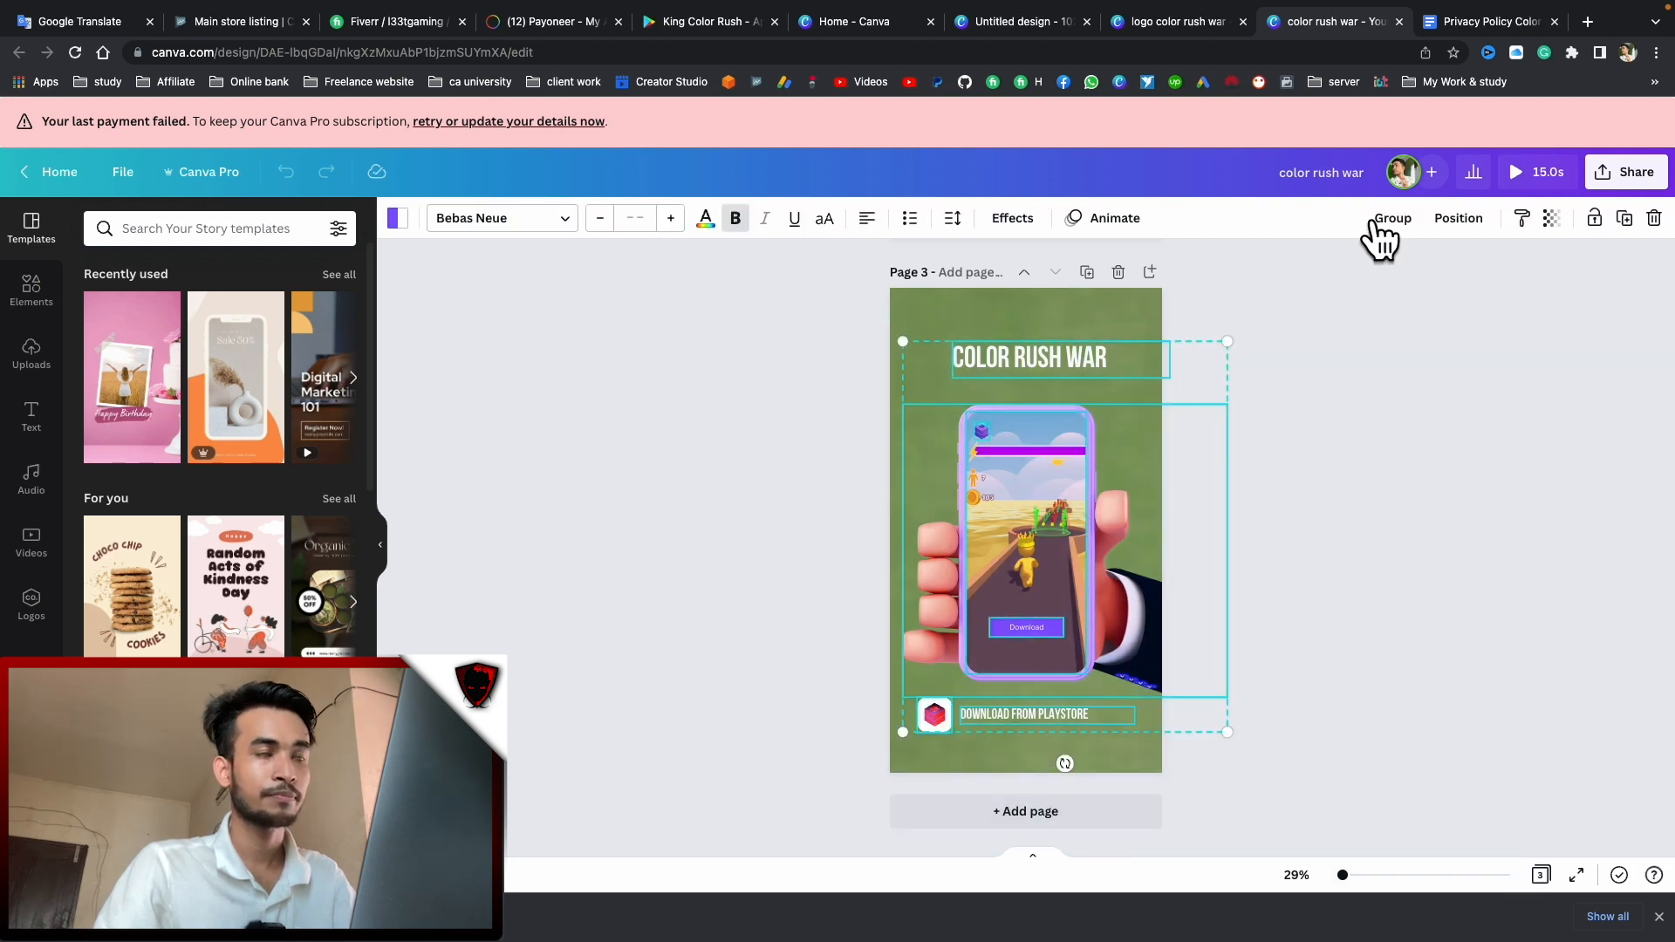
pyautogui.click(1003, 27)
pyautogui.hotkey('ctrl', 'v')
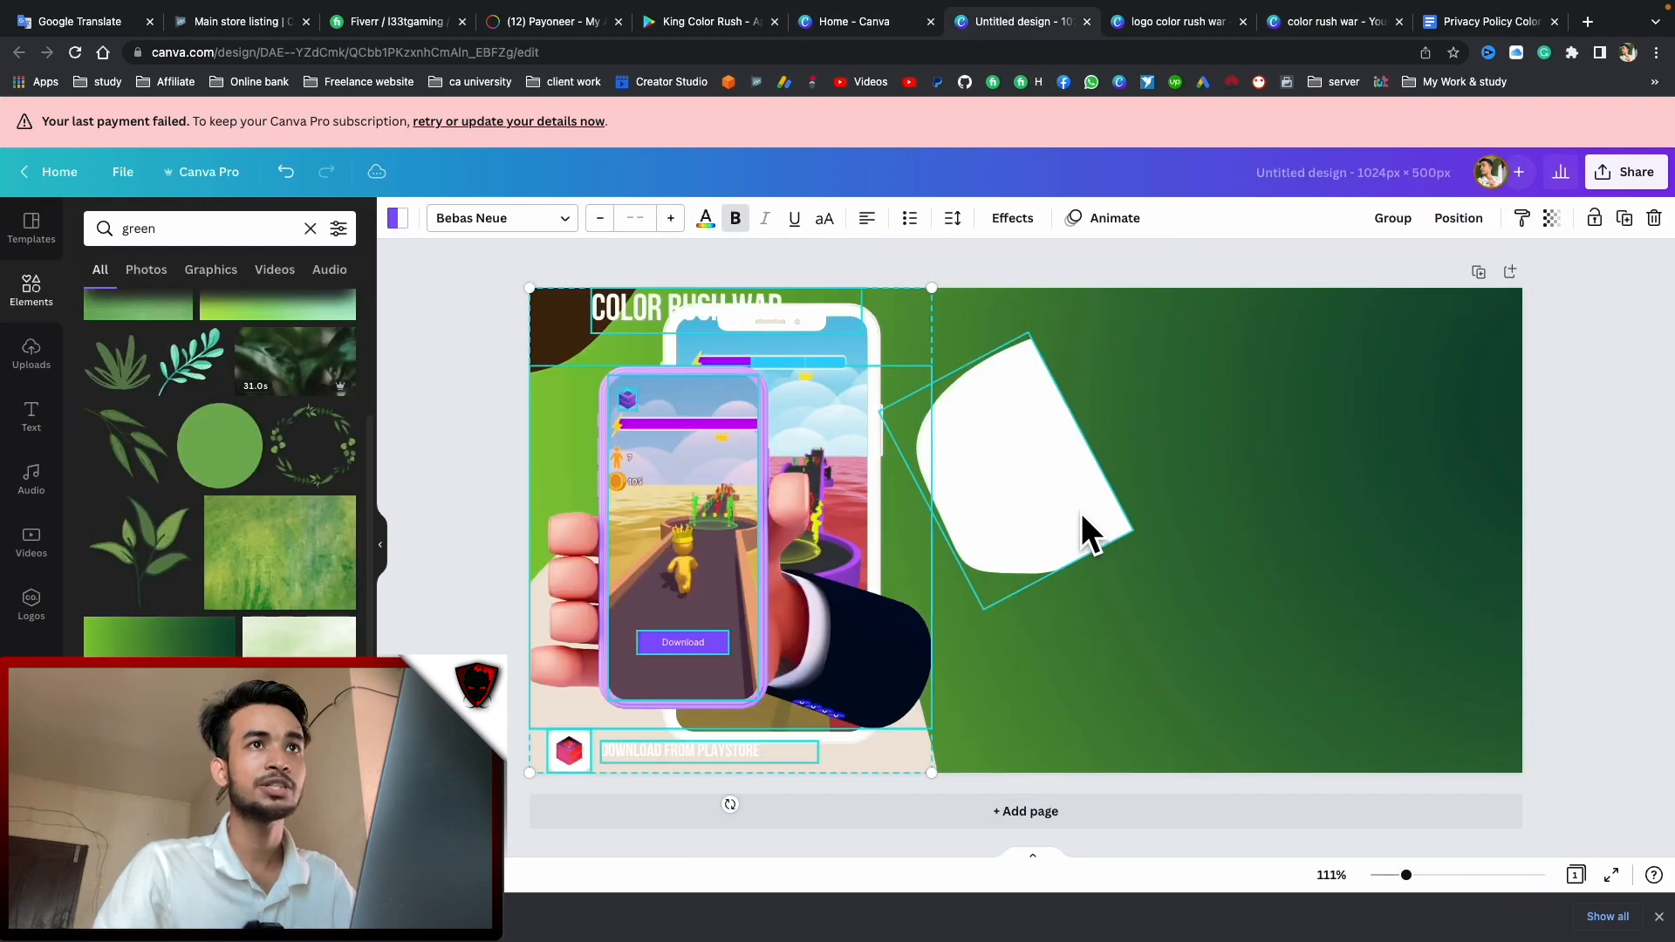
pyautogui.moveTo(684, 512); pyautogui.dragTo(1264, 510)
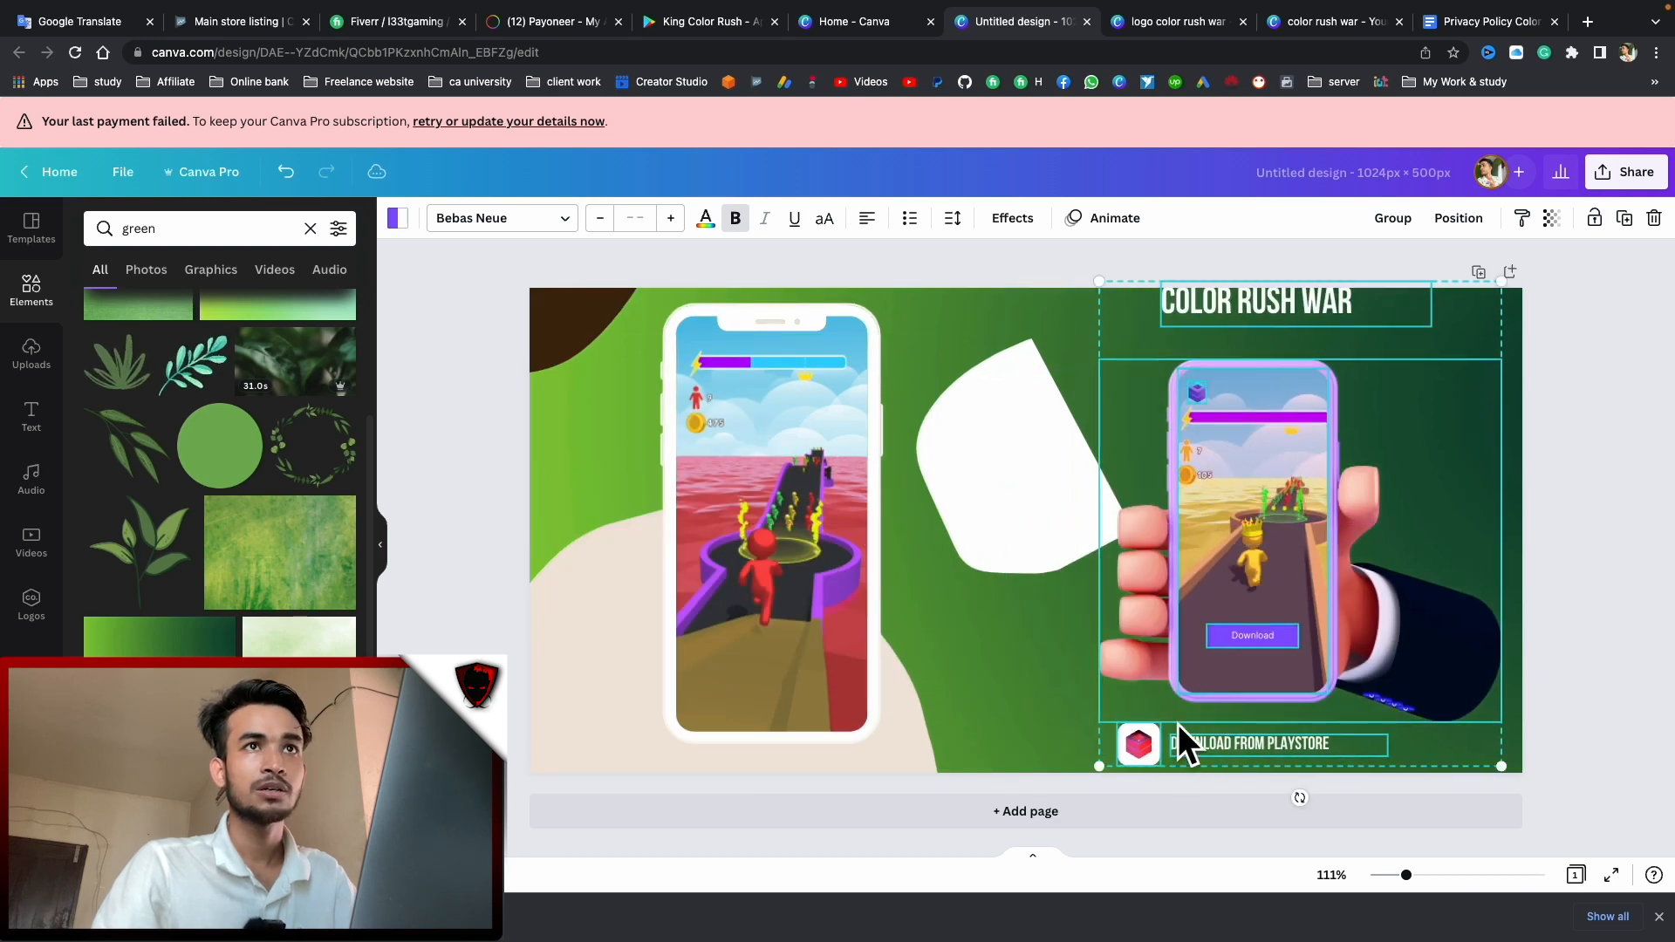
pyautogui.moveTo(1101, 769); pyautogui.dragTo(924, 938)
pyautogui.moveTo(1316, 639); pyautogui.dragTo(1498, 529)
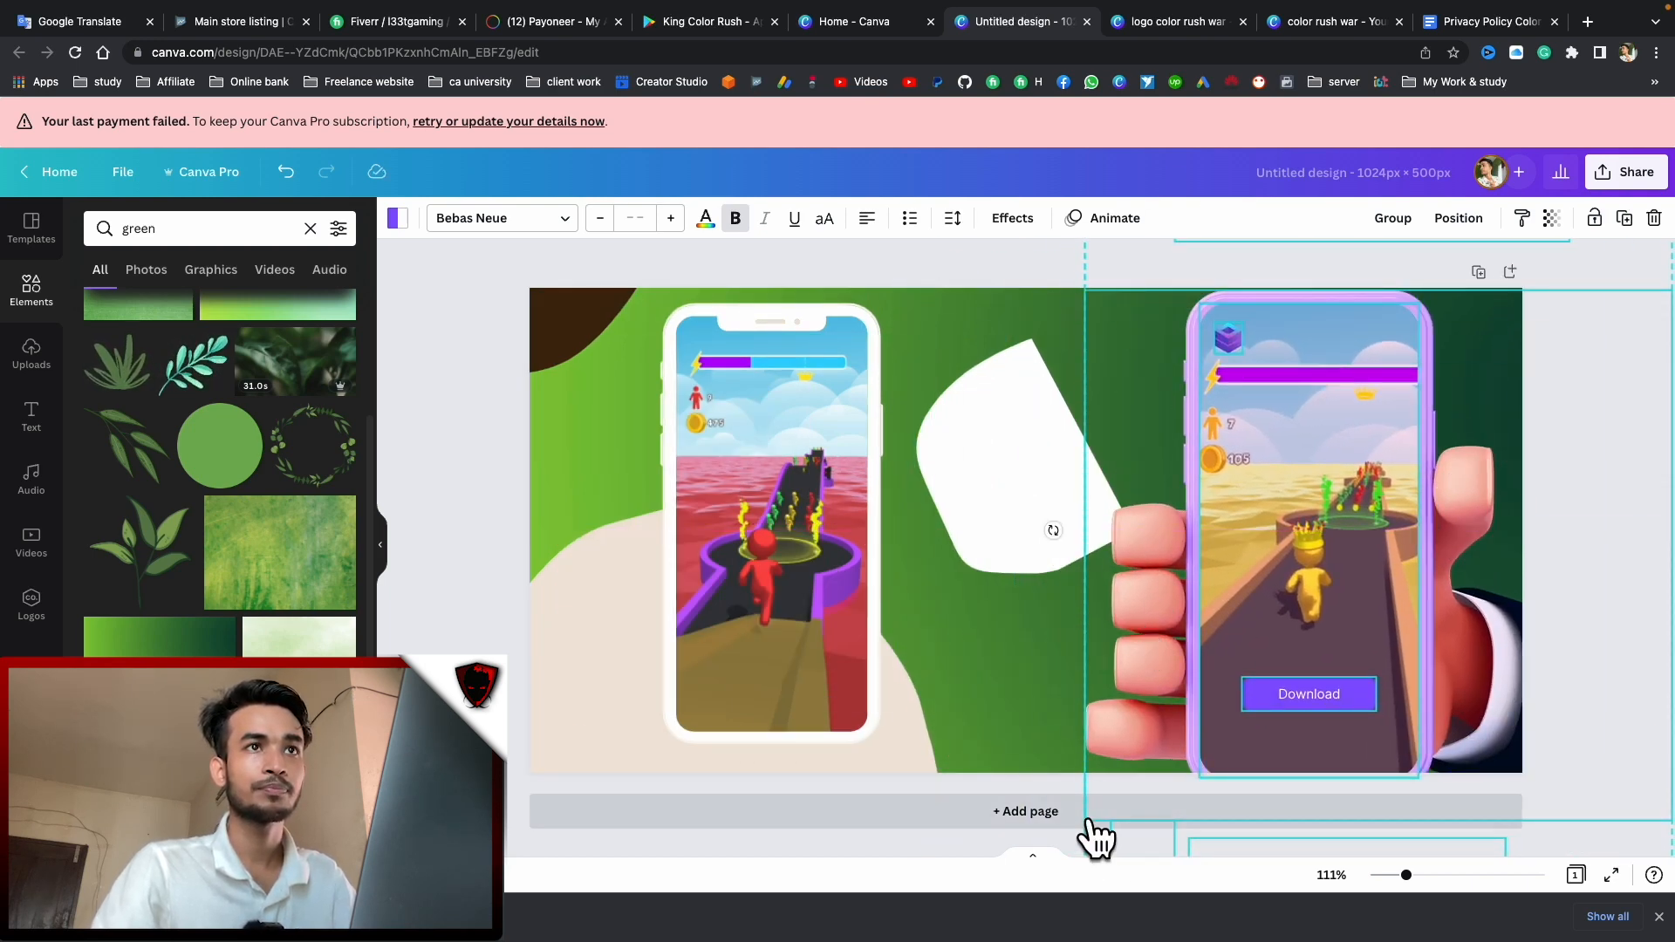
pyautogui.moveTo(1234, 587); pyautogui.dragTo(1230, 687)
pyautogui.moveTo(1075, 270); pyautogui.dragTo(1165, 371)
pyautogui.moveTo(1338, 613); pyautogui.dragTo(1332, 496)
pyautogui.click(1038, 457)
pyautogui.press('Delete')
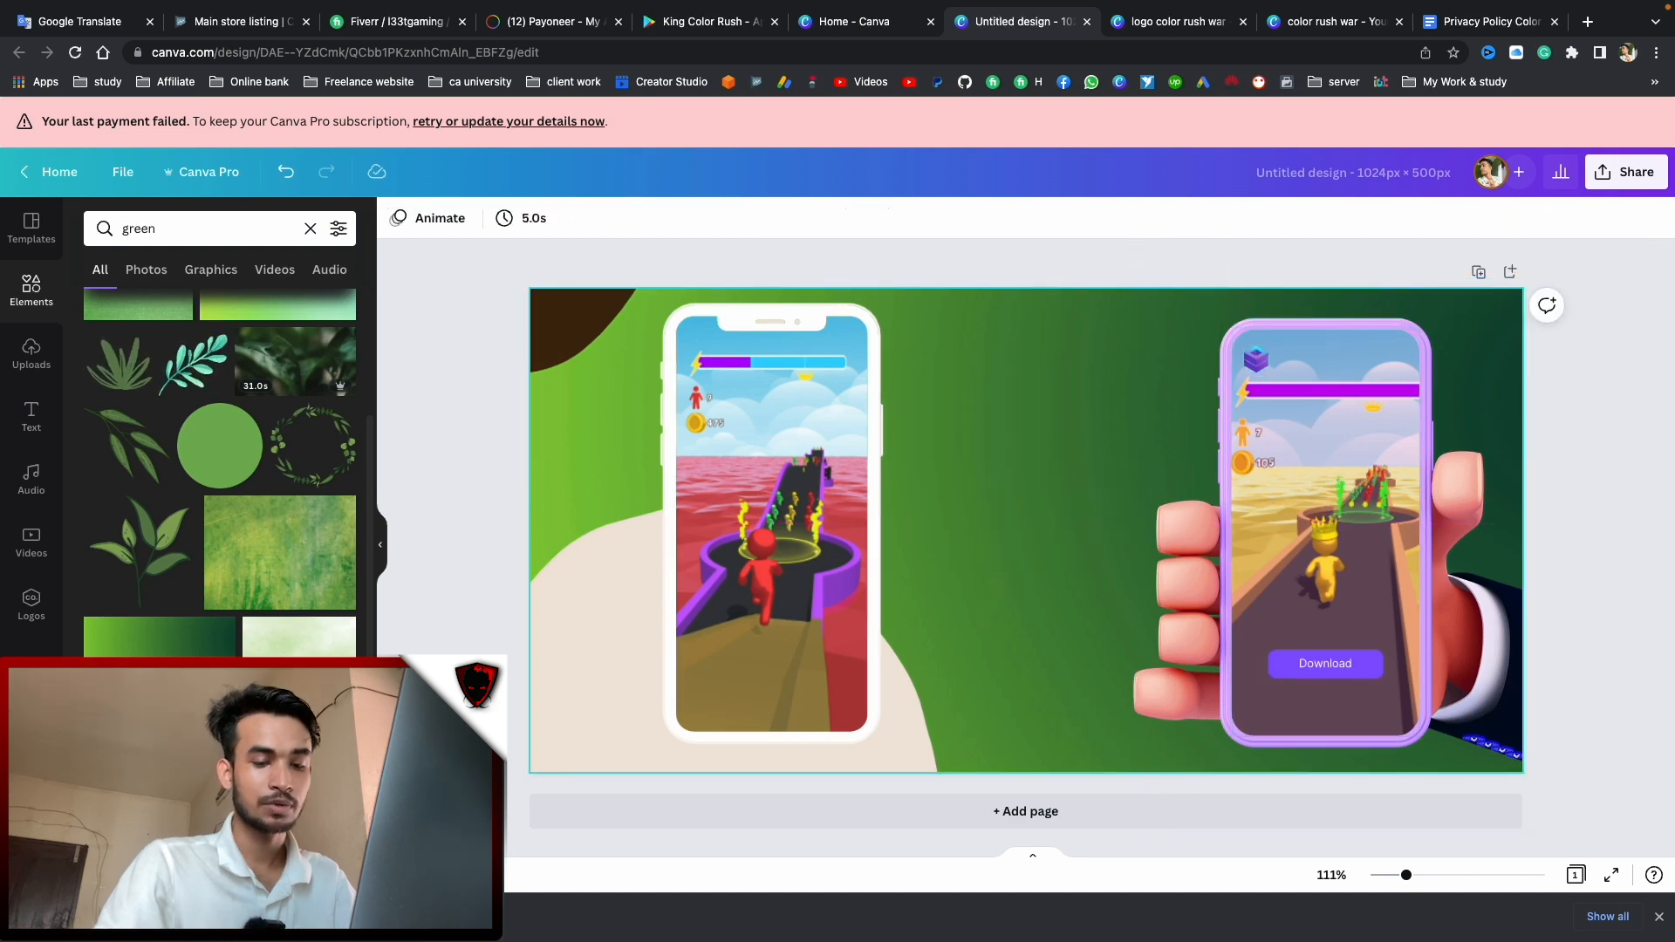
# Add logo color rush war.png to the banner, shrunk and placed between the two phones
pyautogui.click(1202, 23)
pyautogui.moveTo(1336, 805); pyautogui.dragTo(759, 547)
pyautogui.click(991, 4)
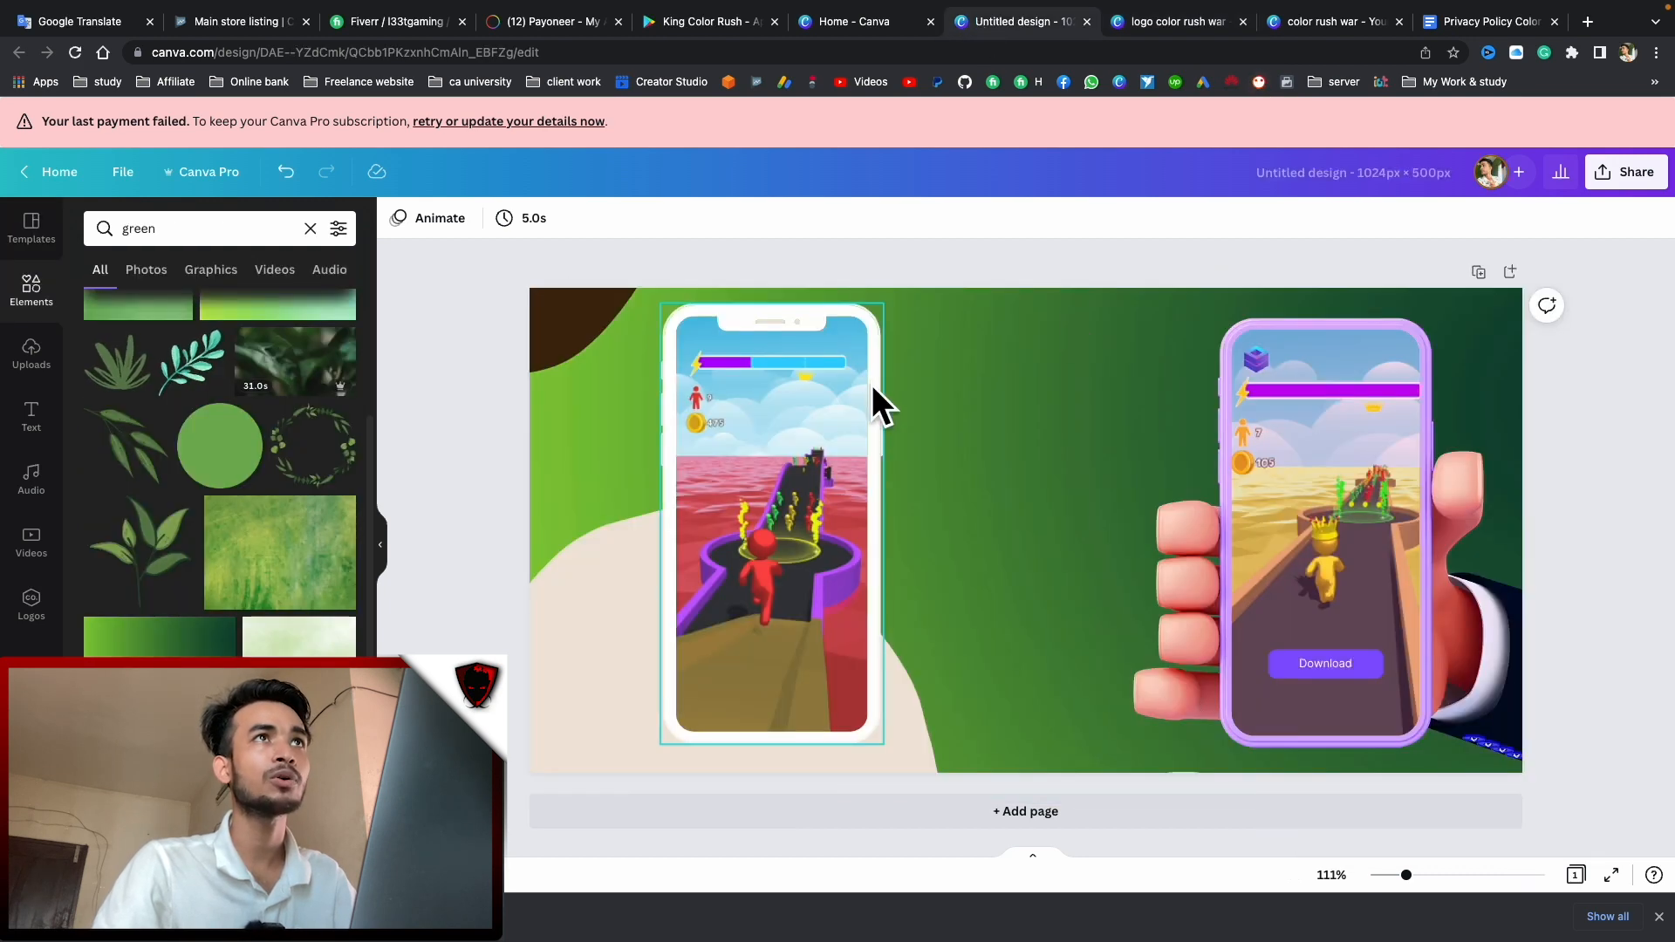
pyautogui.hotkey('ctrl', 'Left')
pyautogui.click(1609, 542)
pyautogui.moveTo(1176, 546); pyautogui.dragTo(1043, 494)
pyautogui.hotkey('ctrl', 'Right')
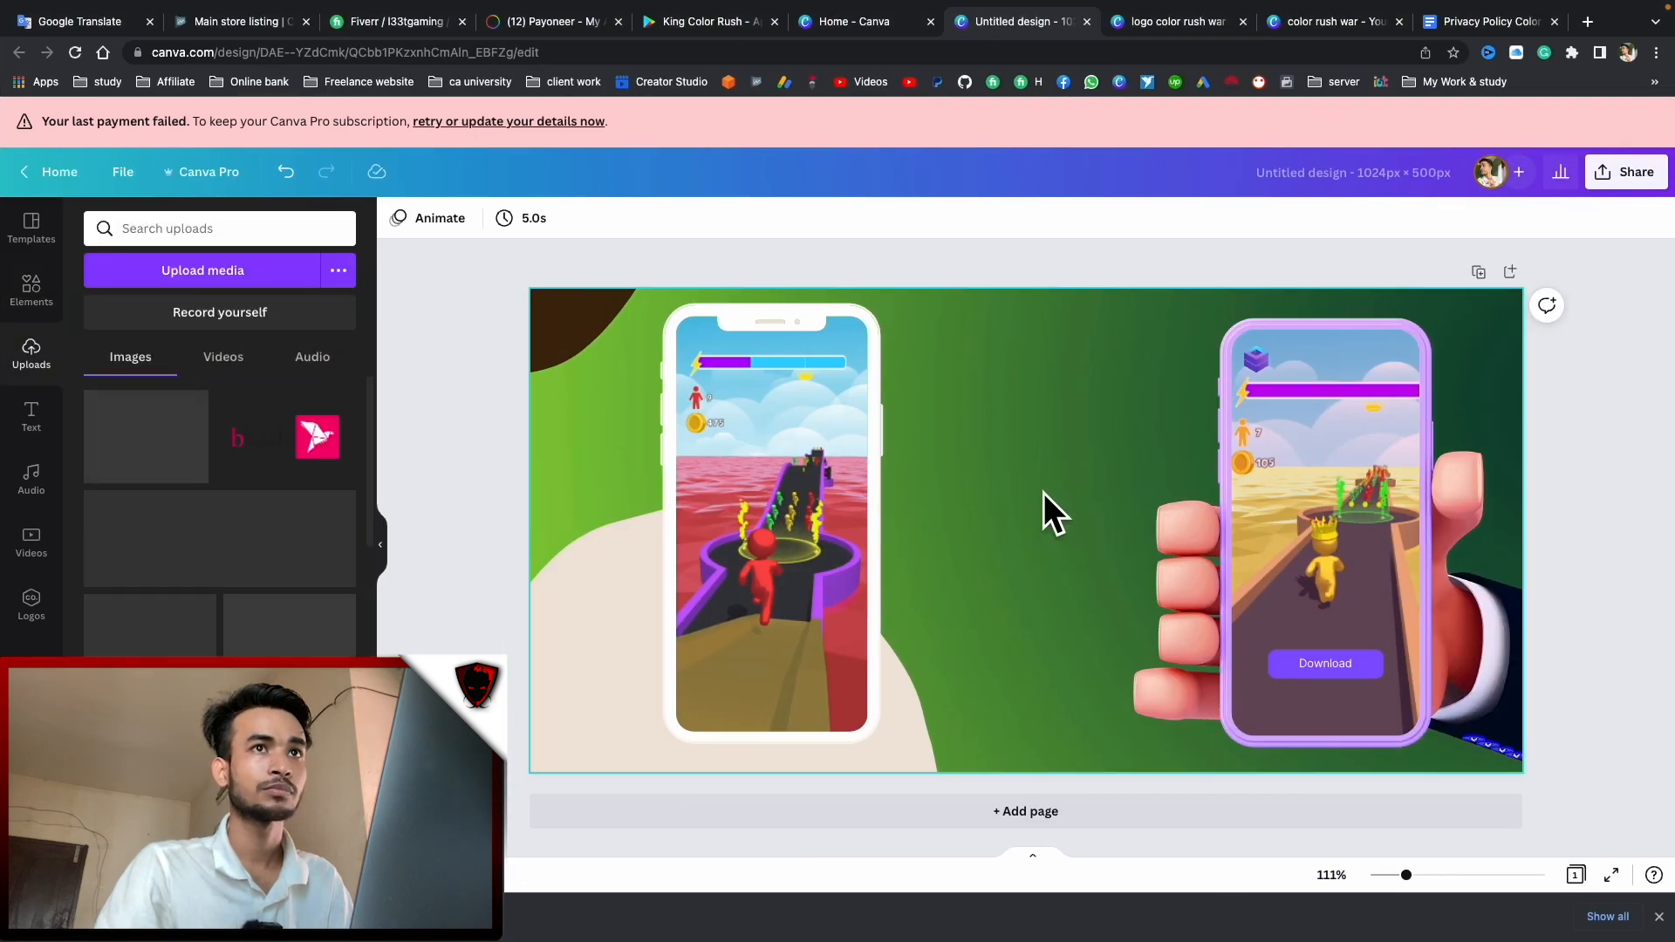
pyautogui.moveTo(892, 392); pyautogui.dragTo(1009, 510)
pyautogui.moveTo(1085, 593); pyautogui.dragTo(1032, 523)
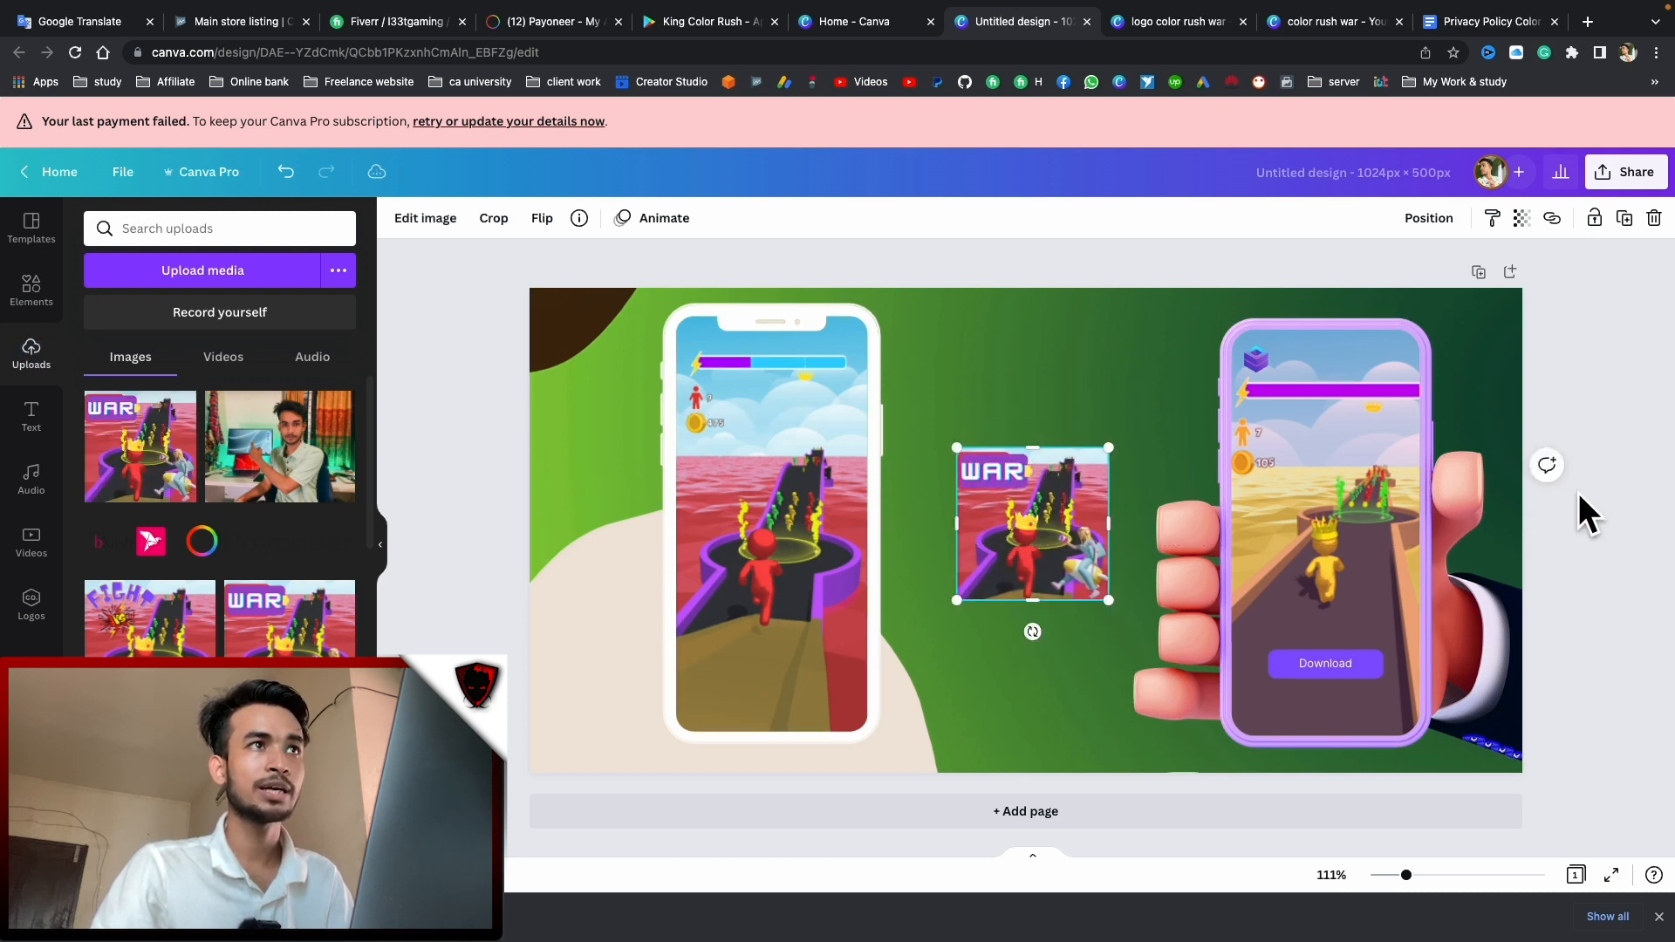
# Nudge the left phone and WAR logo into place, then download the banner as a PNG
pyautogui.click(1581, 471)
pyautogui.moveTo(752, 435)
pyautogui.mouseDown()
pyautogui.moveTo(760, 459)
pyautogui.moveTo(739, 441)
pyautogui.mouseUp()
pyautogui.click(1579, 414)
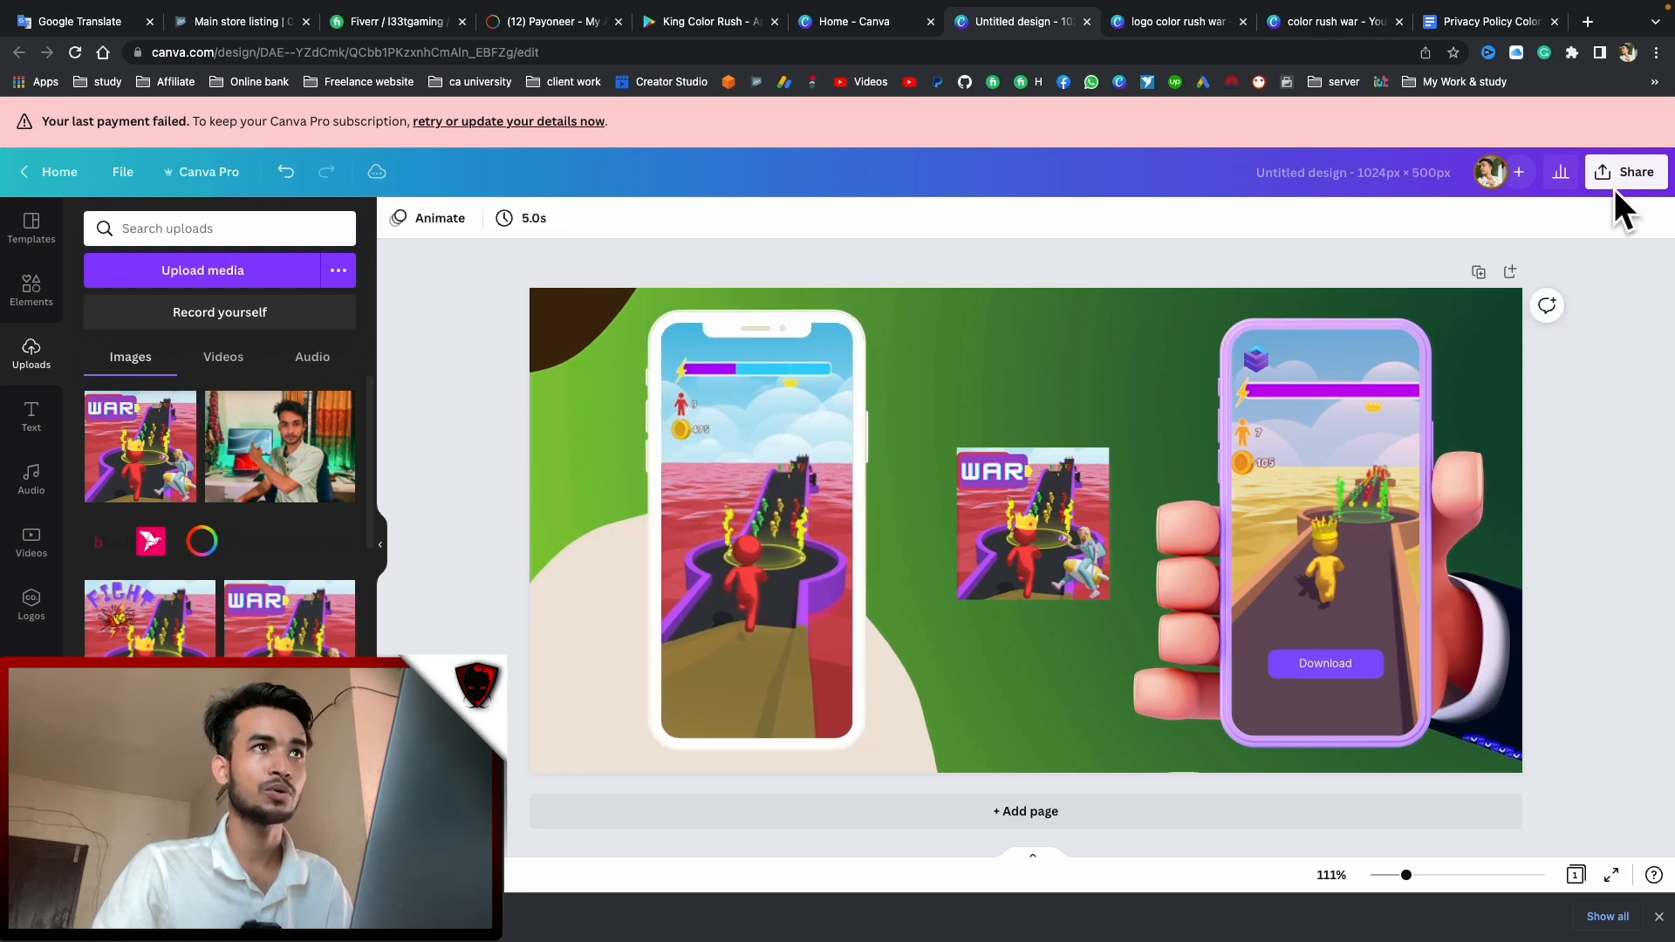
pyautogui.moveTo(1047, 534); pyautogui.dragTo(1039, 534)
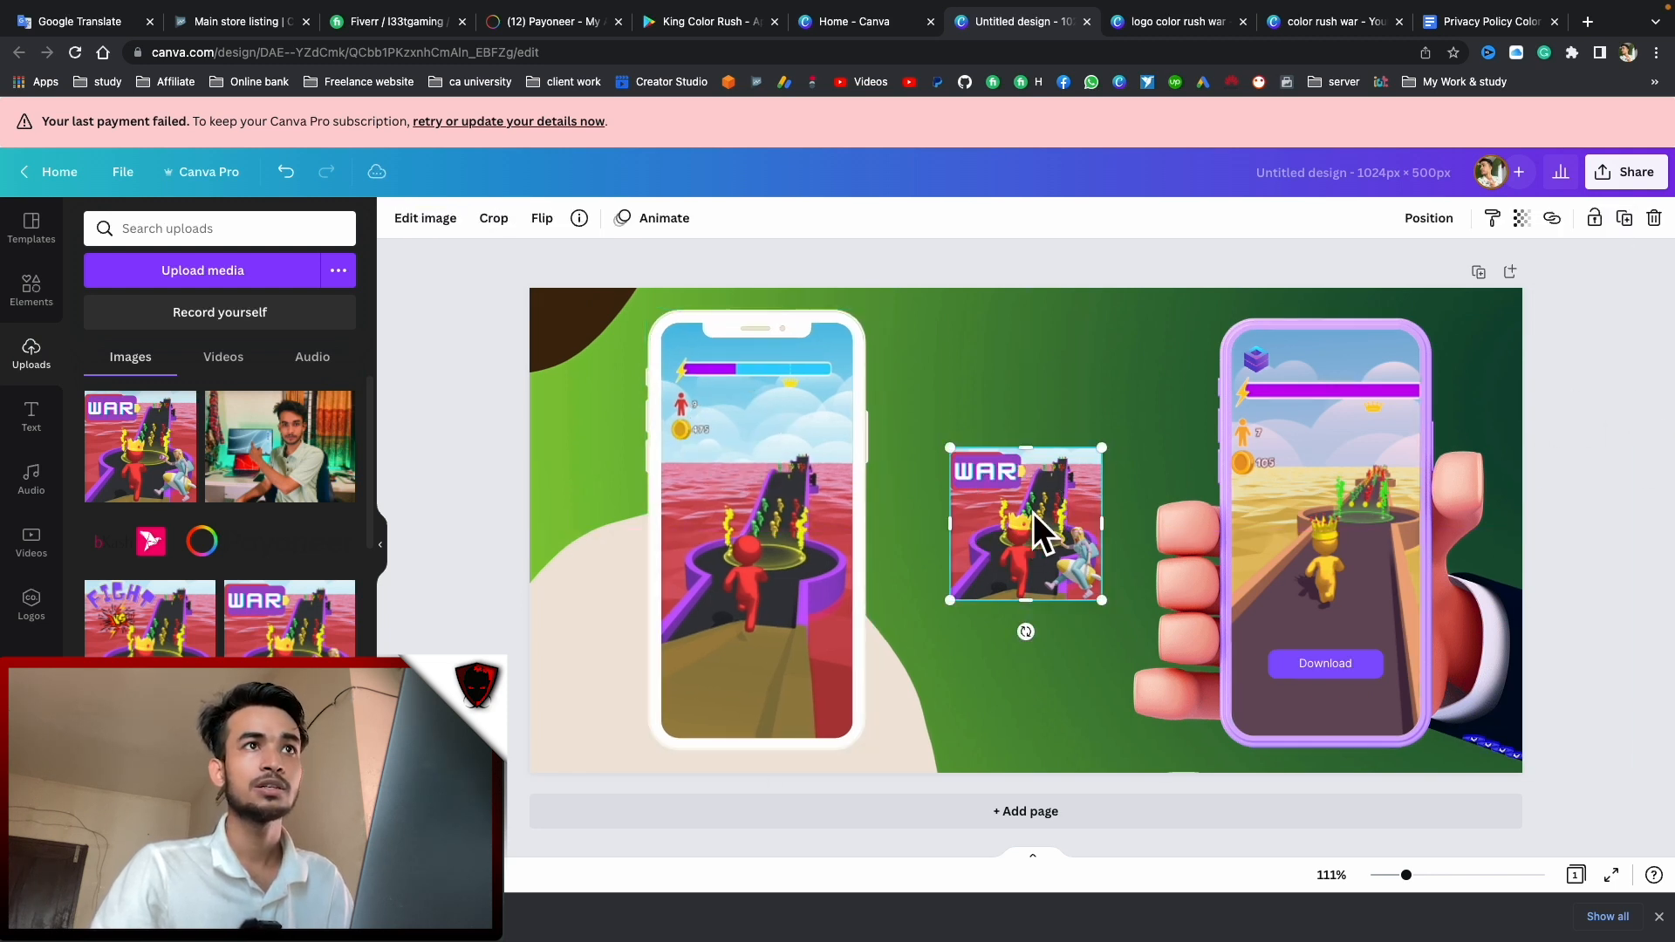
pyautogui.click(1607, 403)
pyautogui.click(1625, 172)
pyautogui.click(1377, 589)
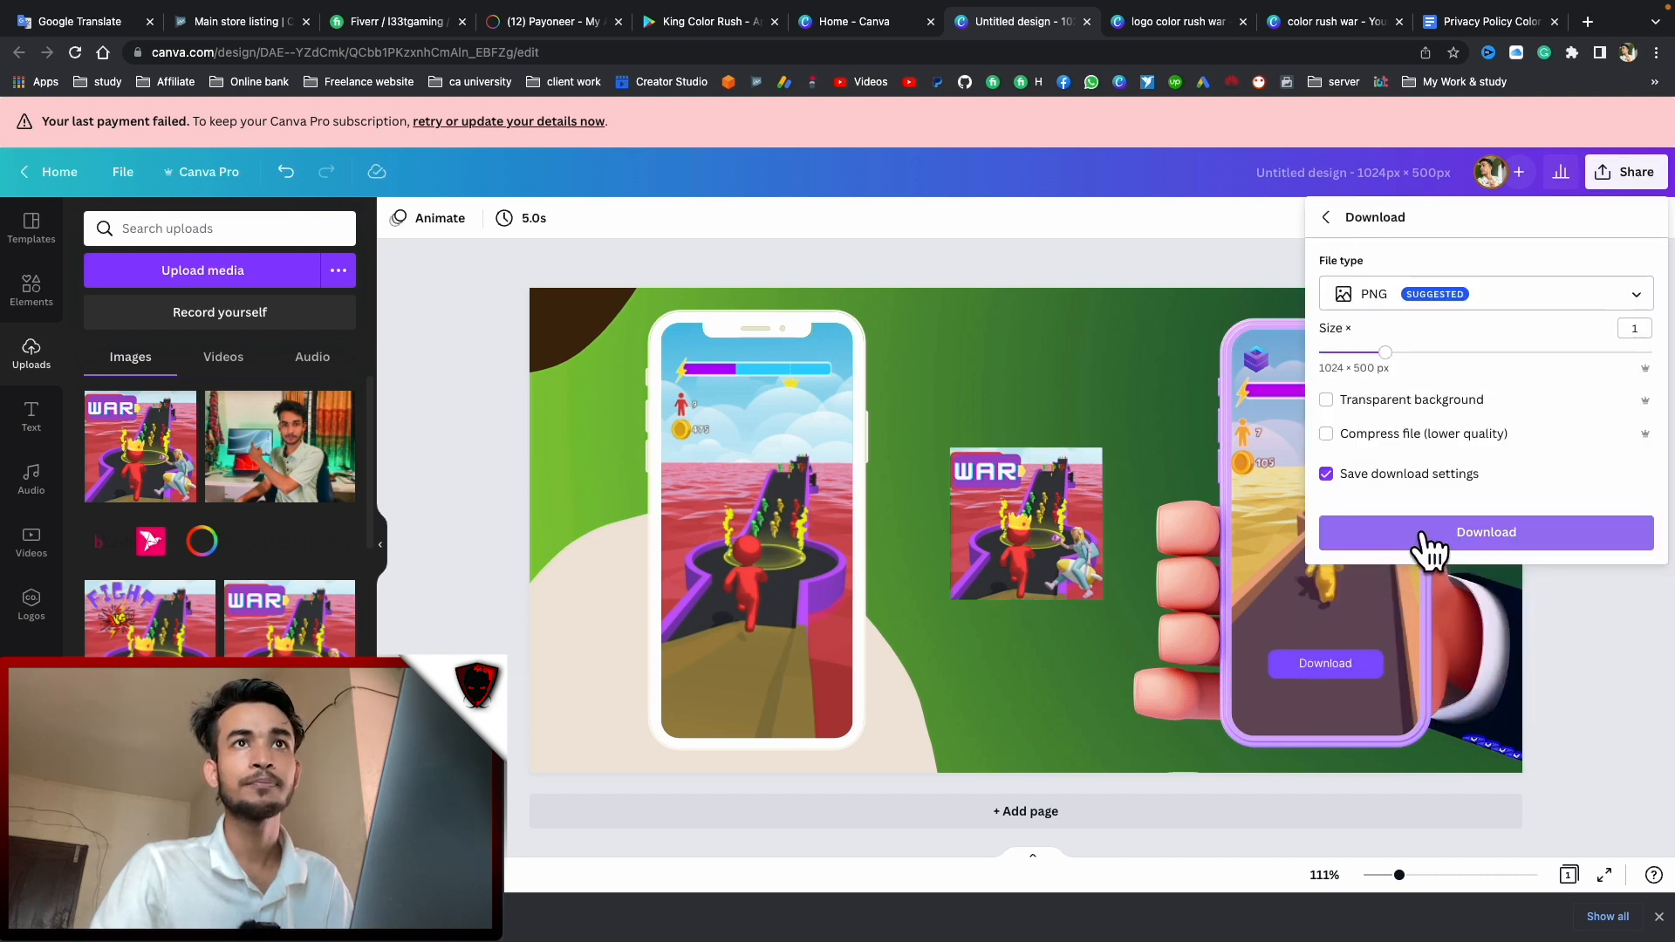
pyautogui.click(1427, 537)
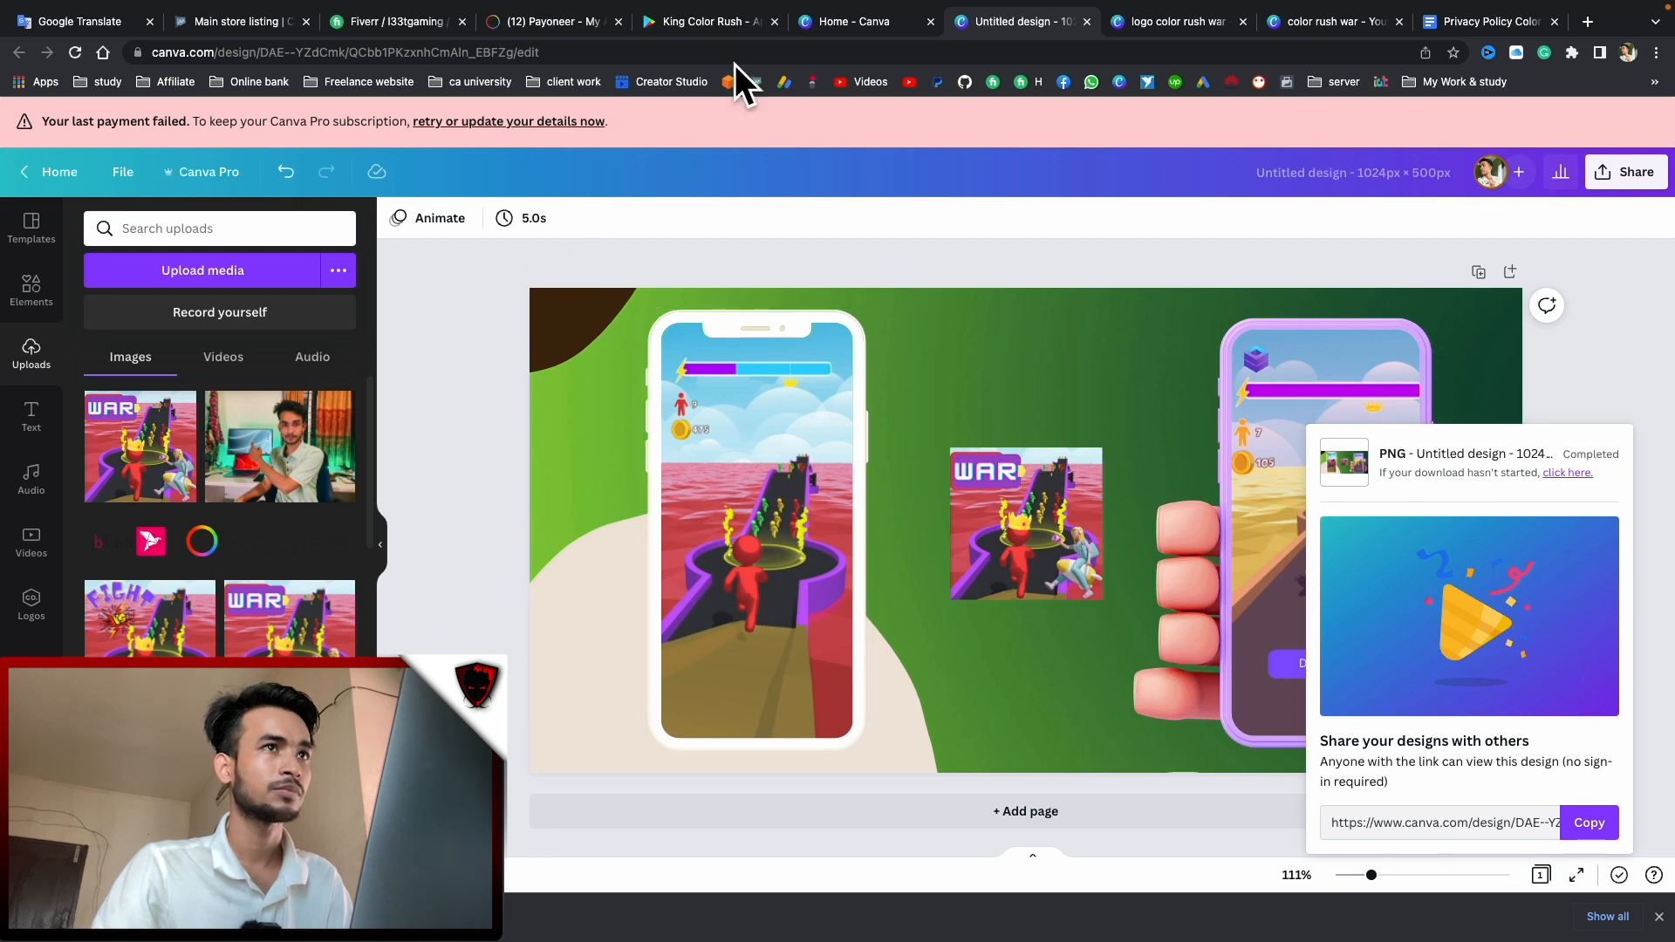
# Drop the downloaded banner PNG into the Feature graphic box on Main store listing and save
pyautogui.click(708, 25)
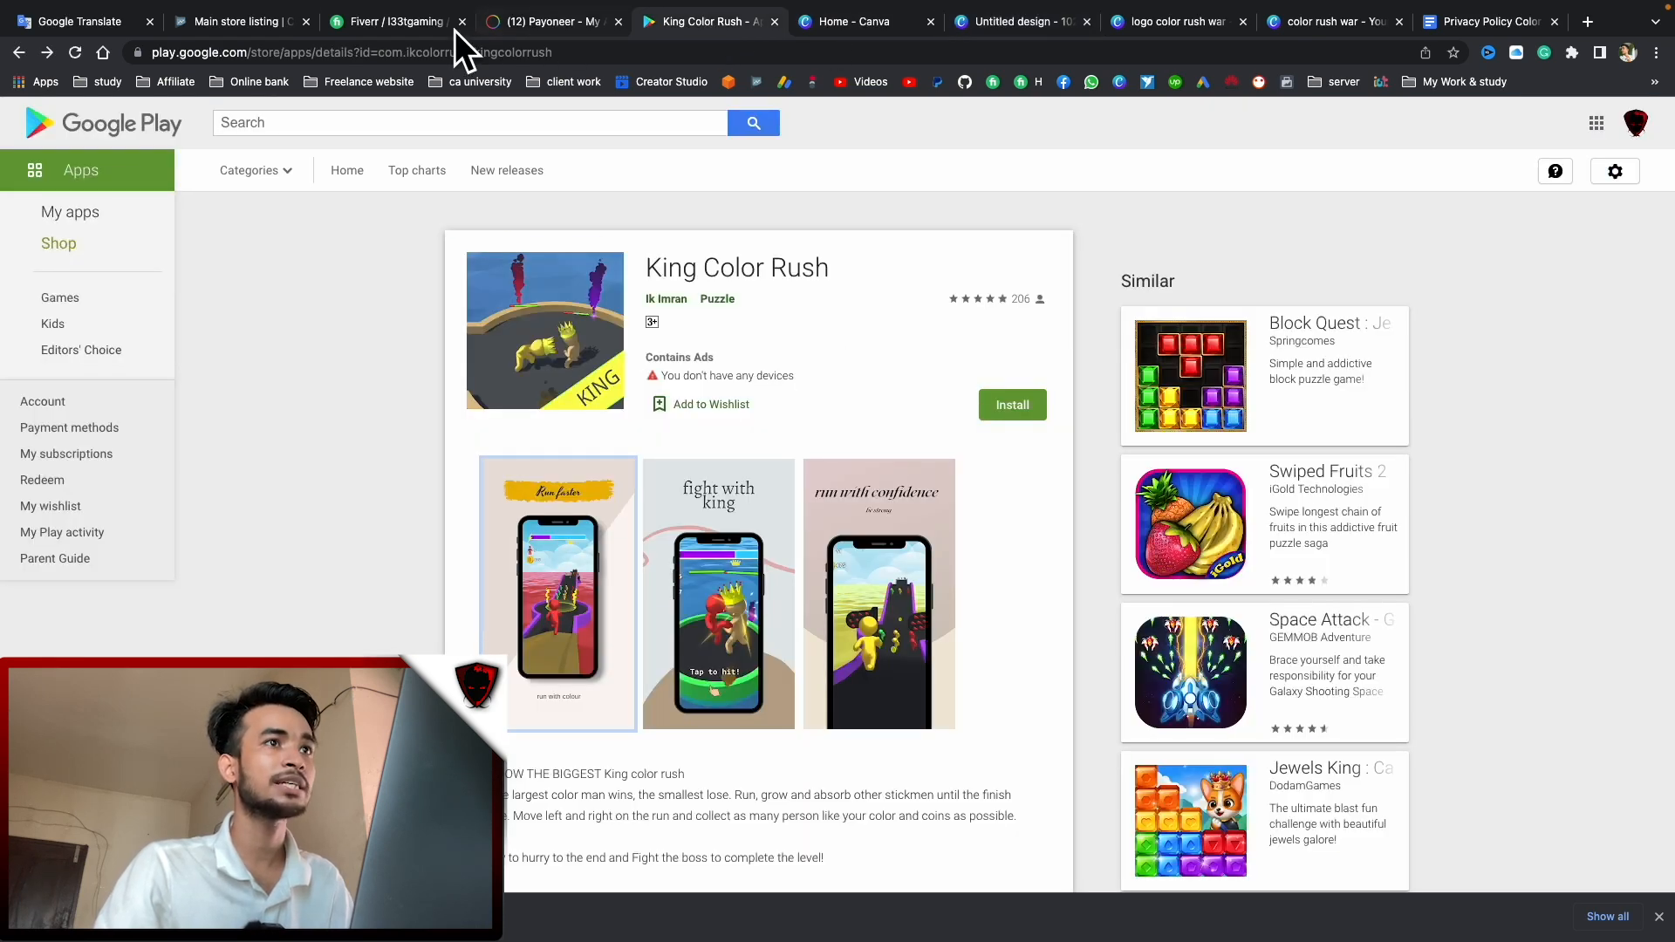
pyautogui.click(242, 22)
pyautogui.moveTo(157, 916); pyautogui.dragTo(823, 523)
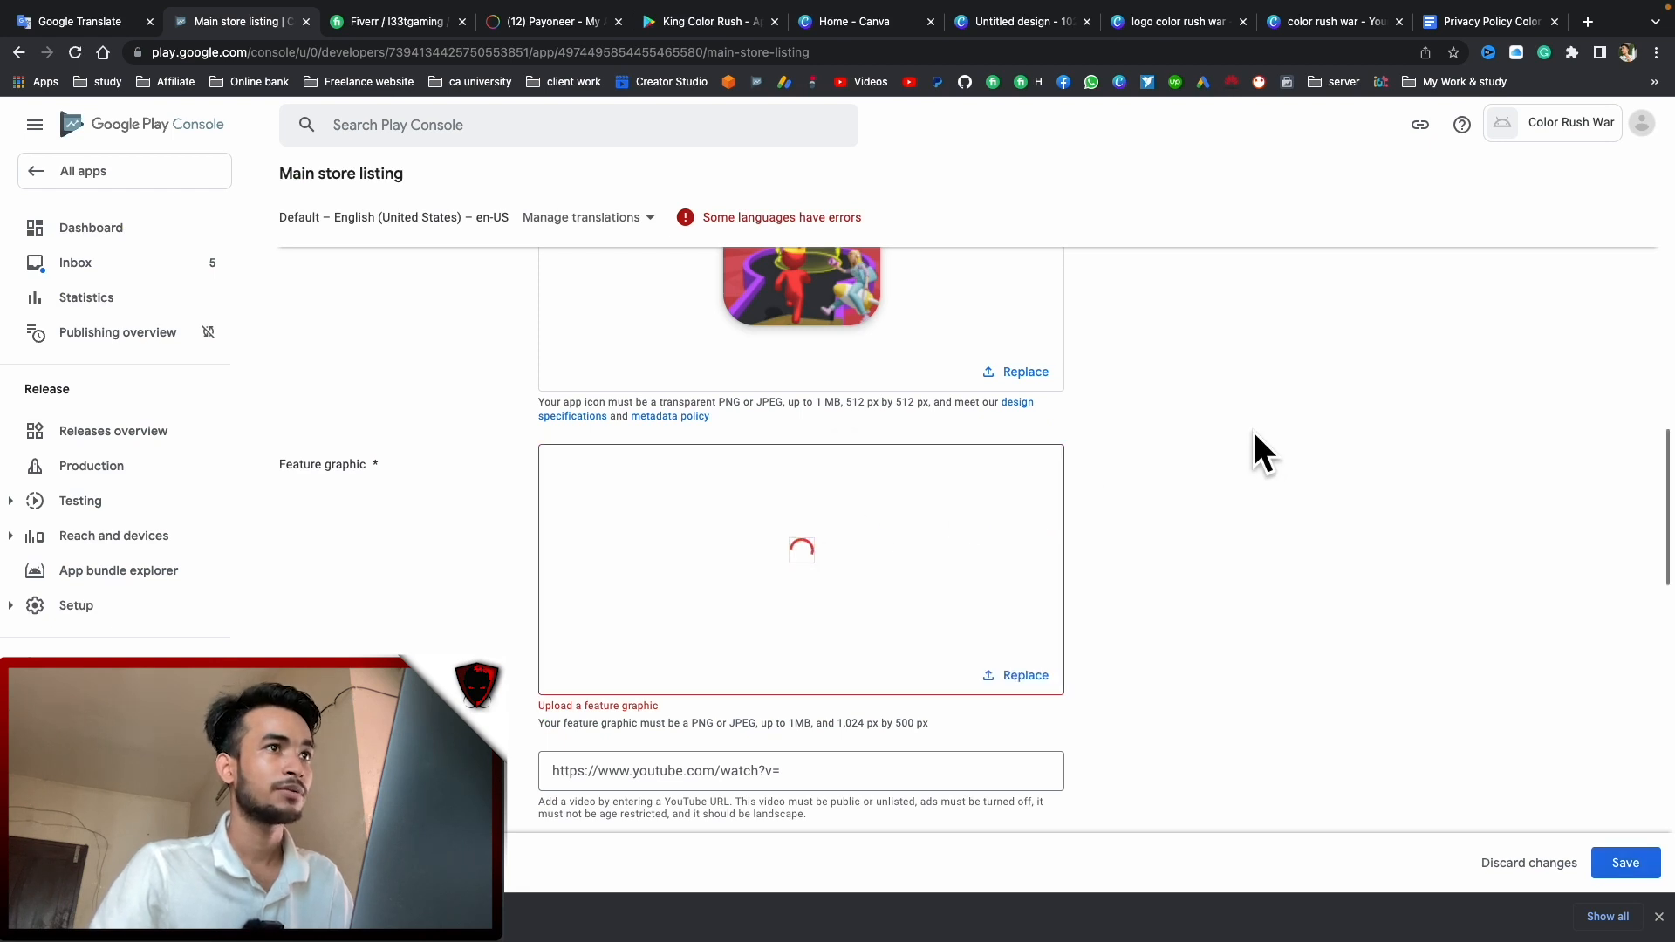
pyautogui.scroll(3, 1259, 433)
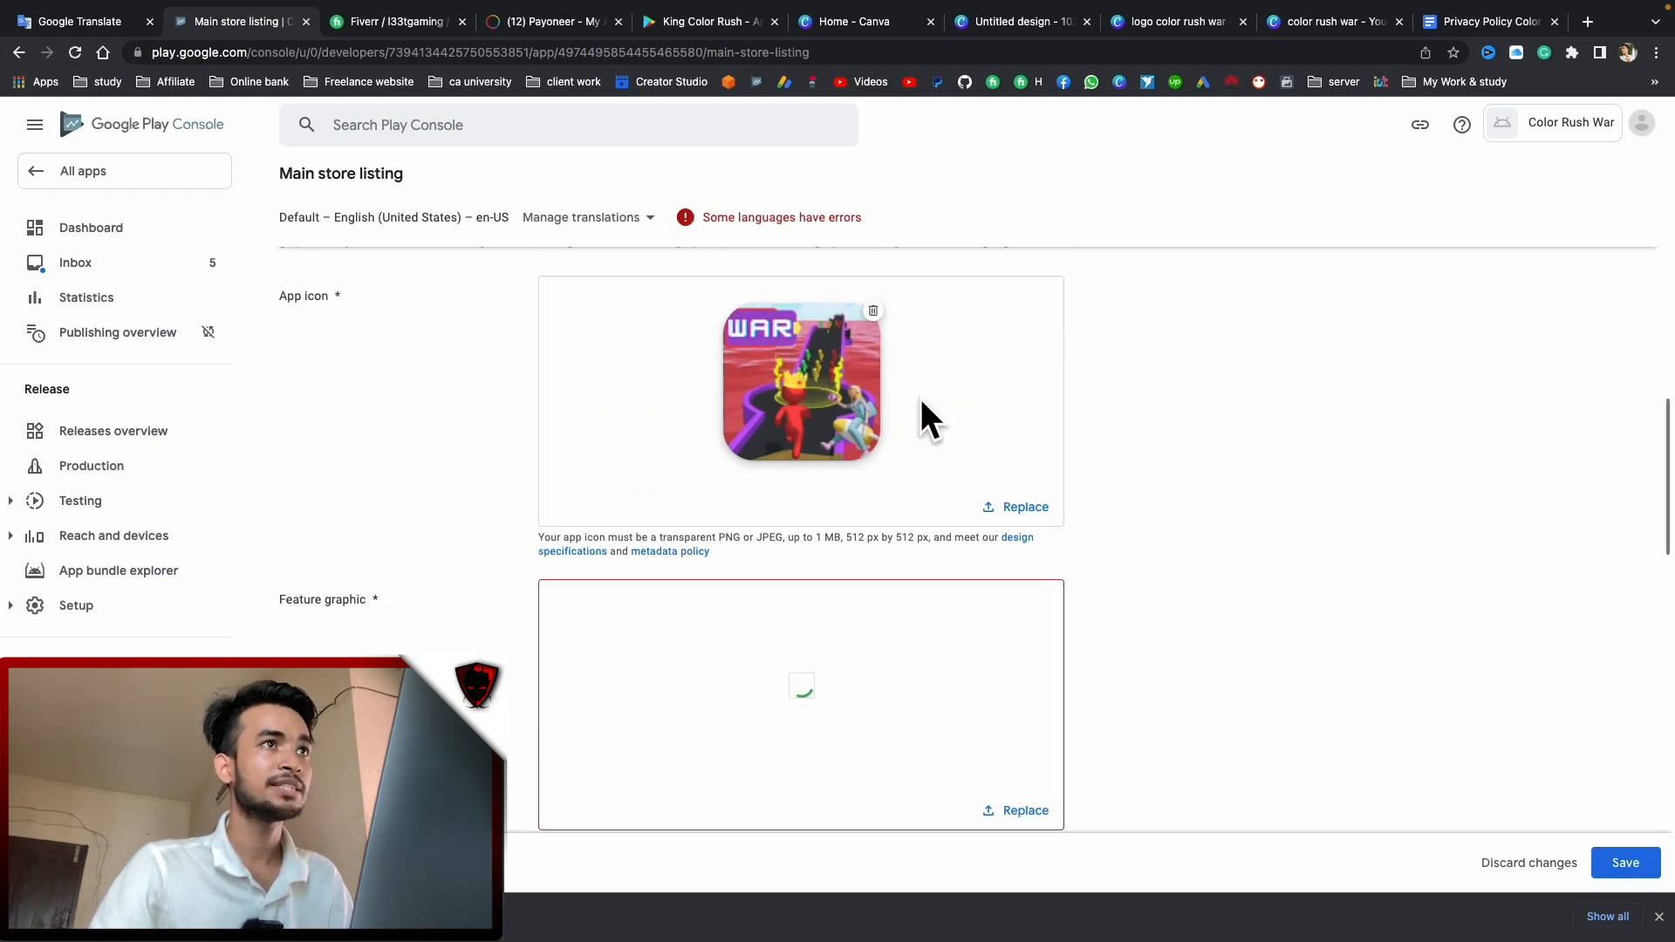
pyautogui.scroll(-5, 881, 396)
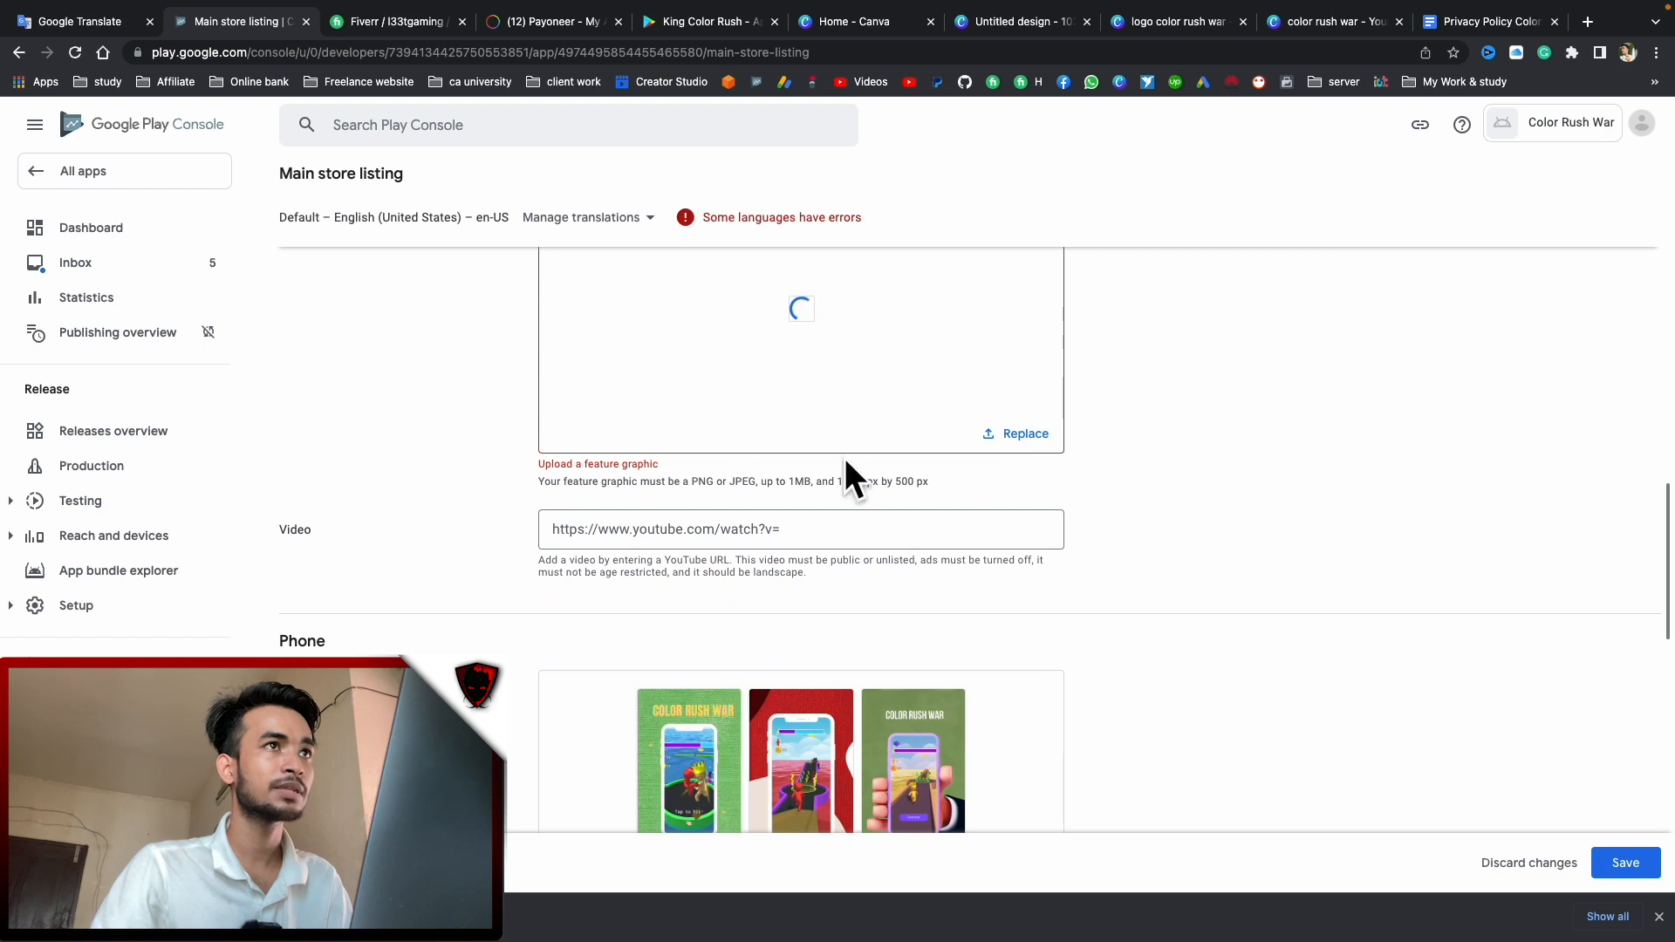
pyautogui.scroll(1, 798, 348)
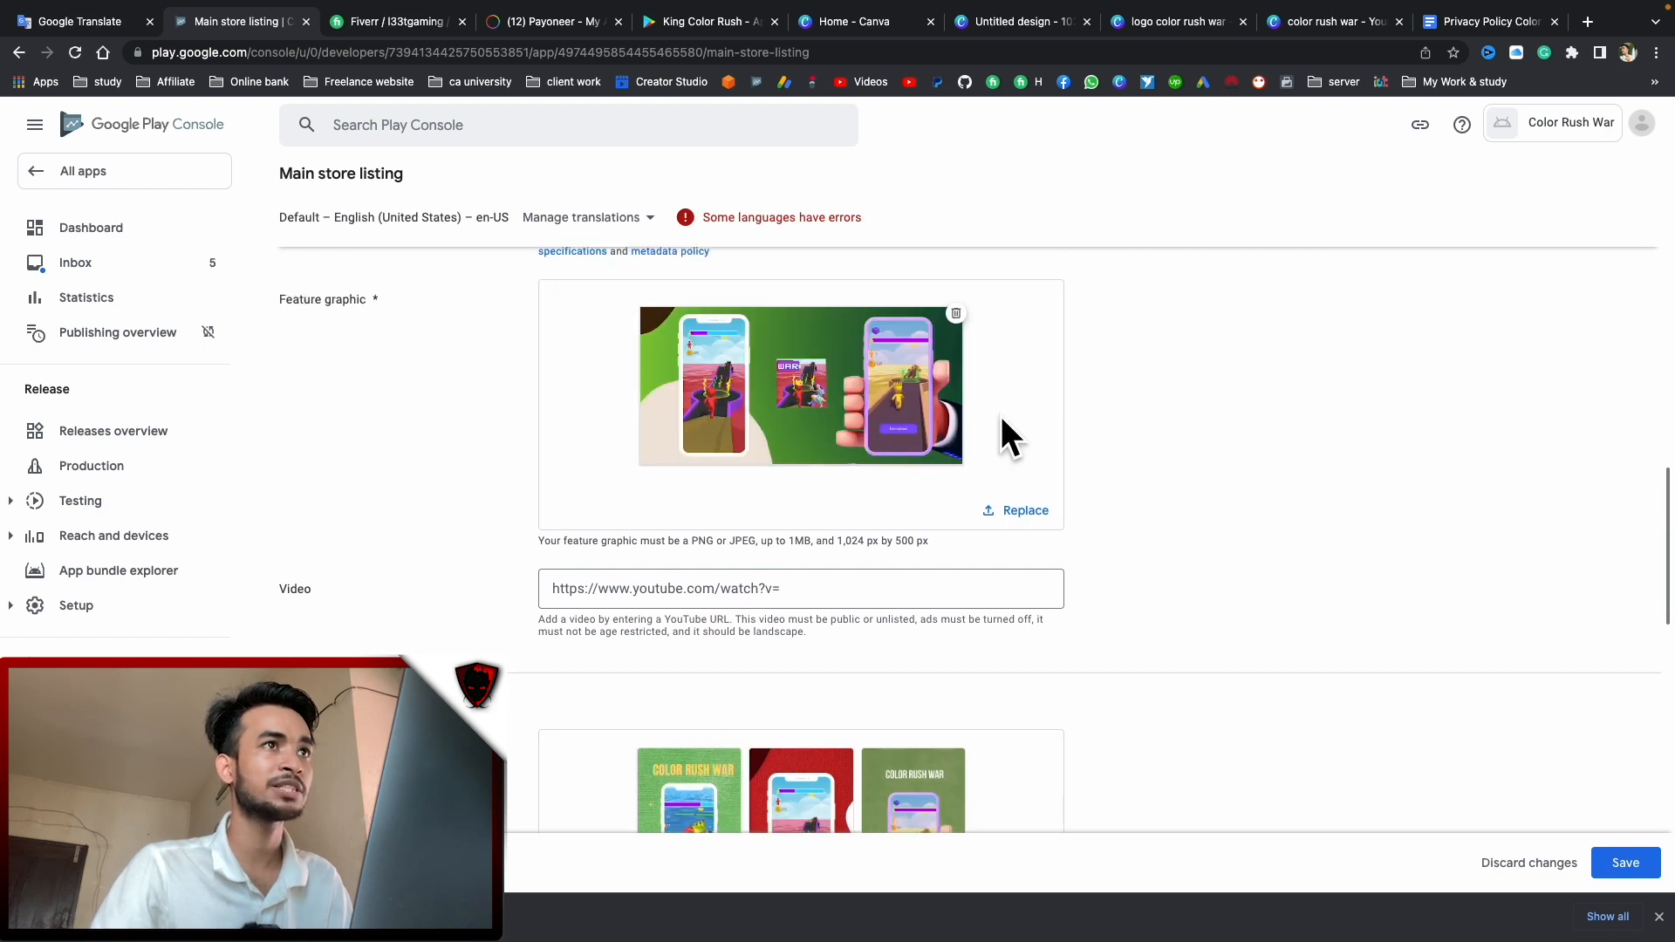
pyautogui.scroll(5, 924, 417)
pyautogui.scroll(-10, 1013, 483)
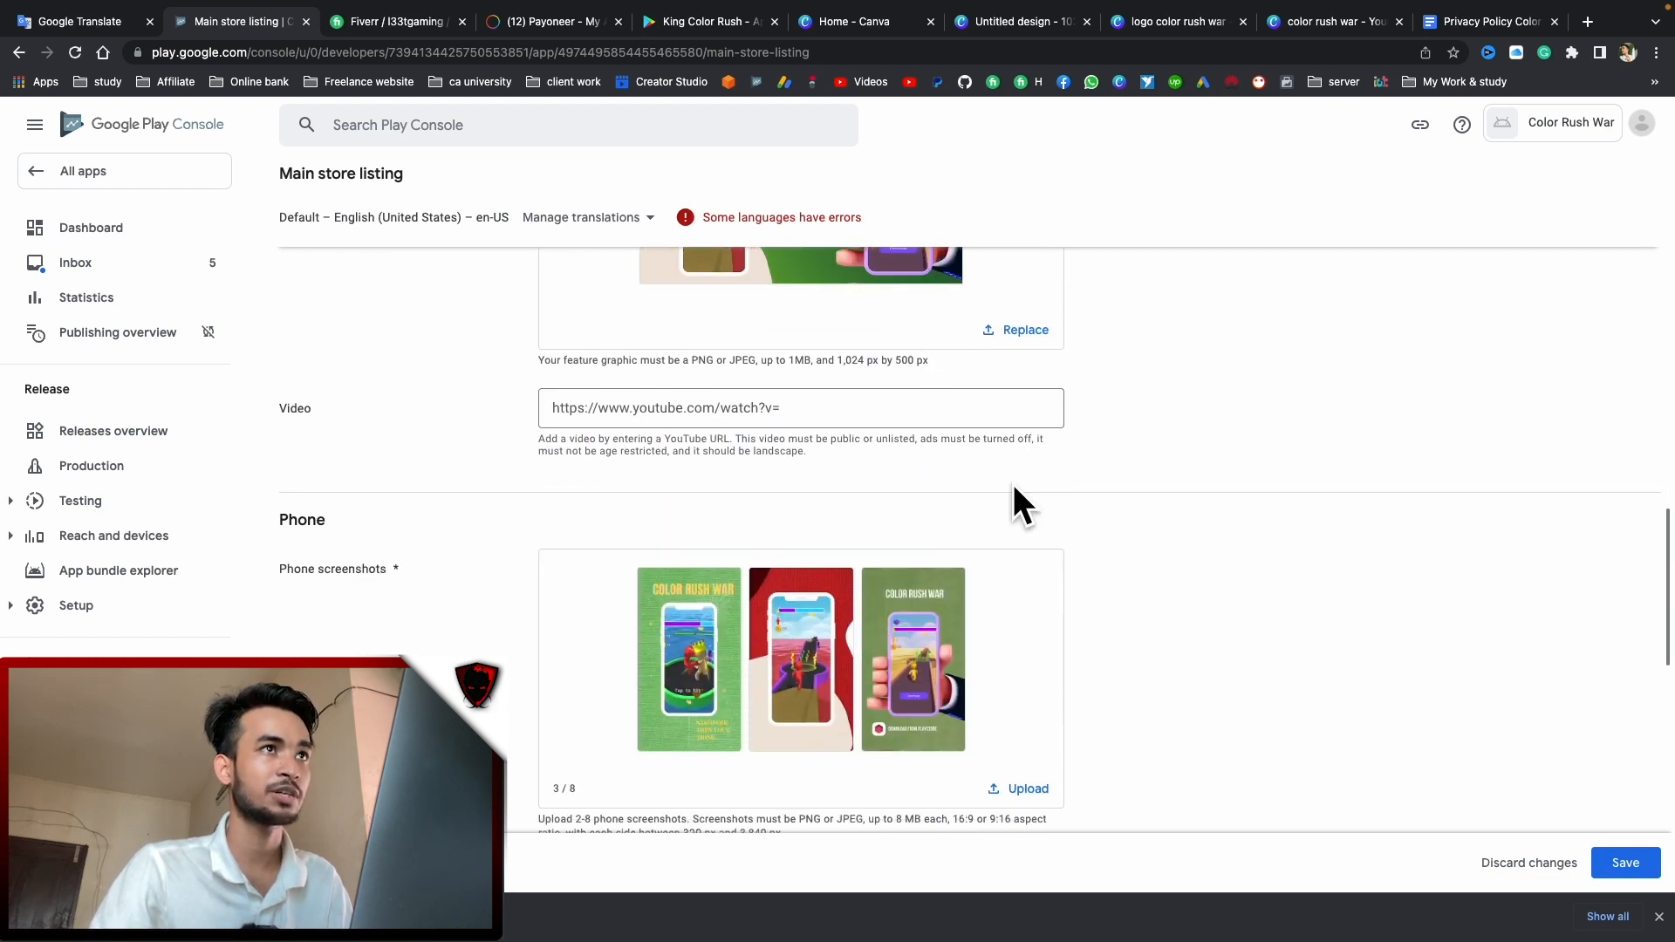
pyautogui.click(1604, 864)
pyautogui.scroll(-4, 1085, 464)
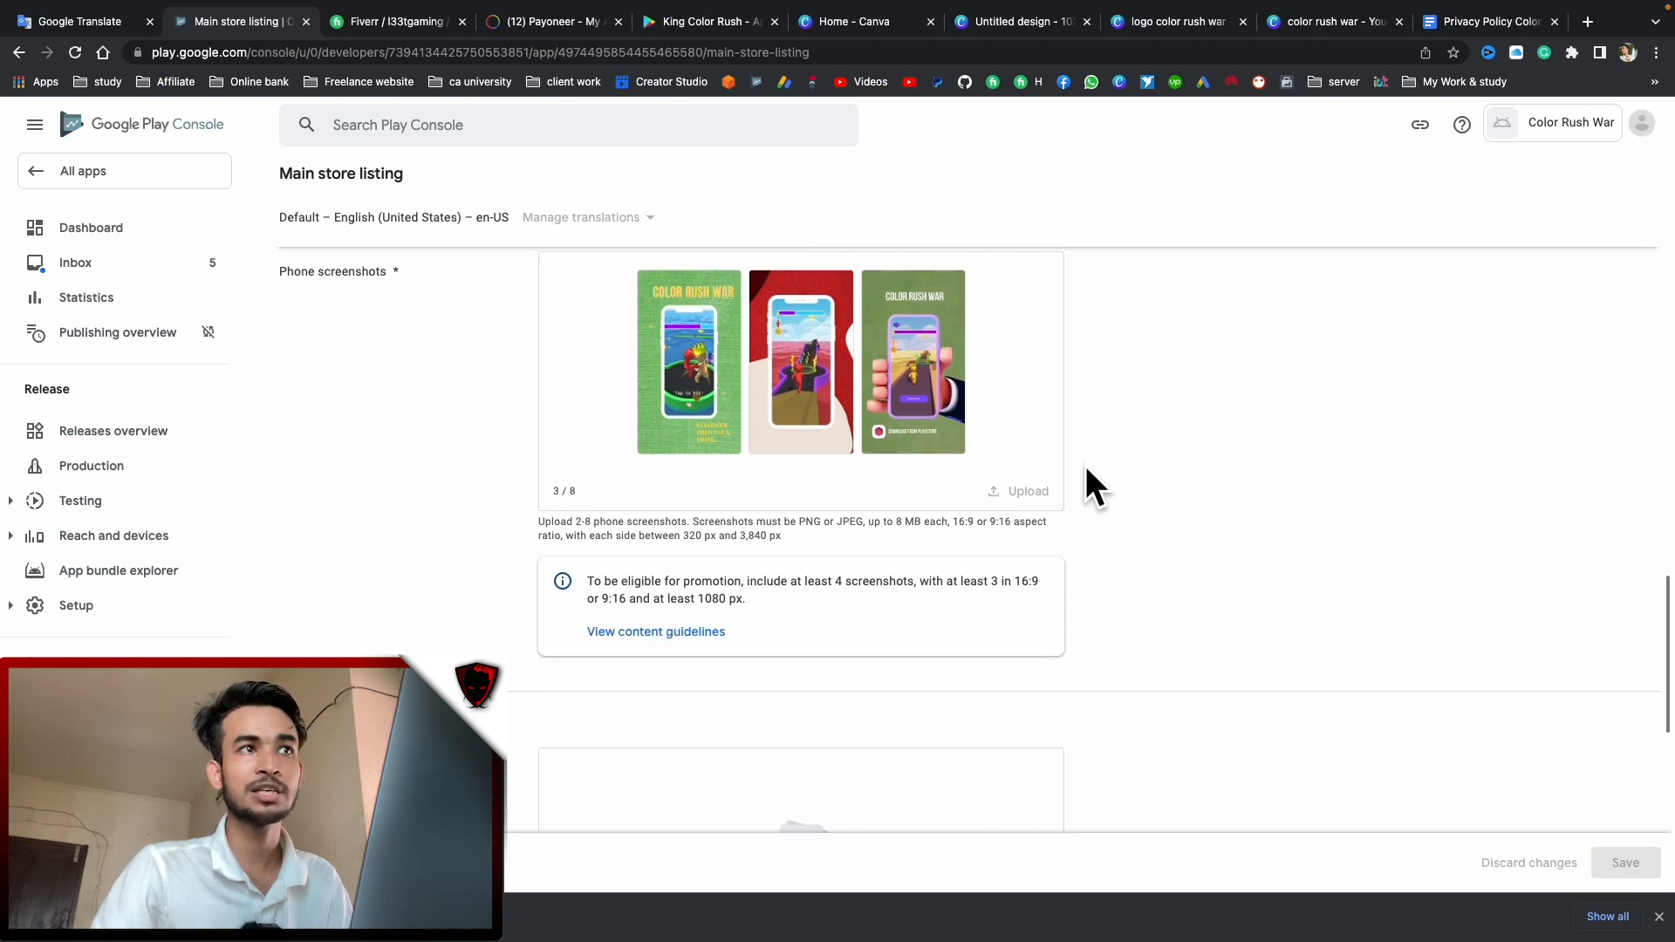
pyautogui.scroll(-6, 1096, 469)
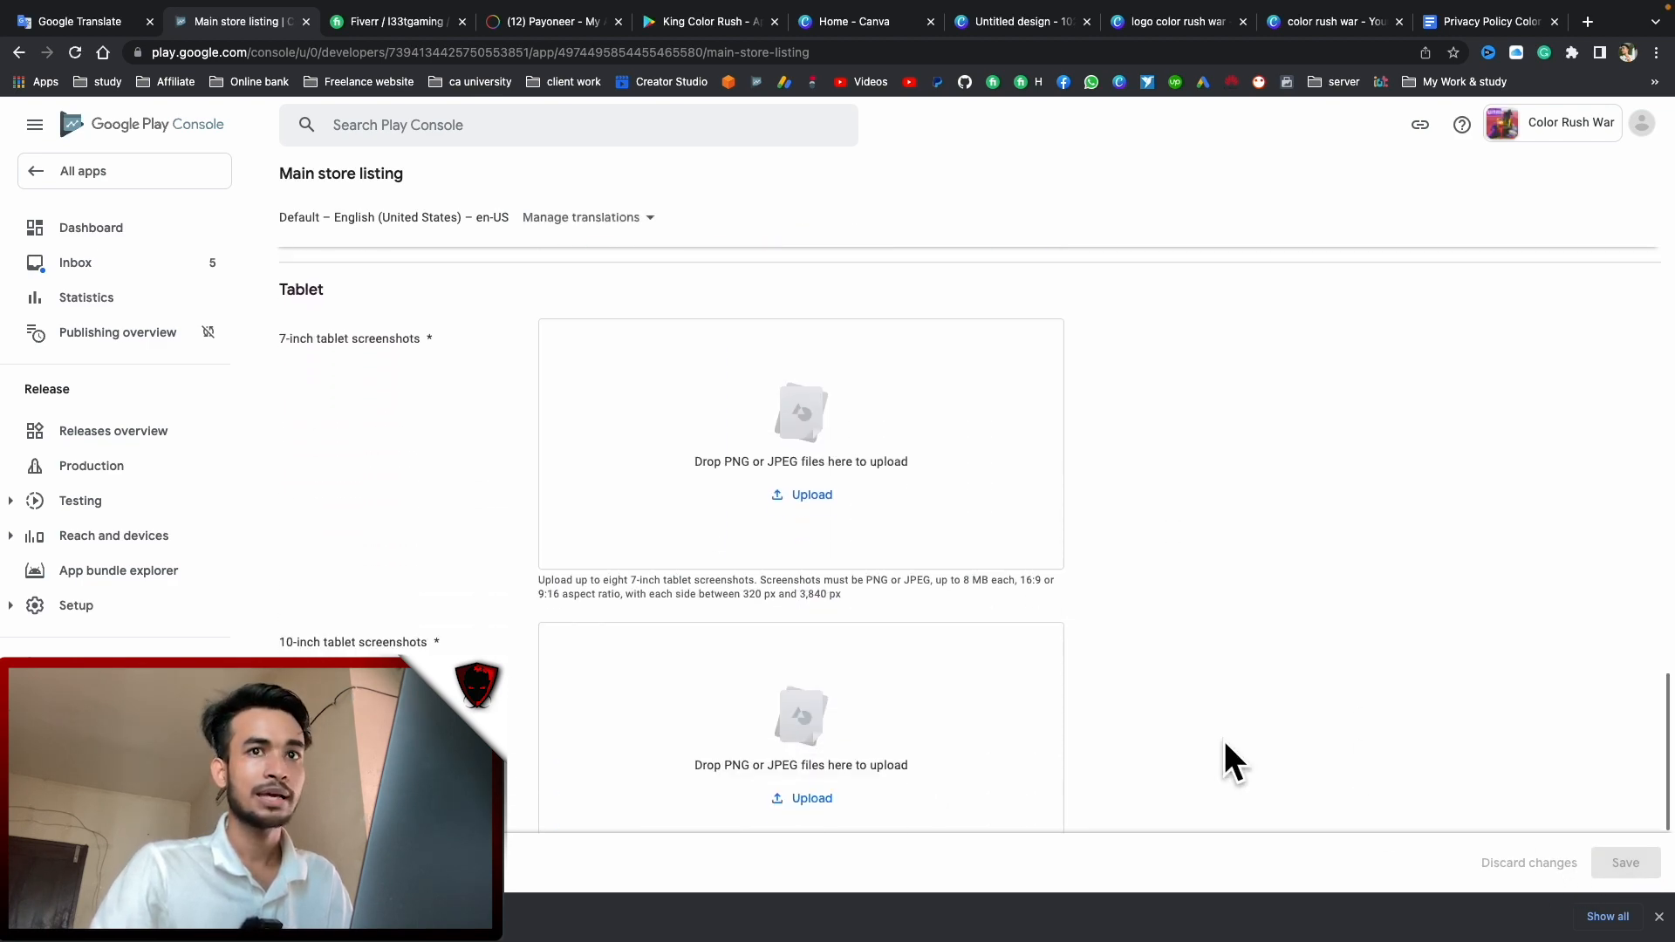
pyautogui.scroll(20, 1222, 663)
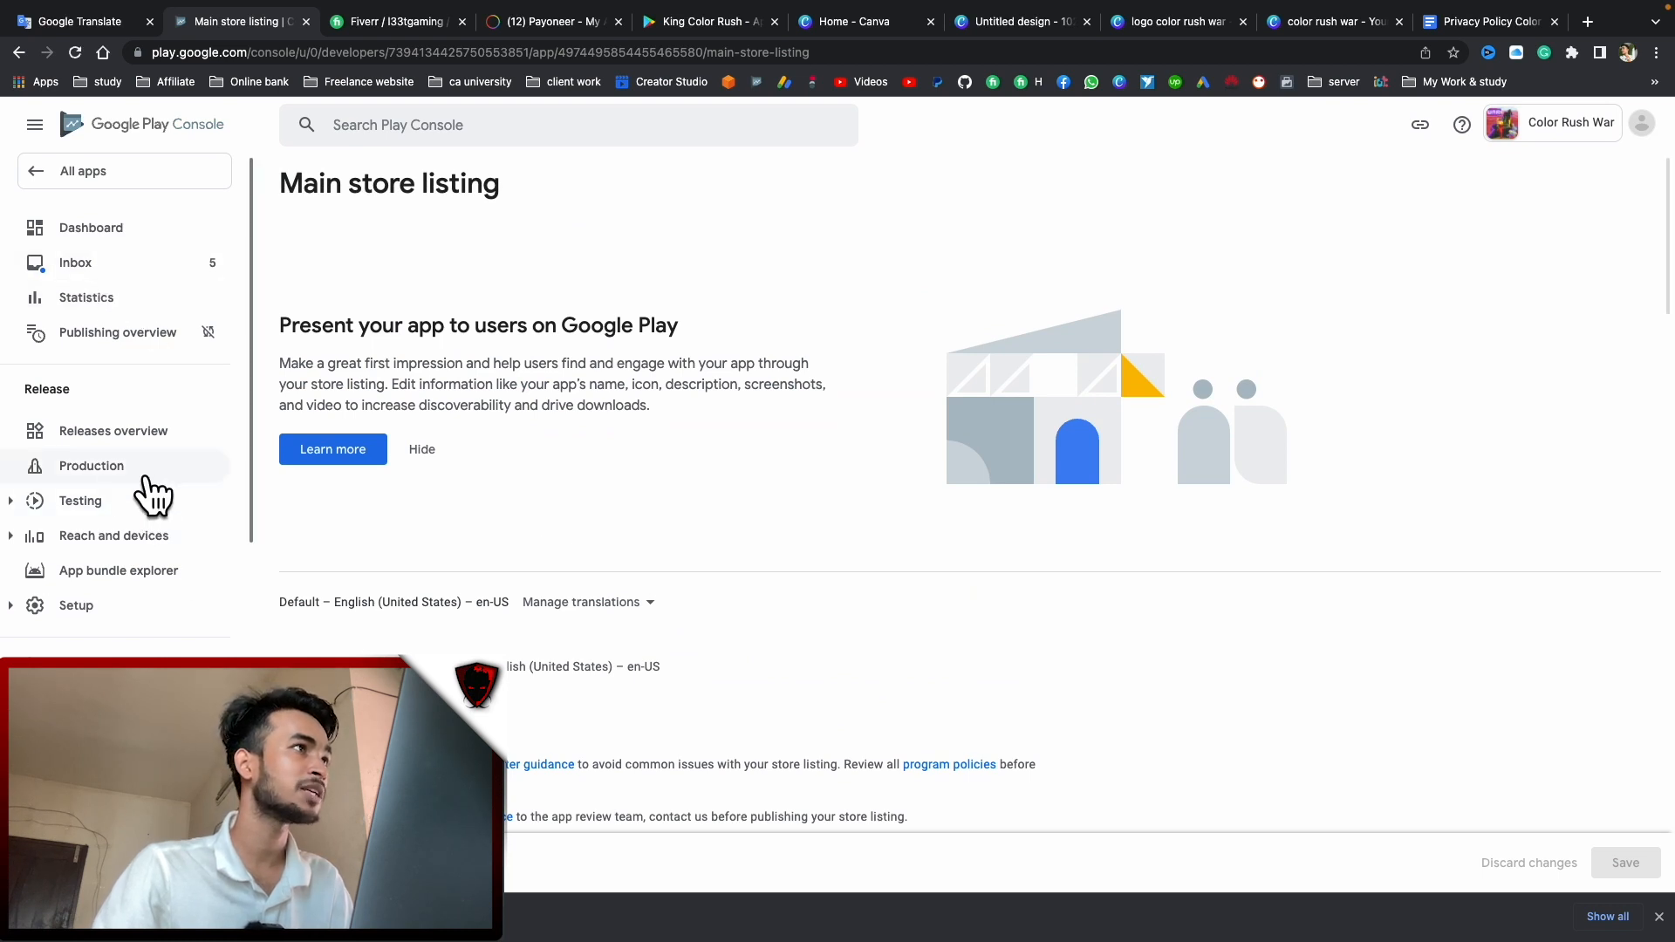
# From the Production page, start a new release to reach the Create production release form
pyautogui.click(114, 471)
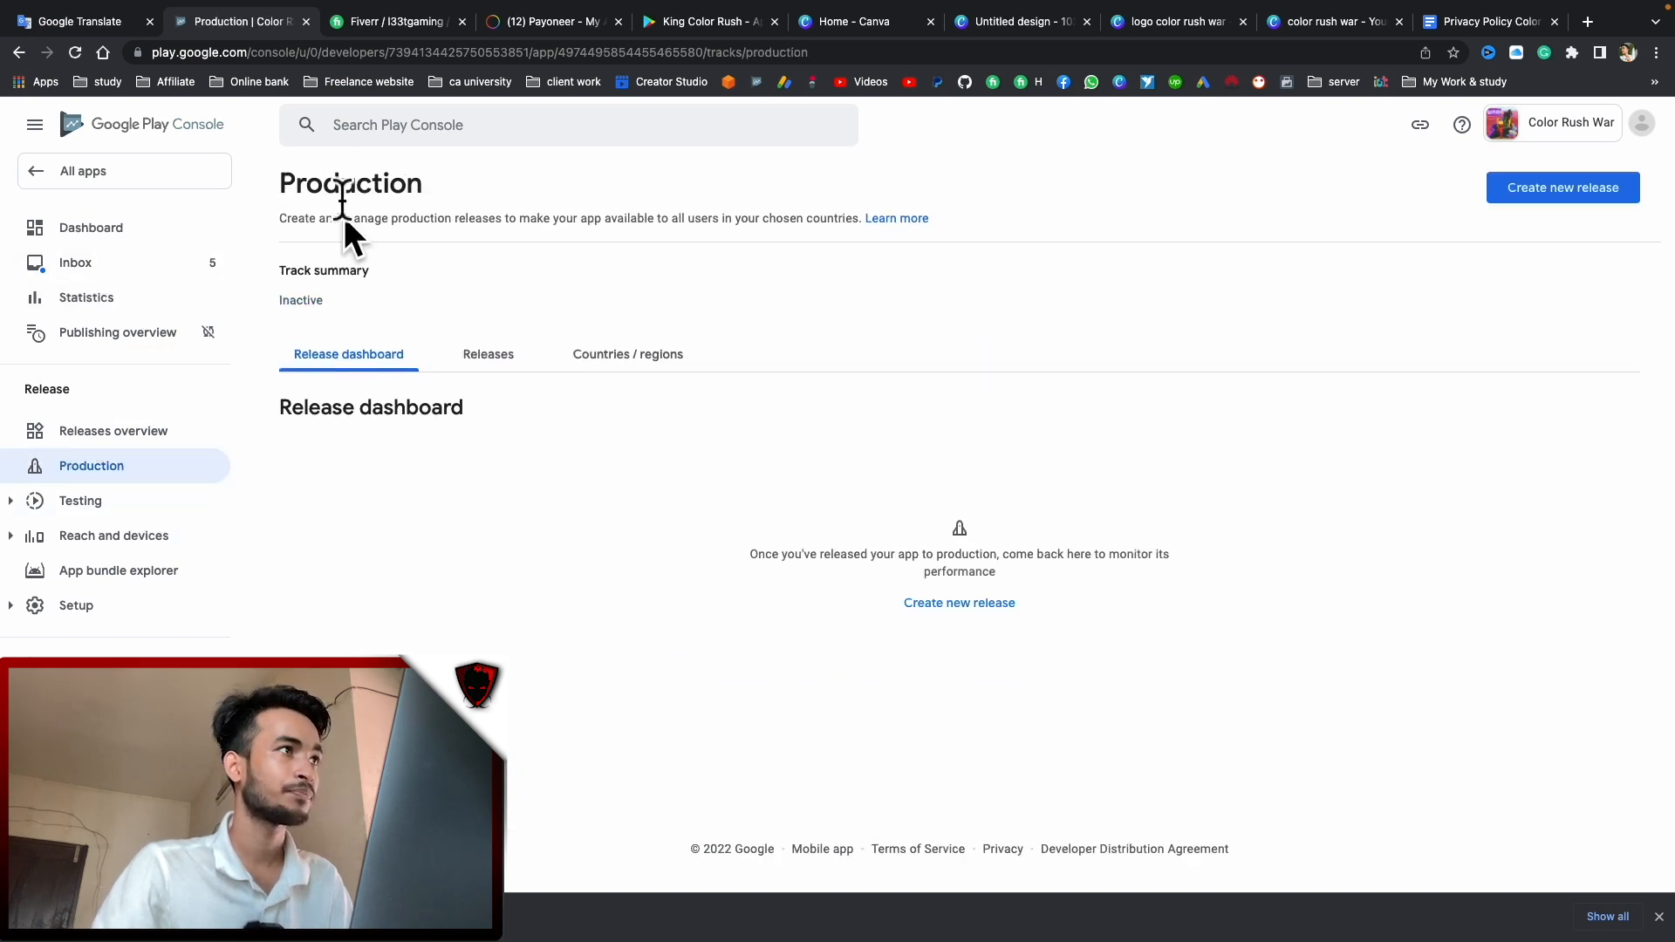
pyautogui.click(103, 230)
pyautogui.scroll(-5, 557, 458)
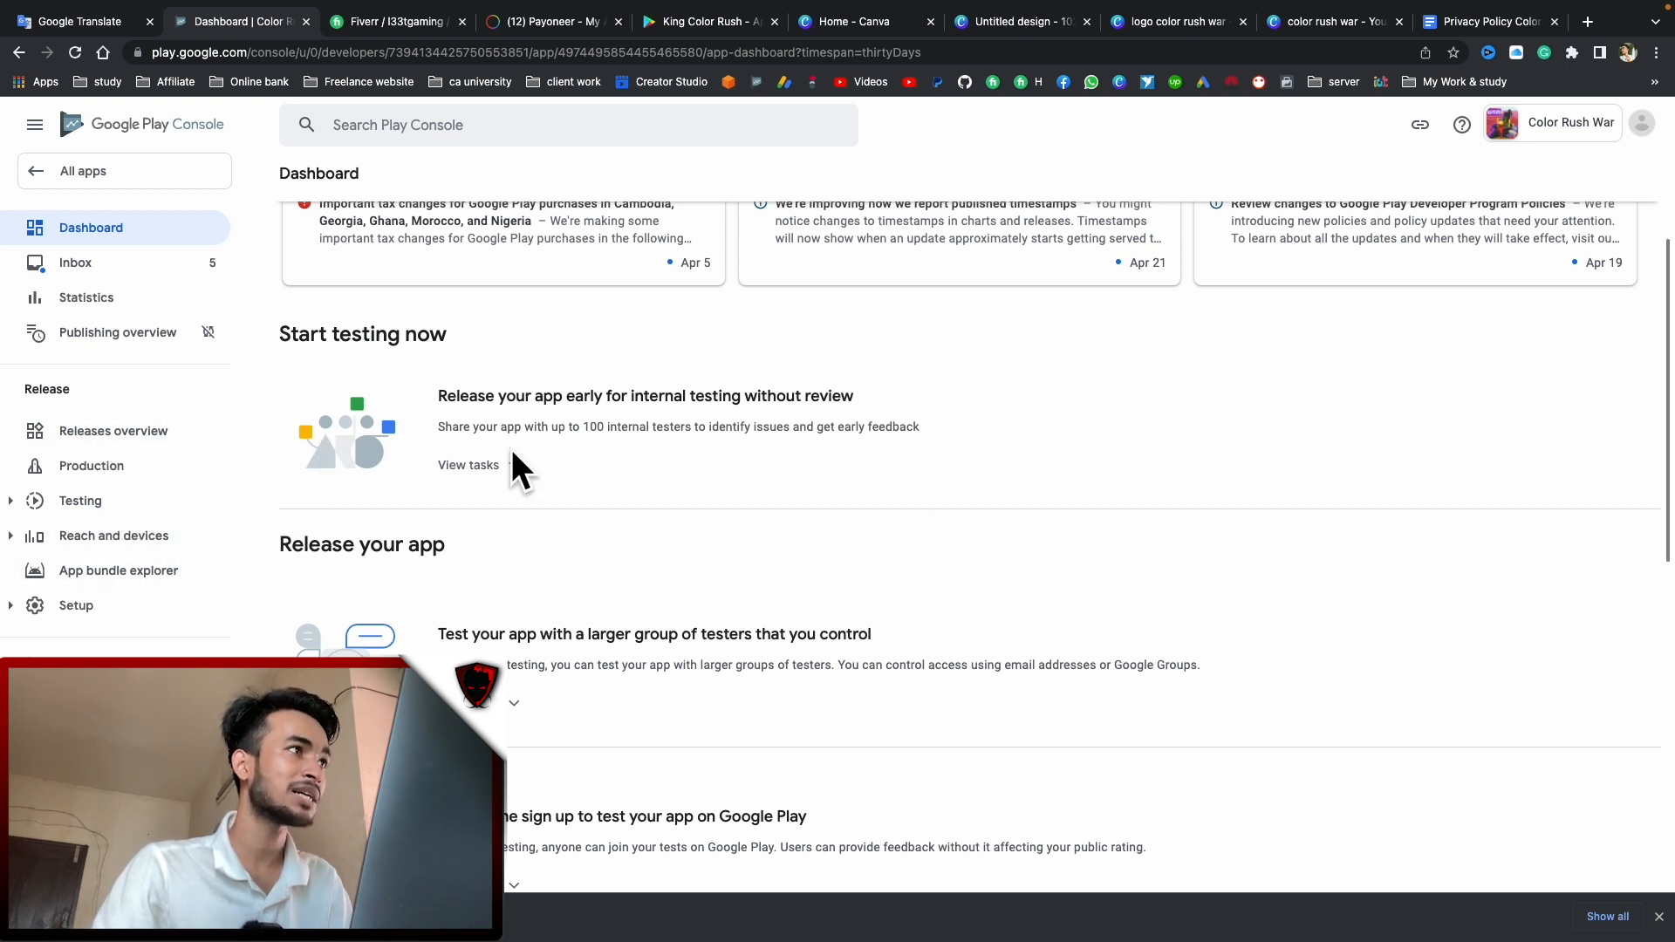
pyautogui.click(155, 471)
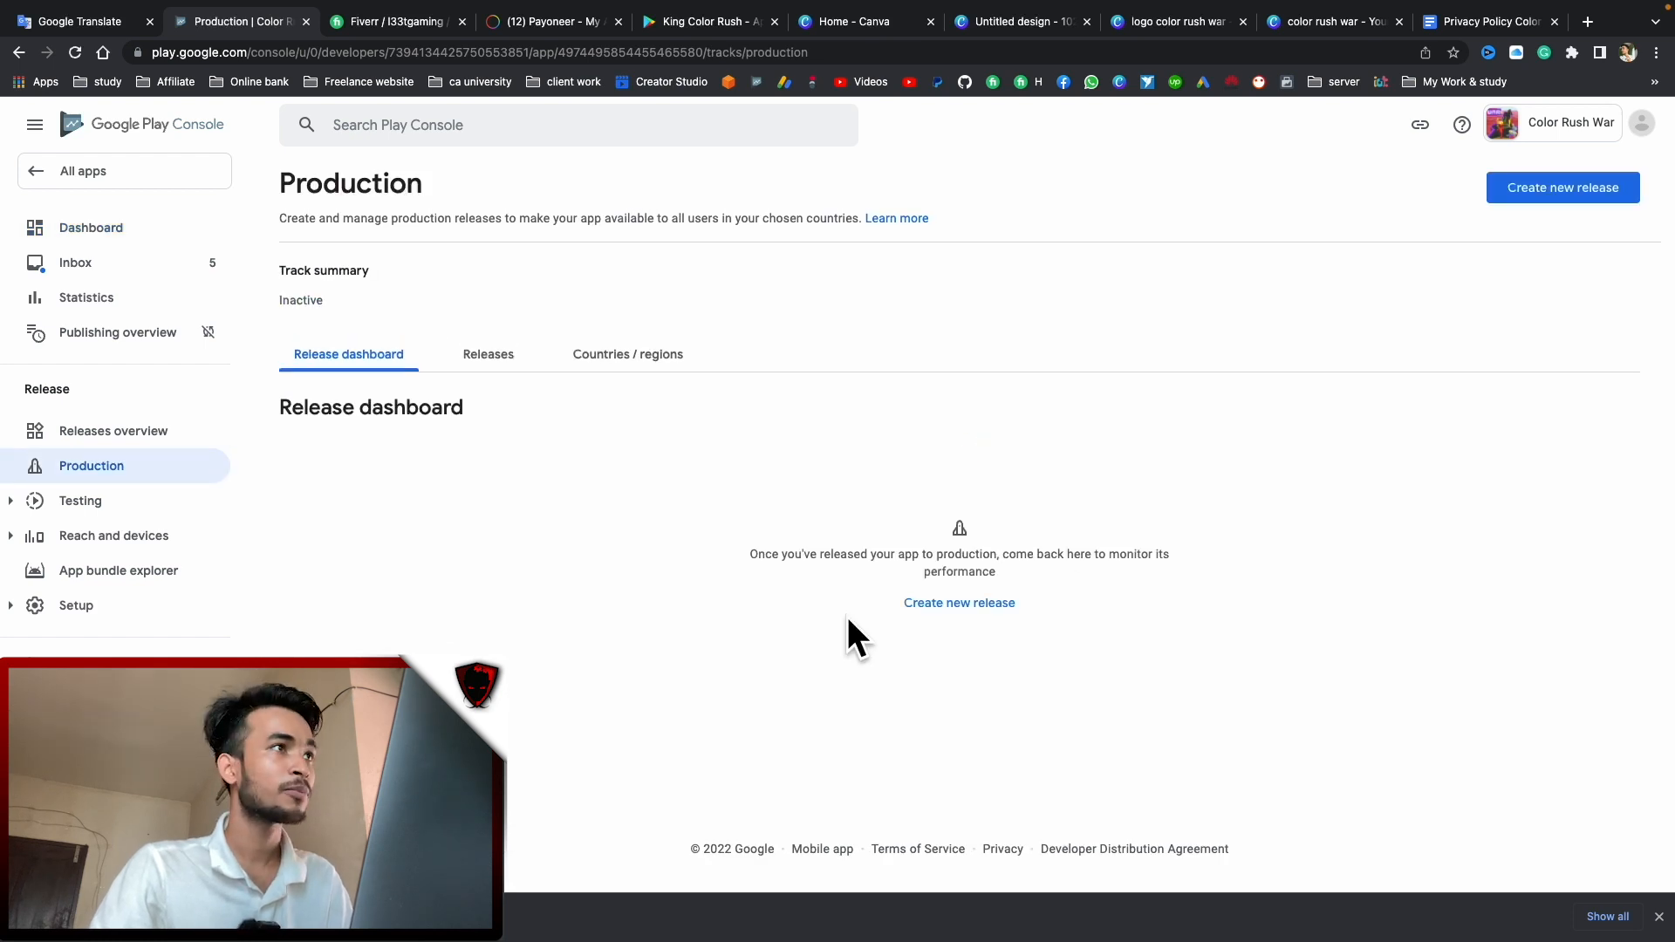
pyautogui.click(961, 606)
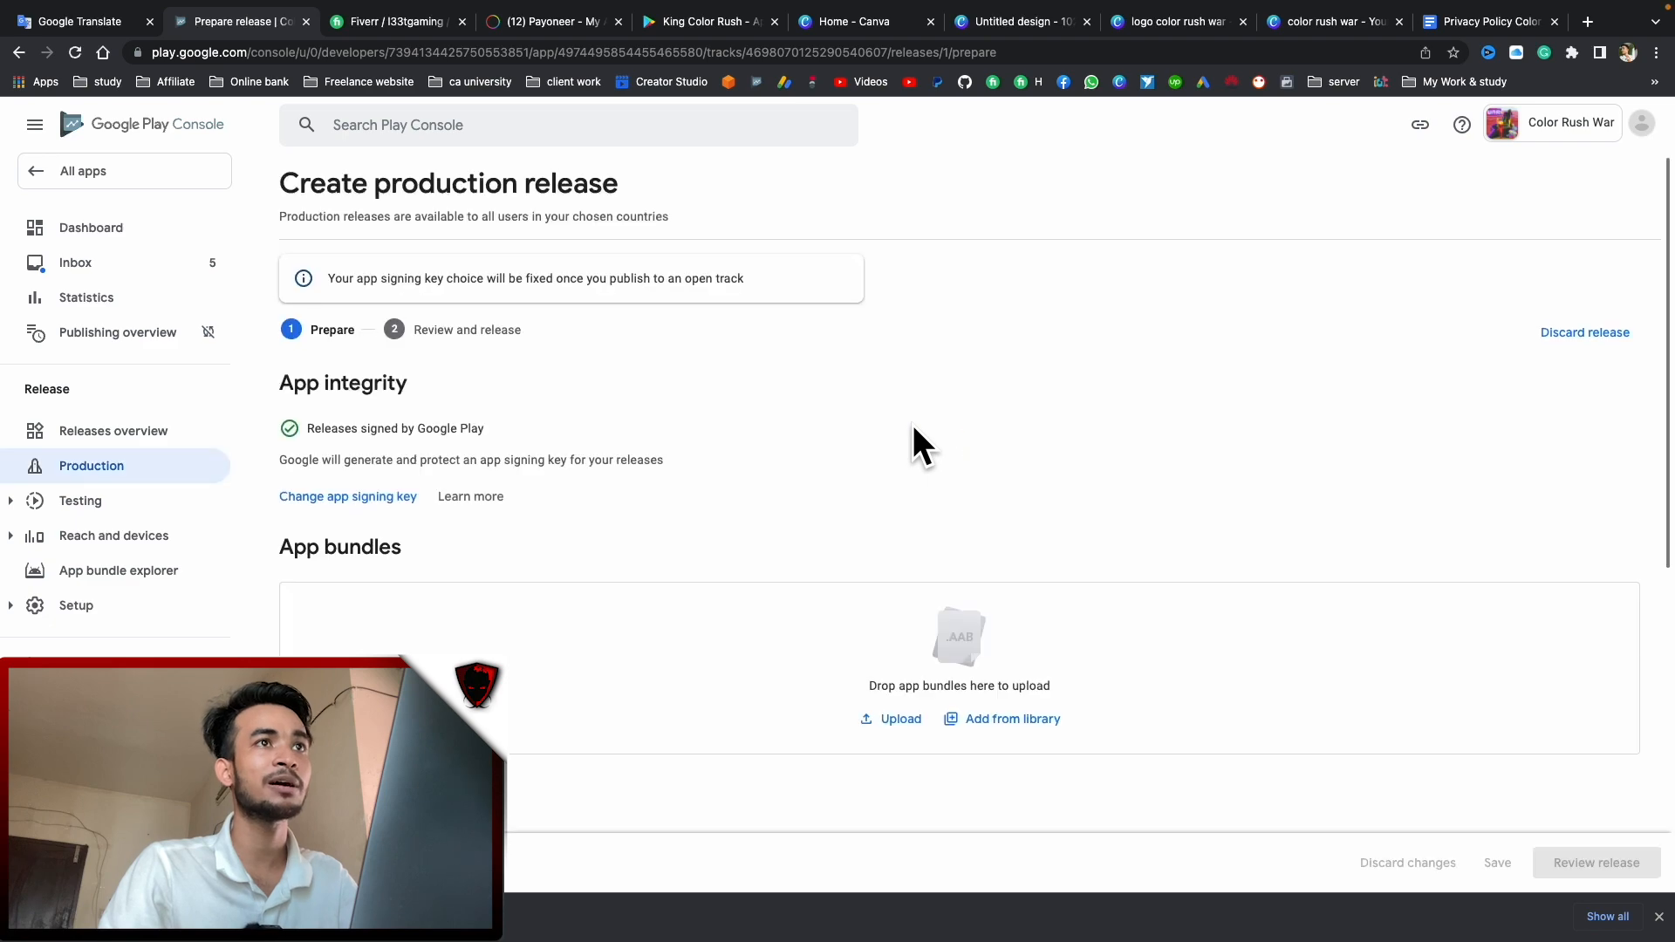
# Drag color rush war playstore.aab from Finder into the App bundles upload area
pyautogui.scroll(-1, 892, 578)
pyautogui.hotkey('ctrl', 'Left')
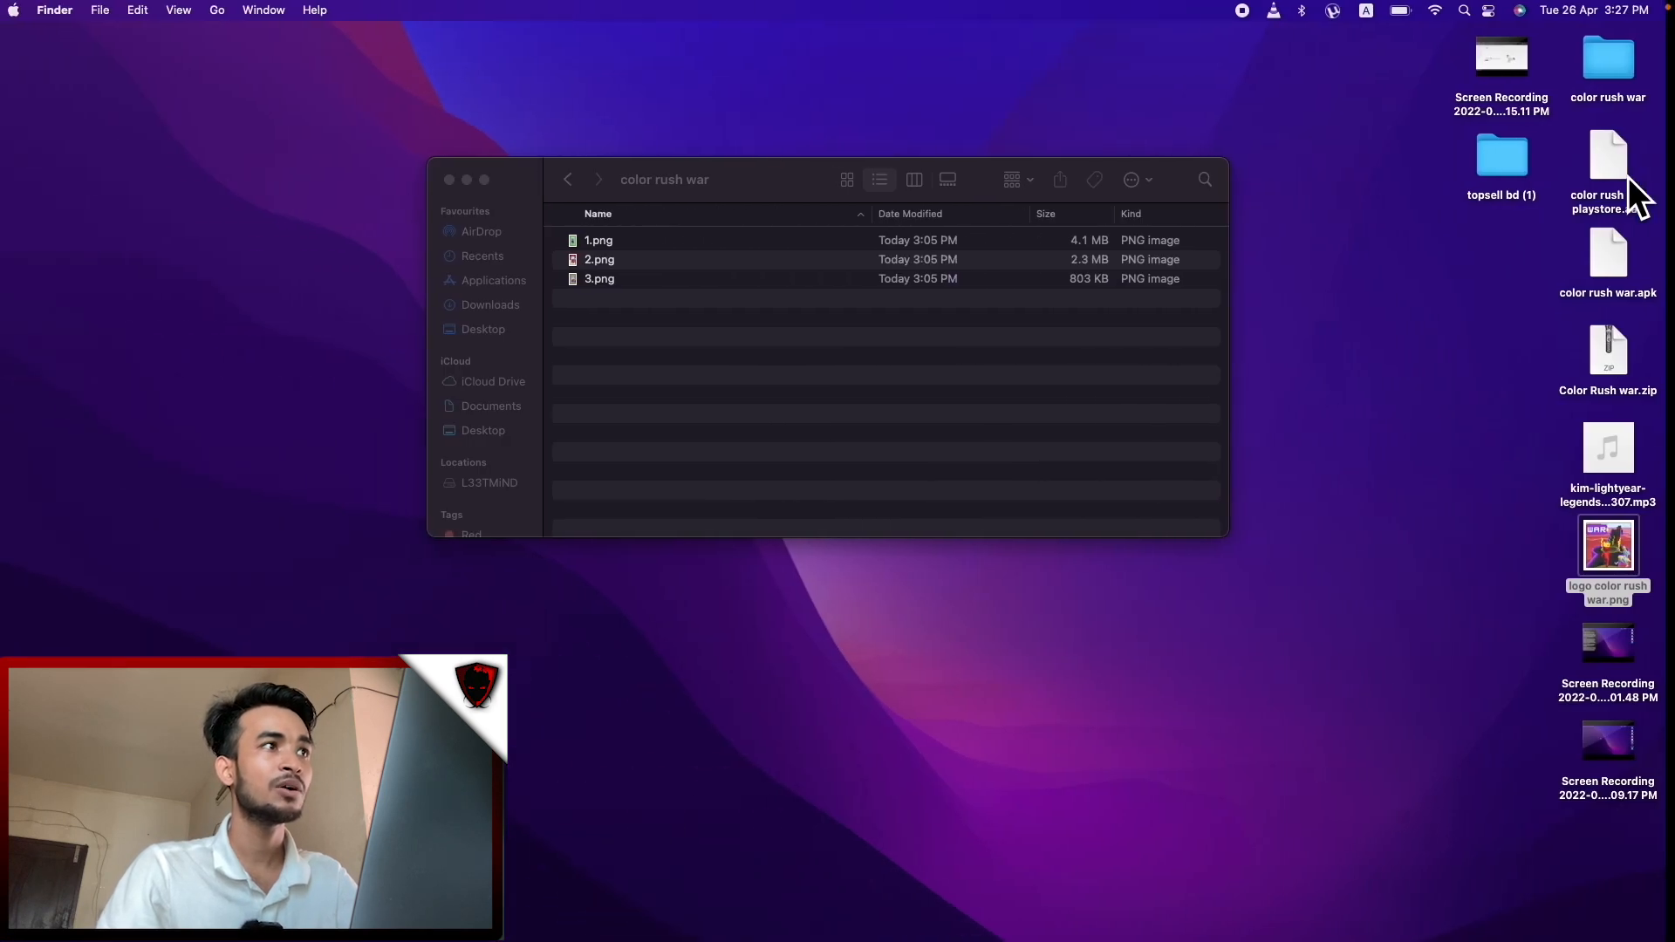
pyautogui.moveTo(1610, 175); pyautogui.dragTo(829, 582)
pyautogui.hotkey('ctrl', 'Right')
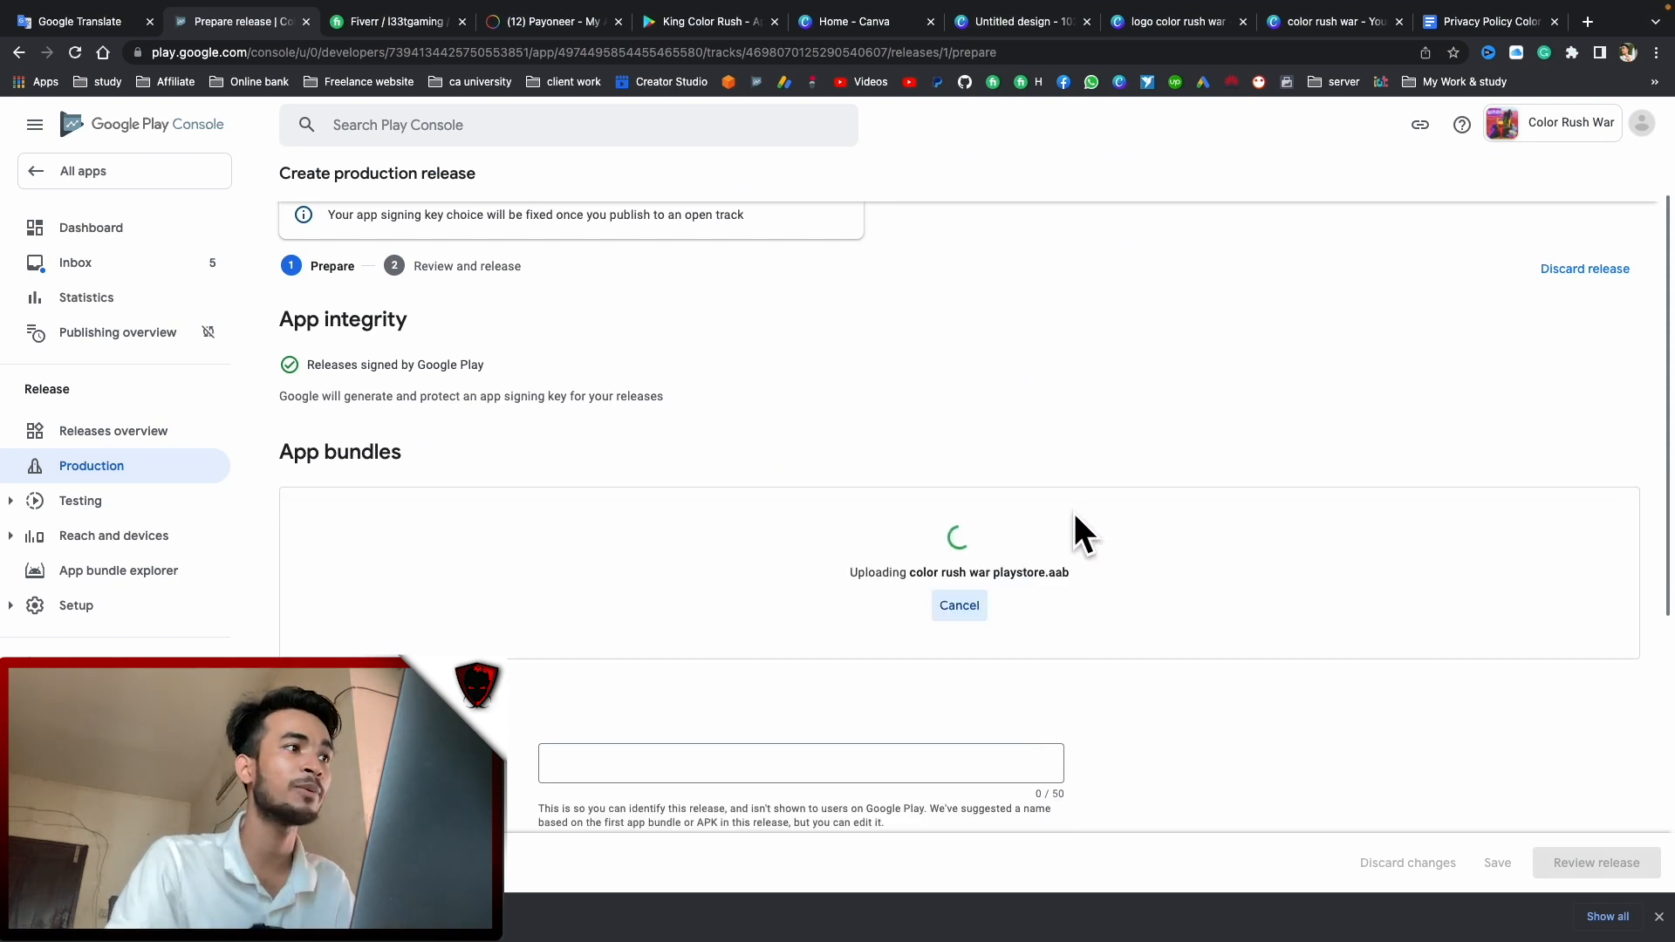
pyautogui.scroll(-3, 887, 427)
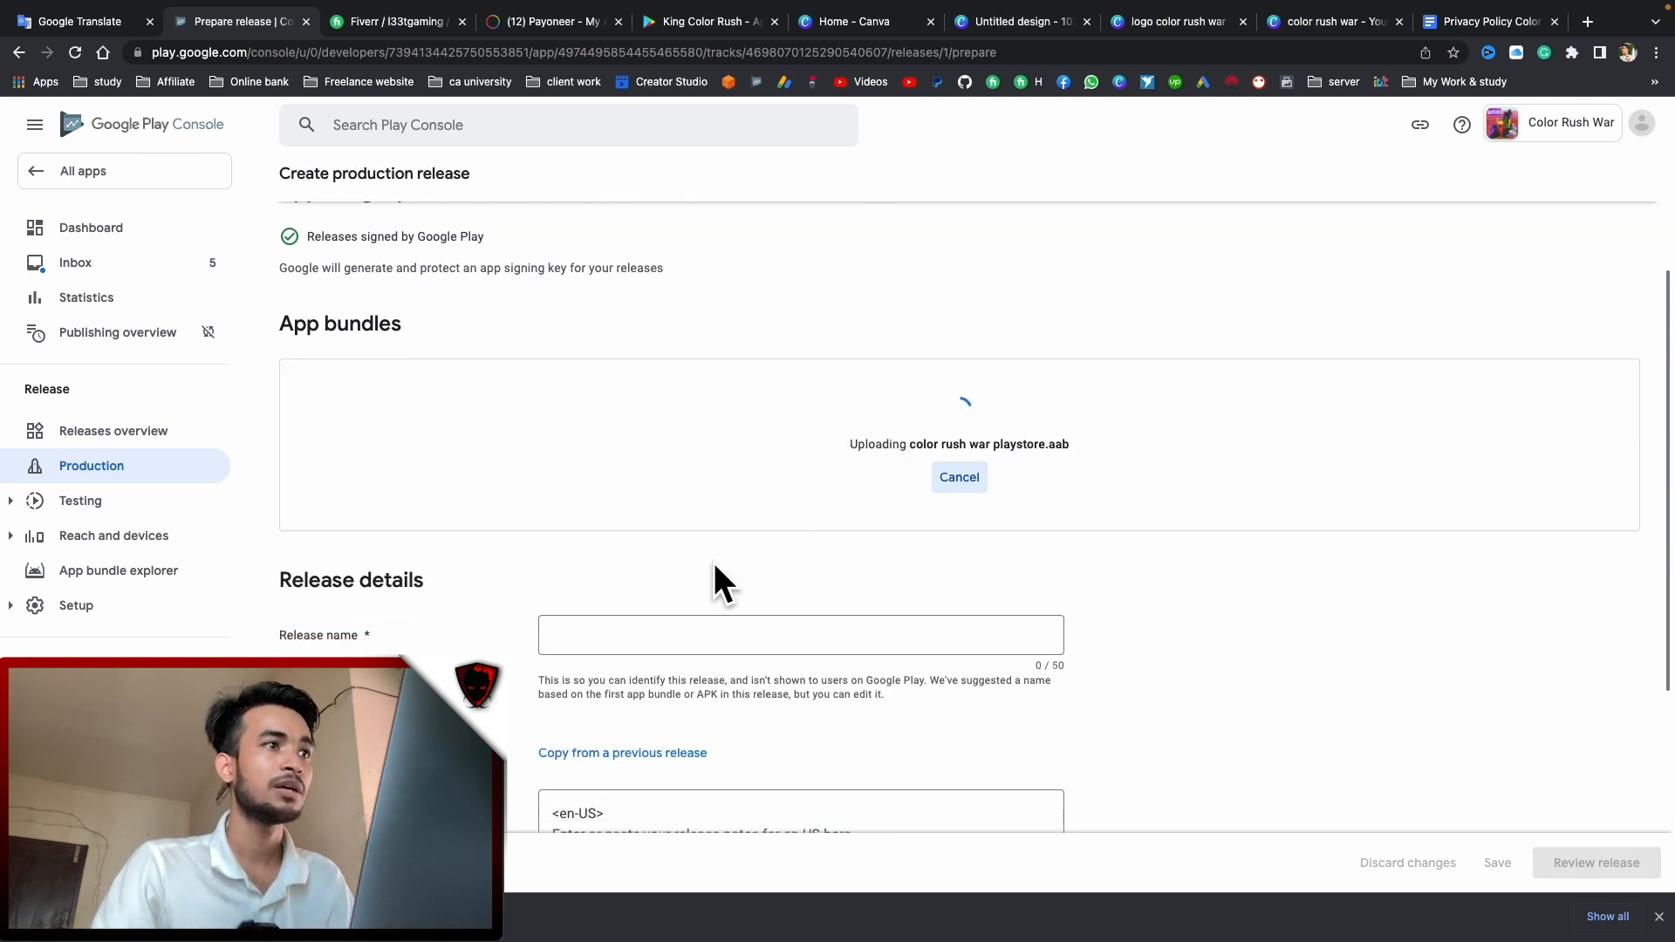
pyautogui.scroll(-3, 589, 660)
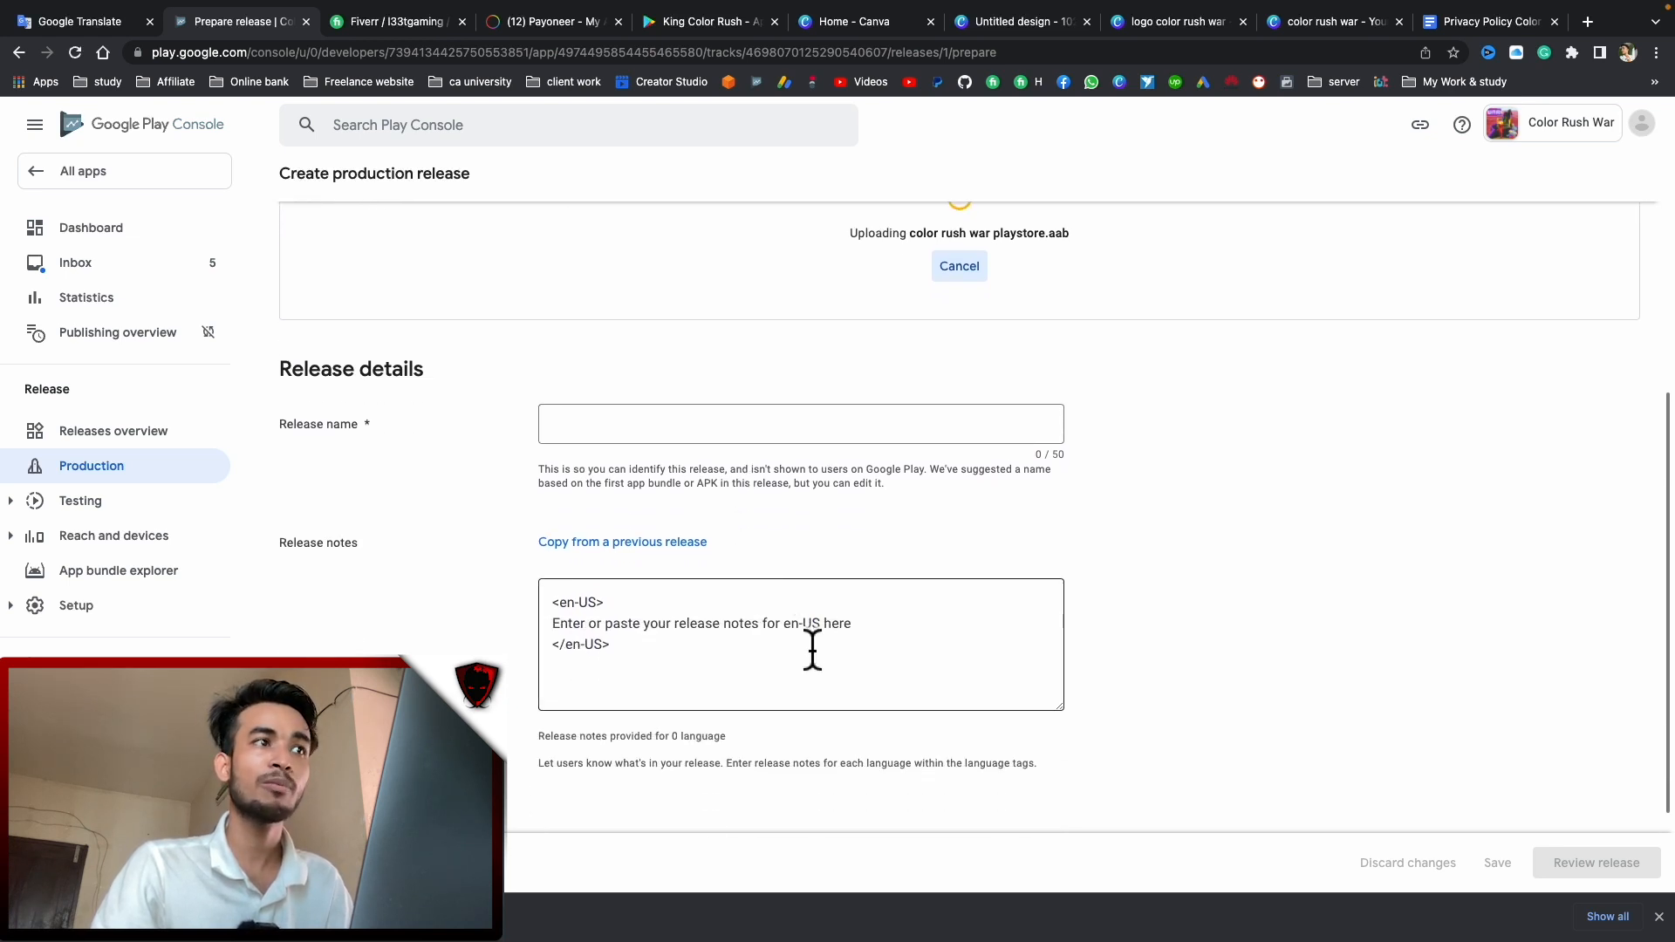
# Replace the release notes placeholder line with 'Classy color game'
pyautogui.click(602, 646)
pyautogui.moveTo(604, 645); pyautogui.dragTo(546, 643)
pyautogui.click(755, 650)
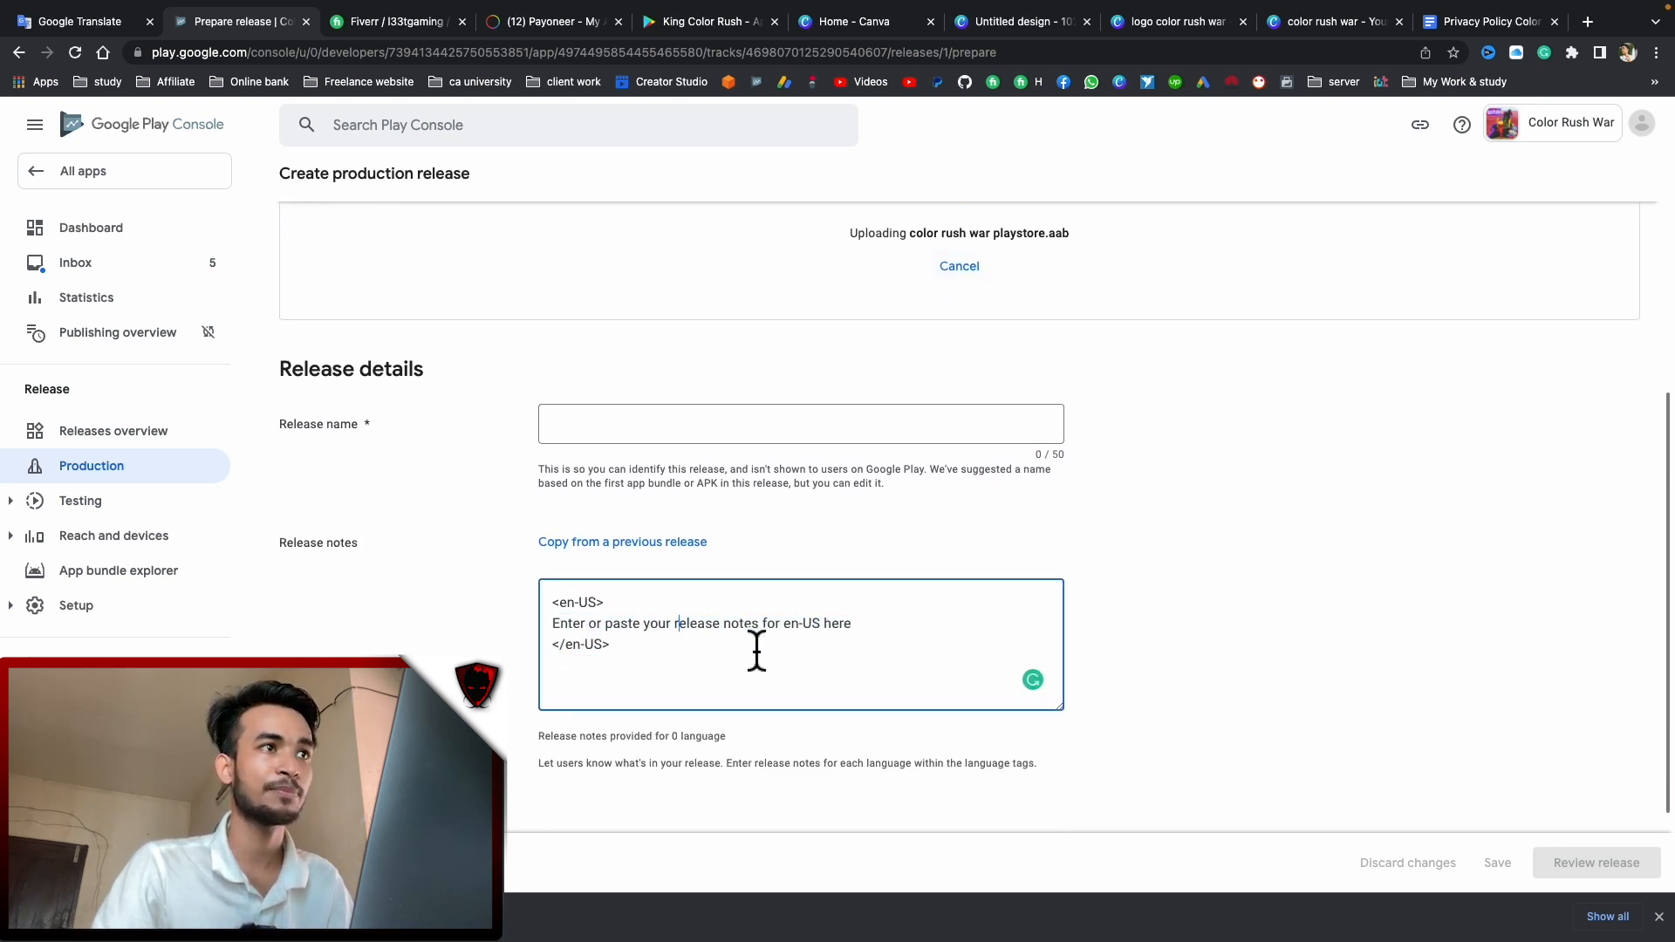
pyautogui.moveTo(849, 625); pyautogui.dragTo(545, 643)
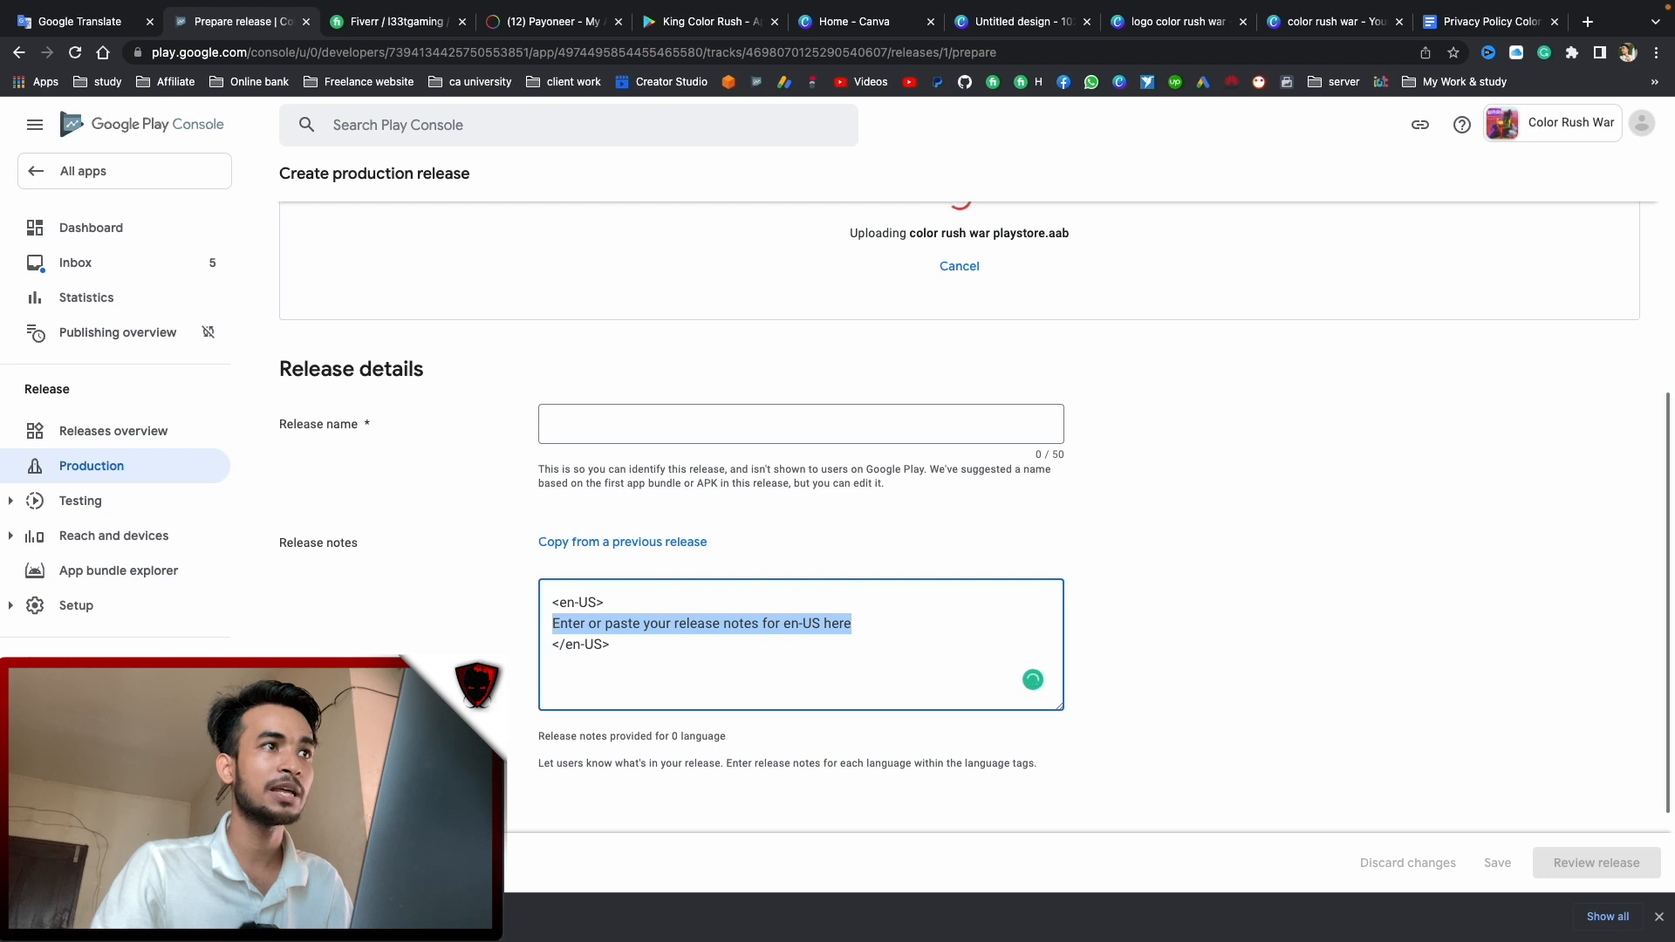
pyautogui.press('super+Tab')
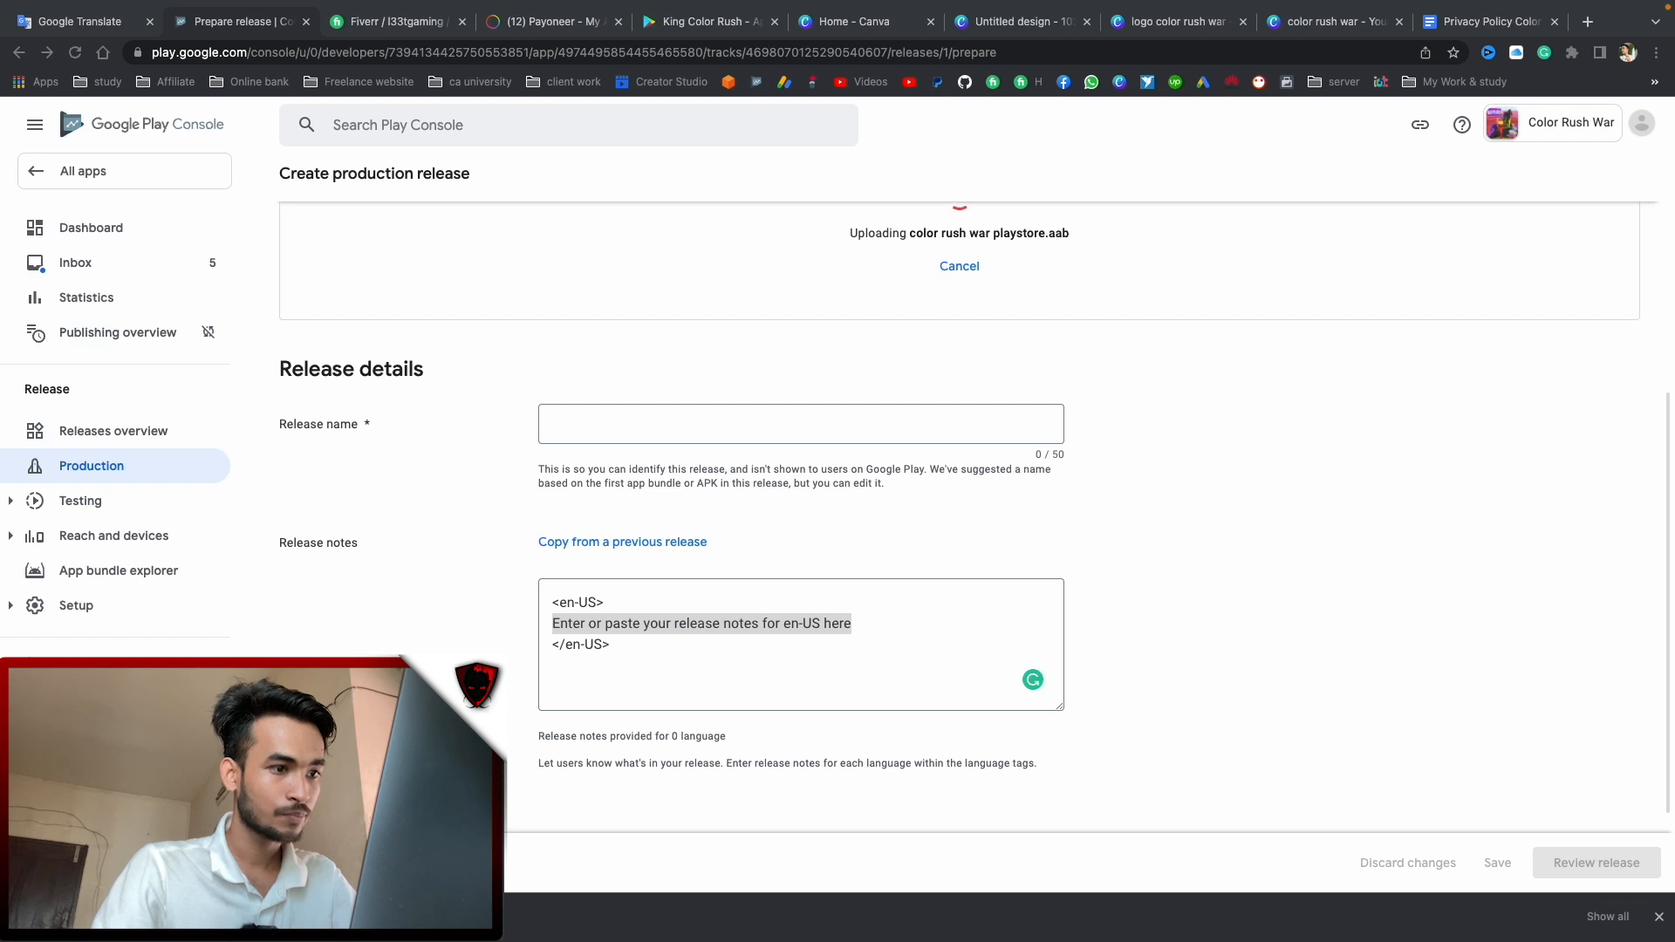
pyautogui.press('super+Tab')
pyautogui.moveTo(898, 635); pyautogui.dragTo(542, 624)
pyautogui.write('Classy color game')
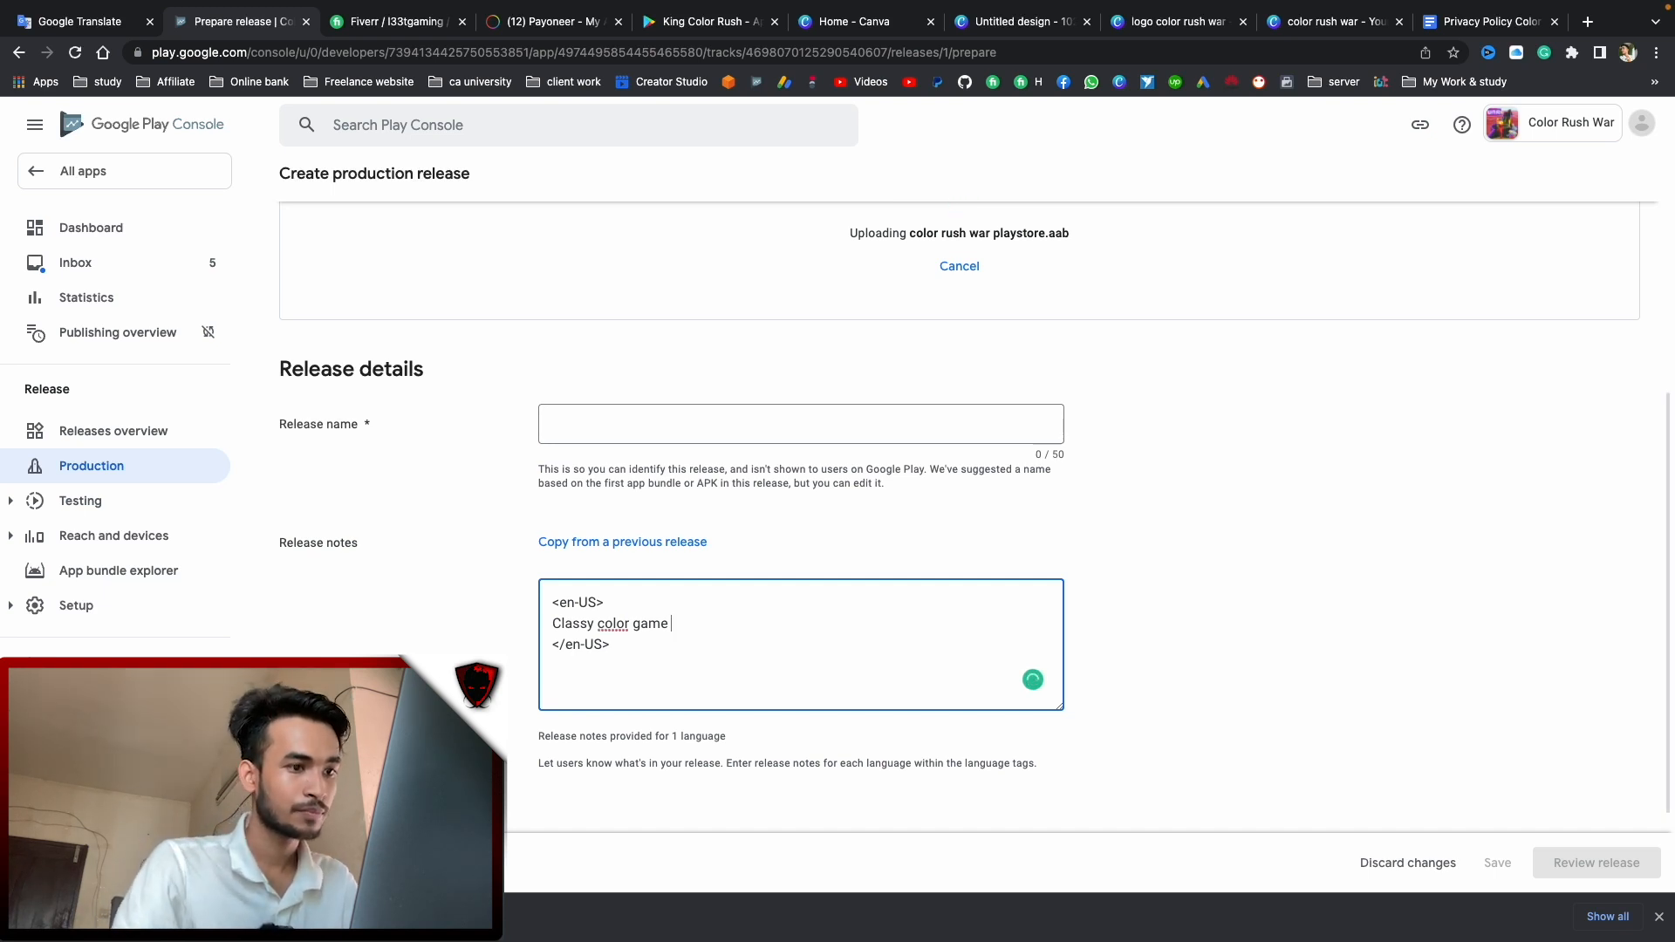
# Rewrite the release notes as 'play color rush war with Endless Original levels'
pyautogui.press('super+Tab')
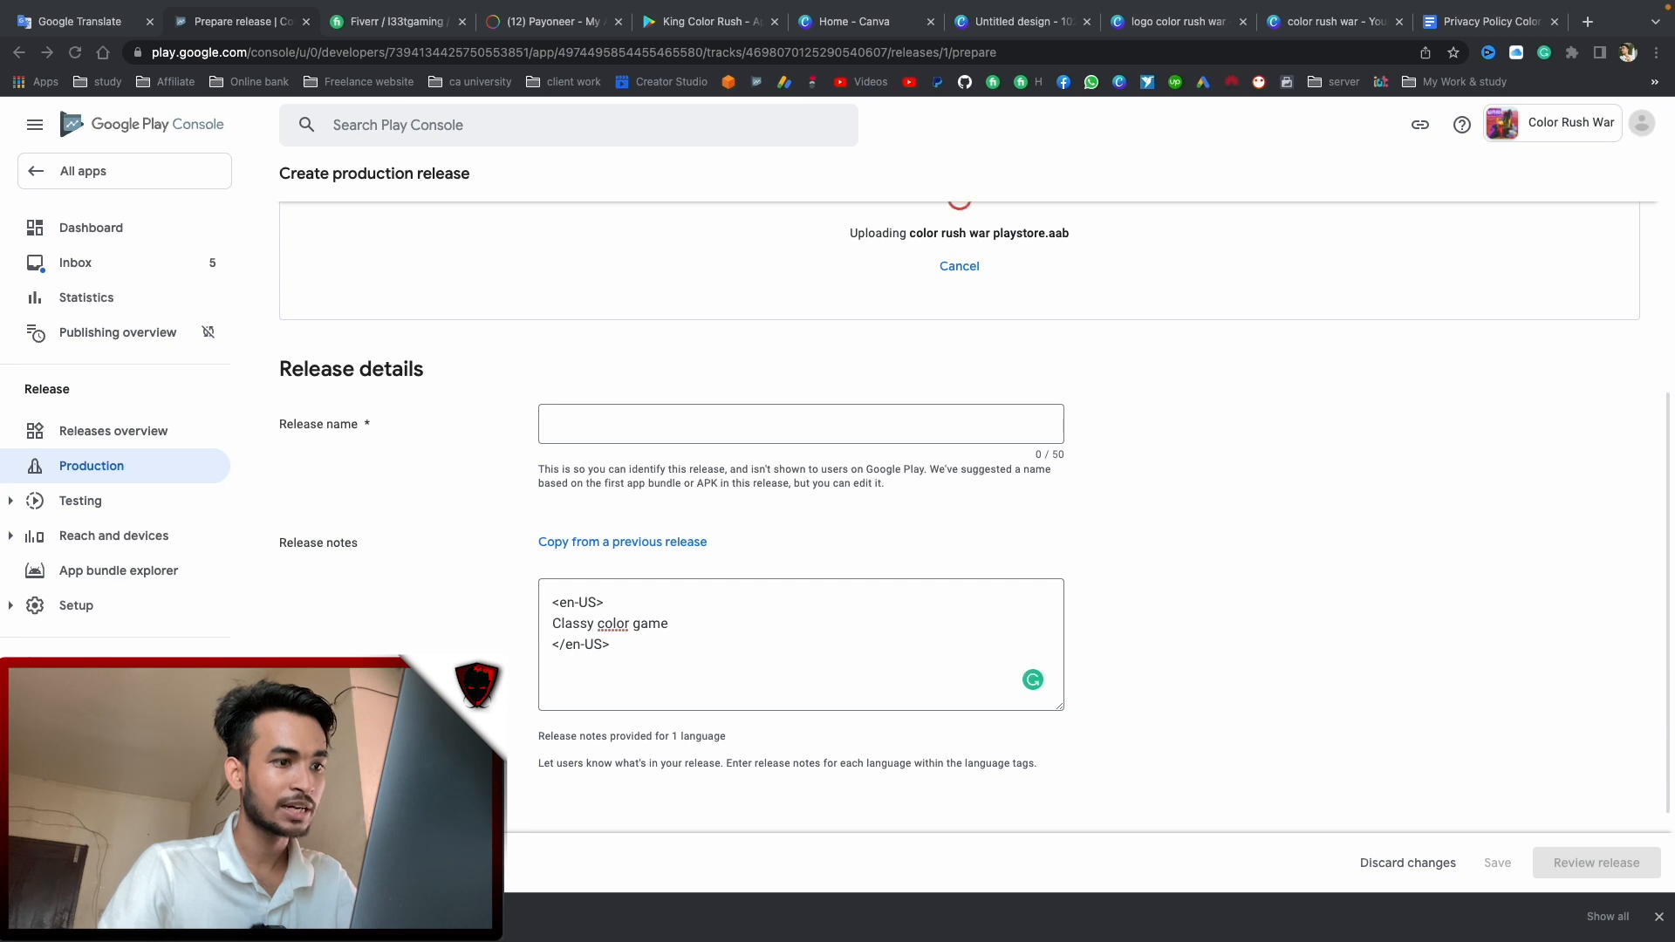
pyautogui.click(691, 611)
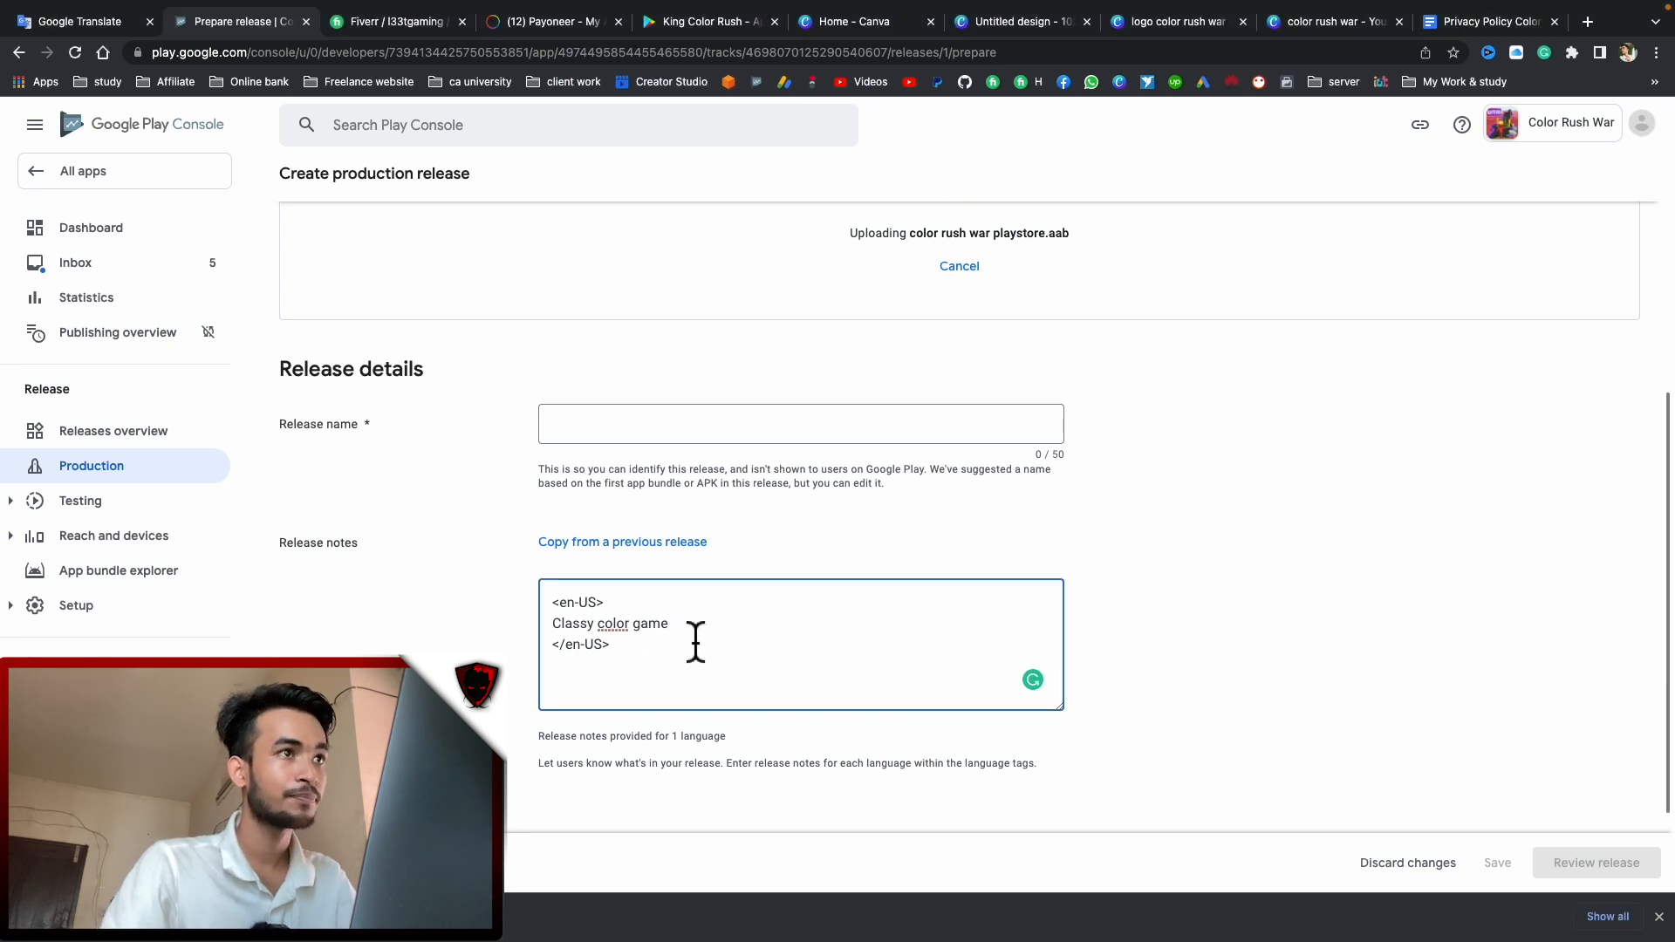
pyautogui.moveTo(695, 624); pyautogui.dragTo(482, 619)
pyautogui.write('play')
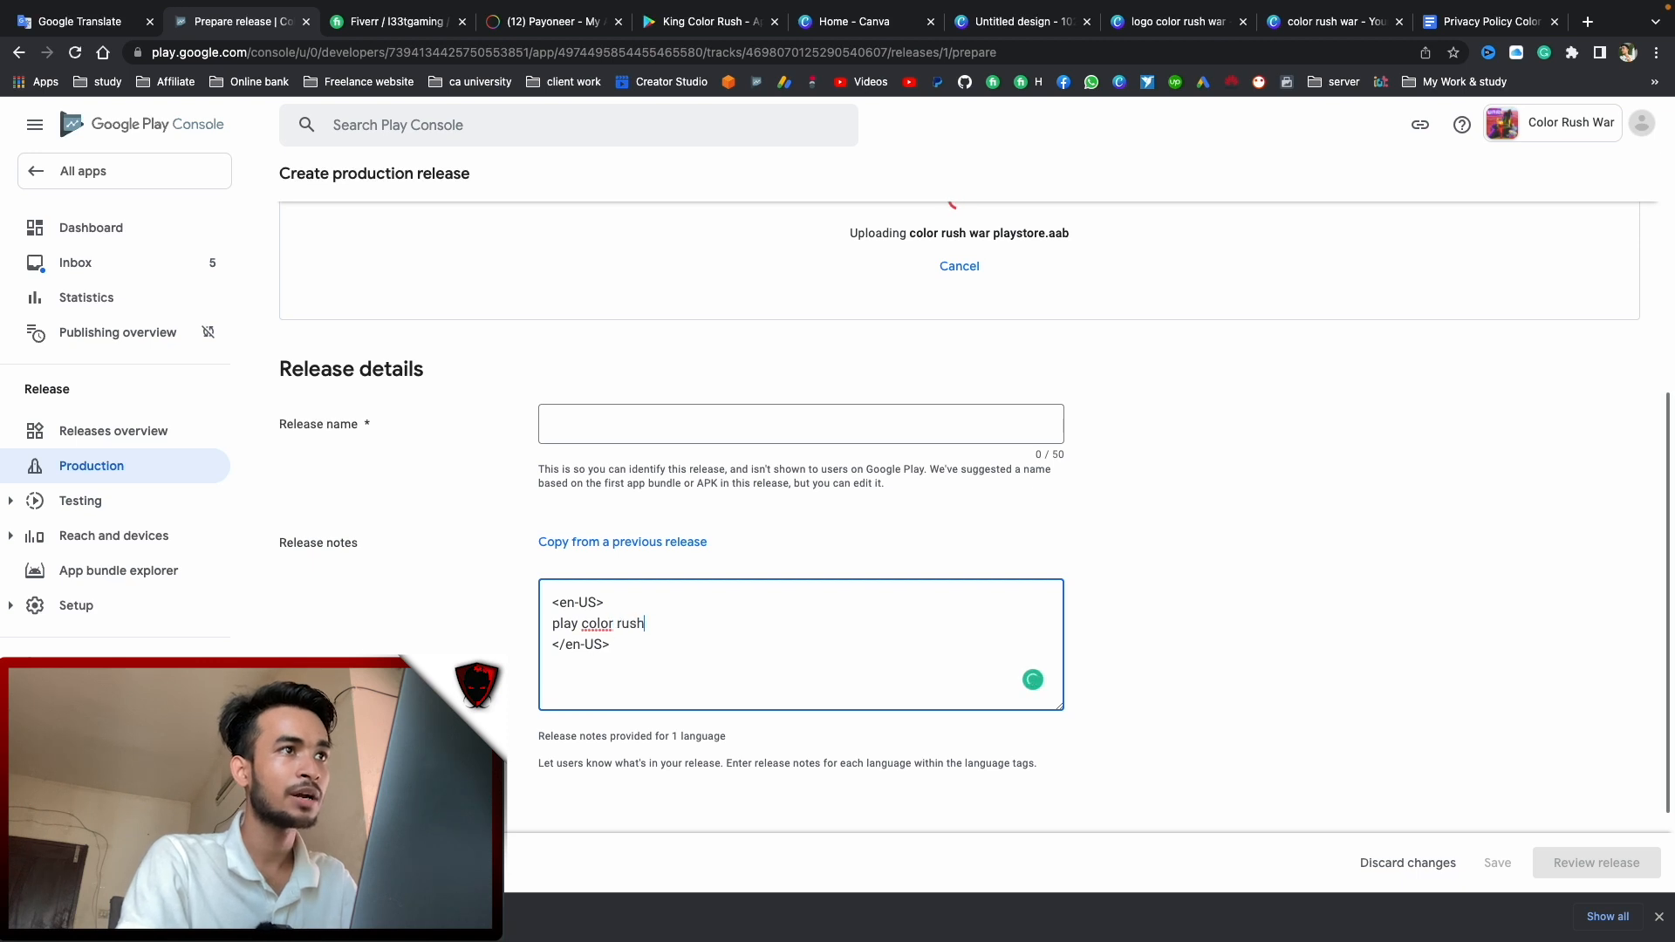
pyautogui.write(' color rush war with Endless Original levels')
pyautogui.click(425, 648)
pyautogui.scroll(1, 638, 639)
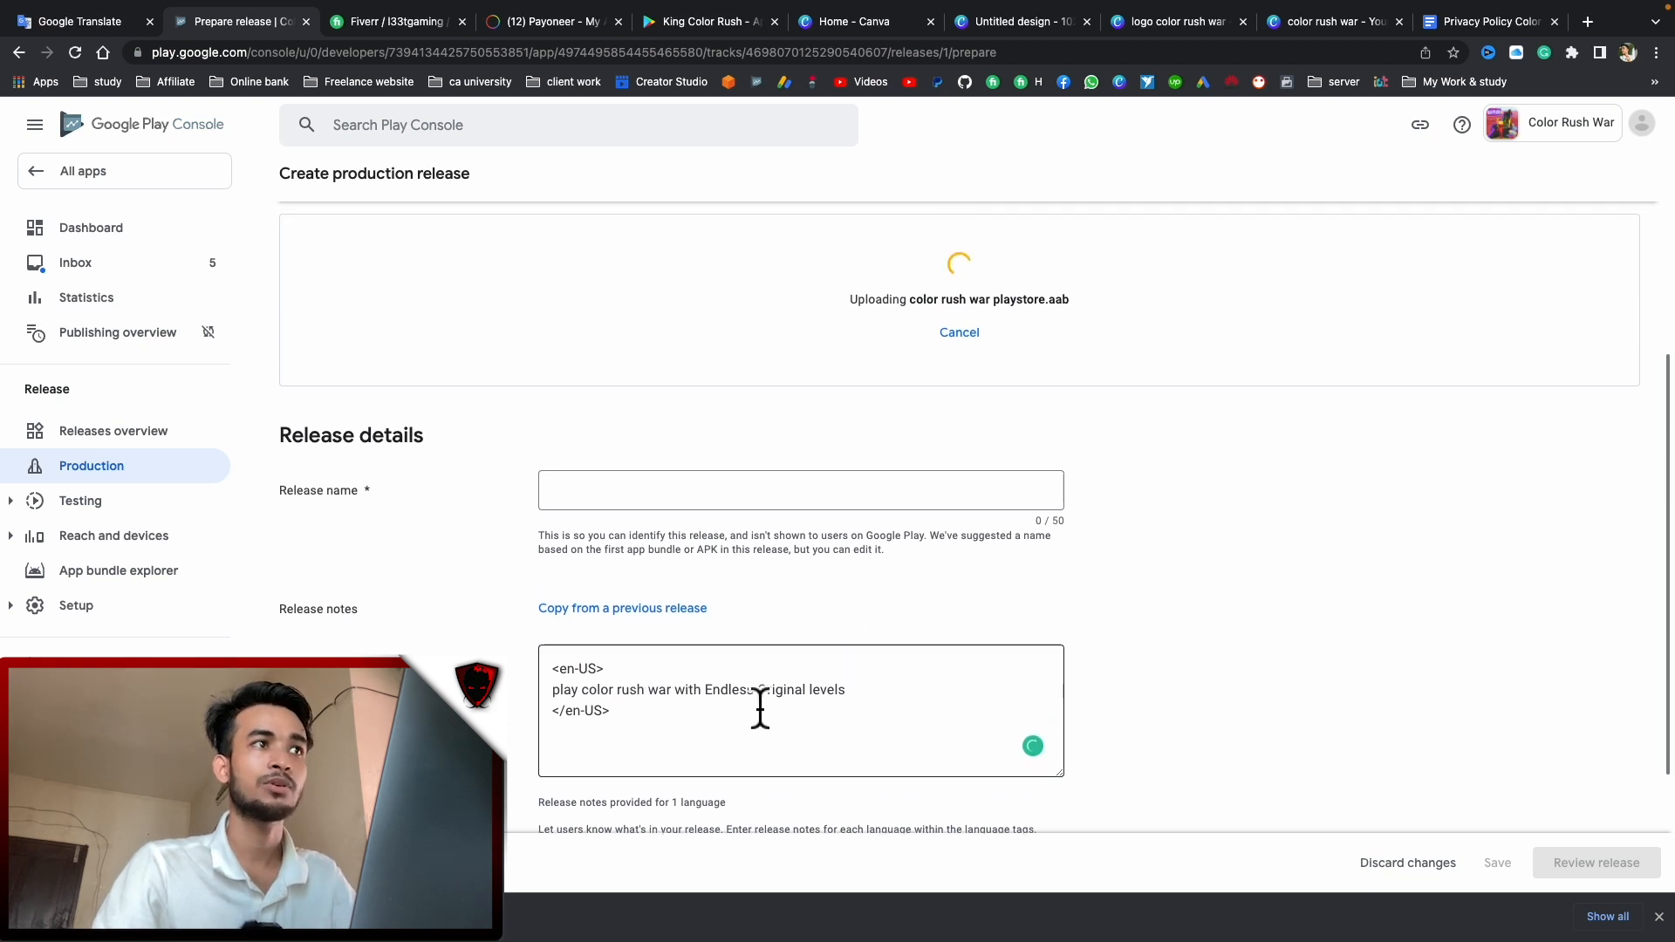
pyautogui.scroll(5, 427, 604)
pyautogui.scroll(-6, 855, 602)
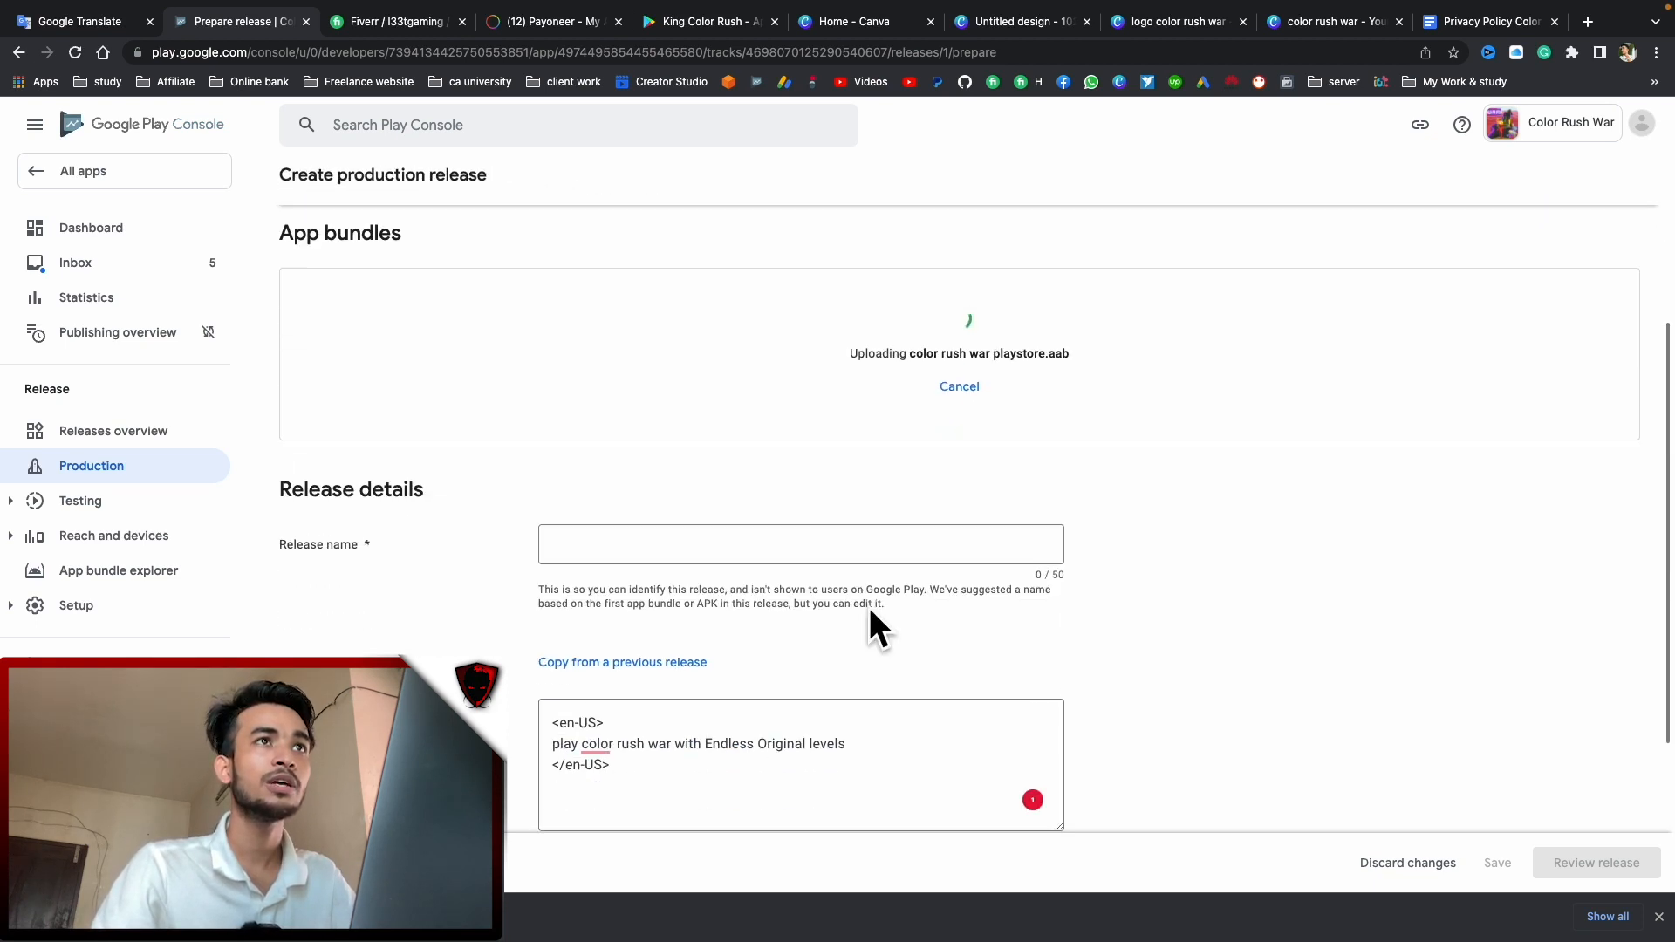
# Revert Grammarly's 'colour' spelling change so the notes keep 'color'
pyautogui.moveTo(611, 541)
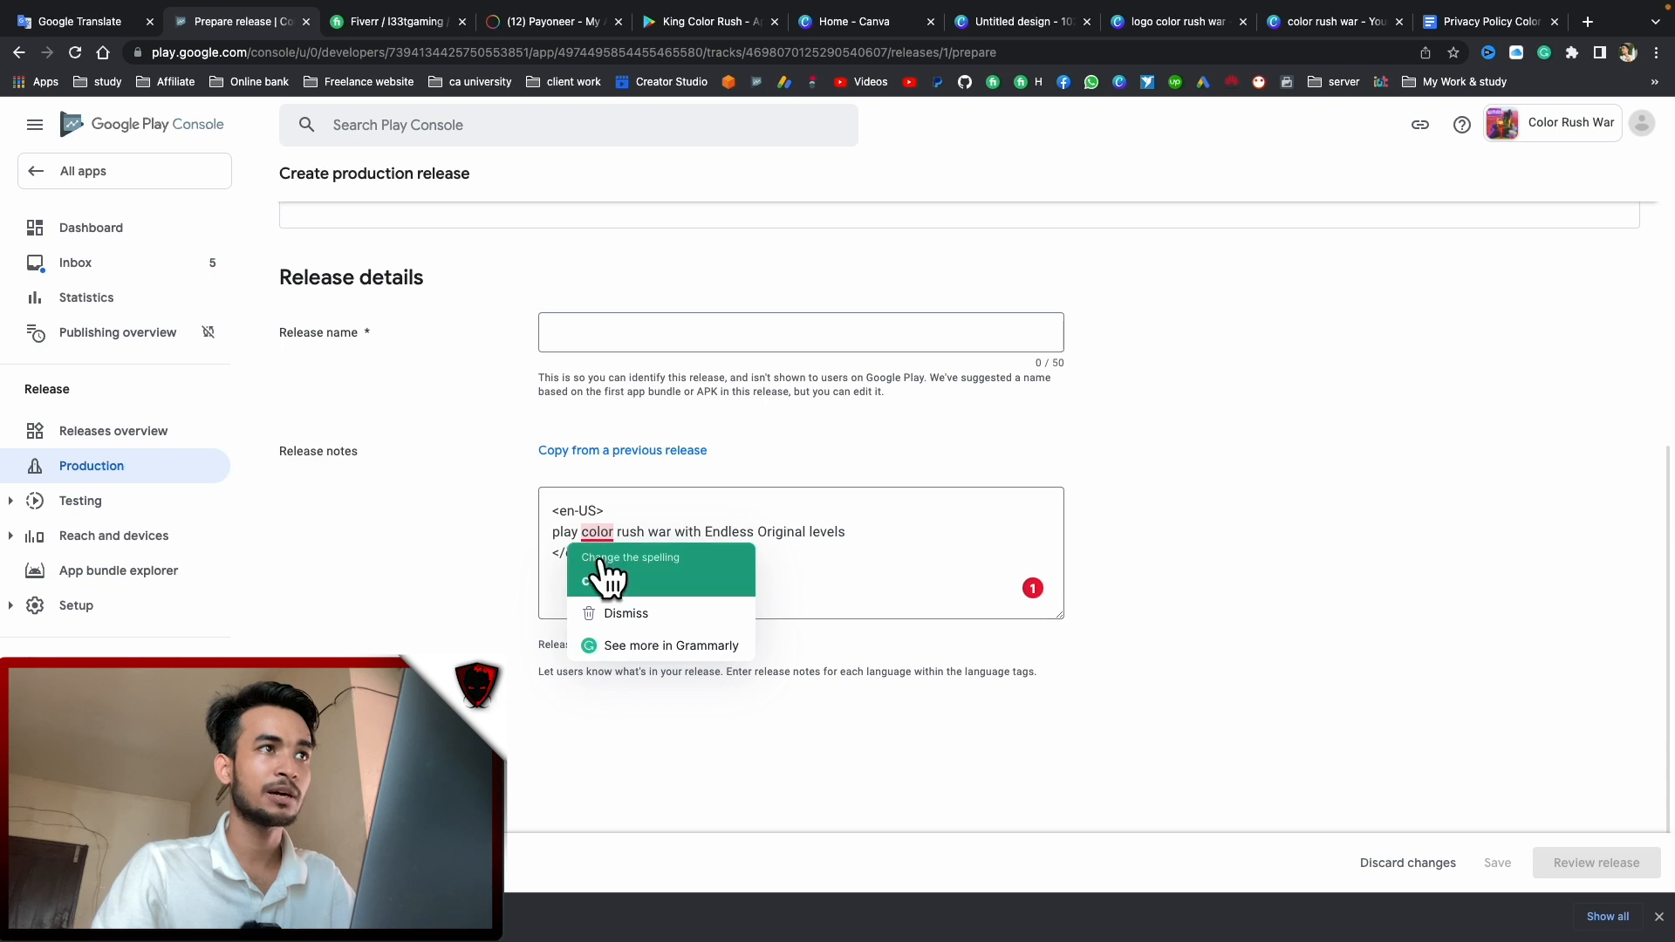
pyautogui.click(604, 579)
pyautogui.scroll(1, 454, 558)
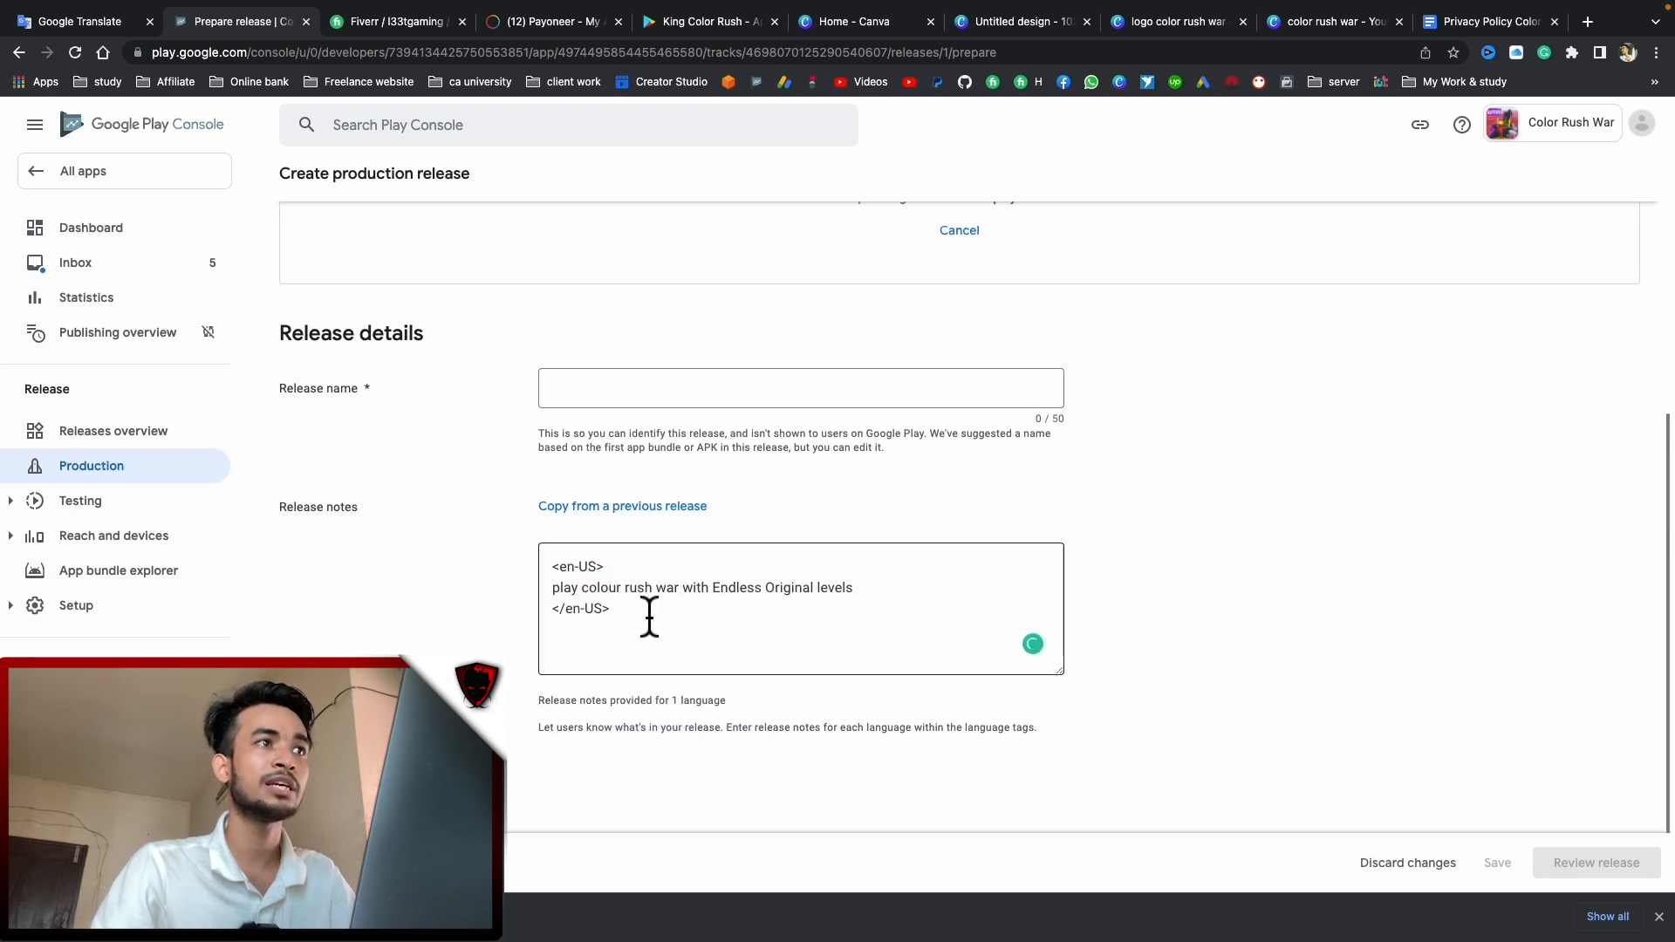
pyautogui.click(621, 611)
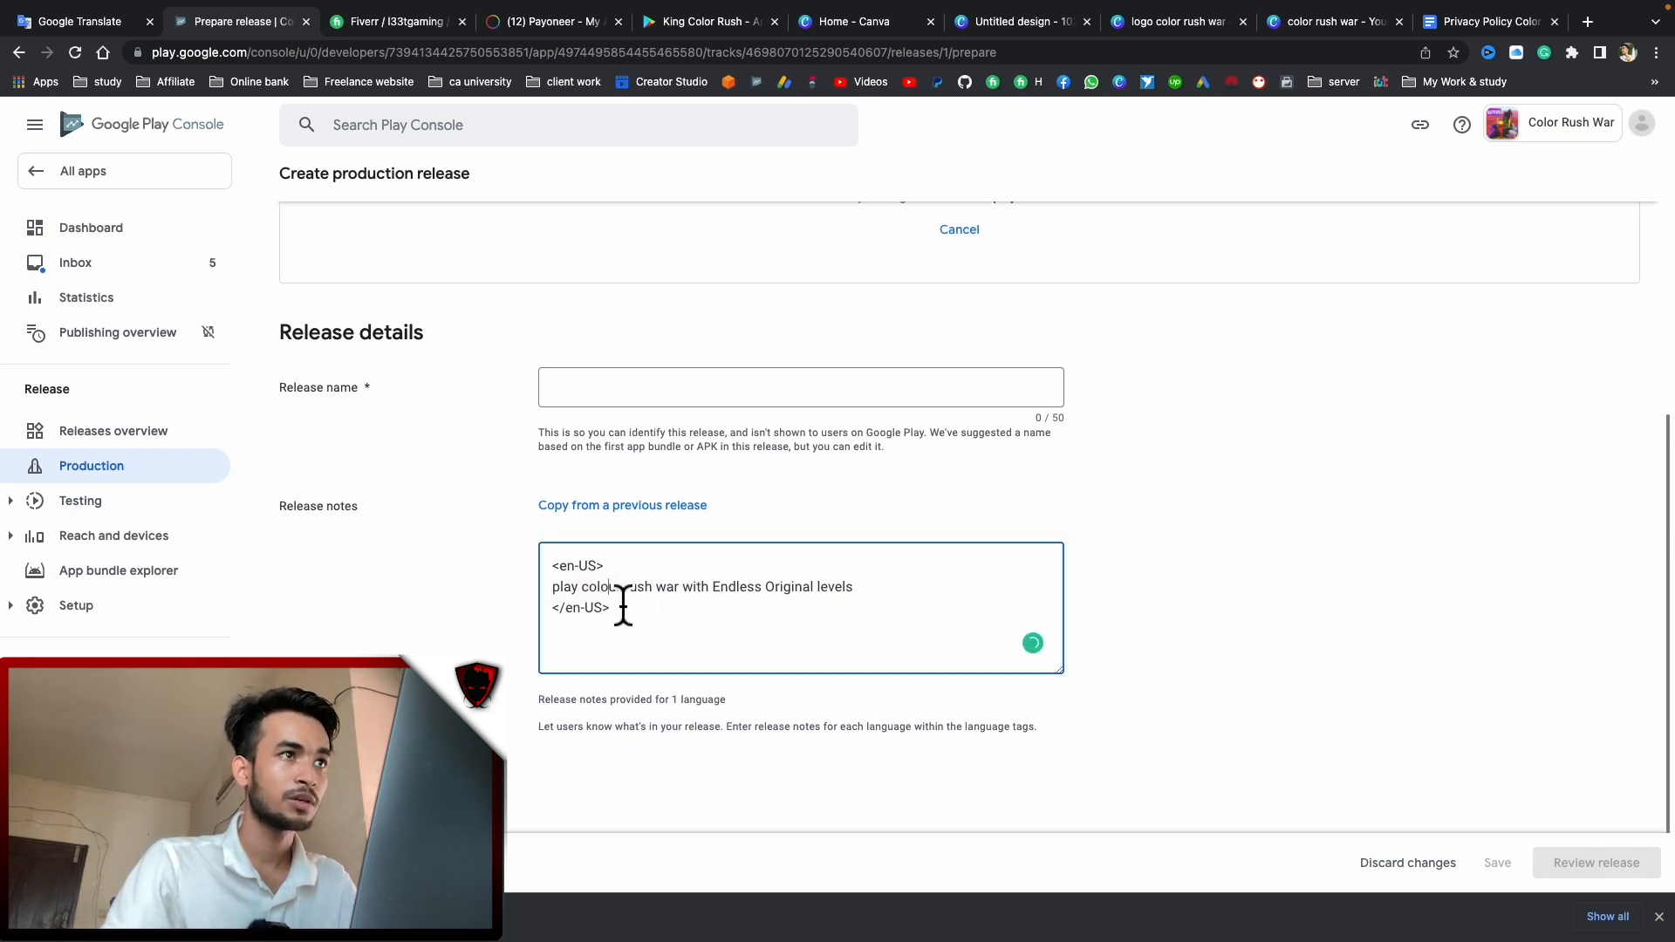
pyautogui.press('BackSpace')
pyautogui.click(471, 631)
pyautogui.scroll(5, 541, 530)
pyautogui.scroll(-3, 939, 562)
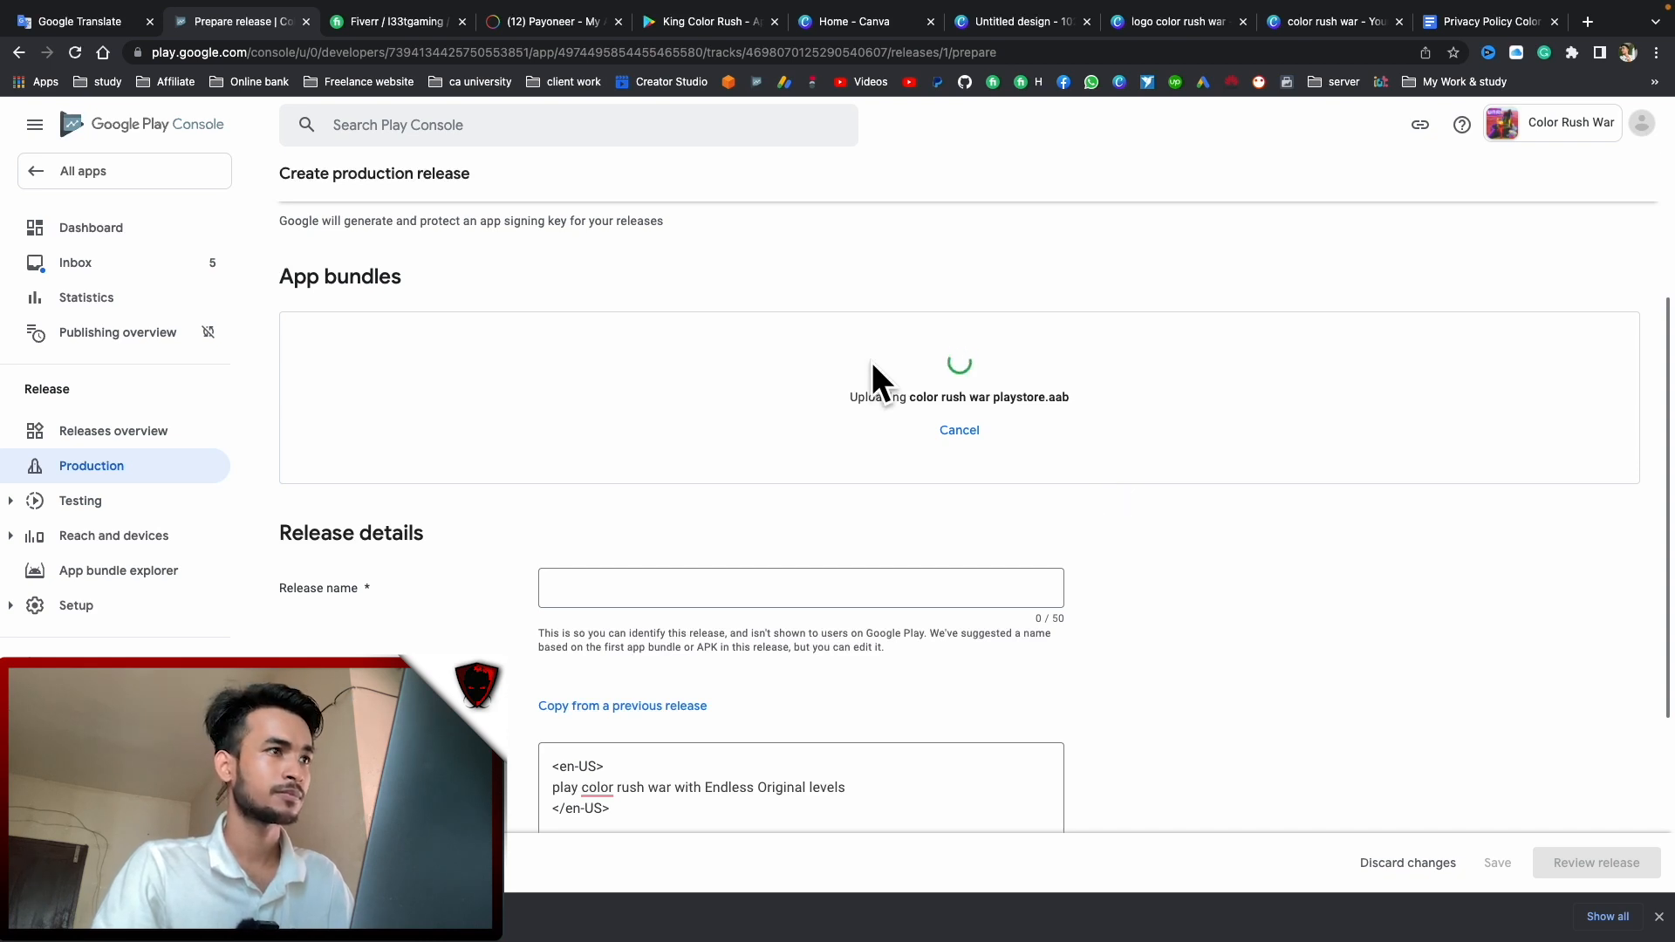
pyautogui.scroll(-1, 861, 362)
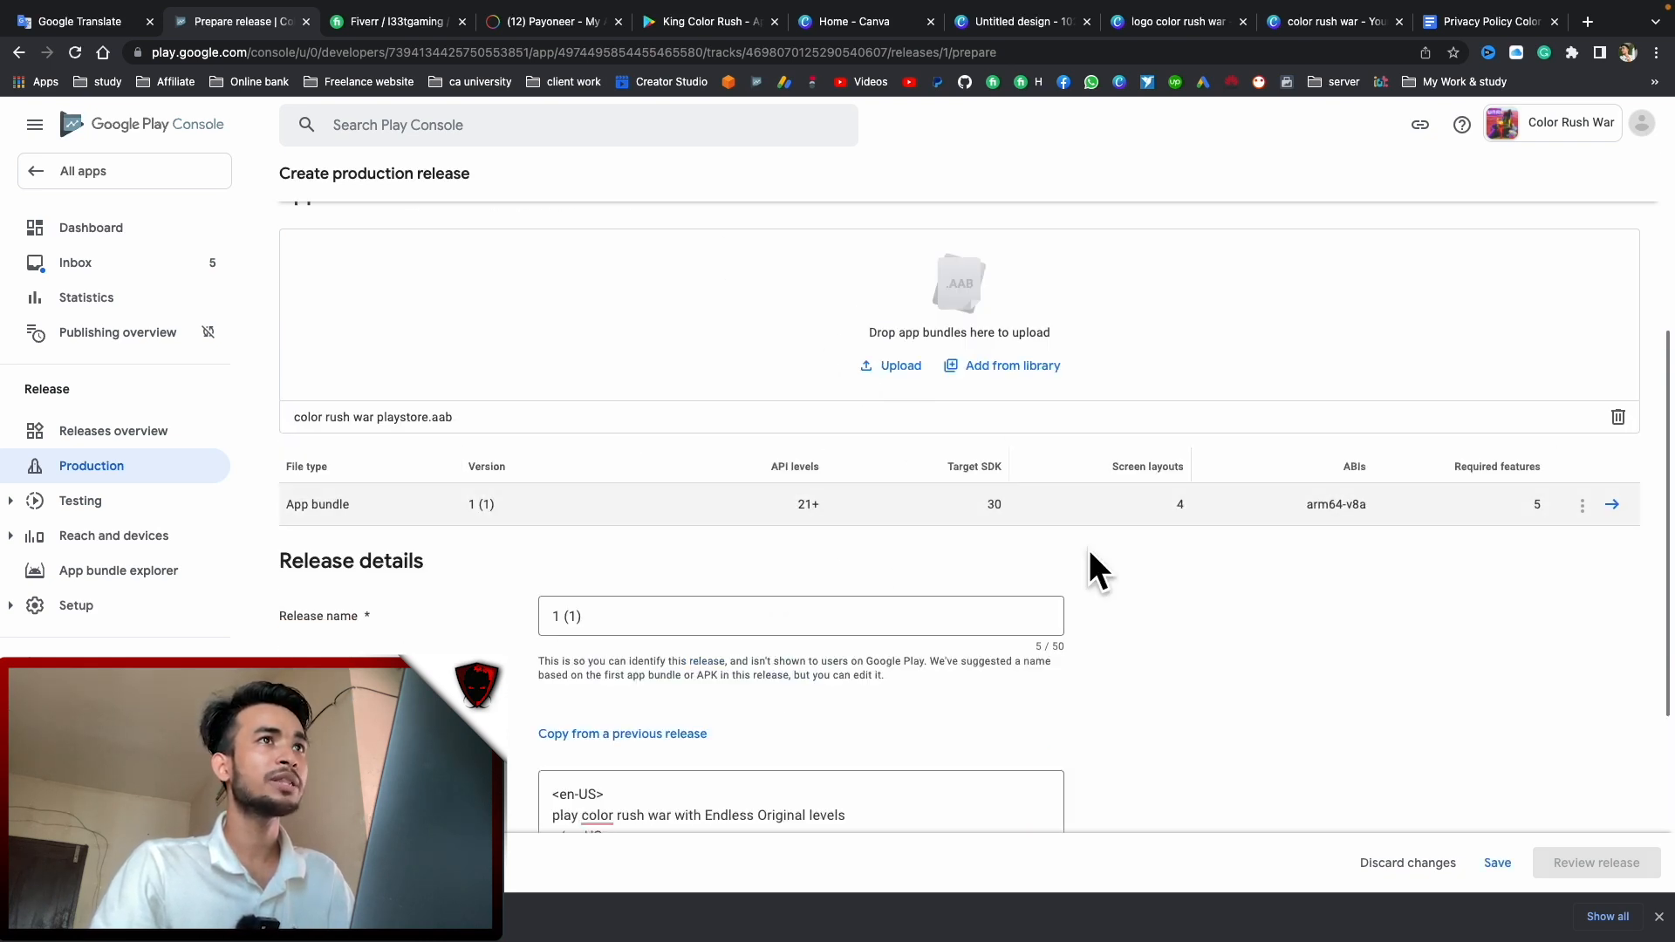
# Save draft release 1 (1) and proceed to Review release
pyautogui.scroll(-1, 666, 590)
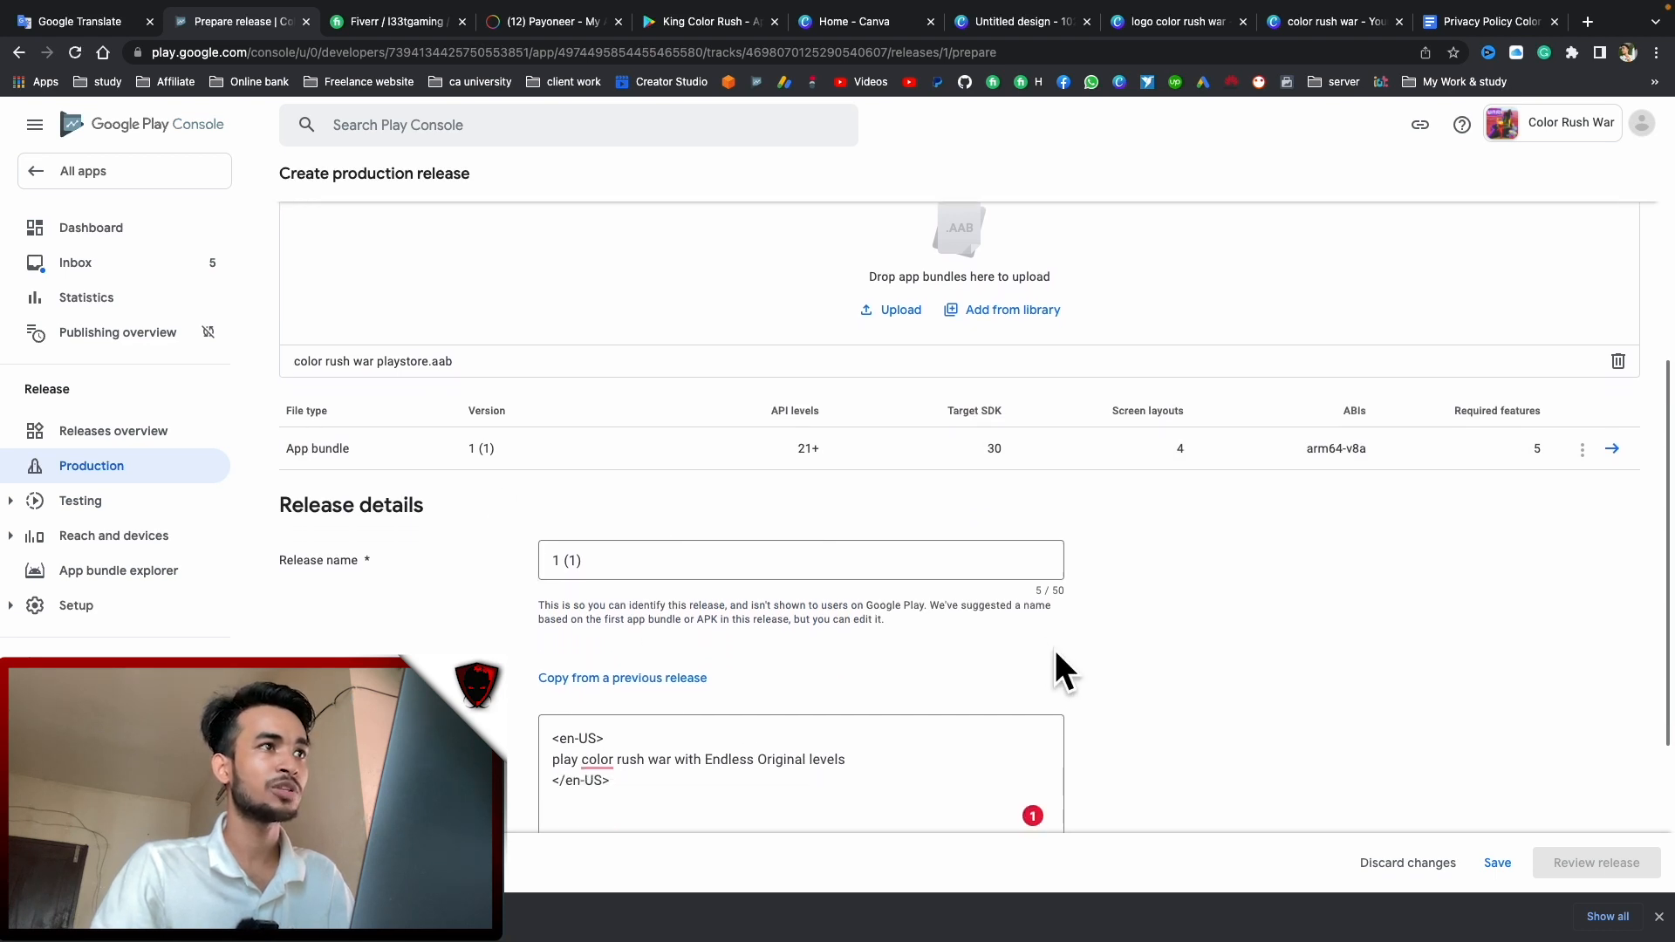
pyautogui.scroll(-1, 1058, 672)
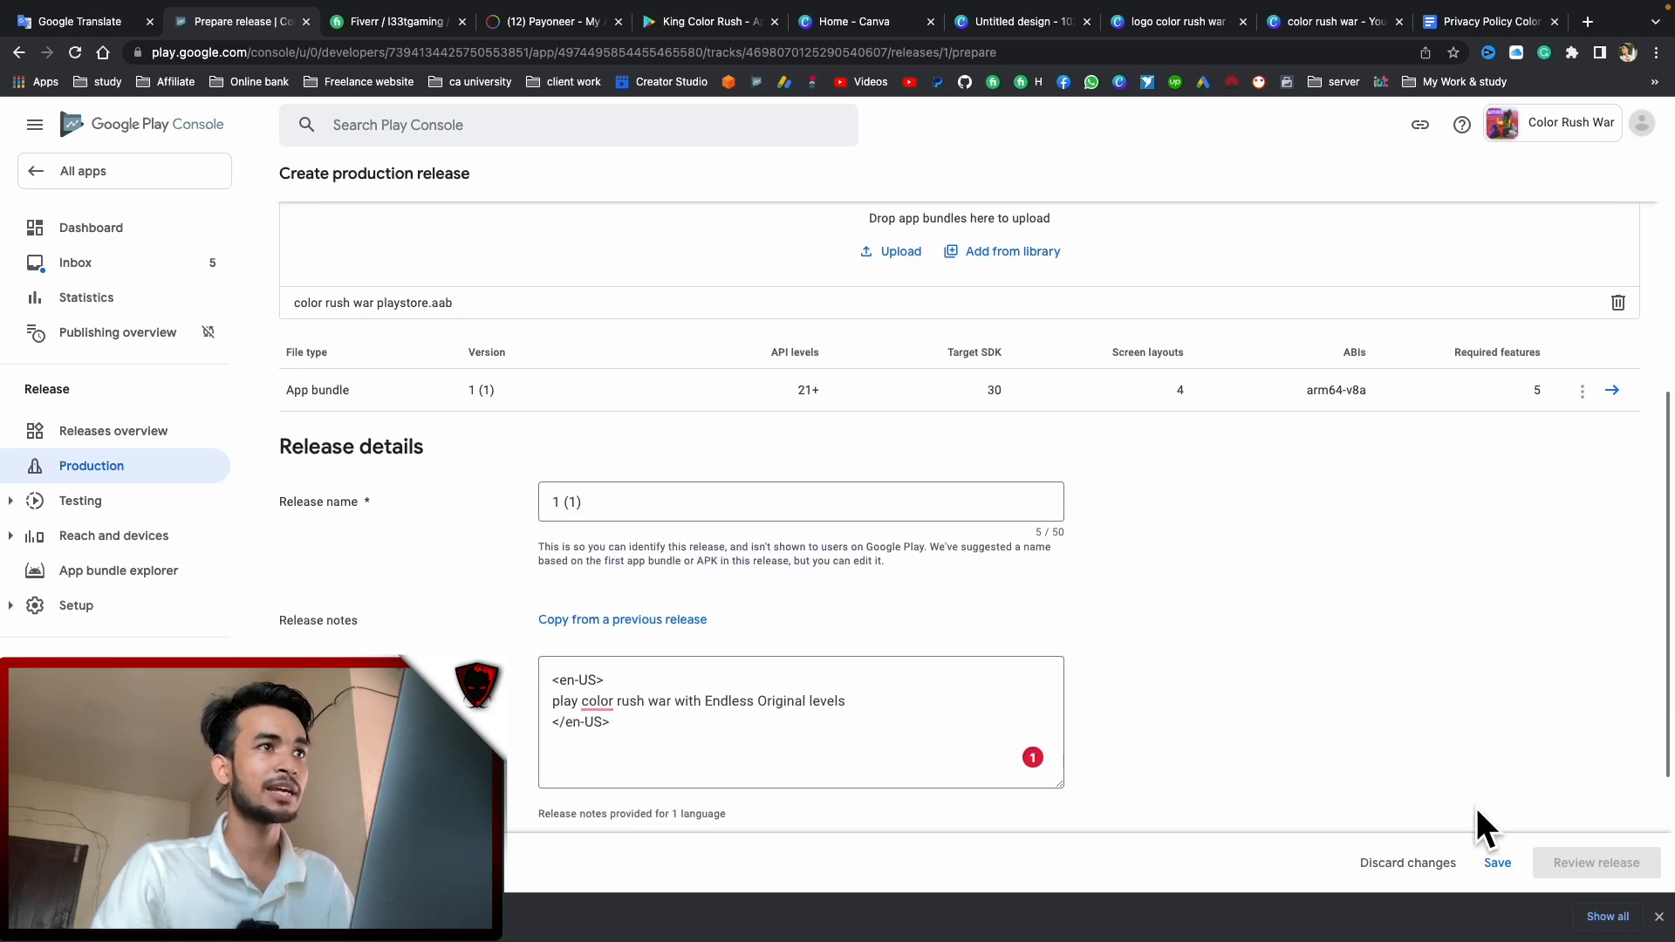
pyautogui.click(1497, 863)
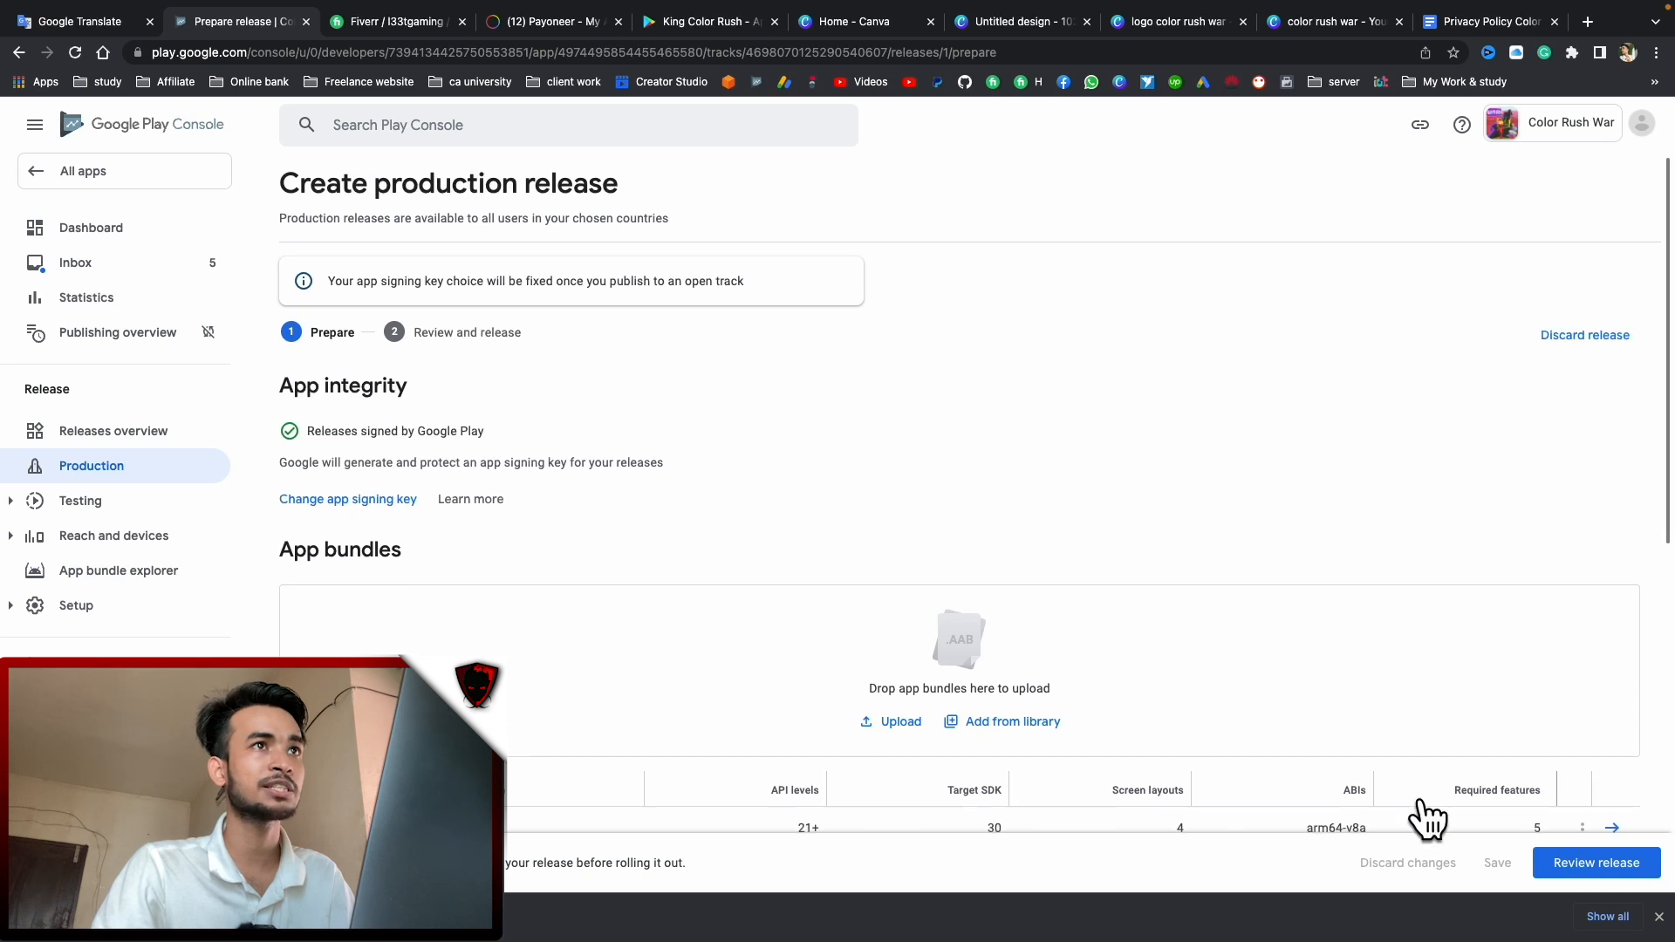
pyautogui.click(1590, 874)
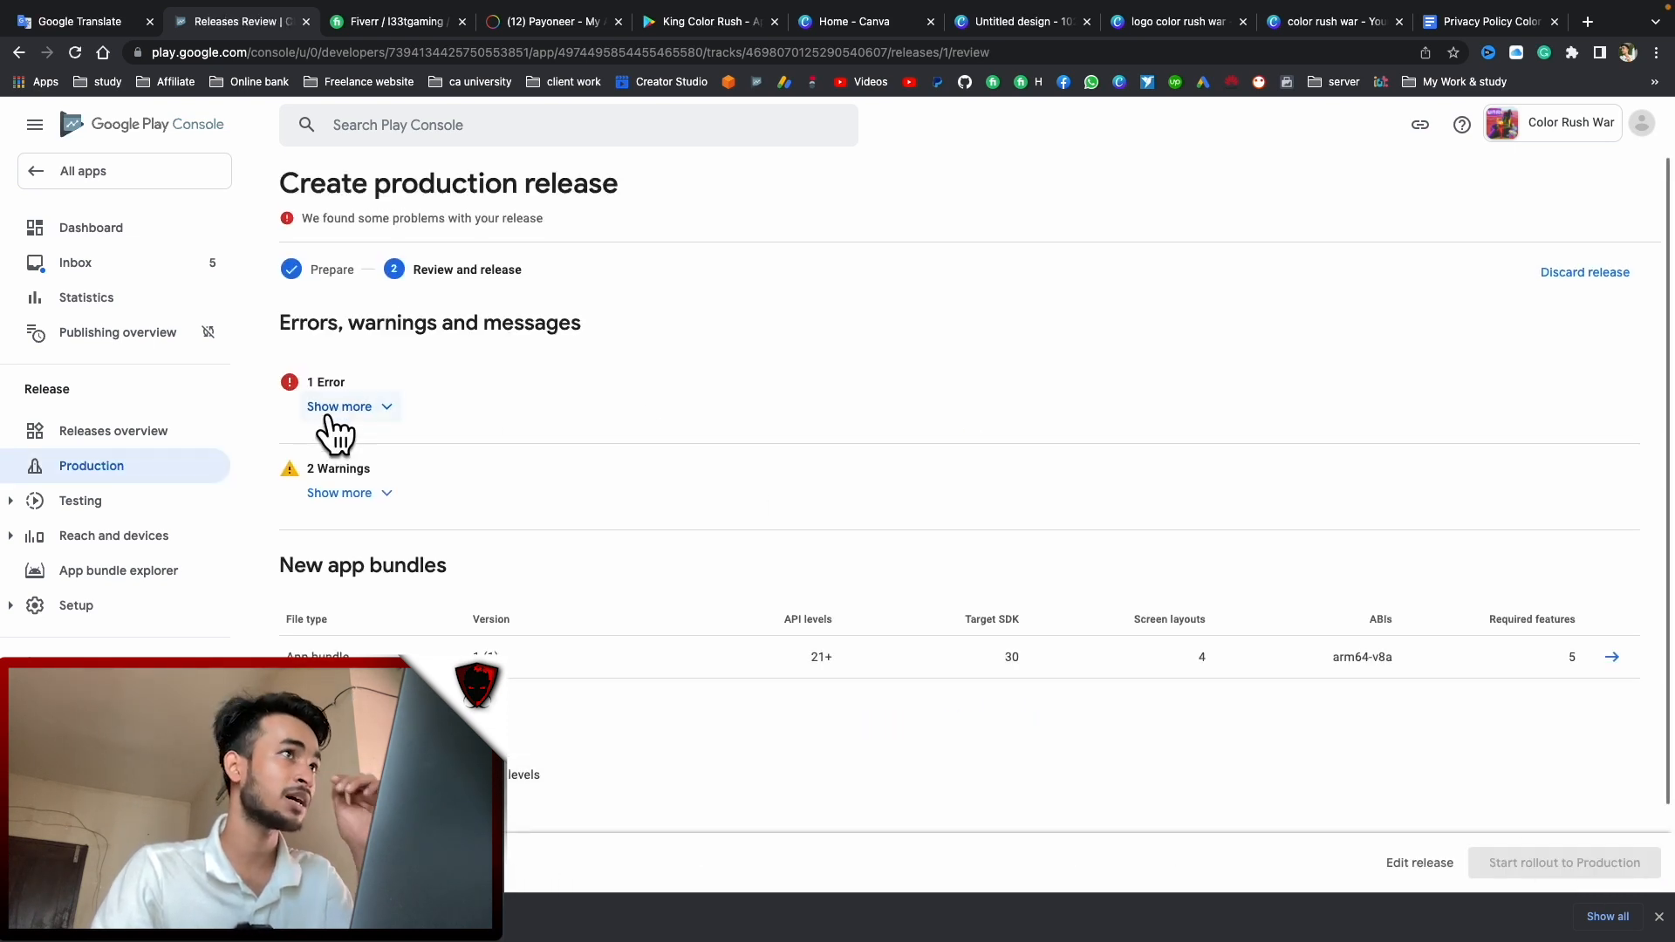
# Inspect the error about no countries selected and the two warnings, then return to Production
pyautogui.click(330, 408)
pyautogui.moveTo(340, 469); pyautogui.dragTo(412, 472)
pyautogui.click(449, 482)
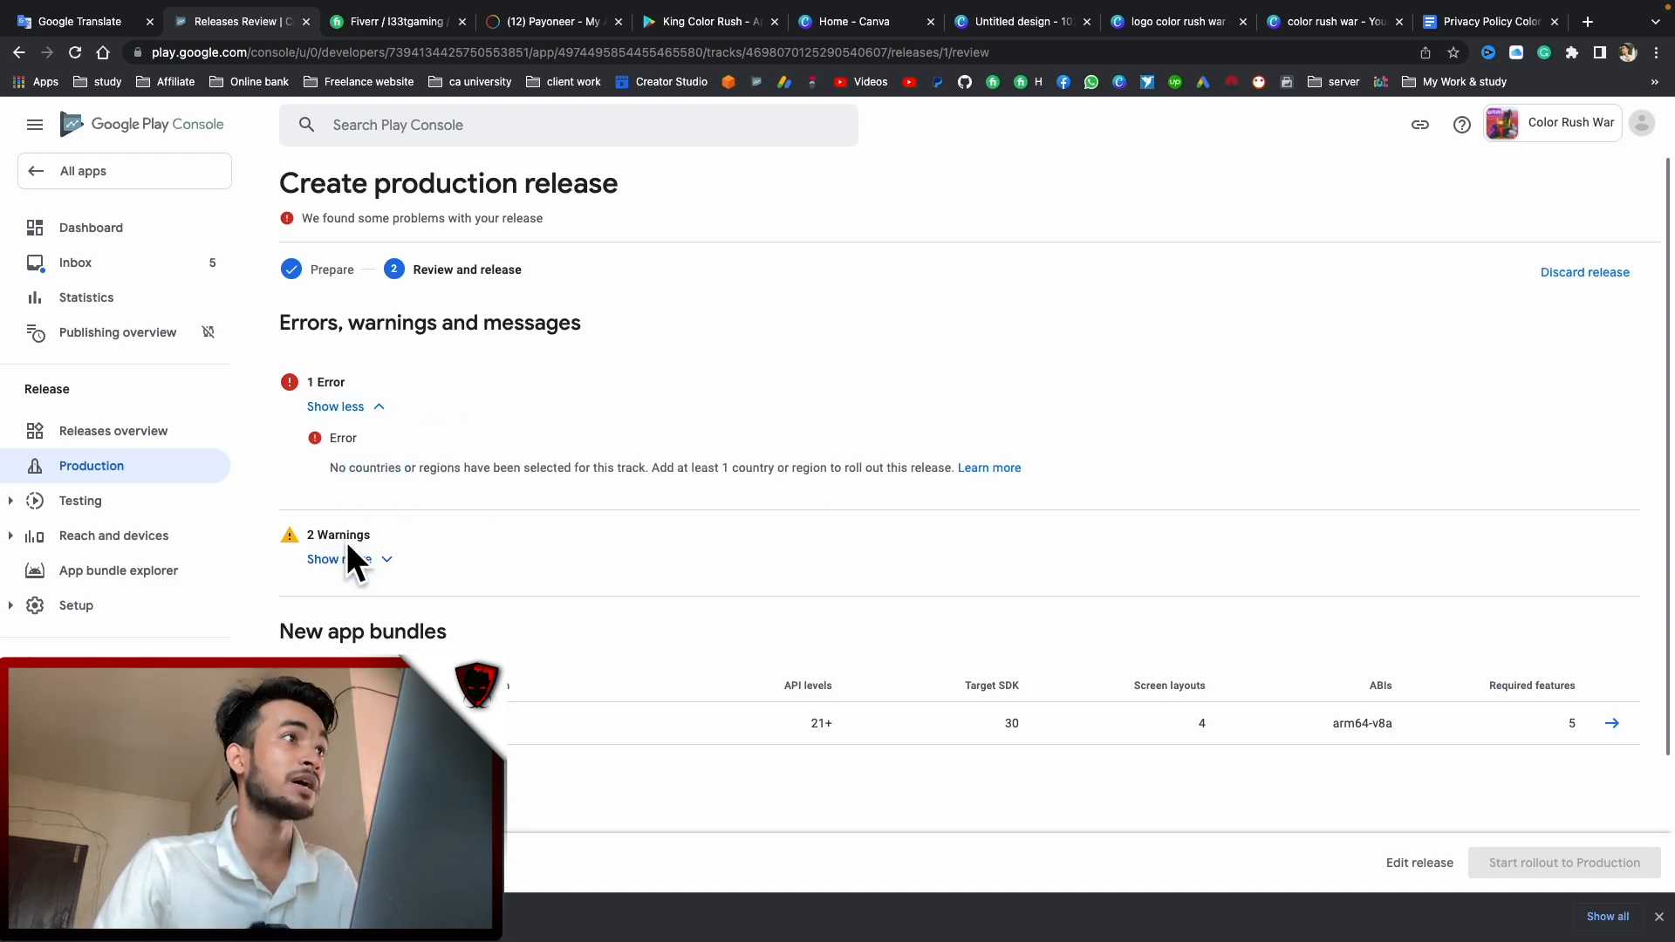
pyautogui.click(375, 559)
pyautogui.click(326, 409)
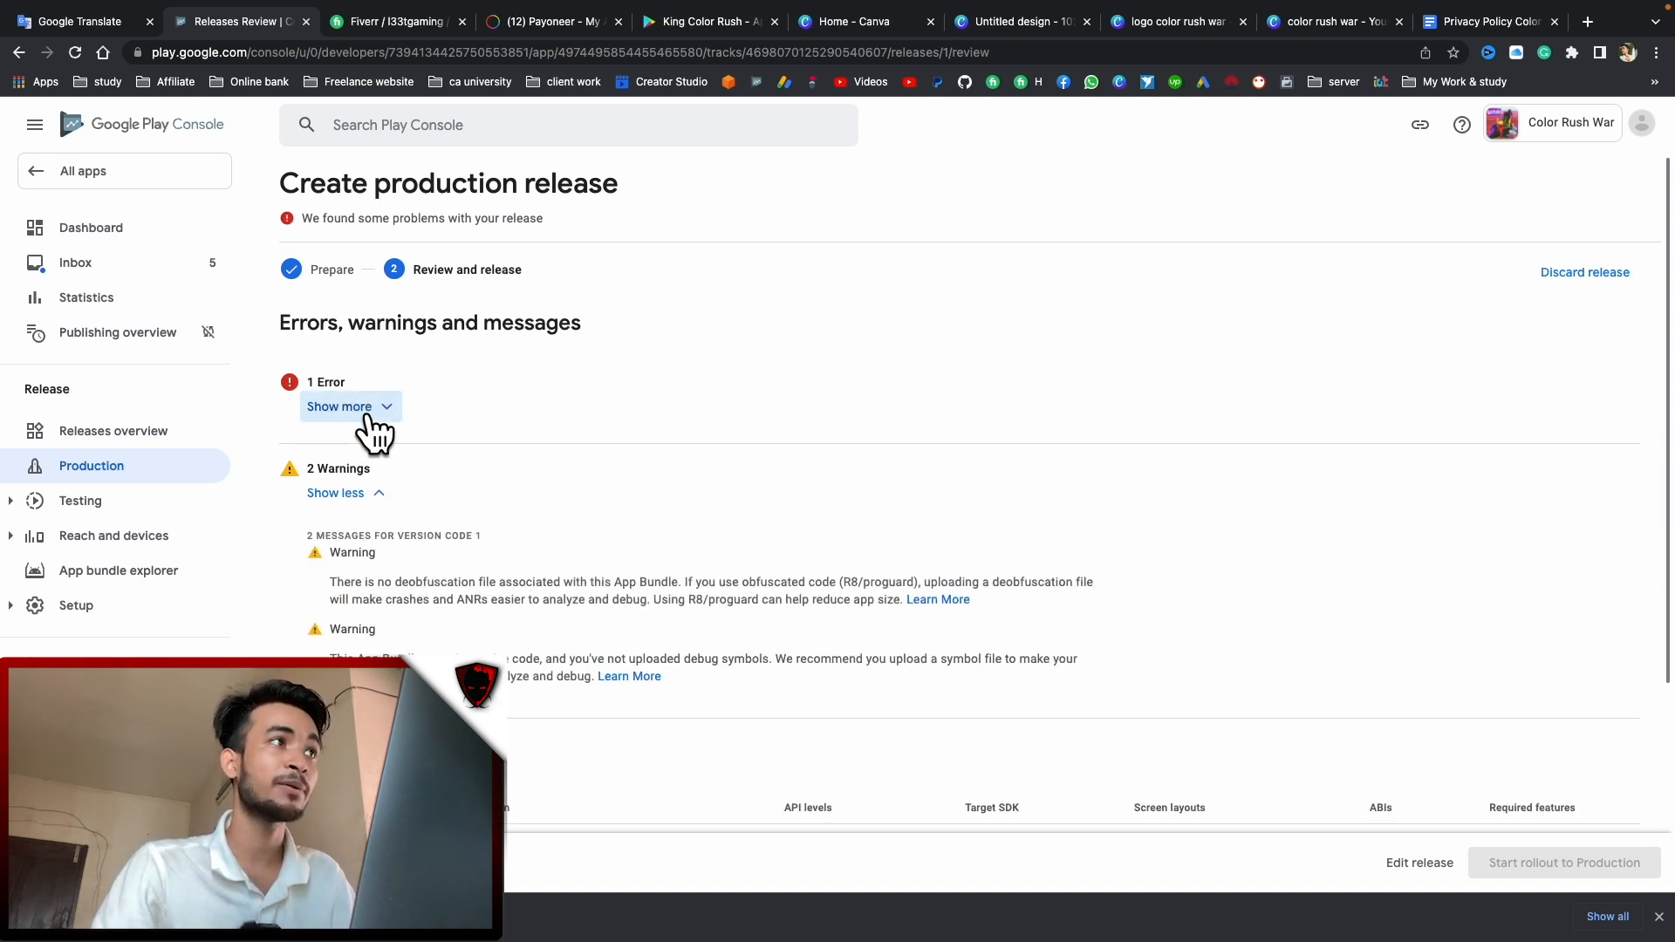
pyautogui.click(336, 408)
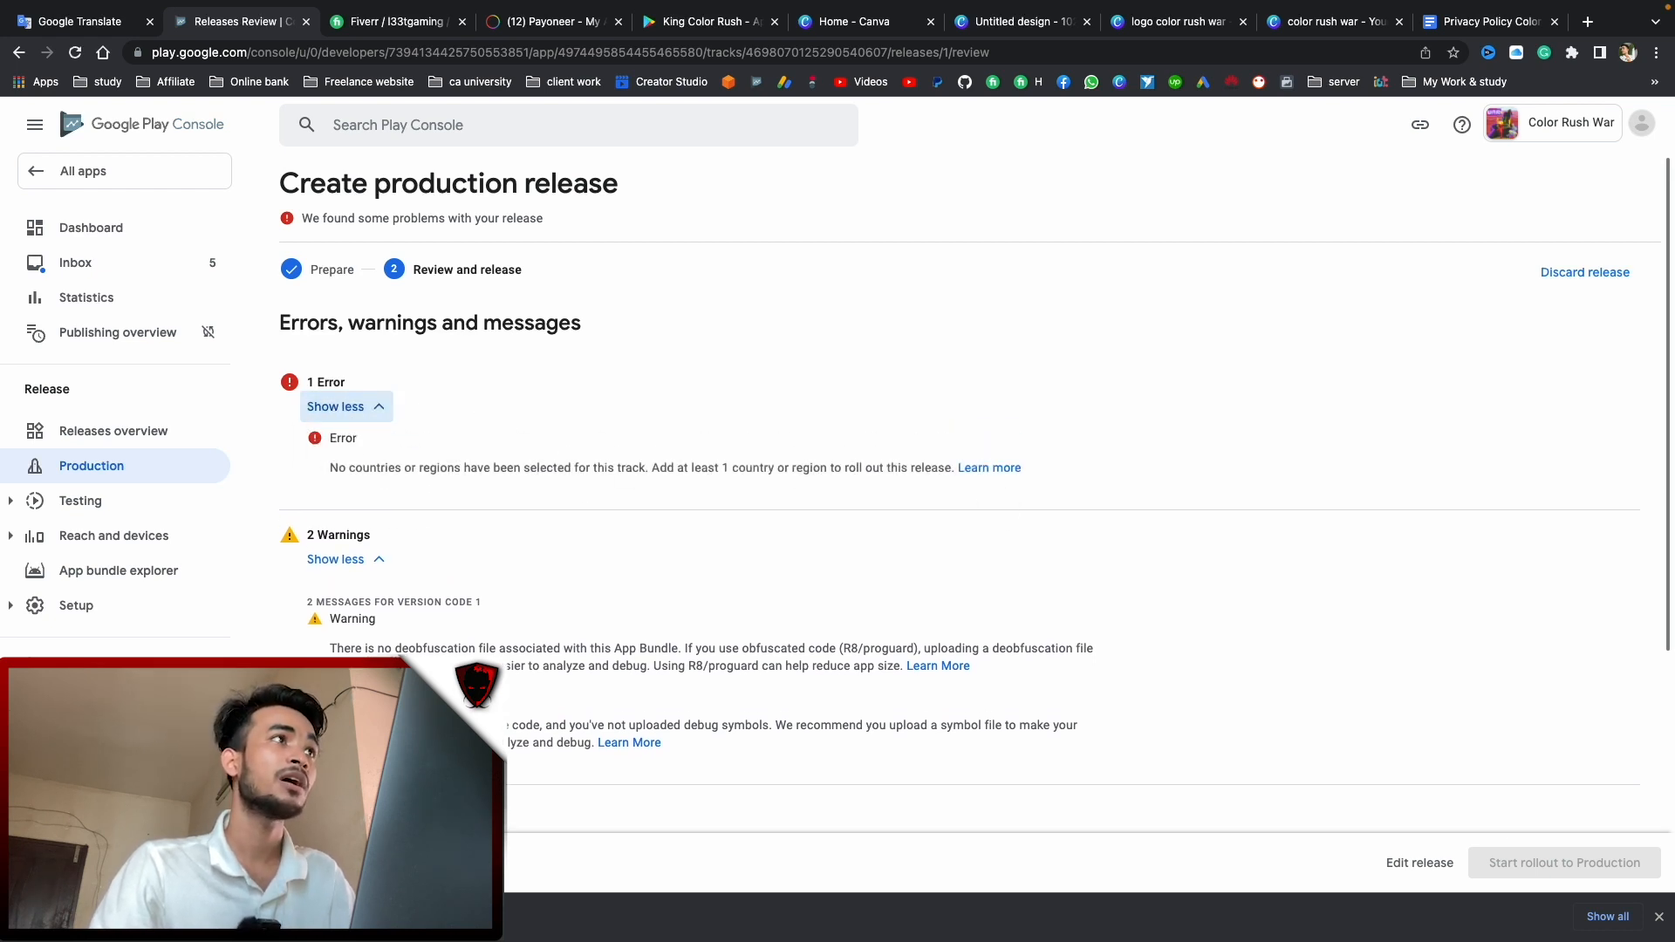
pyautogui.click(112, 471)
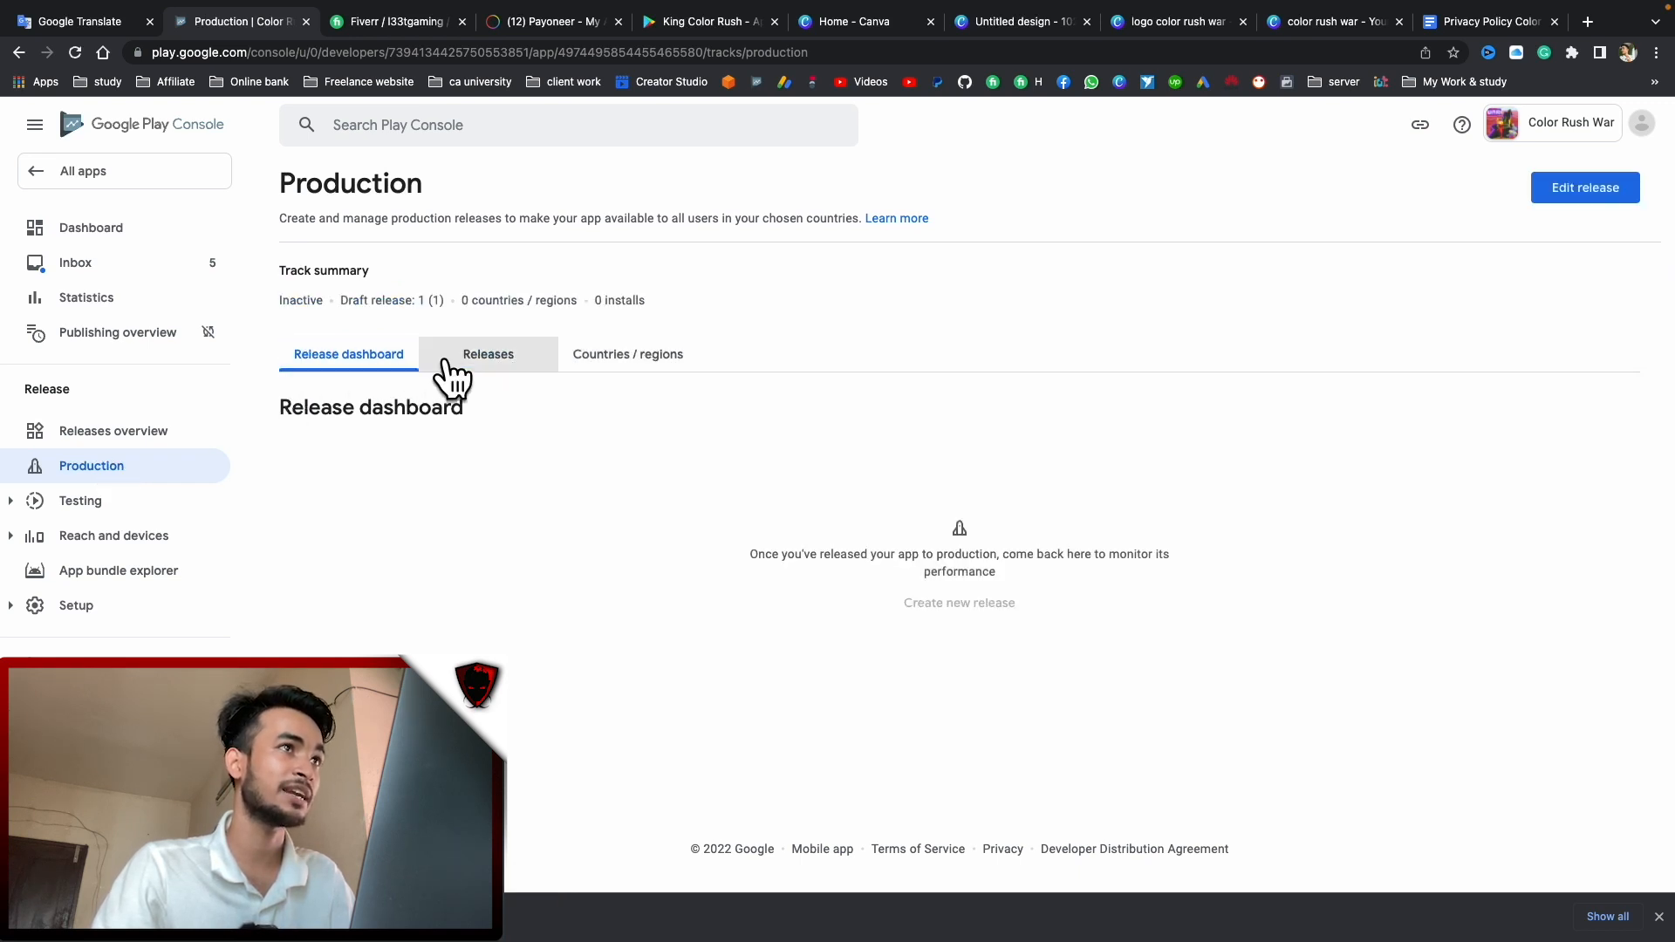
# Select all countries / regions in the Add dialog and confirm, making 177 available
pyautogui.click(501, 359)
pyautogui.click(397, 361)
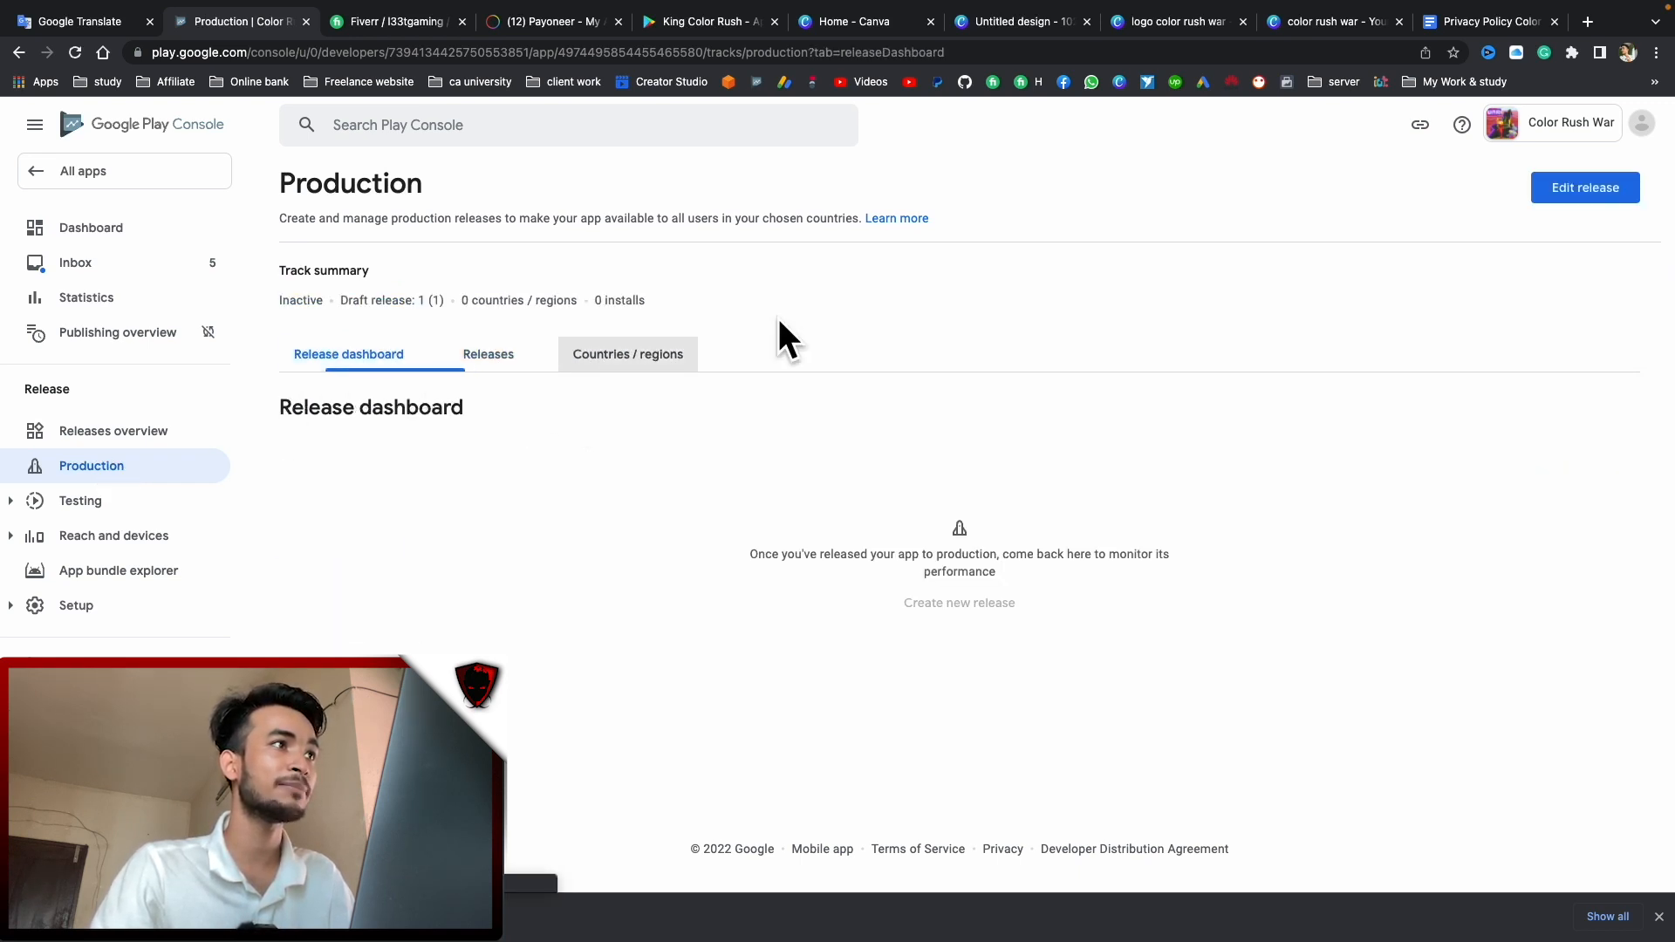
pyautogui.click(640, 358)
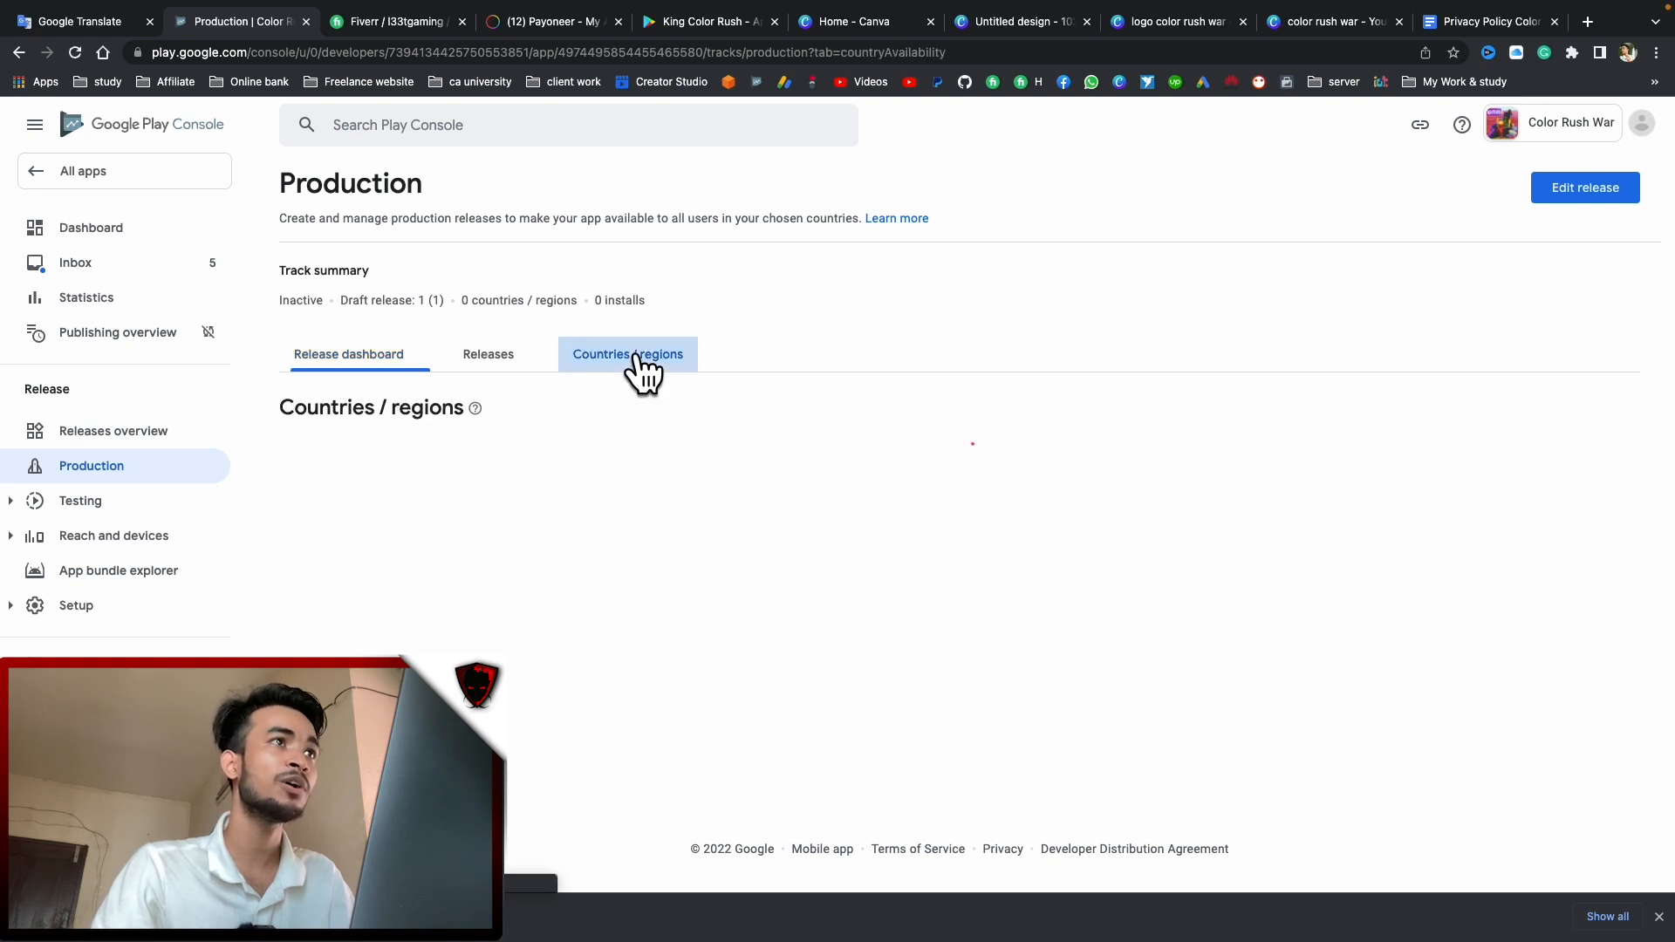
pyautogui.click(913, 594)
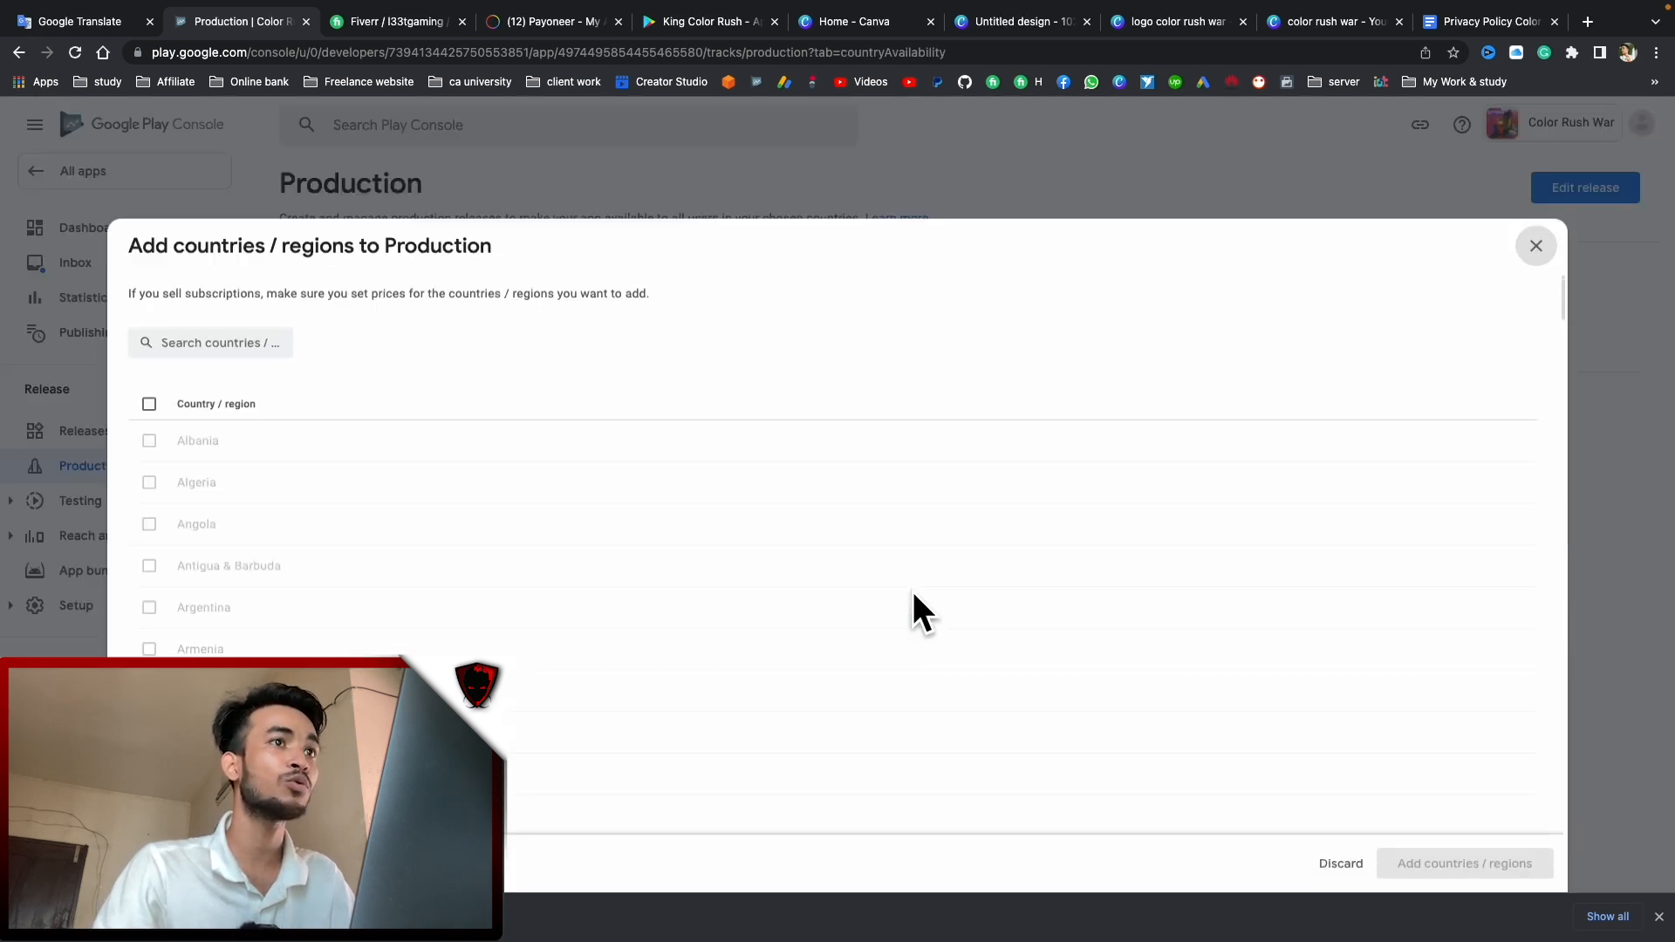
pyautogui.click(149, 391)
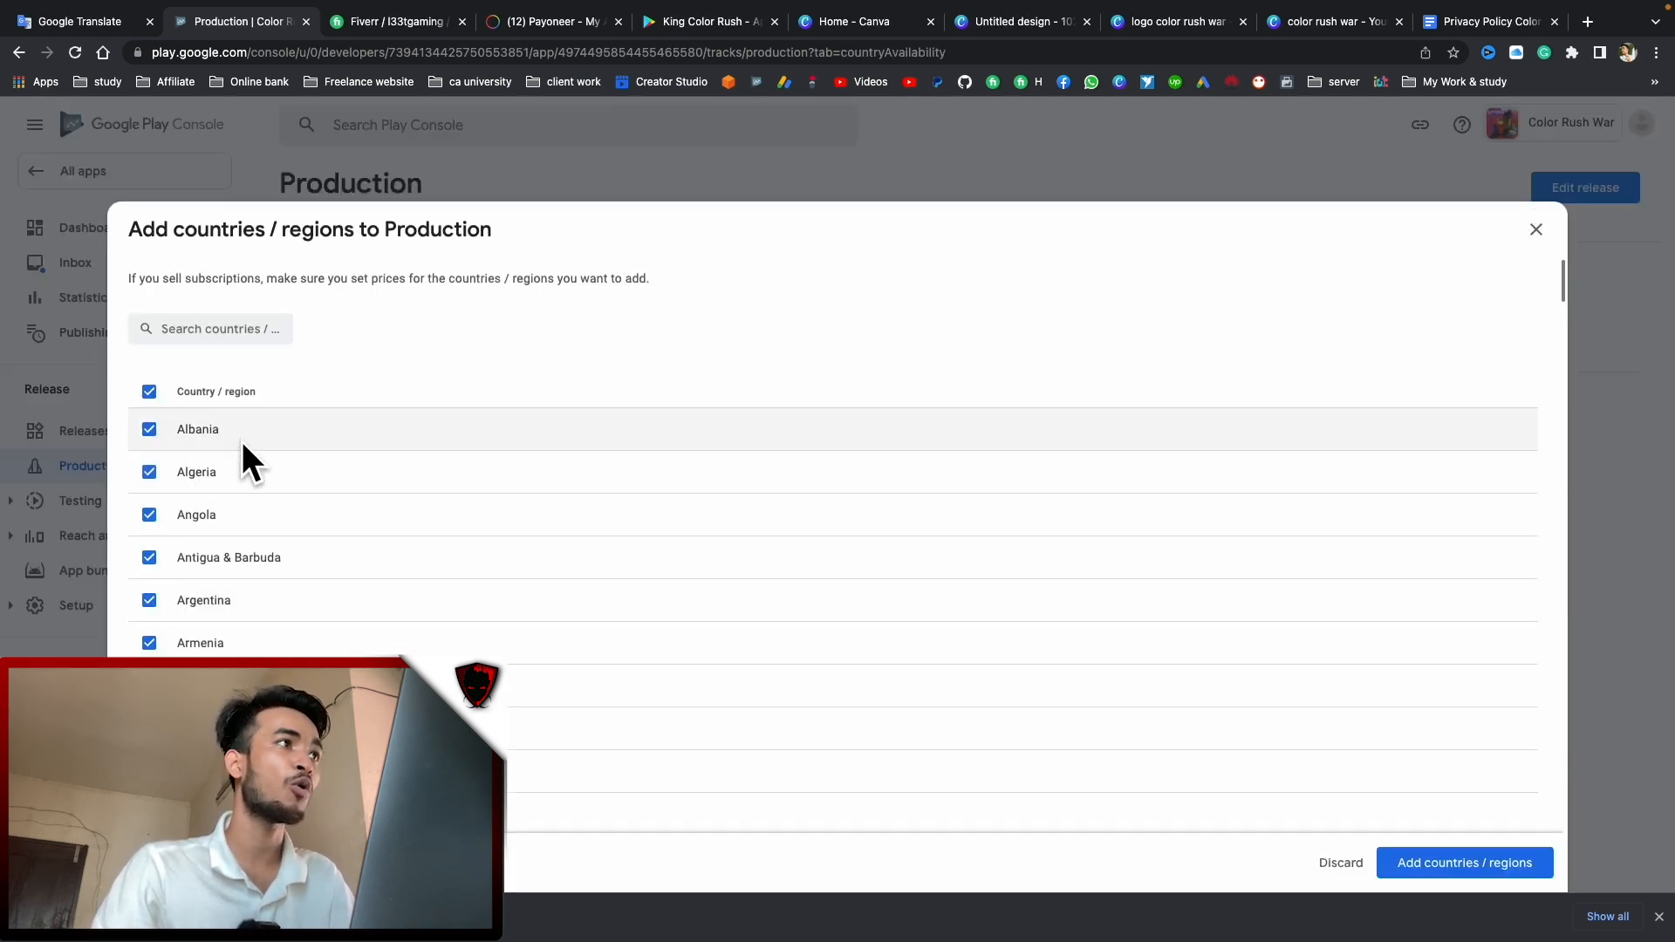
pyautogui.scroll(-10, 370, 540)
pyautogui.scroll(-5, 447, 494)
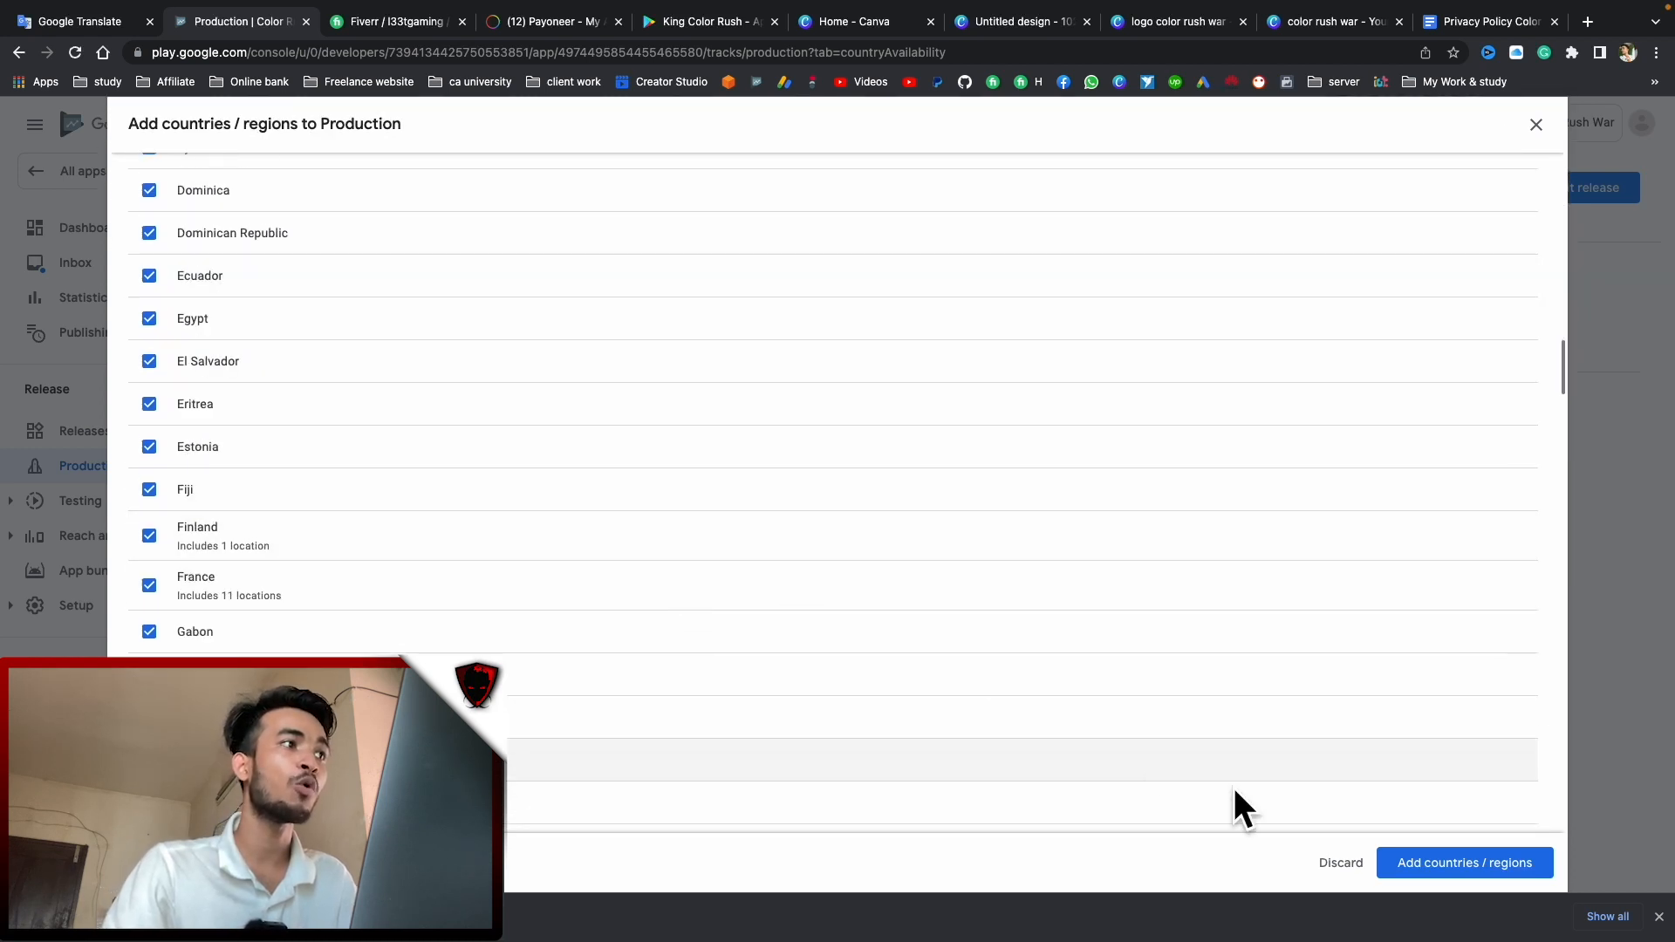
pyautogui.click(1474, 866)
pyautogui.click(970, 532)
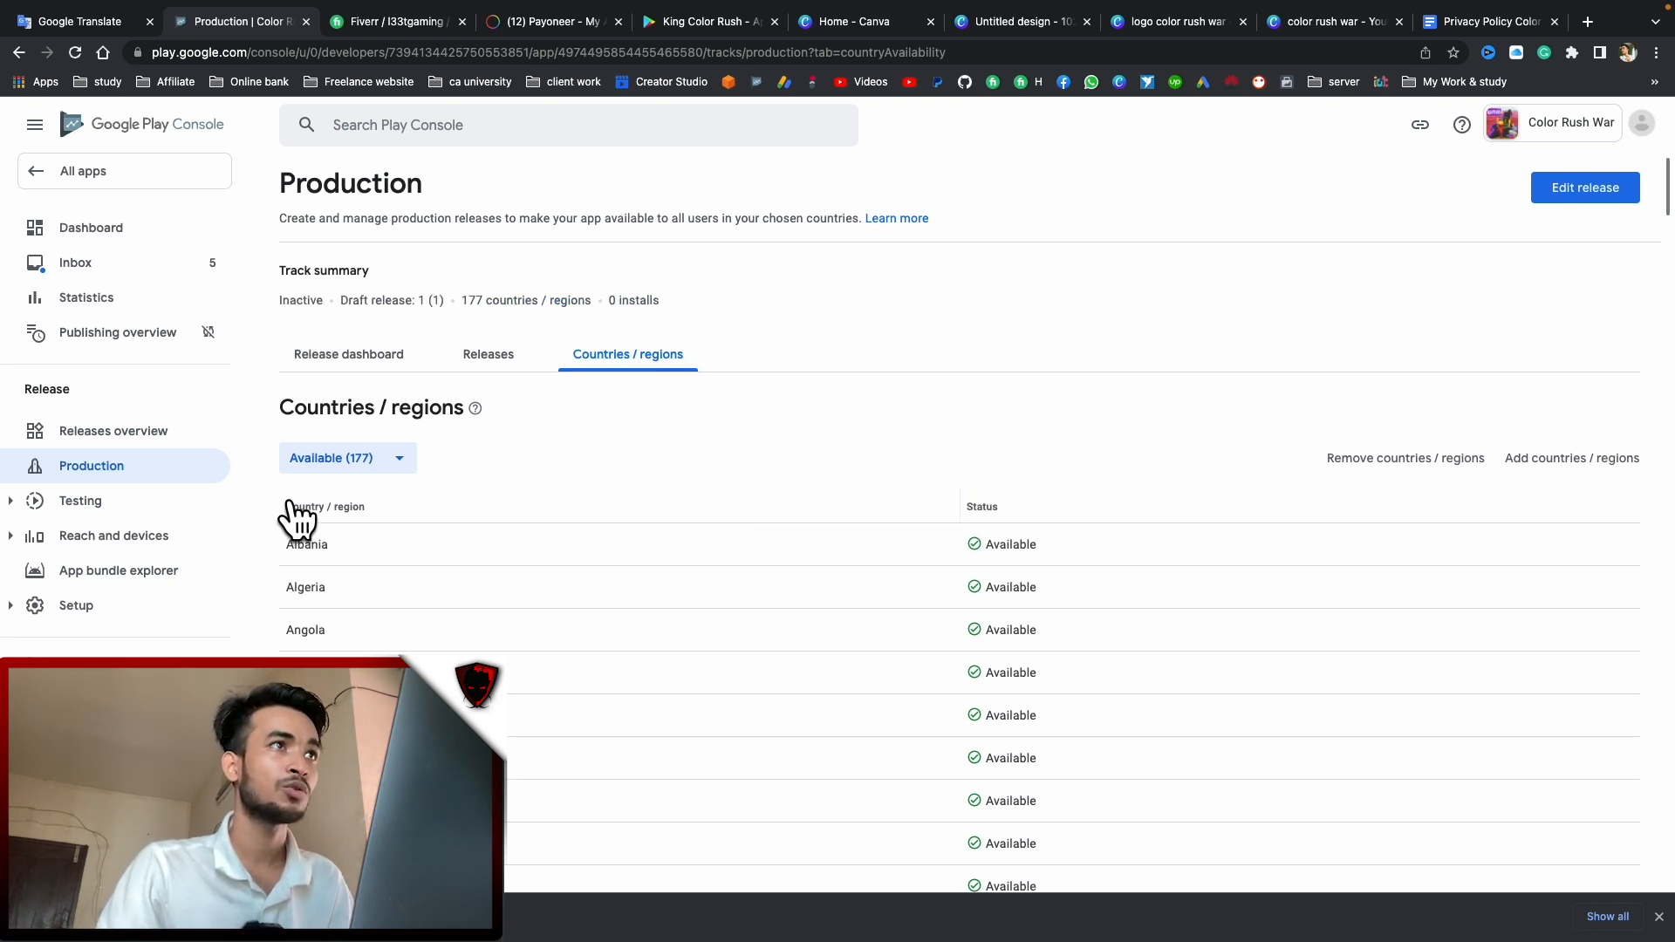
pyautogui.scroll(-3, 354, 572)
pyautogui.scroll(2, 395, 520)
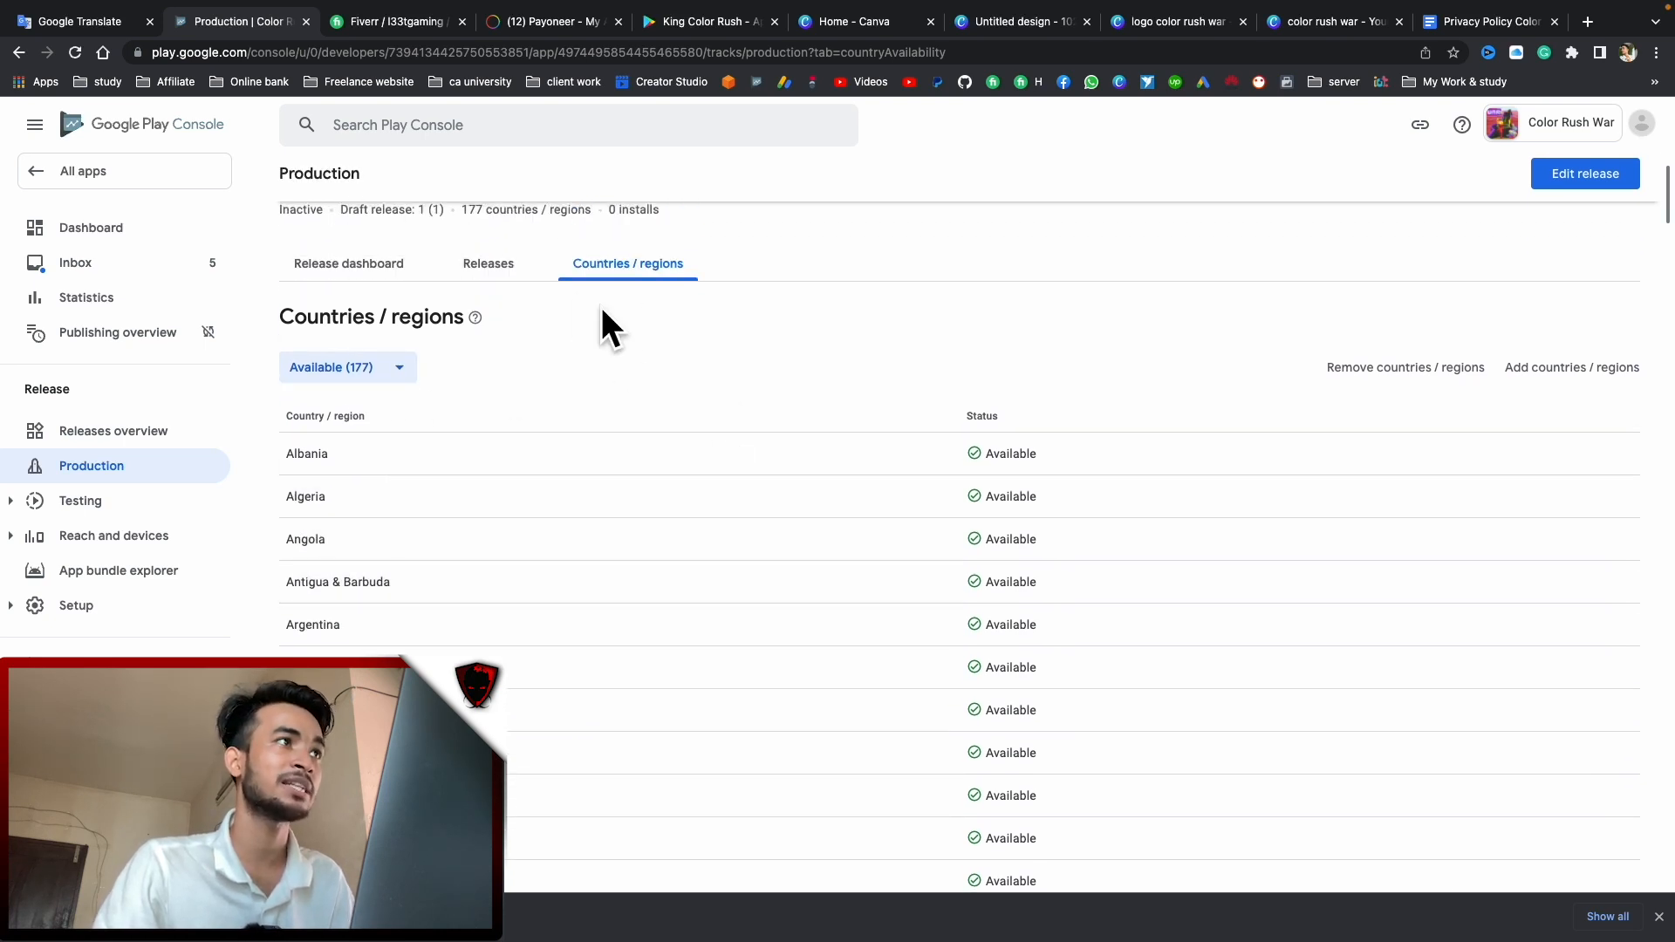
# Open the draft production release for editing and continue to its review page
pyautogui.click(353, 266)
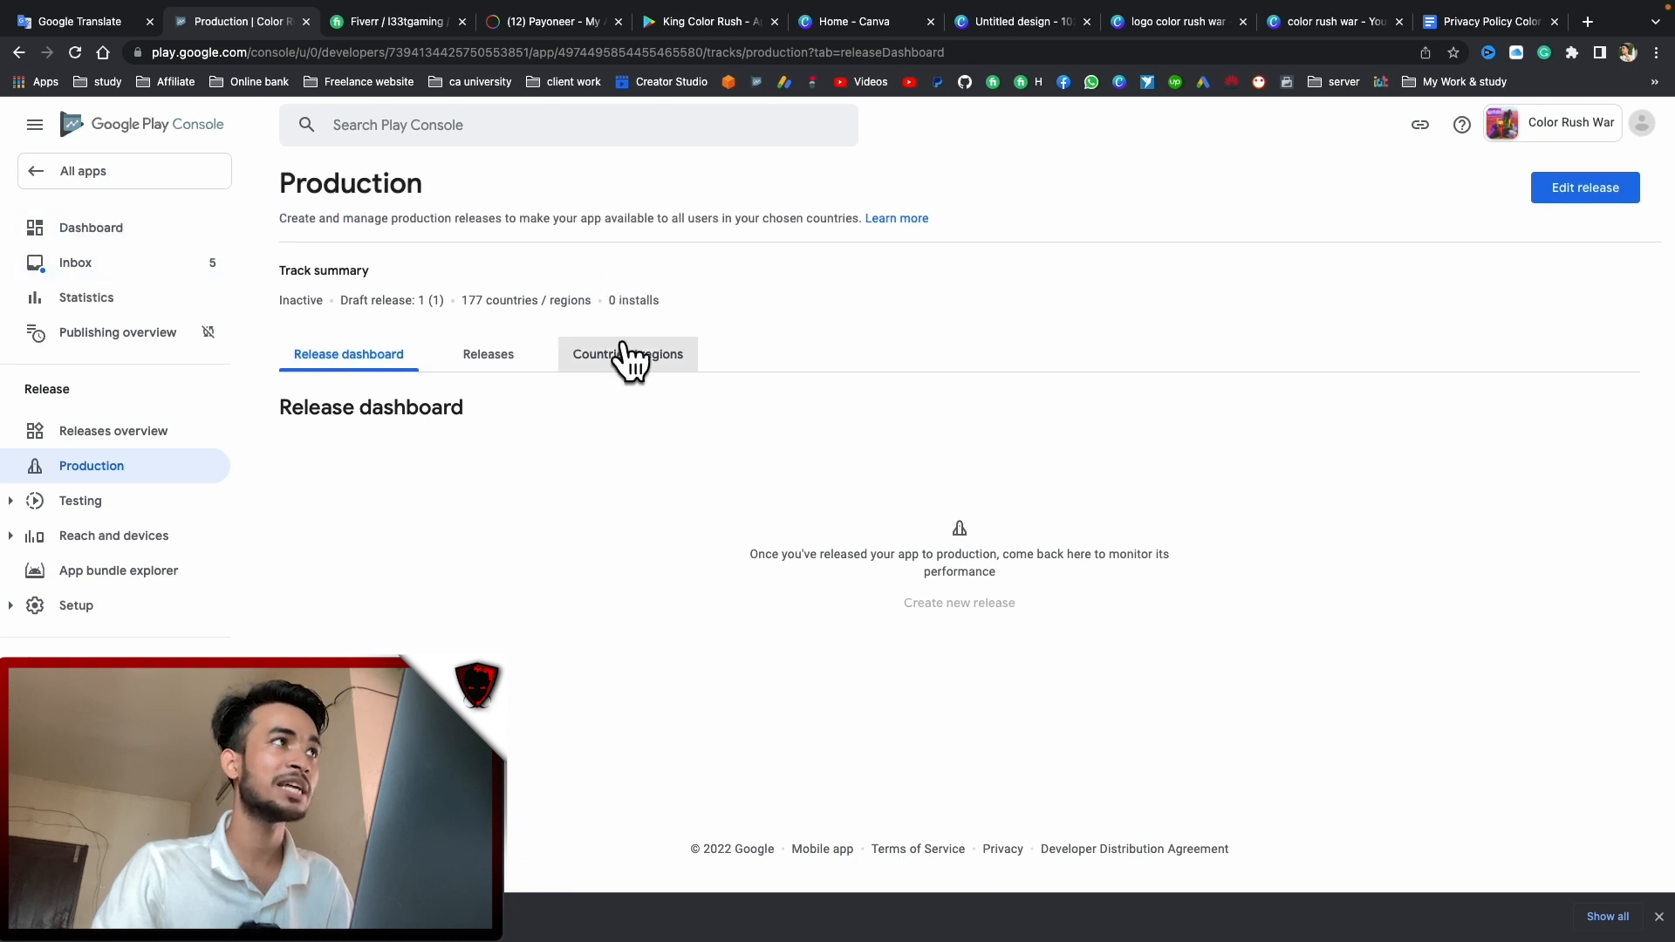
pyautogui.click(1612, 193)
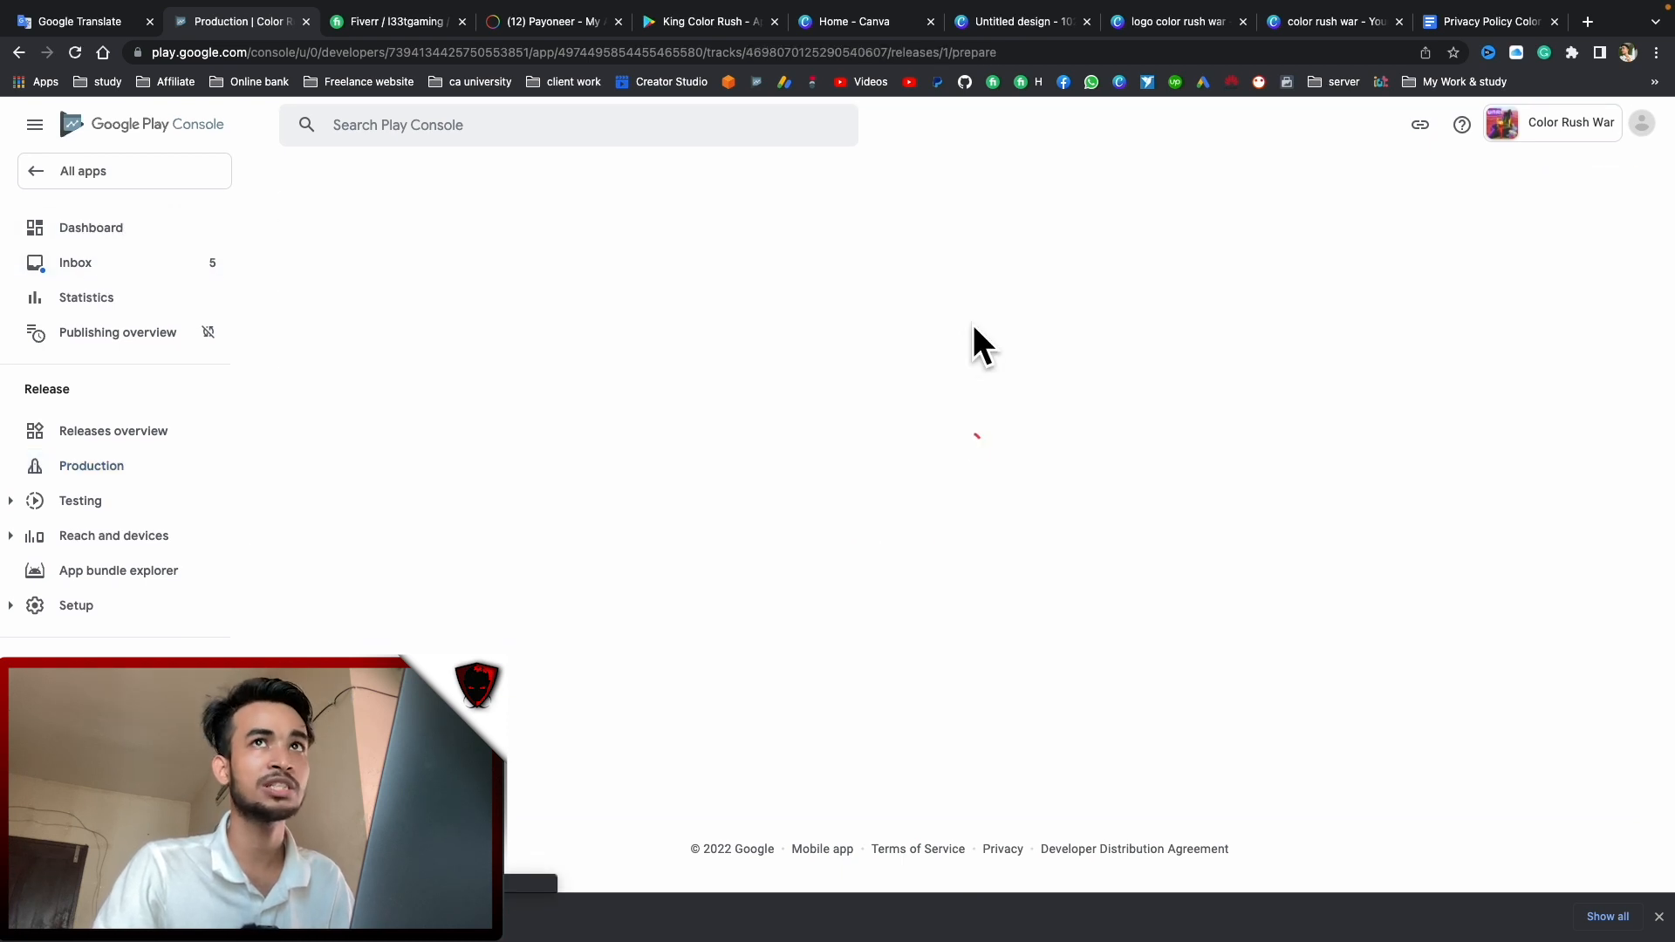
pyautogui.scroll(-2, 1483, 785)
pyautogui.scroll(-4, 1171, 710)
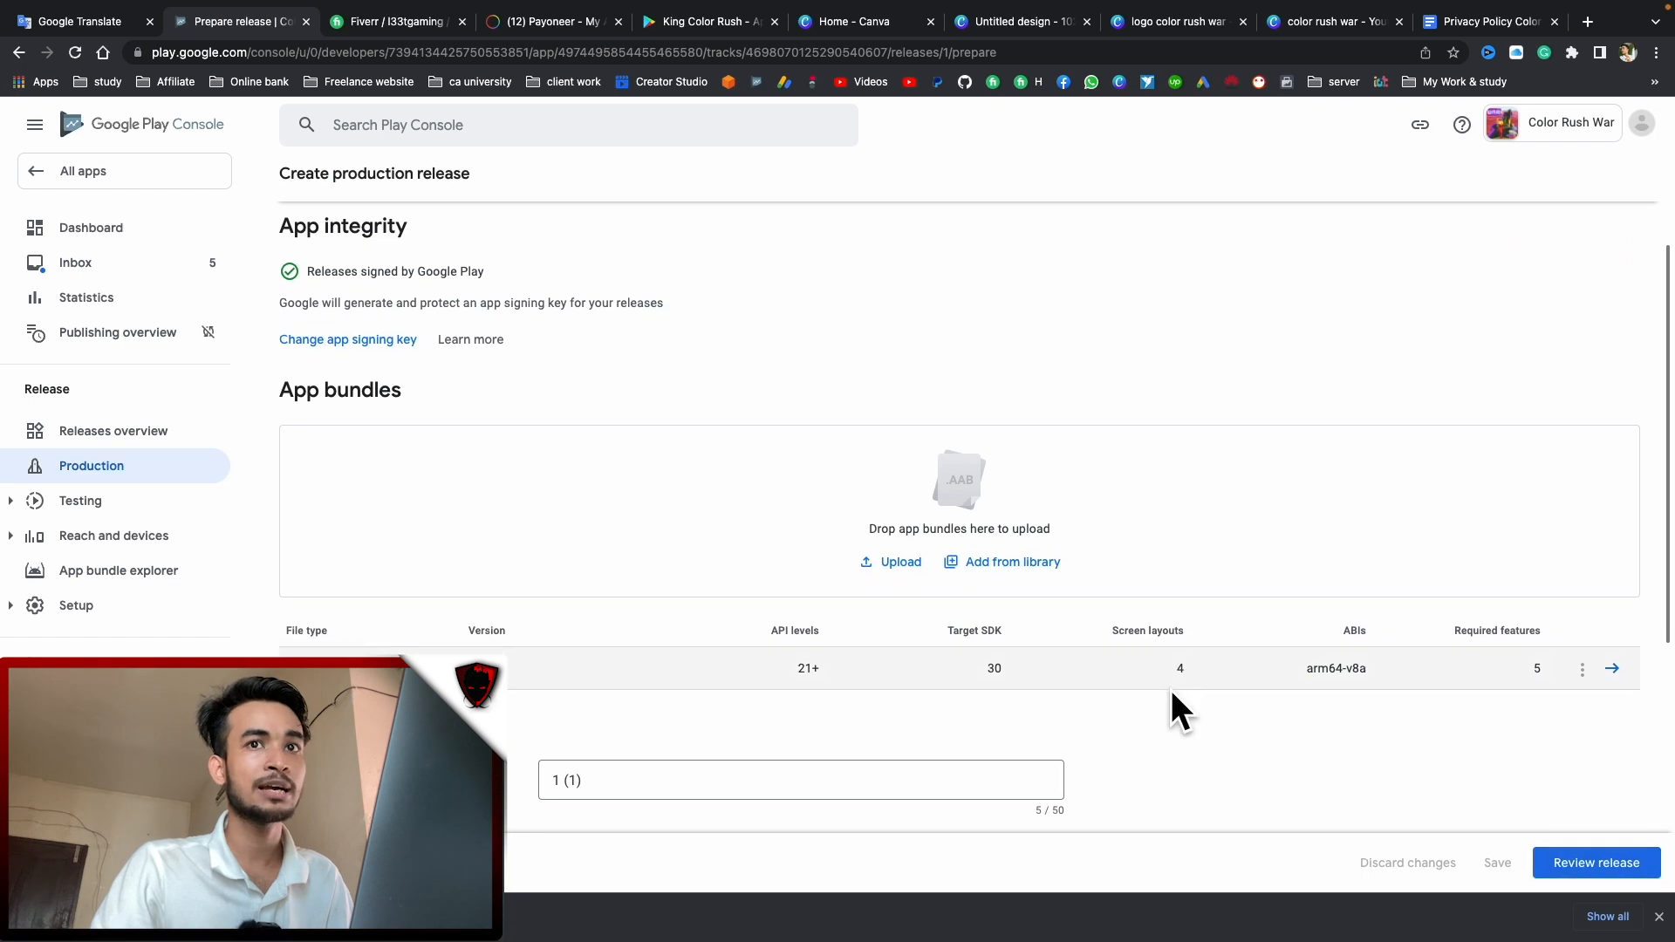
pyautogui.click(1589, 864)
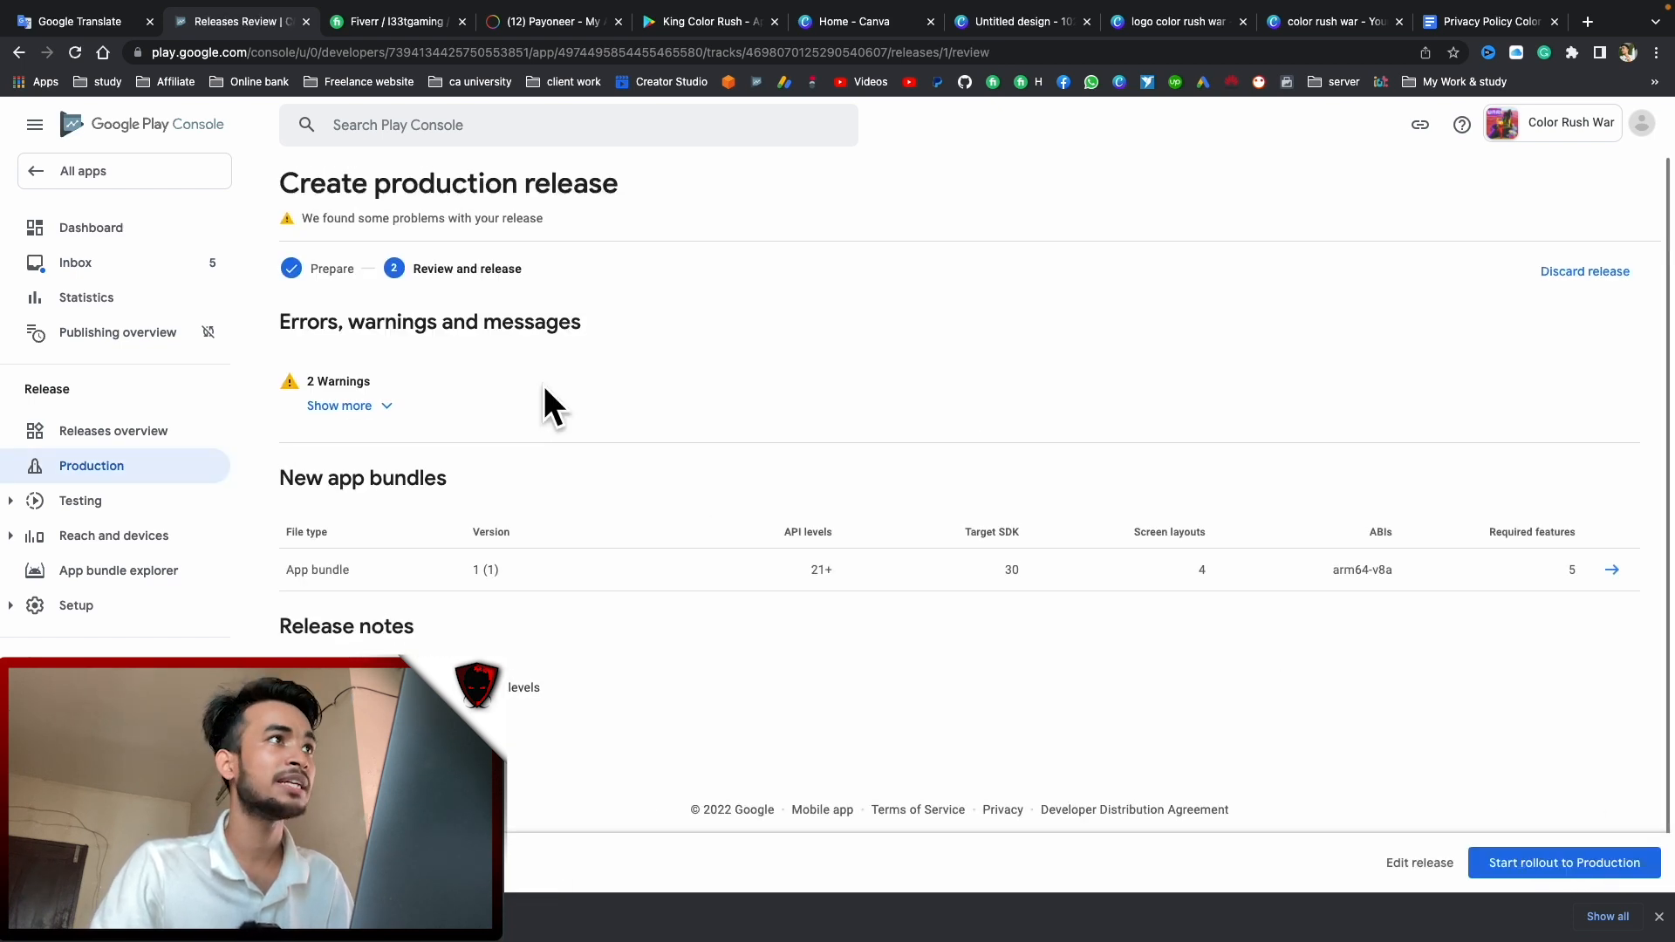
# Read the two release warnings, then start and confirm the rollout to Production
pyautogui.click(356, 409)
pyautogui.moveTo(330, 494); pyautogui.dragTo(725, 523)
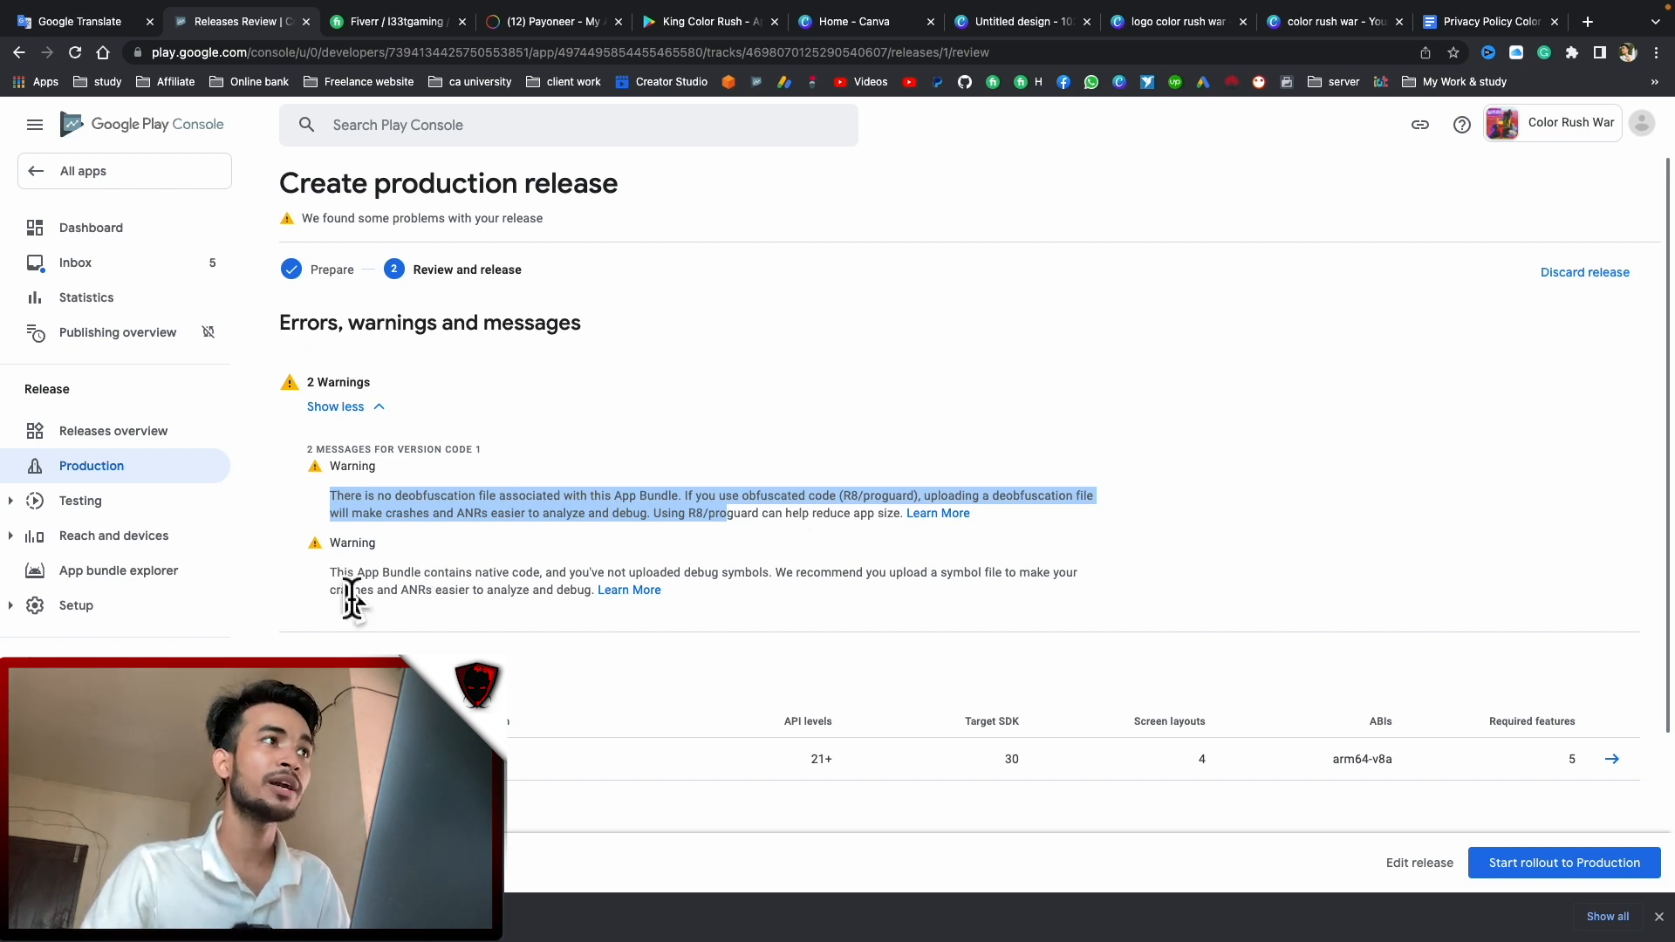
pyautogui.moveTo(336, 576); pyautogui.dragTo(467, 576)
pyautogui.click(1564, 864)
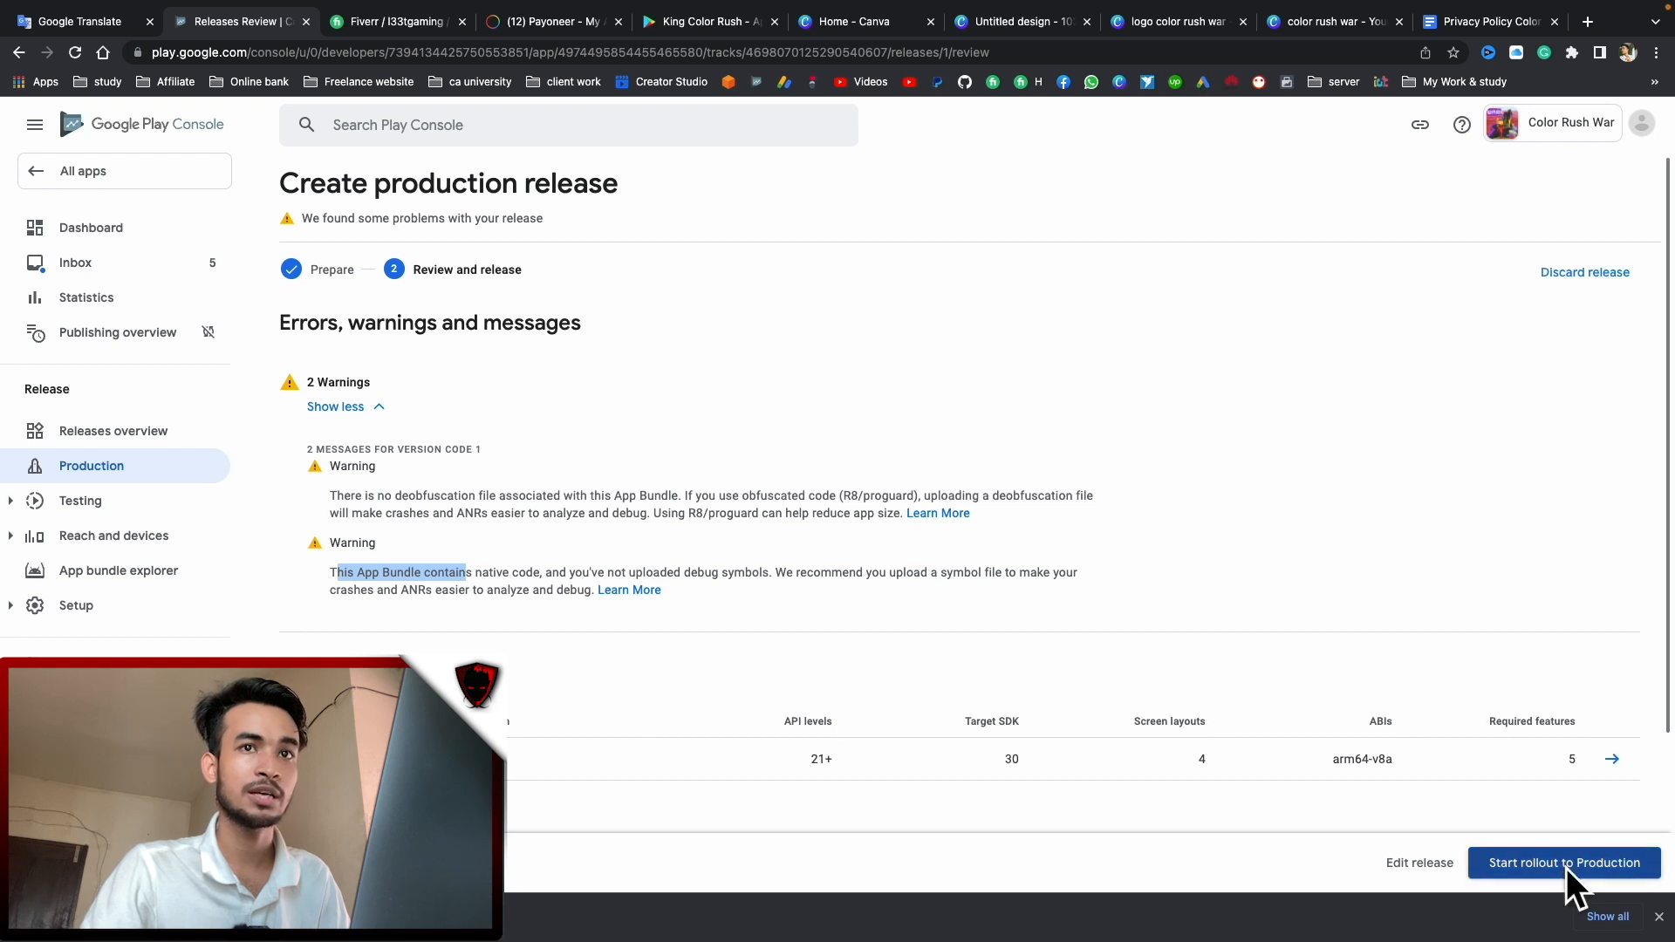
pyautogui.click(968, 550)
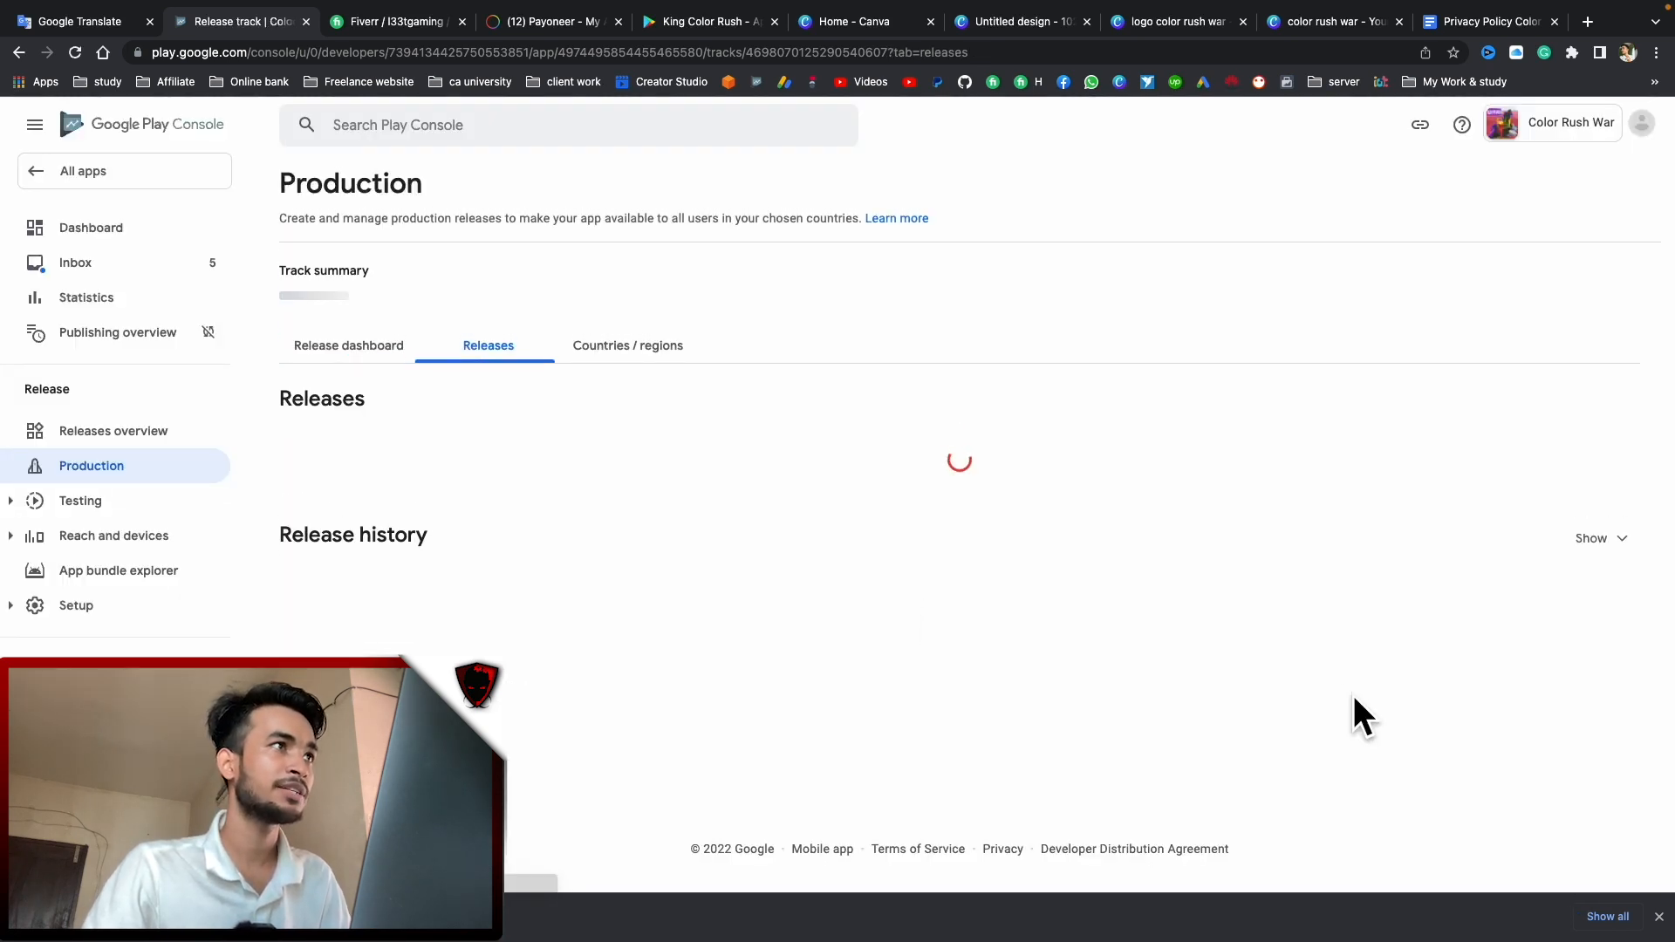
# Confirm Color Rush War shows In review, then open its public Google Play listing from the app dashboard
pyautogui.moveTo(306, 508); pyautogui.dragTo(357, 510)
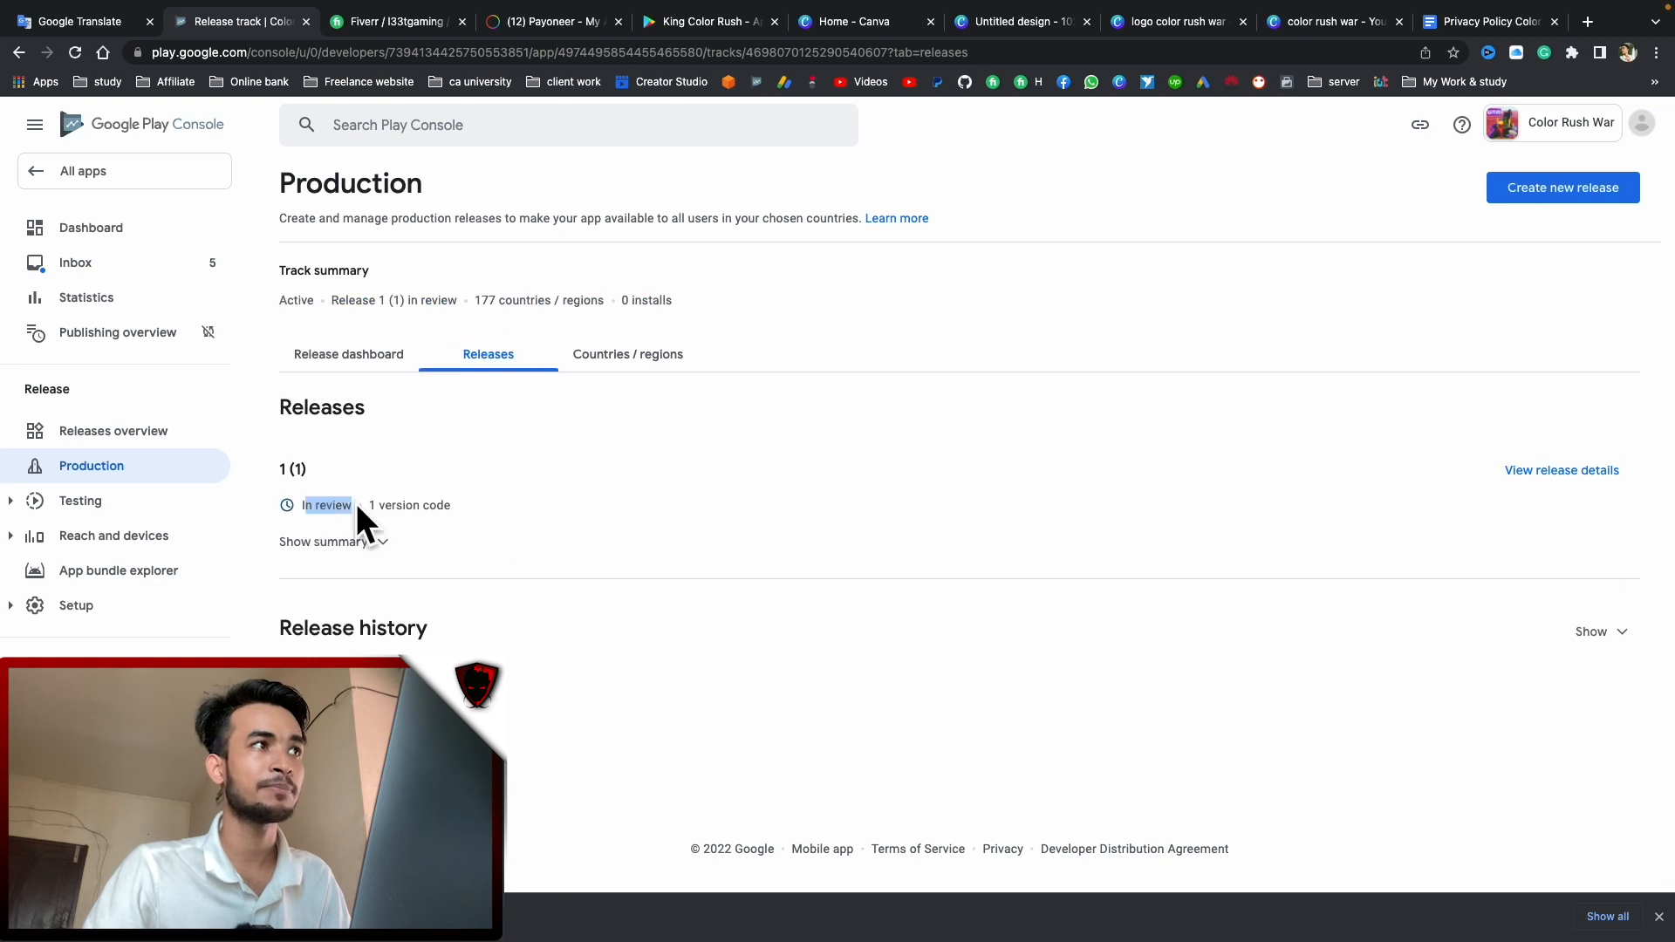
pyautogui.click(91, 175)
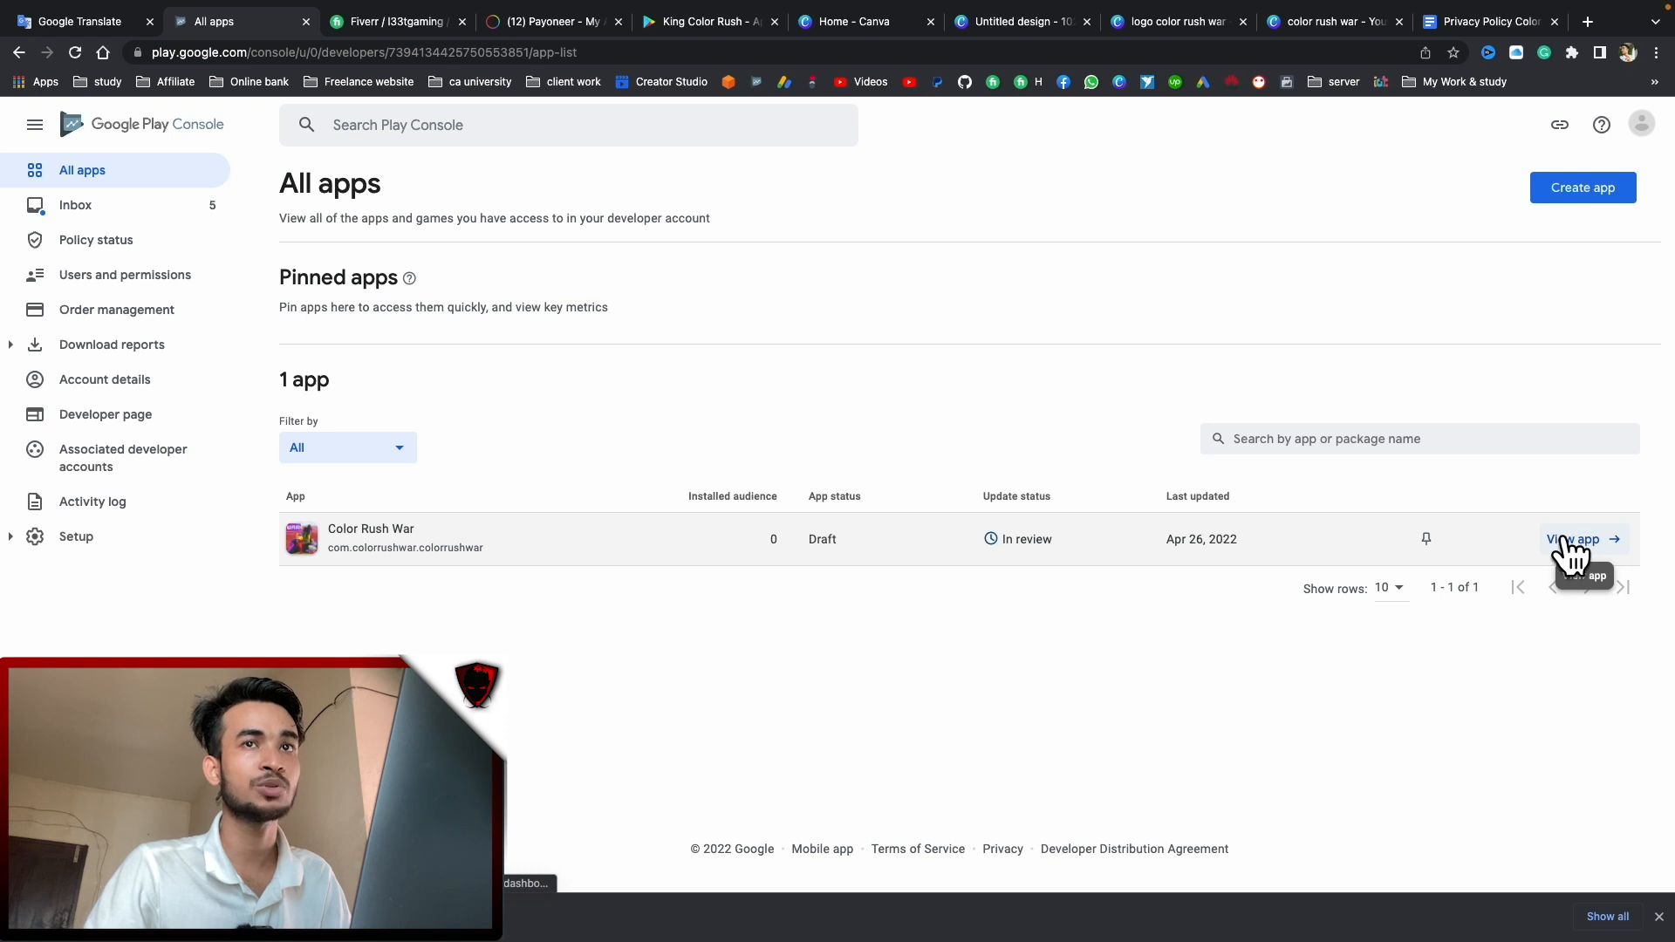
pyautogui.moveTo(1062, 553); pyautogui.dragTo(1002, 559)
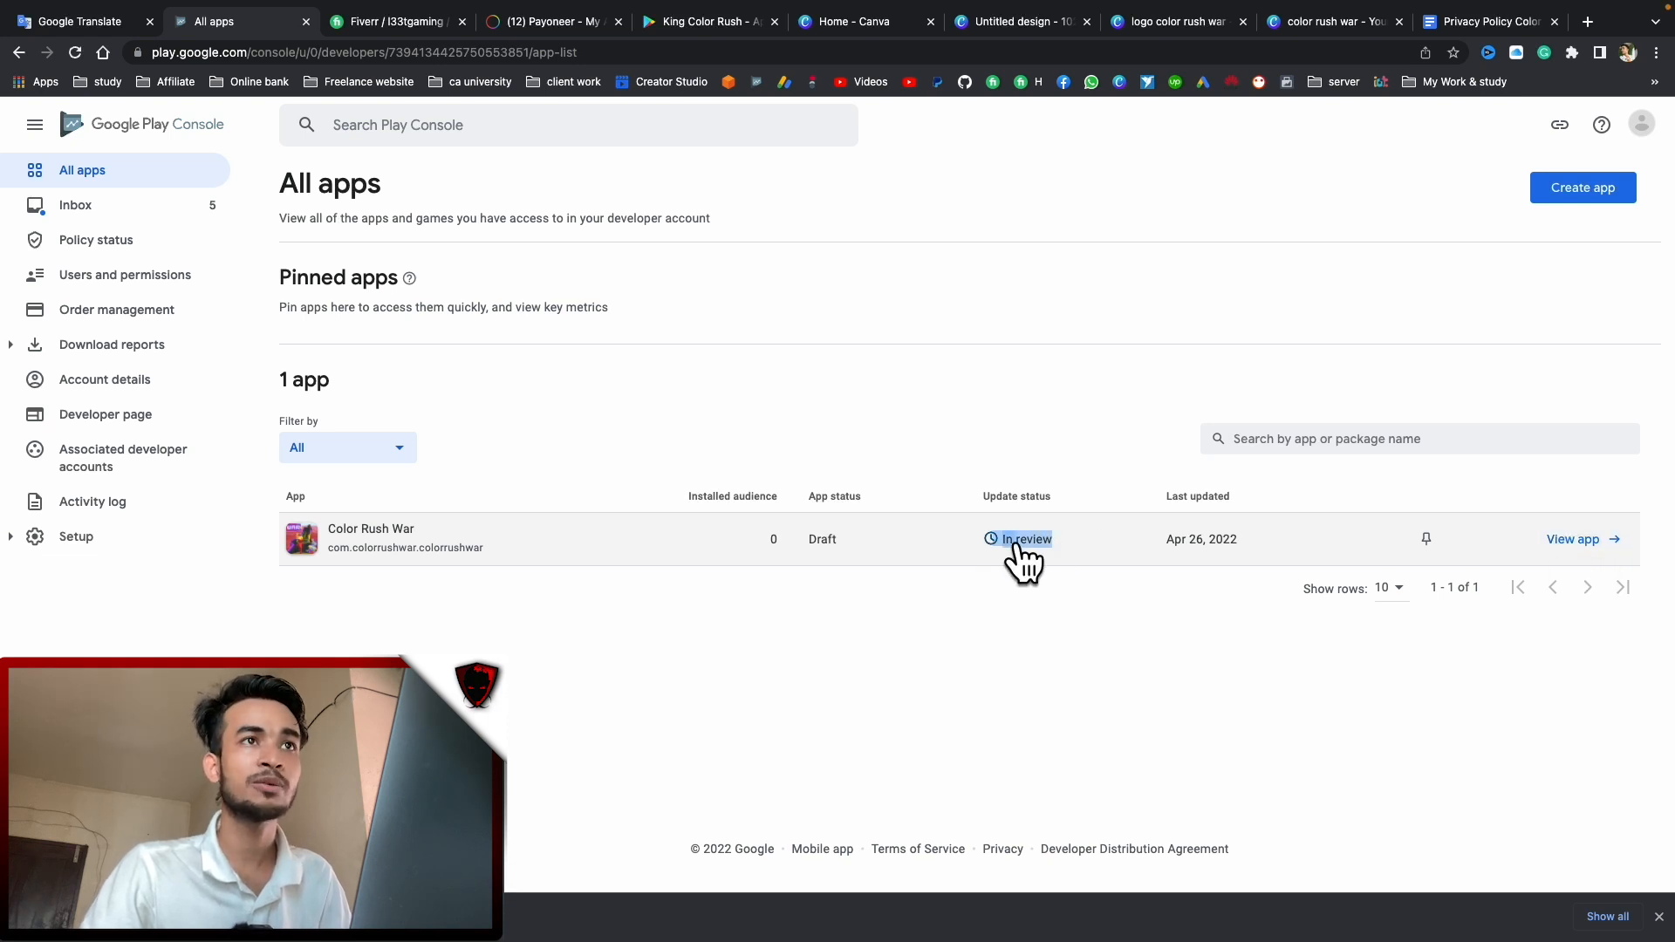
pyautogui.click(1003, 543)
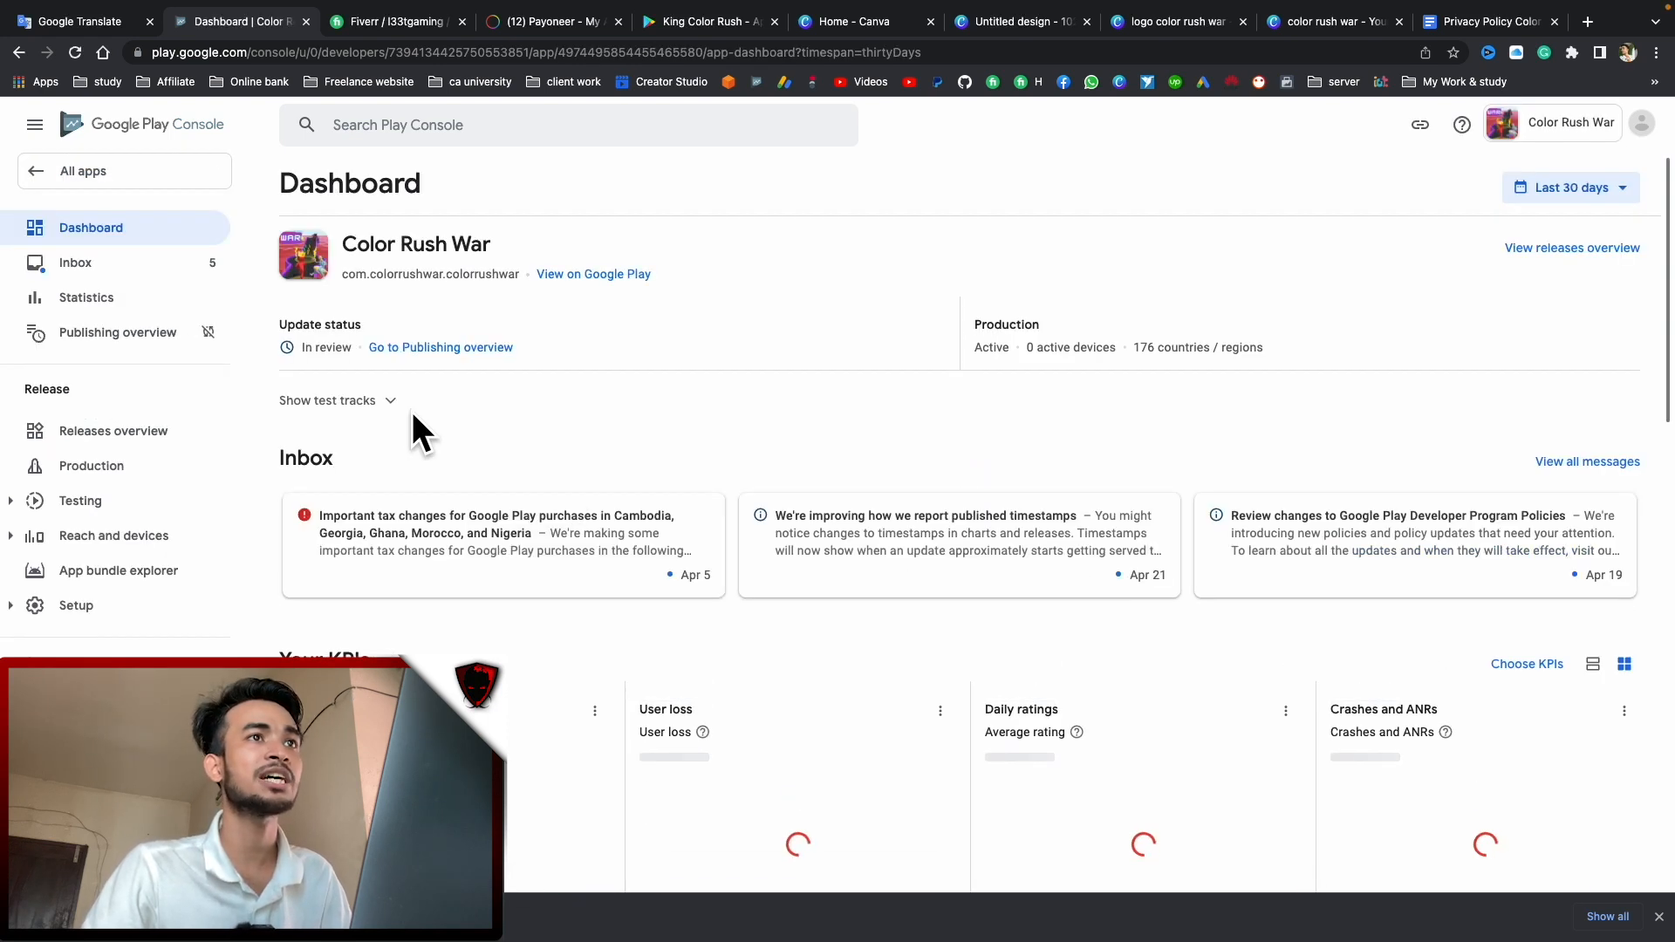
pyautogui.click(595, 274)
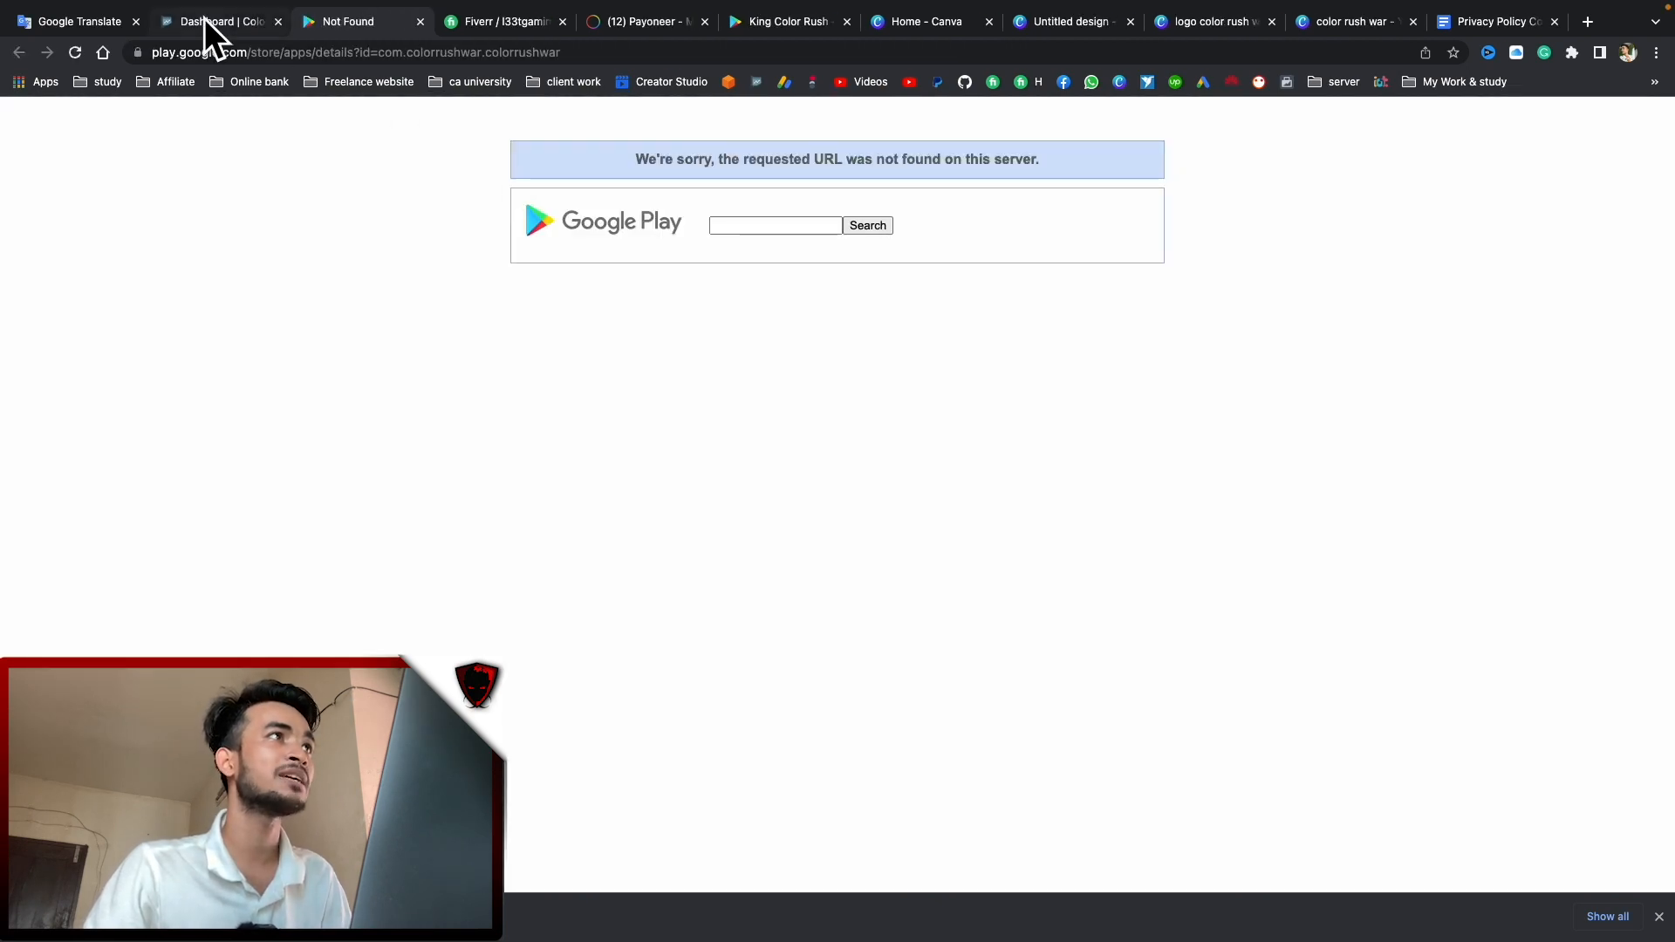
# Return to Play Console, recheck the All apps list, then bring up the Canva color rush war design
pyautogui.click(204, 19)
pyautogui.scroll(-10, 882, 576)
pyautogui.scroll(10, 827, 471)
pyautogui.click(131, 180)
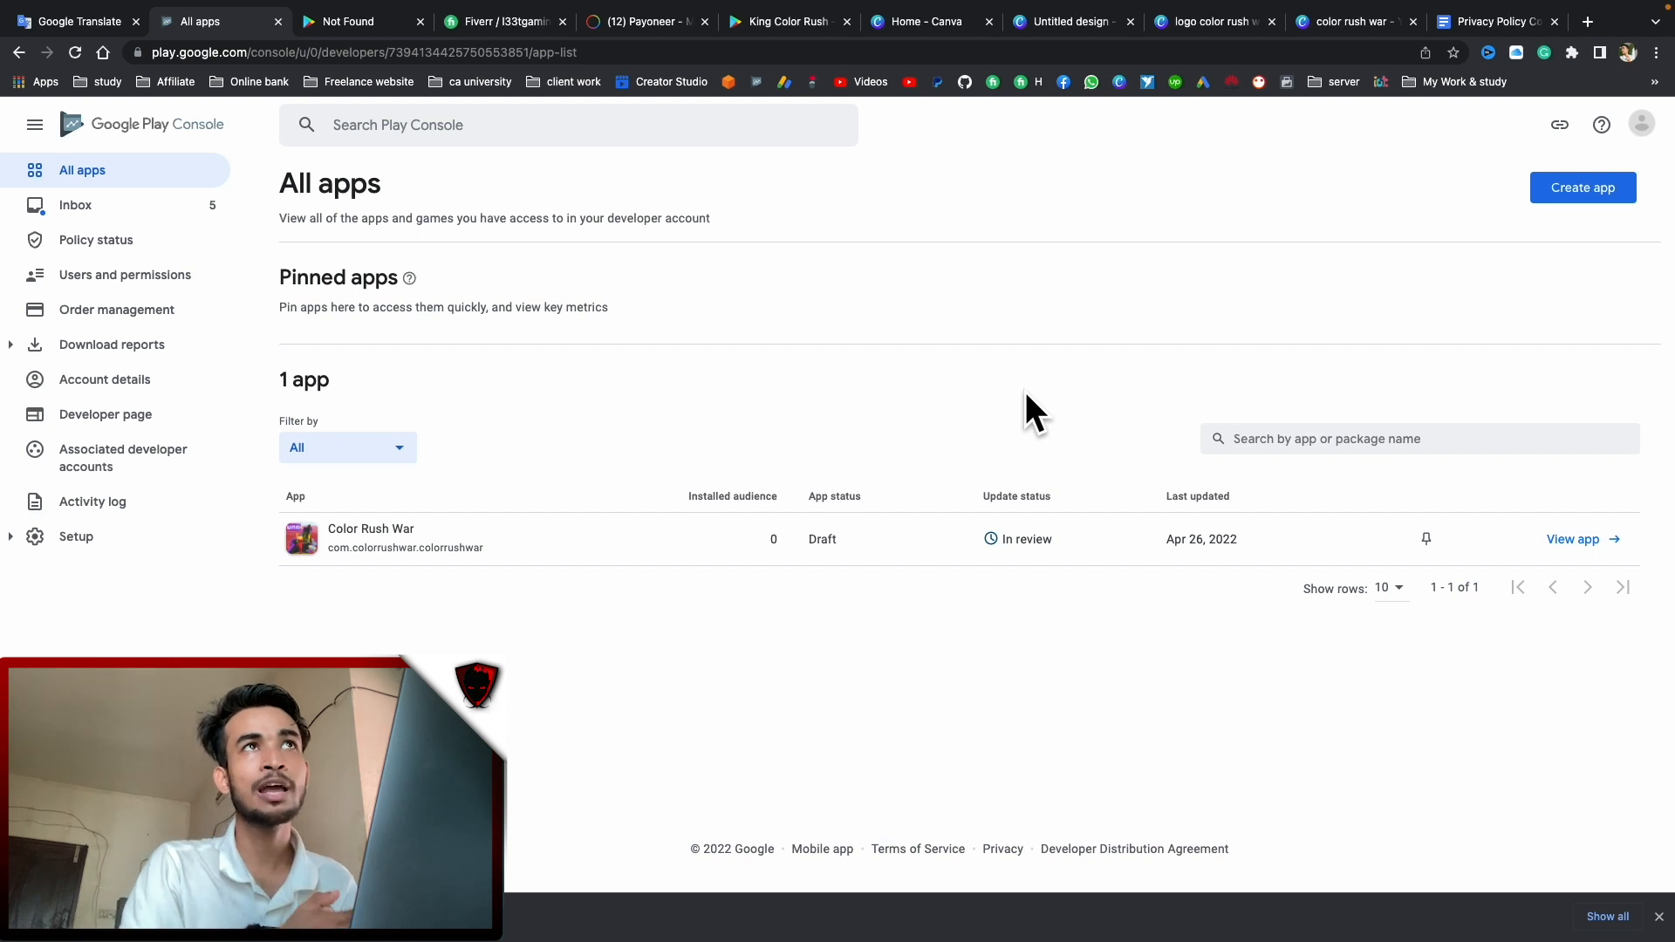
pyautogui.click(1316, 28)
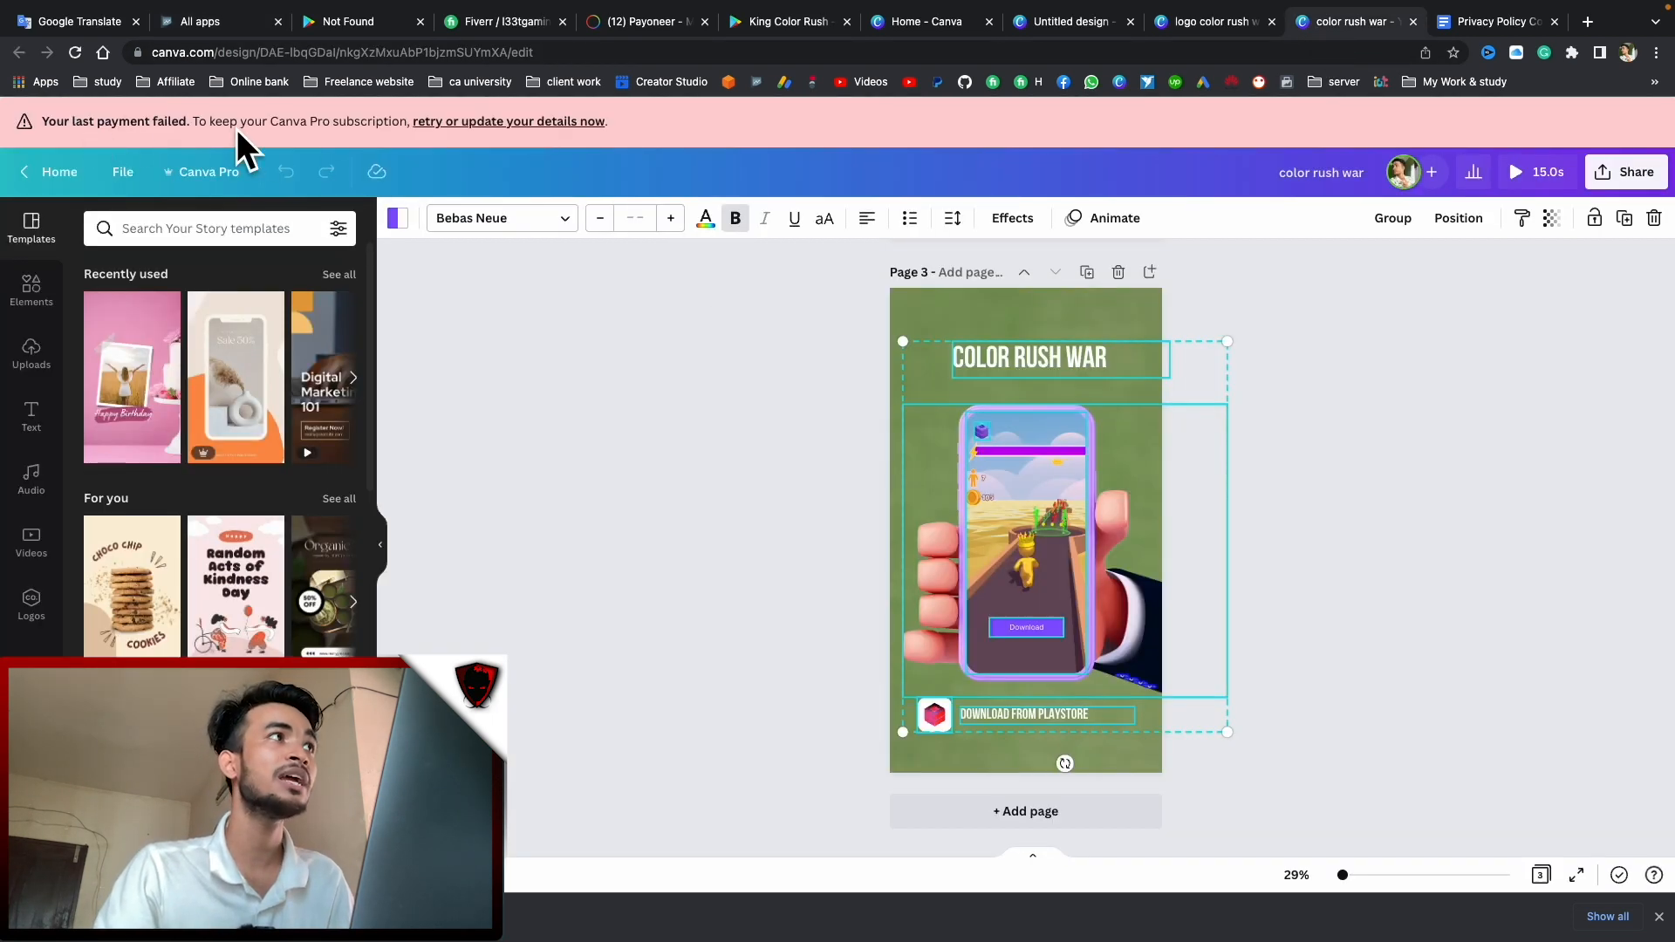
# Reload the Canva design, then reload the Payoneer dashboard and check the updated USD balance
pyautogui.click(73, 53)
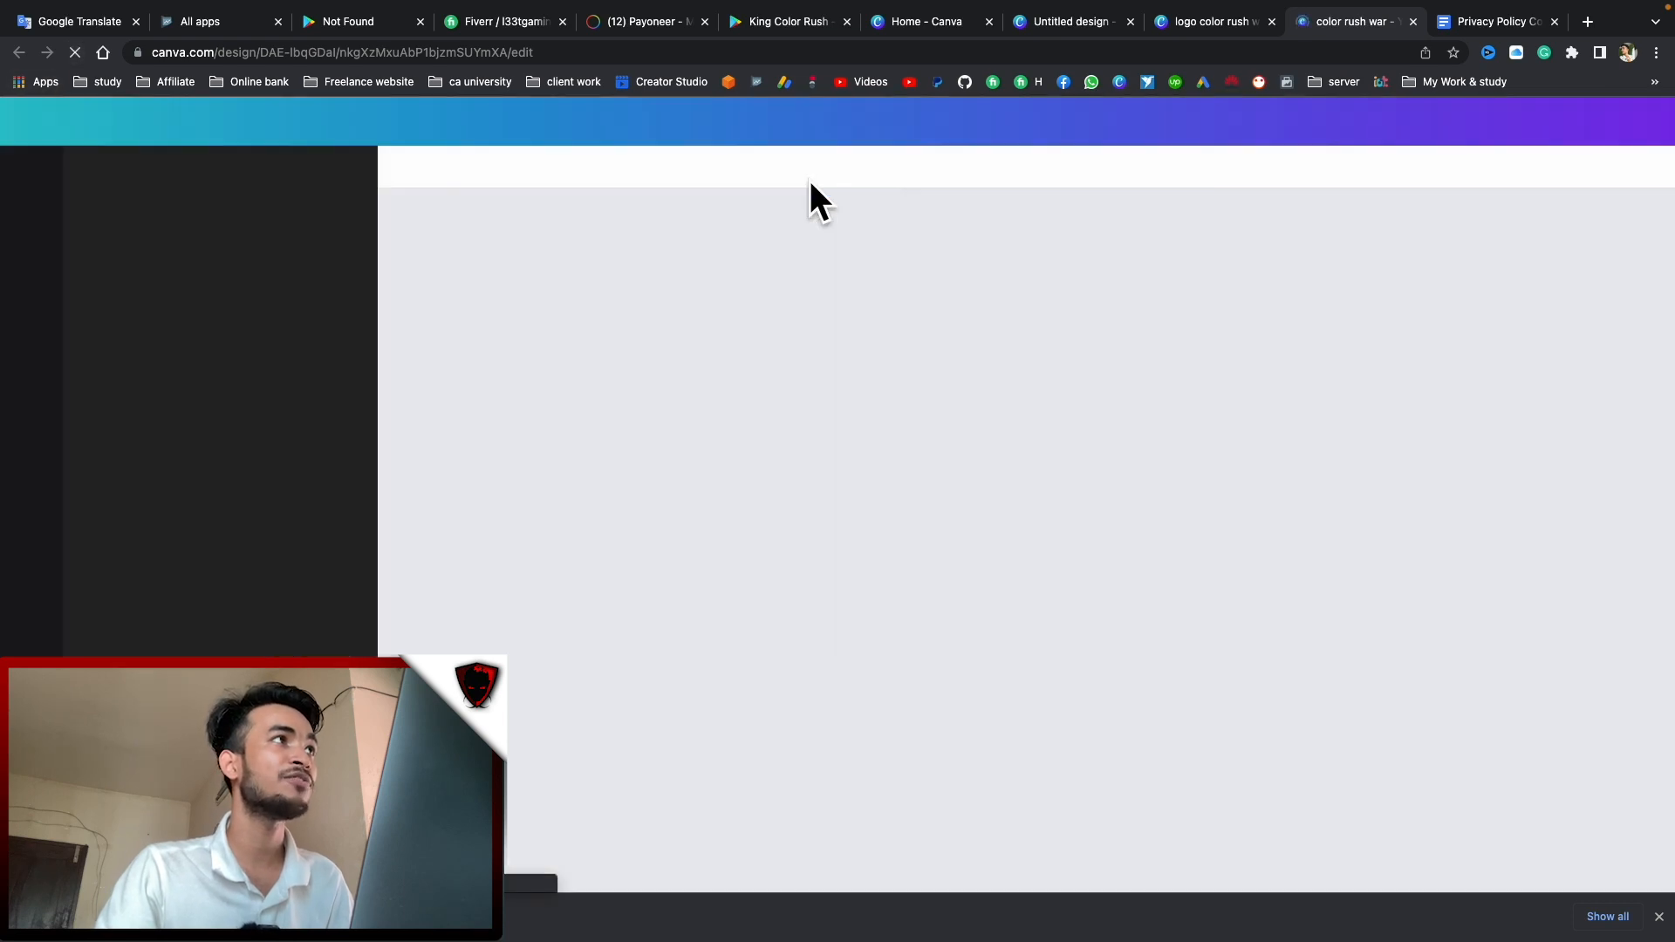
pyautogui.click(627, 22)
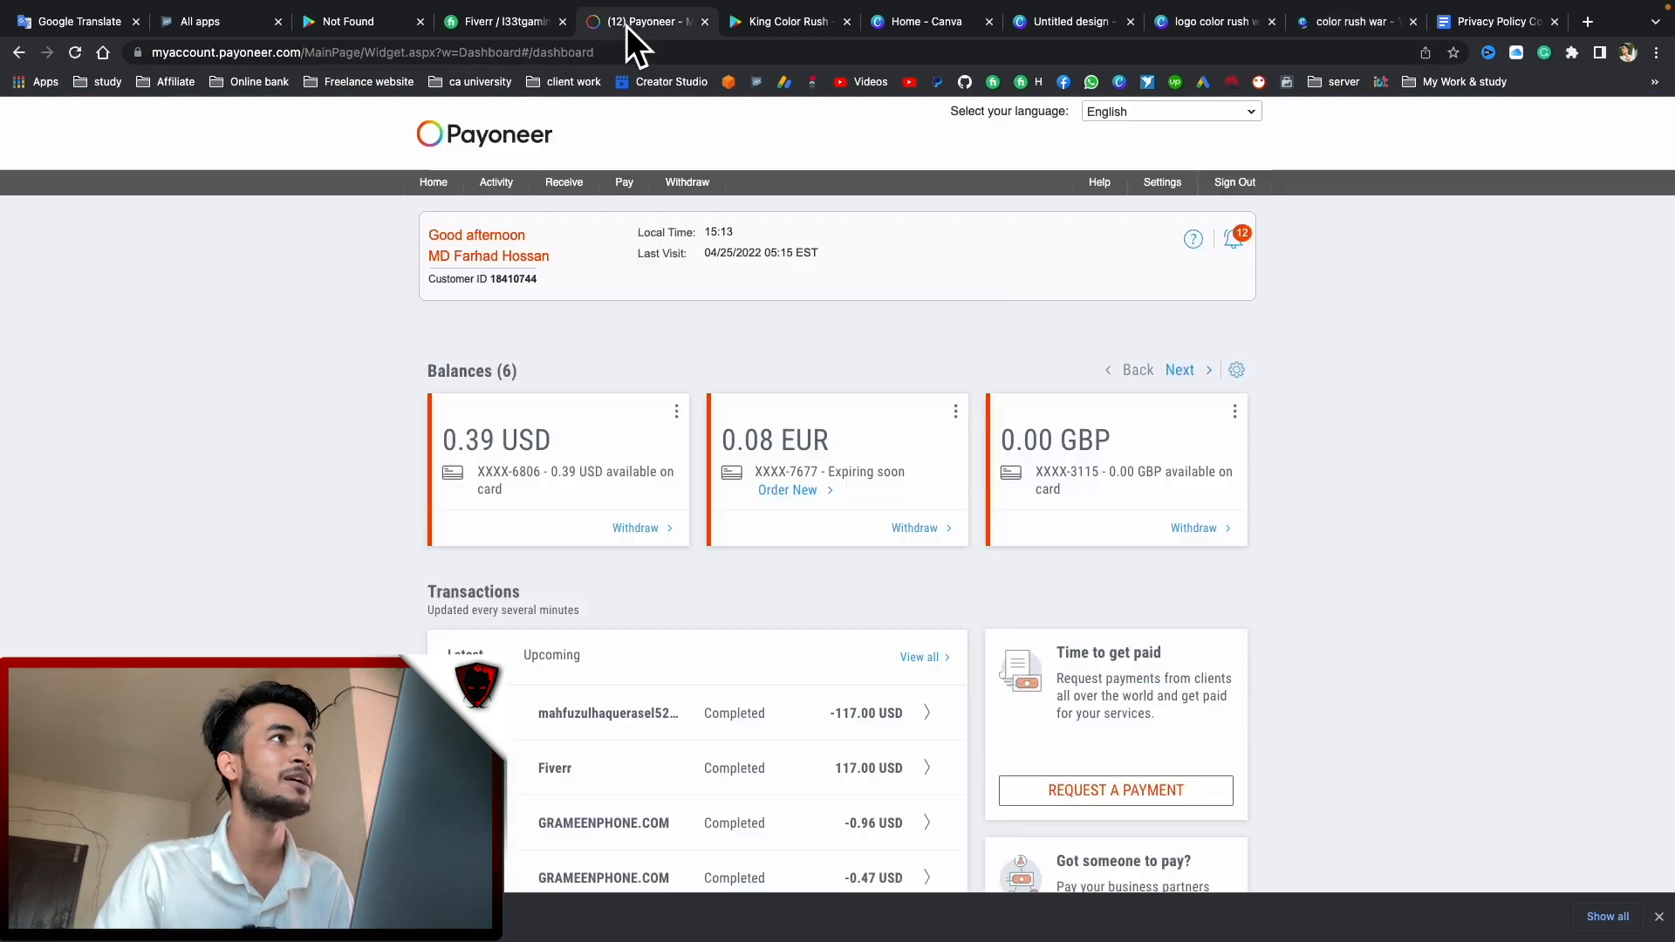
pyautogui.click(73, 54)
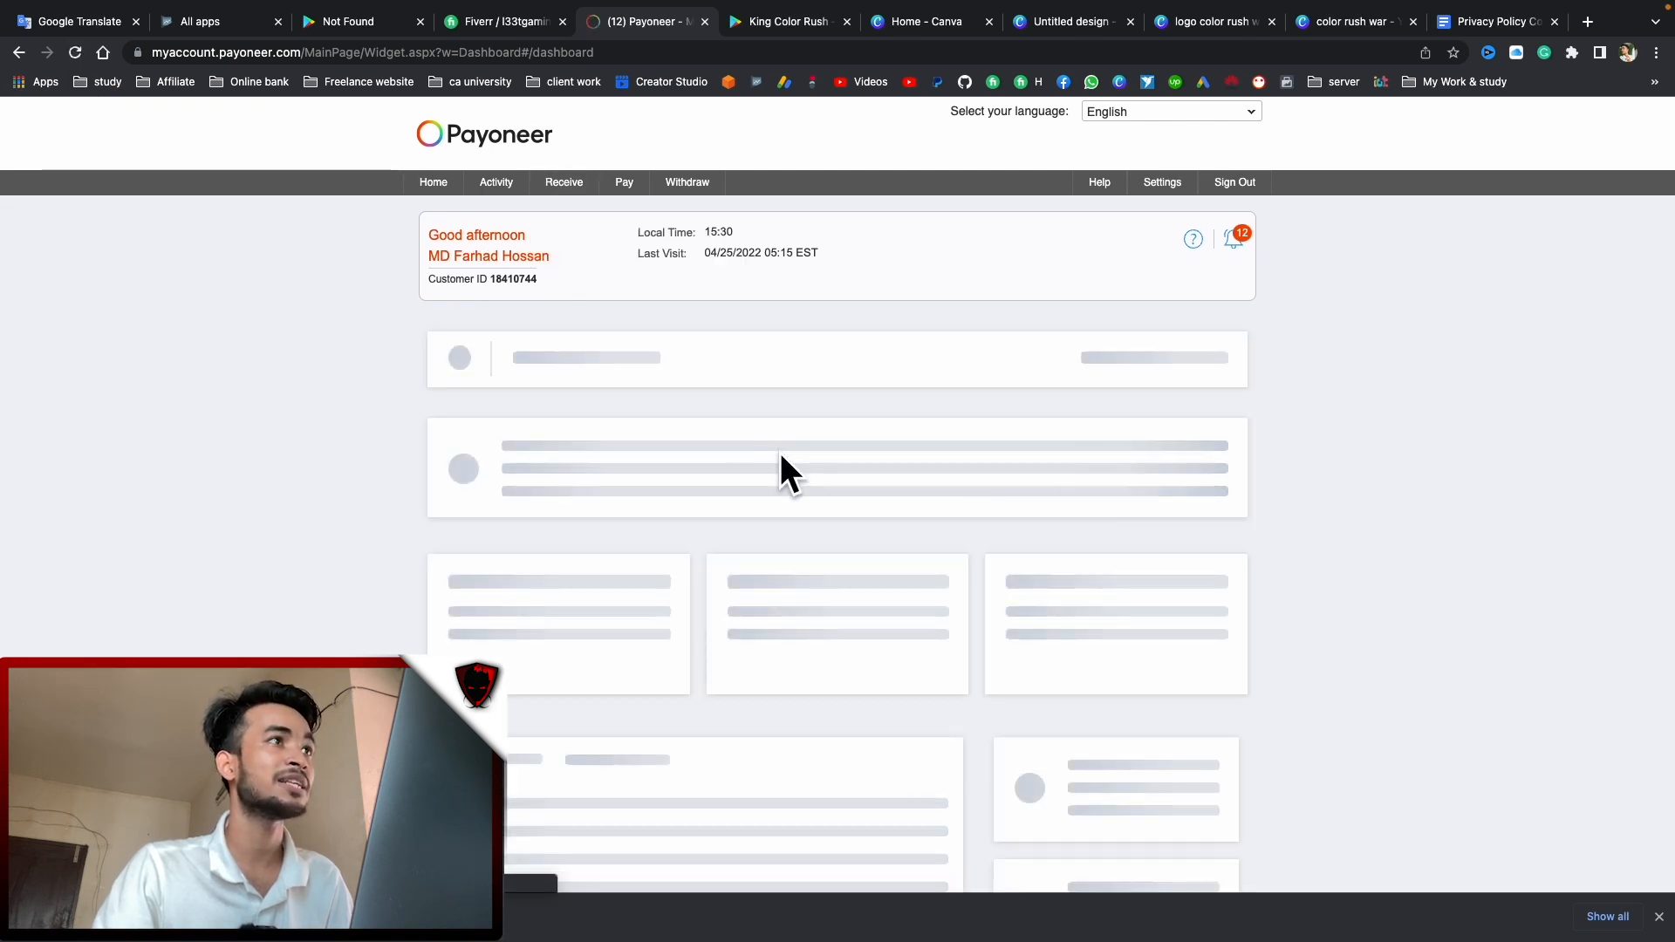
pyautogui.moveTo(457, 439); pyautogui.dragTo(516, 440)
# Open the latest Fiverr payment: 36.00 USD paid, 3.00 USD fee, 33.00 USD received
pyautogui.click(685, 728)
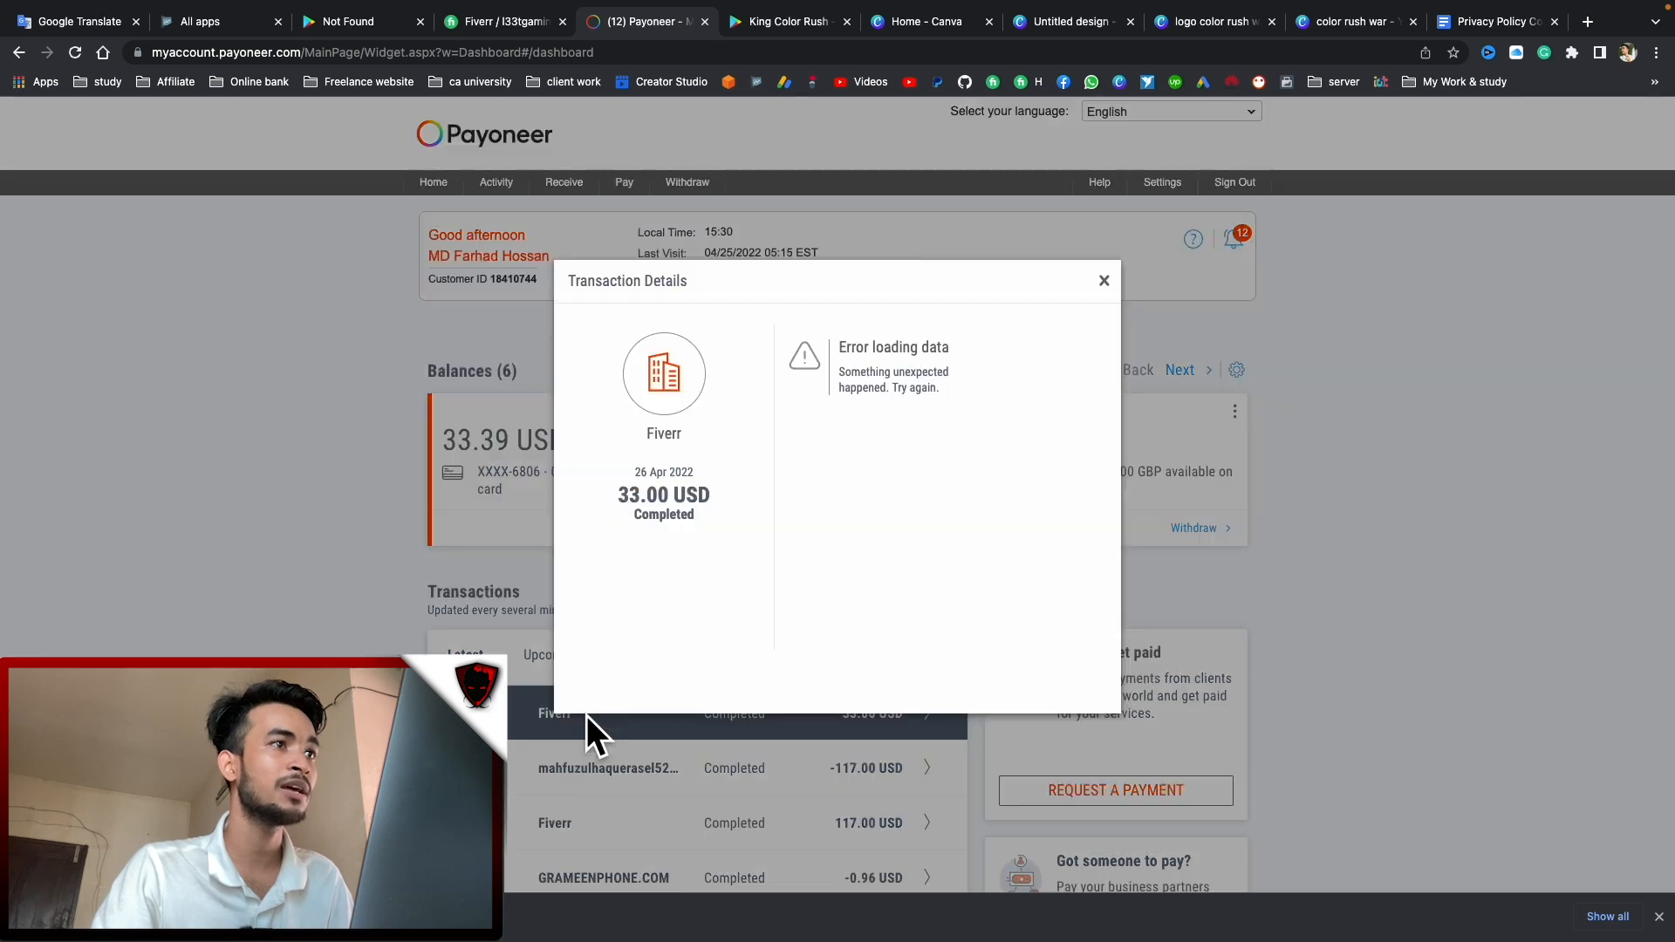
pyautogui.moveTo(828, 424); pyautogui.dragTo(888, 422)
pyautogui.moveTo(828, 487); pyautogui.dragTo(885, 488)
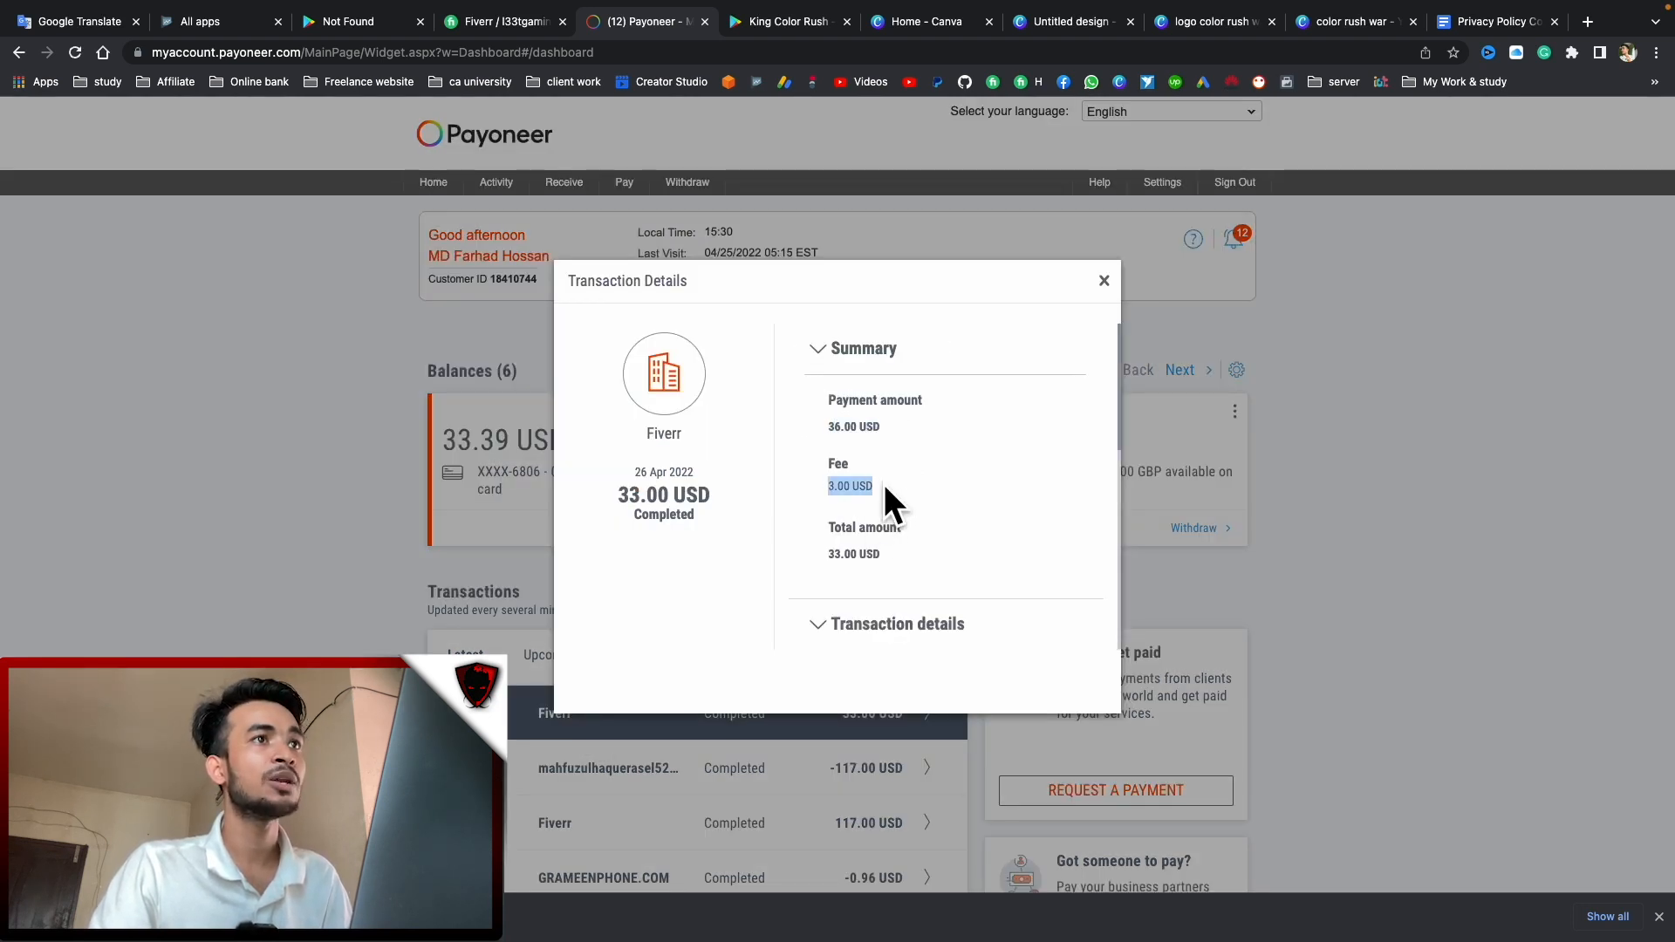
pyautogui.moveTo(834, 554); pyautogui.dragTo(883, 555)
# Close the transaction details, reload Fiverr Earnings to see the Apr 26 $36 withdrawal, and return to Payoneer
pyautogui.click(1103, 281)
pyautogui.click(496, 23)
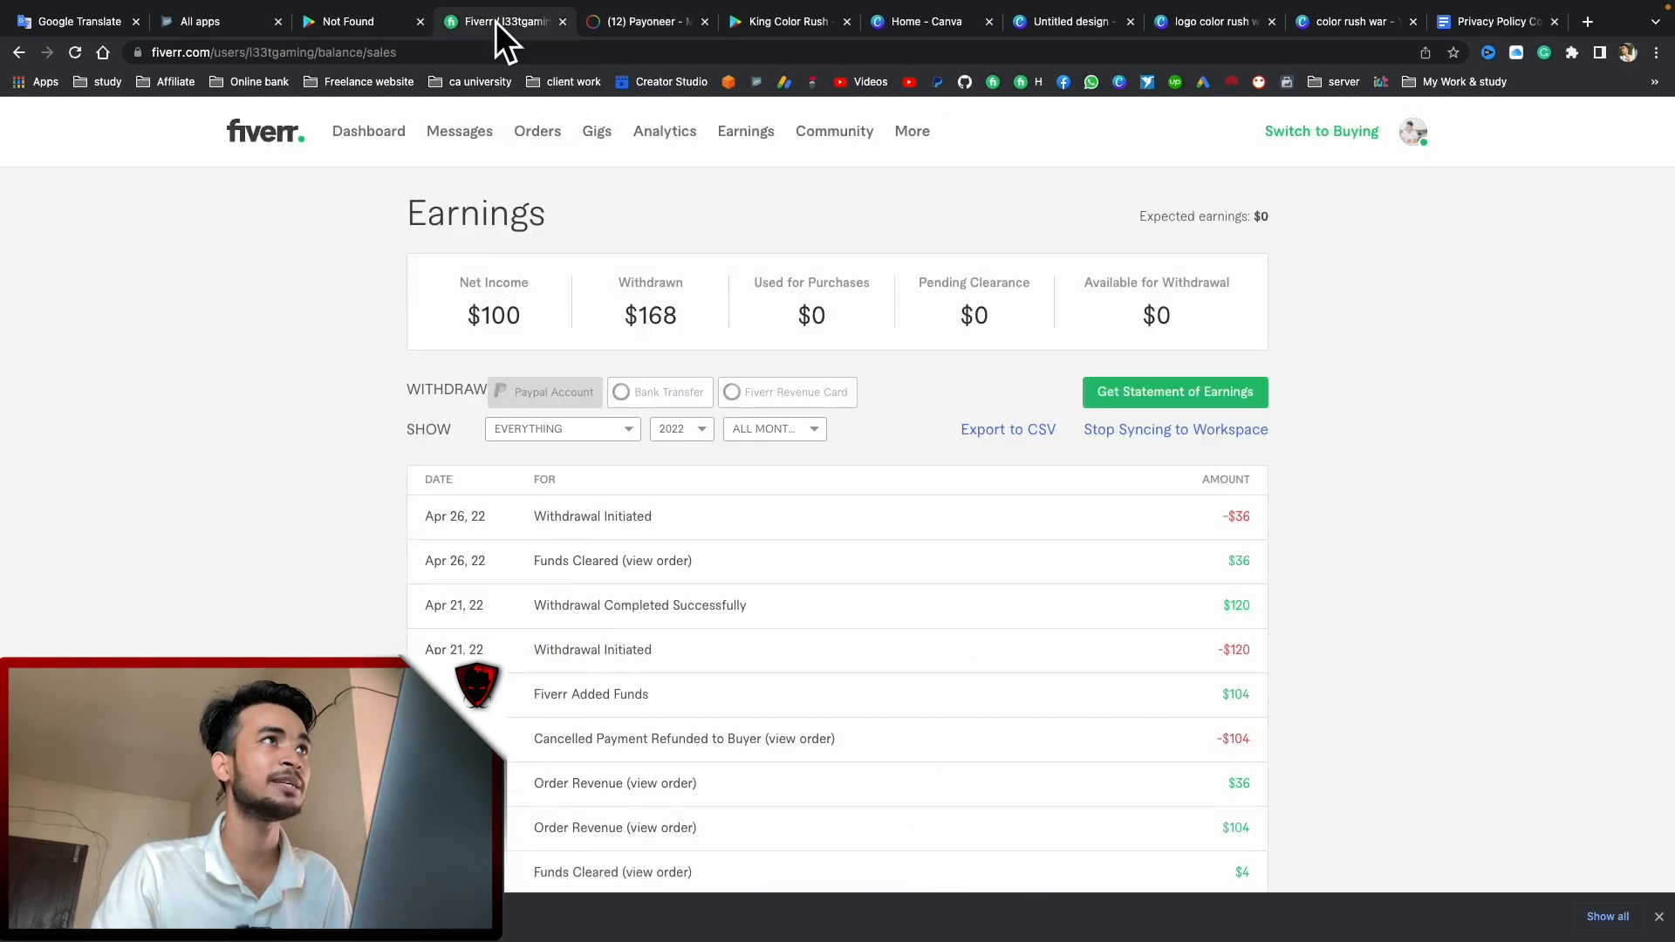
pyautogui.click(76, 53)
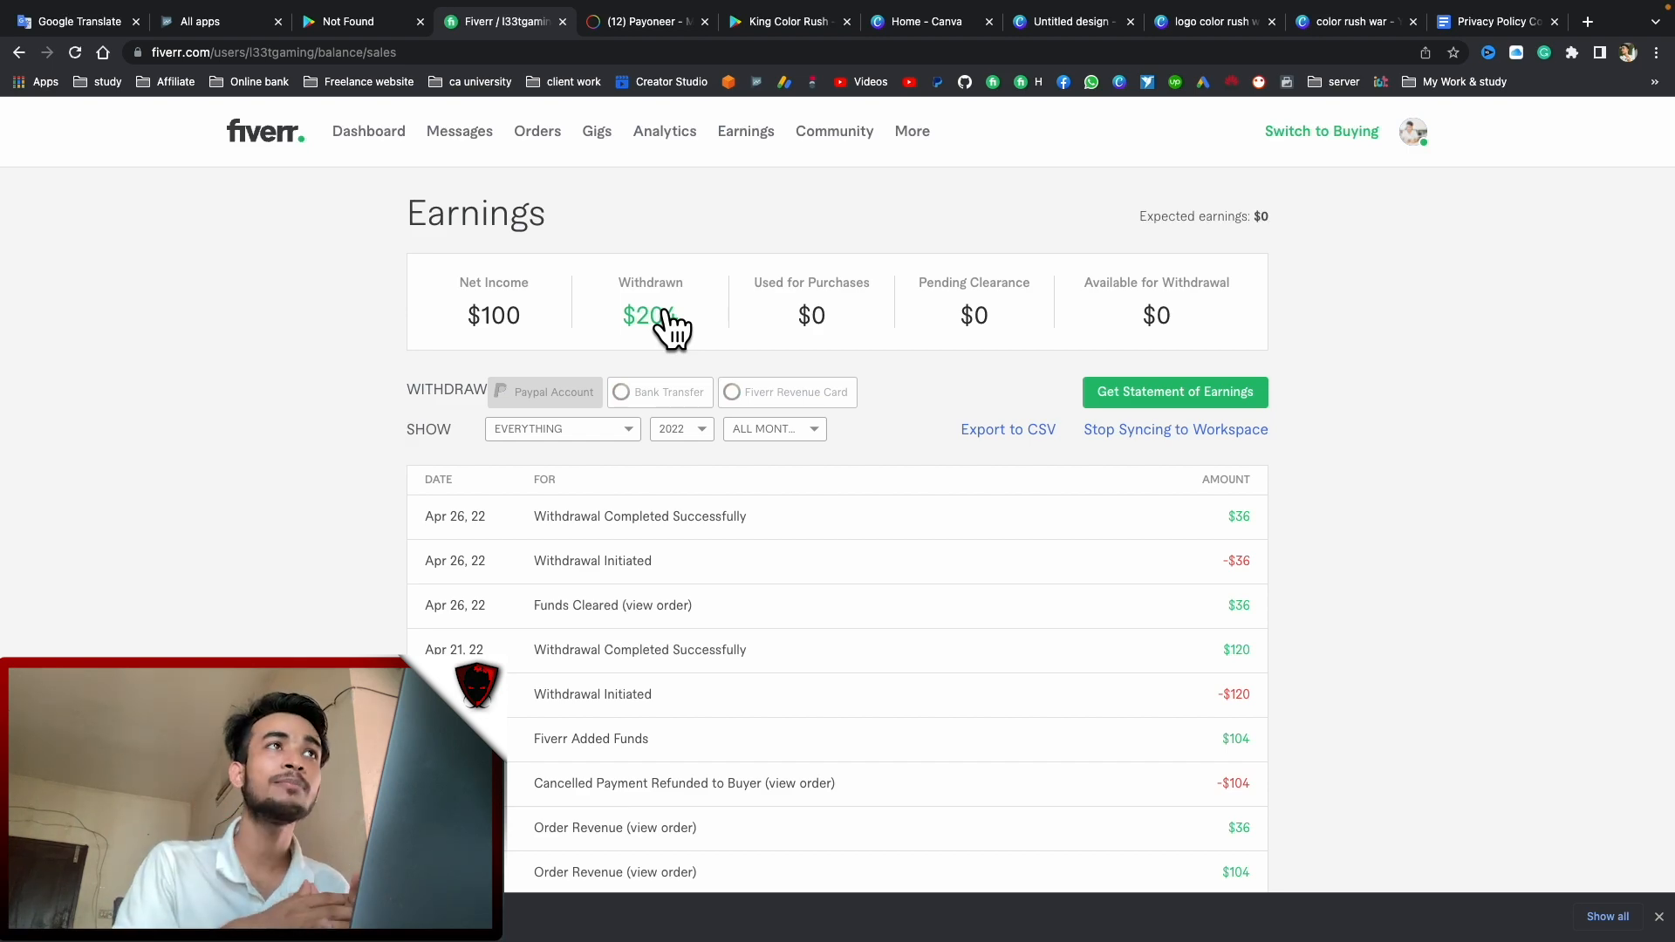
pyautogui.click(640, 27)
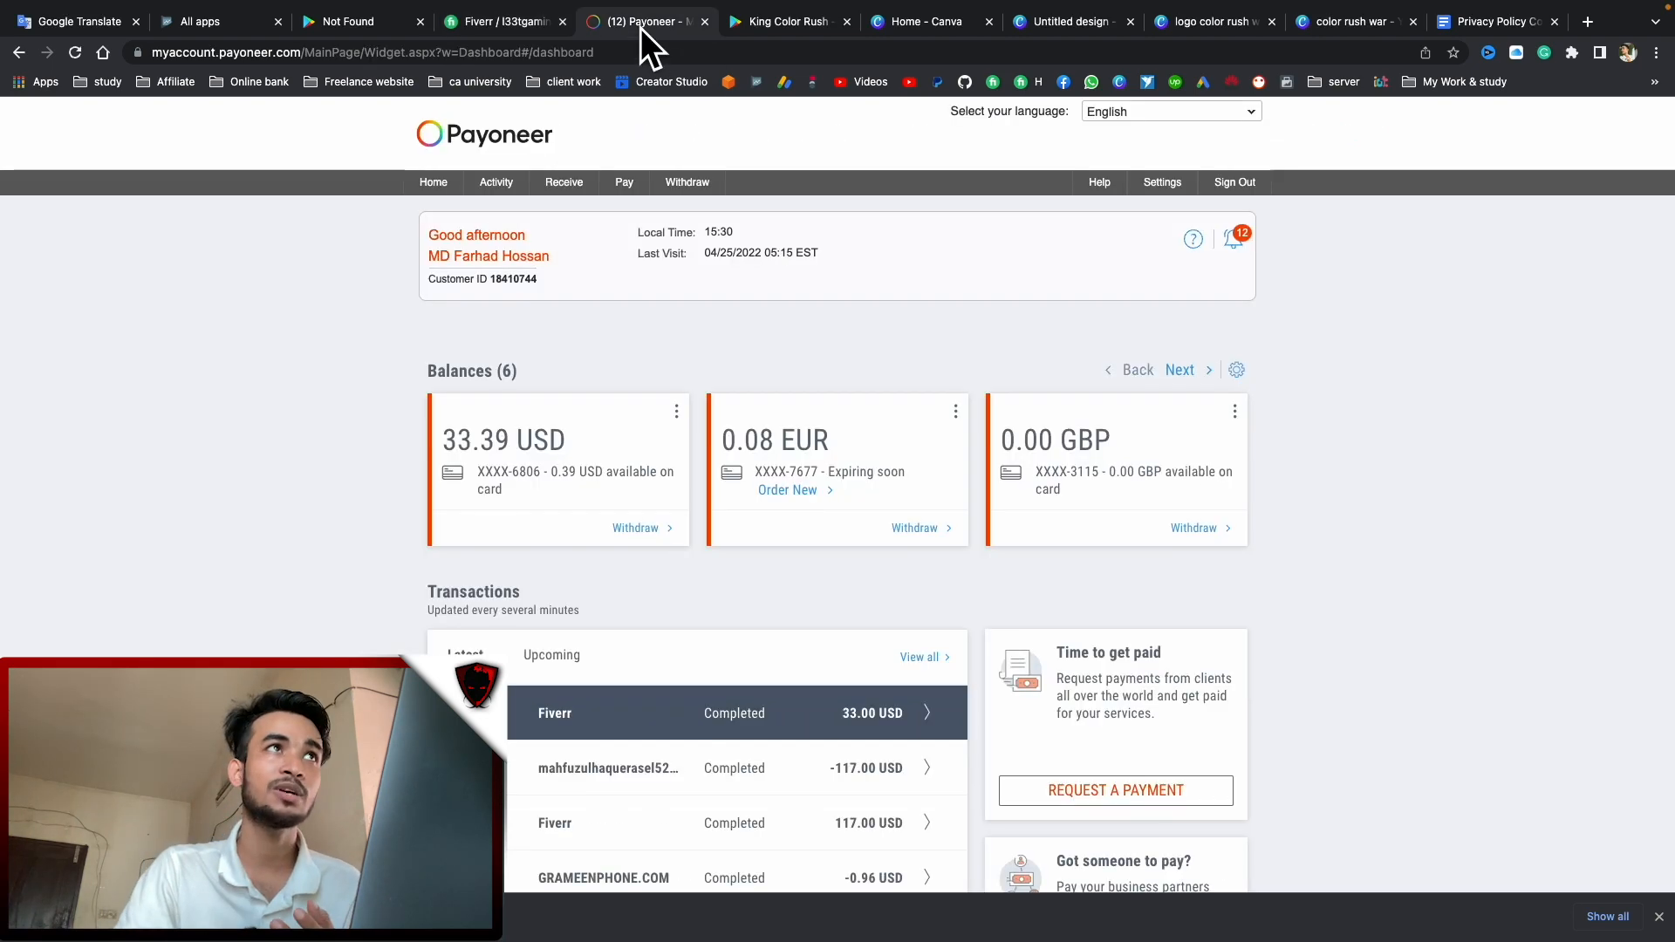
pyautogui.scroll(-5, 593, 523)
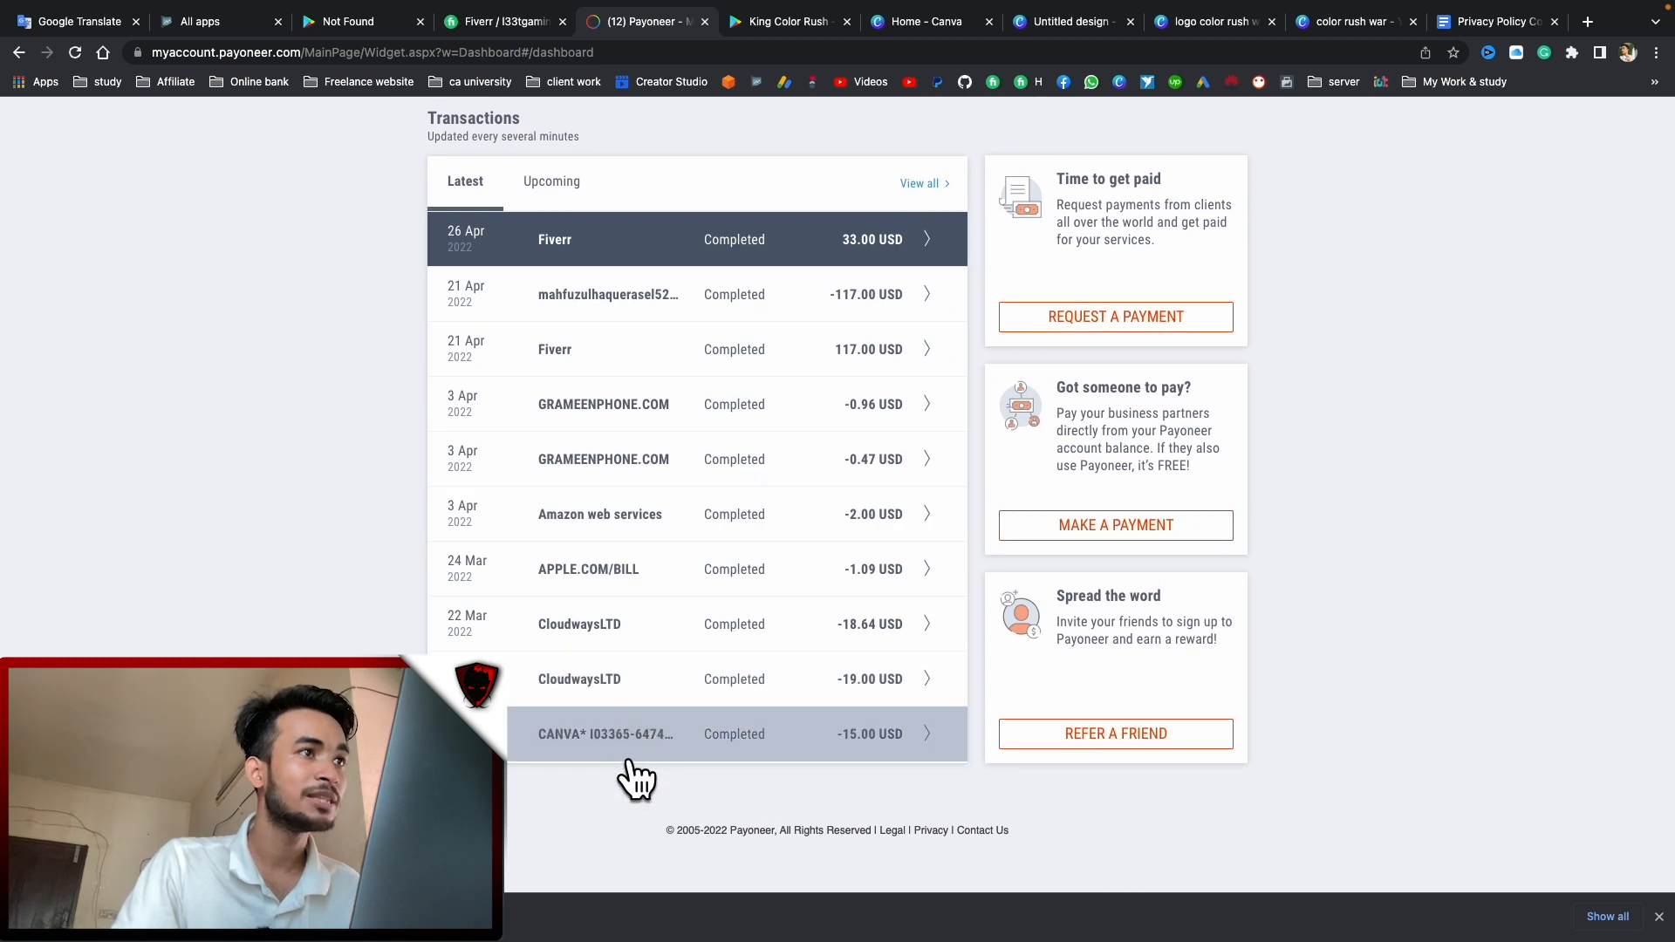
pyautogui.click(617, 740)
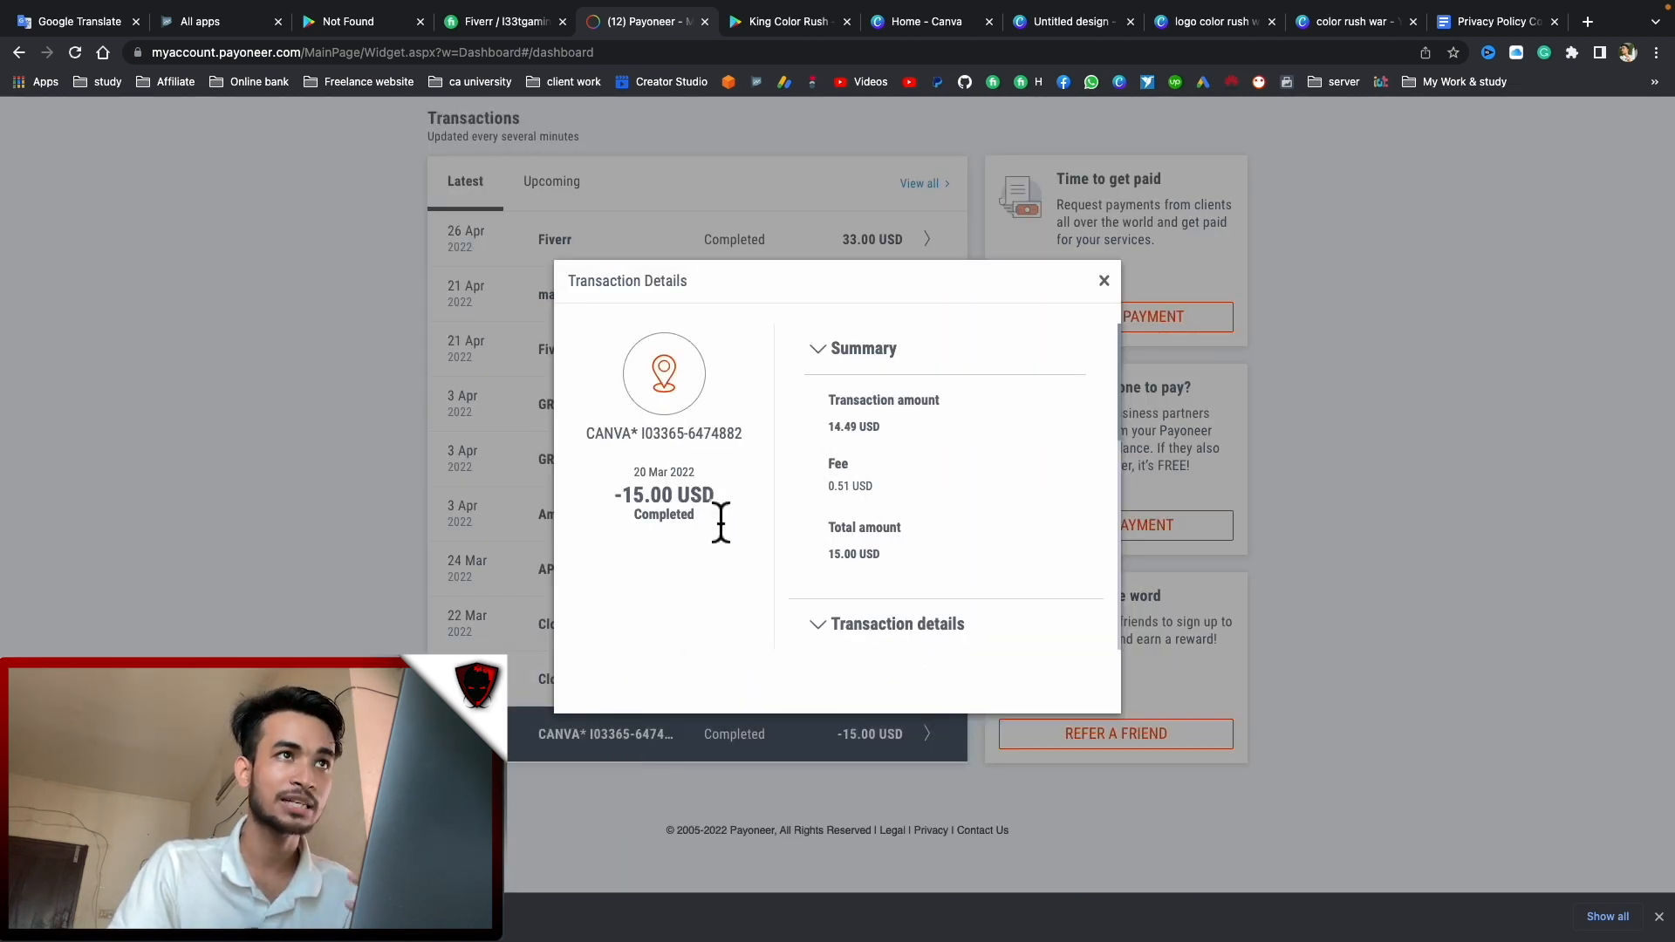
pyautogui.click(1104, 280)
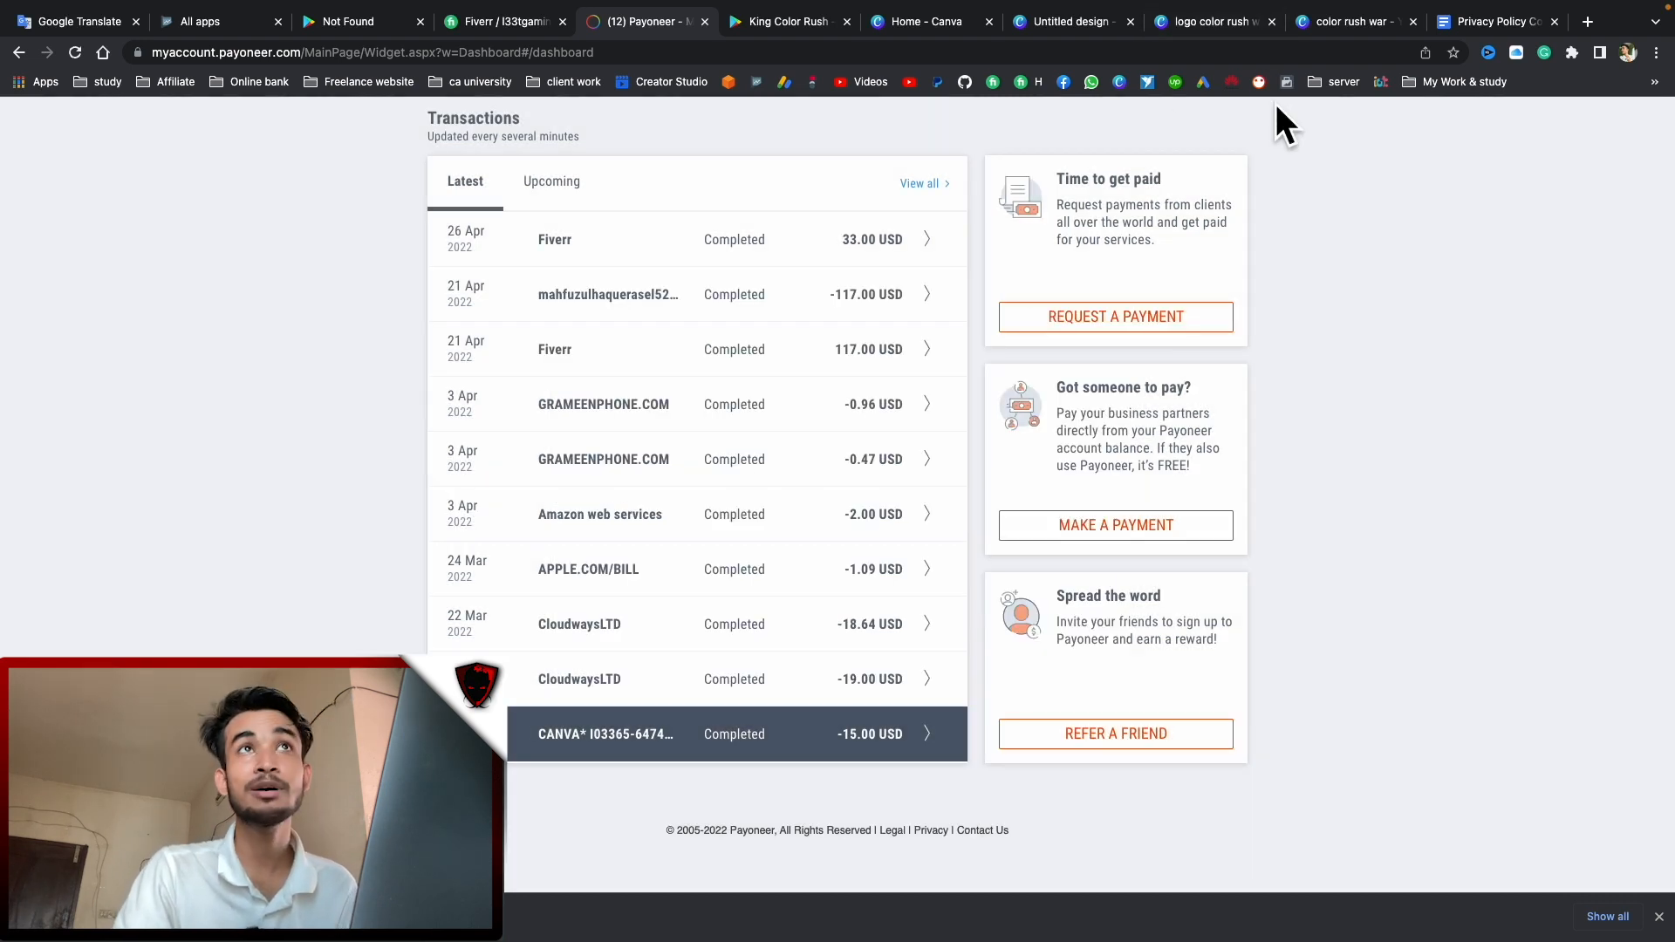